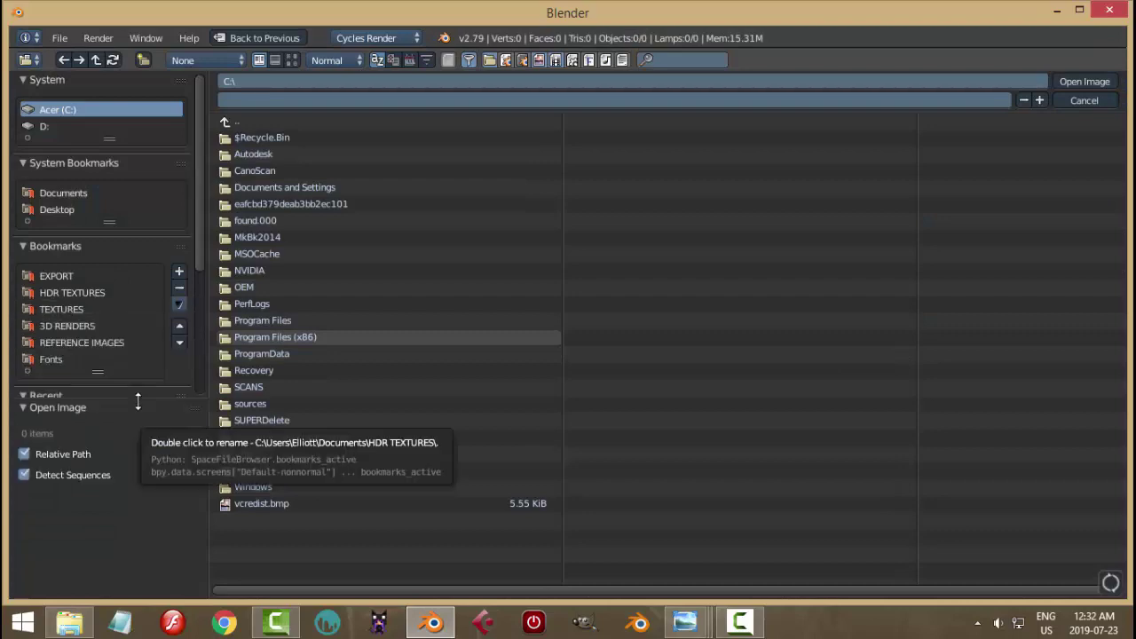
Load proas_professional_adult_5079-285.jpg from REFERENCE IMAGES\CARTOONS\ROOMS as the background image
{"action": "left_click", "coordinate": [84, 340]}
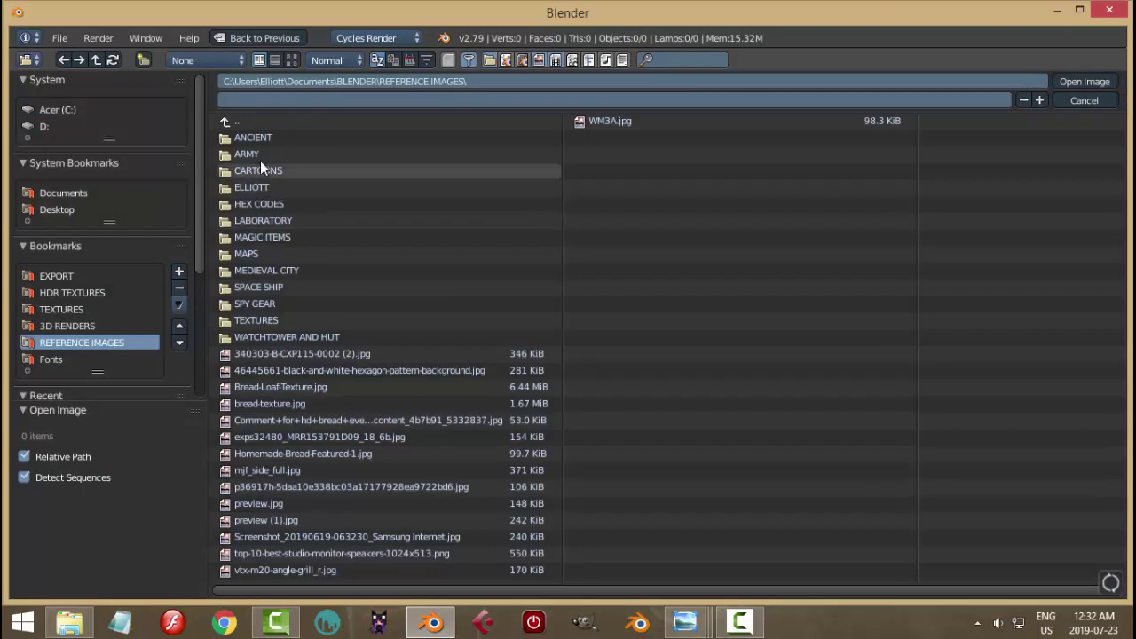
{"action": "left_click", "coordinate": [251, 170]}
{"action": "left_click", "coordinate": [253, 140]}
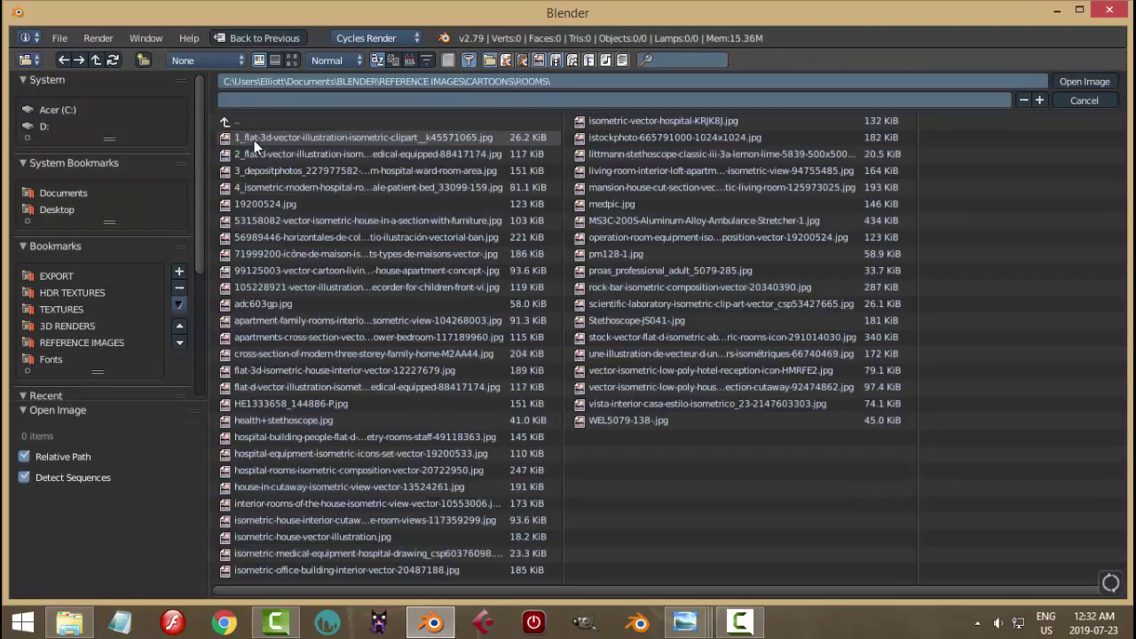
{"action": "left_click", "coordinate": [291, 59]}
{"action": "scroll", "coordinate": [423, 468], "scroll_direction": "down", "scroll_amount": 10}
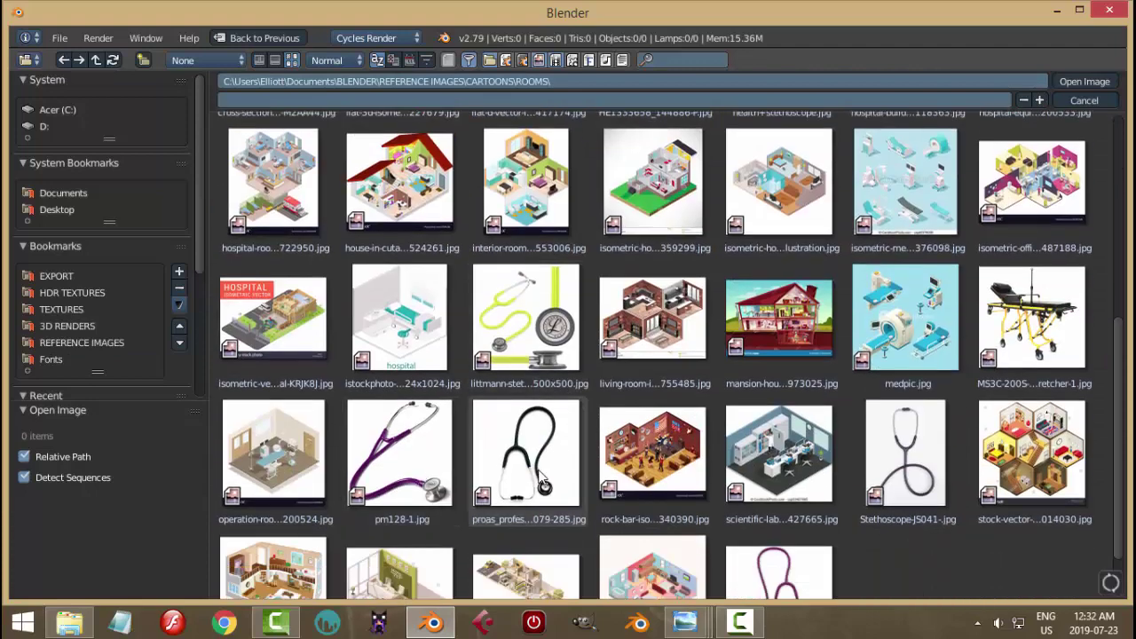
{"action": "left_click", "coordinate": [543, 479]}
{"action": "left_click", "coordinate": [1066, 82]}
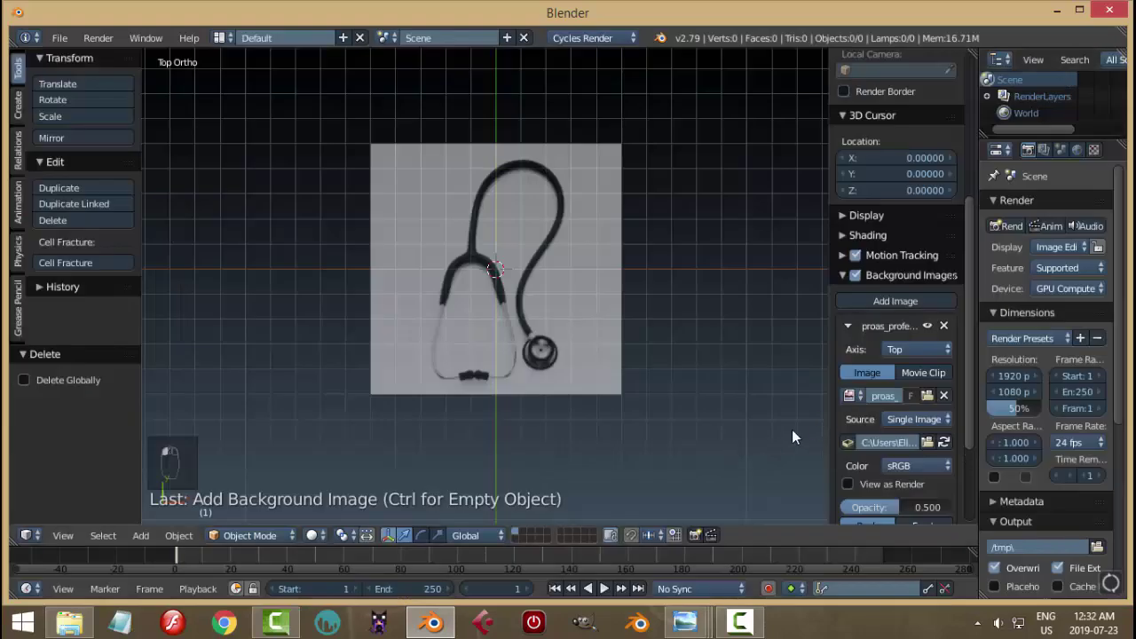
Flip the stethoscope background image vertically and set its horizontal offset to 0.96
{"action": "scroll", "coordinate": [791, 428], "scroll_direction": "up", "scroll_amount": 3}
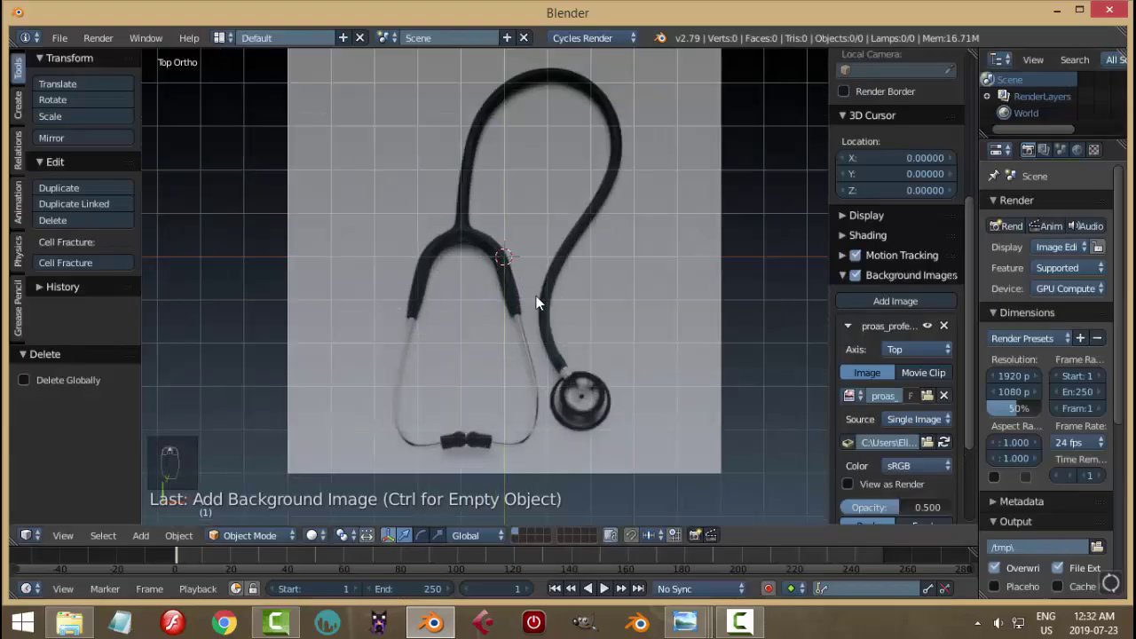
{"action": "scroll", "coordinate": [964, 377], "scroll_direction": "down", "scroll_amount": 4}
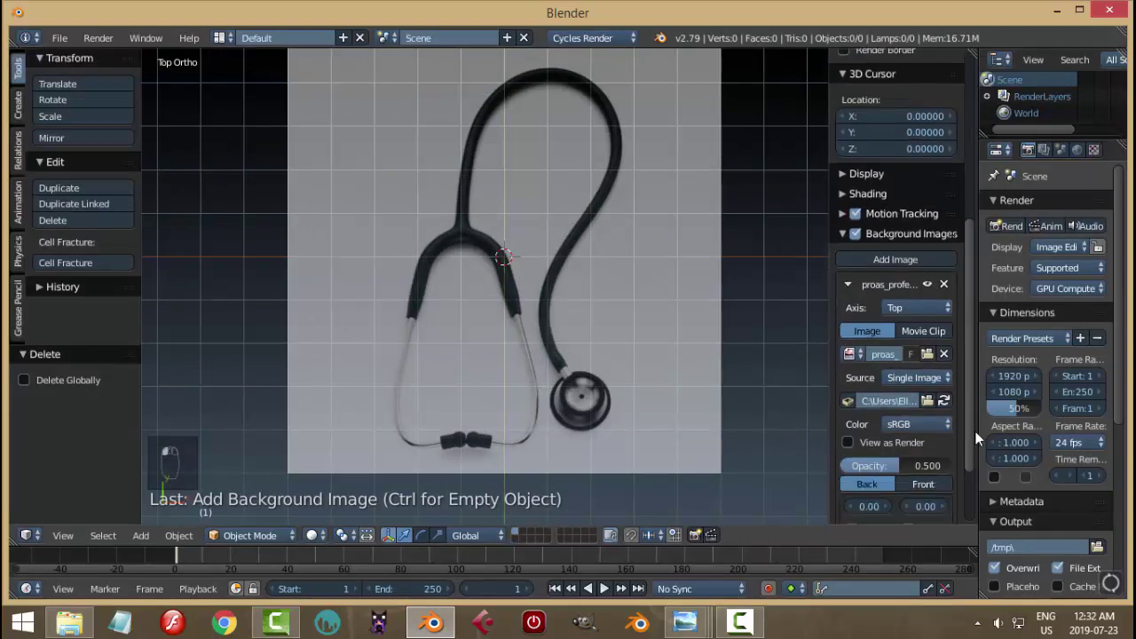
{"action": "left_click", "coordinate": [906, 438]}
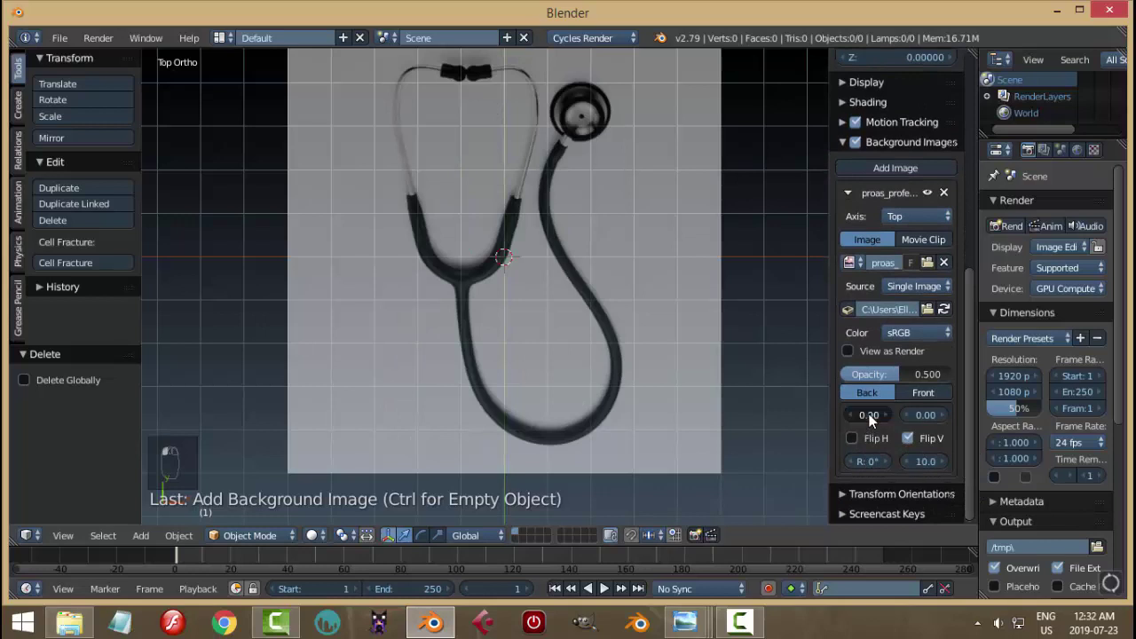
{"action": "type", "text": "0.96"}
{"action": "key", "text": "Return"}
Raise the background image's vertical offset to 0.50 so the tube junction sits on the origin, then hide the properties sidebar
{"action": "scroll", "coordinate": [689, 376], "scroll_direction": "up", "scroll_amount": 5}
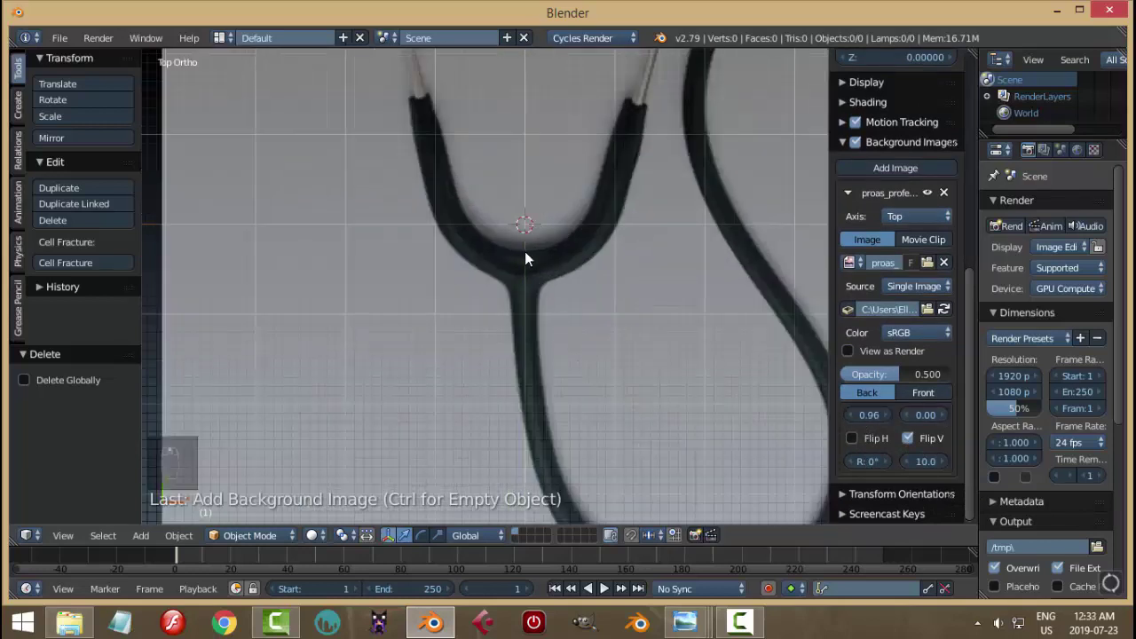
{"action": "left_click", "coordinate": [941, 415]}
{"action": "left_click", "coordinate": [942, 415]}
{"action": "left_click", "coordinate": [941, 415]}
{"action": "left_click", "coordinate": [941, 415]}
{"action": "left_click", "coordinate": [941, 415]}
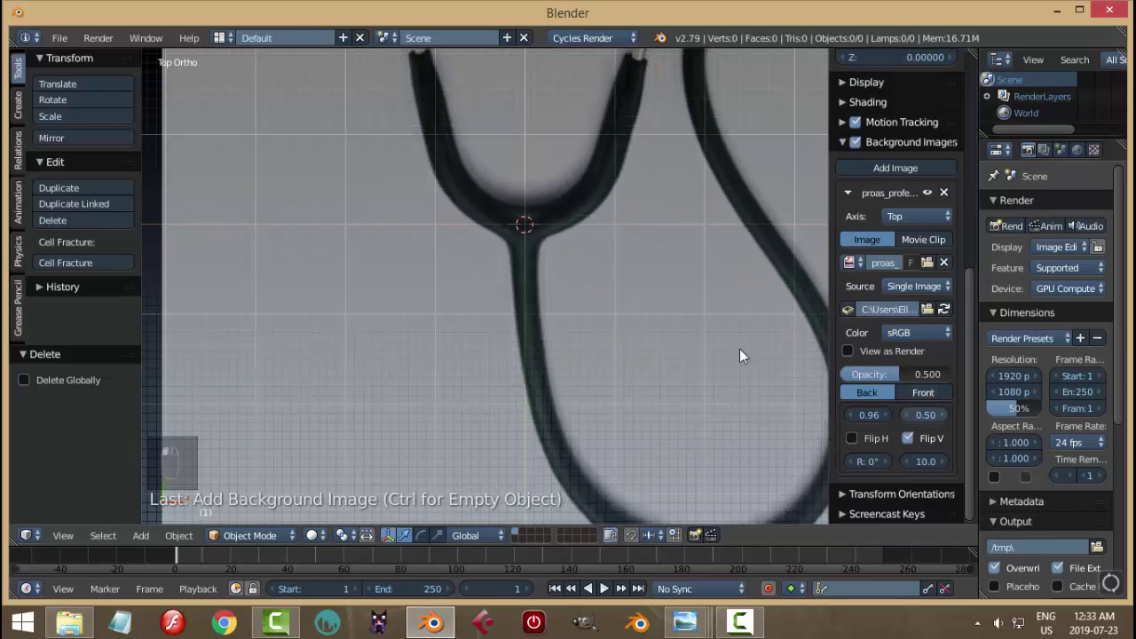
{"action": "scroll", "coordinate": [585, 301], "scroll_direction": "up", "scroll_amount": 3}
{"action": "scroll", "coordinate": [586, 301], "scroll_direction": "down", "scroll_amount": 2}
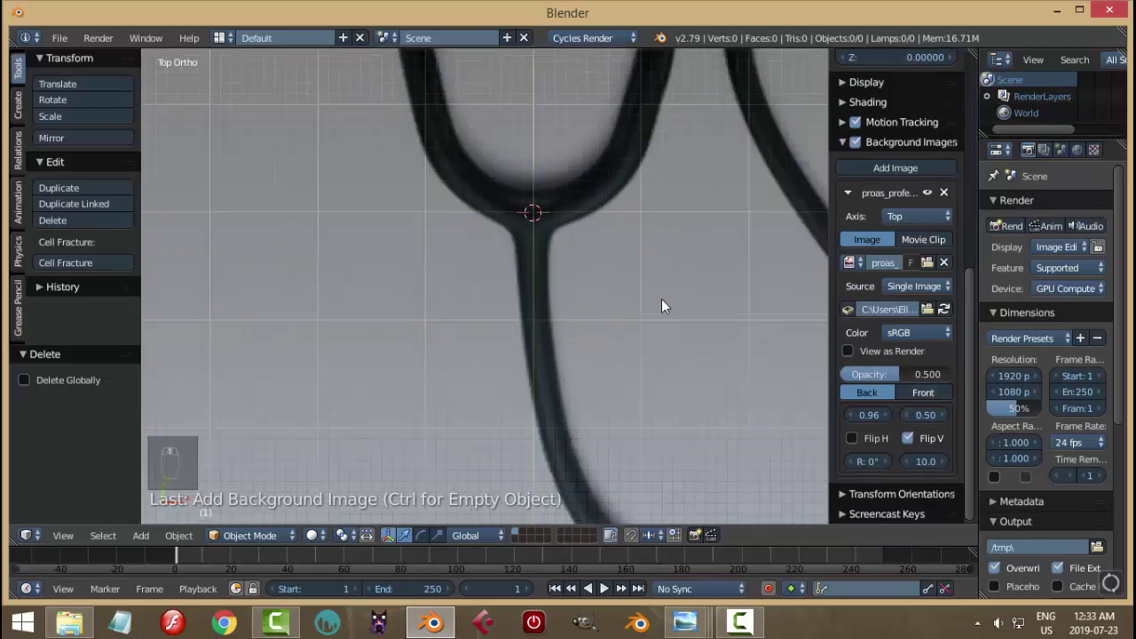
{"action": "key", "text": "n"}
{"action": "scroll", "coordinate": [696, 310], "scroll_direction": "down", "scroll_amount": 6}
{"action": "scroll", "coordinate": [695, 309], "scroll_direction": "up", "scroll_amount": 5}
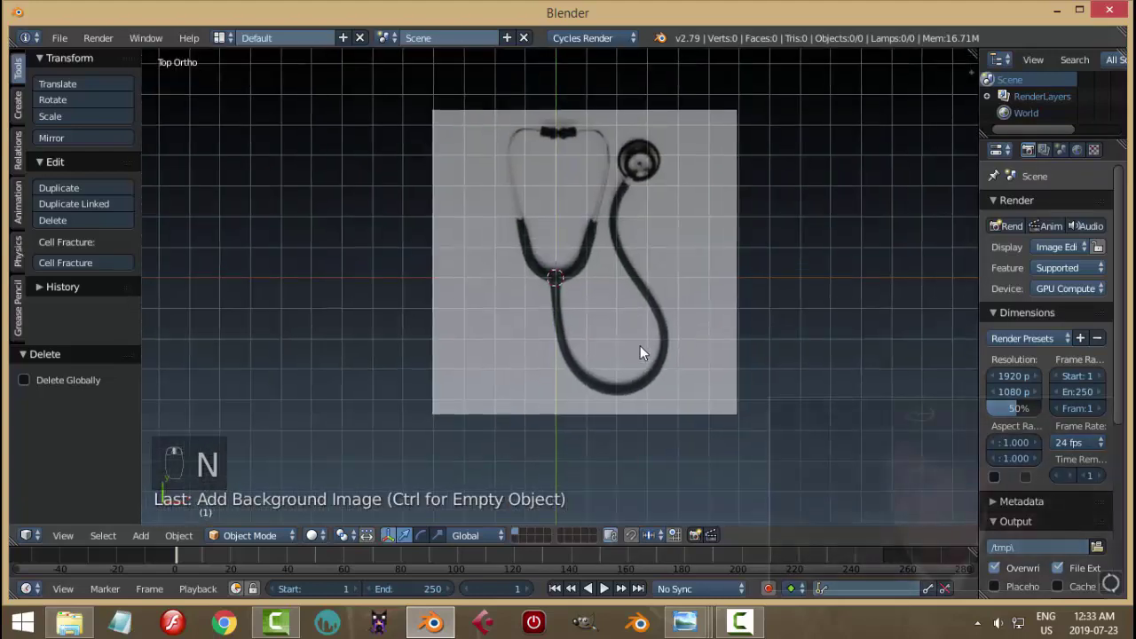
{"action": "scroll", "coordinate": [685, 352], "scroll_direction": "down", "scroll_amount": 4}
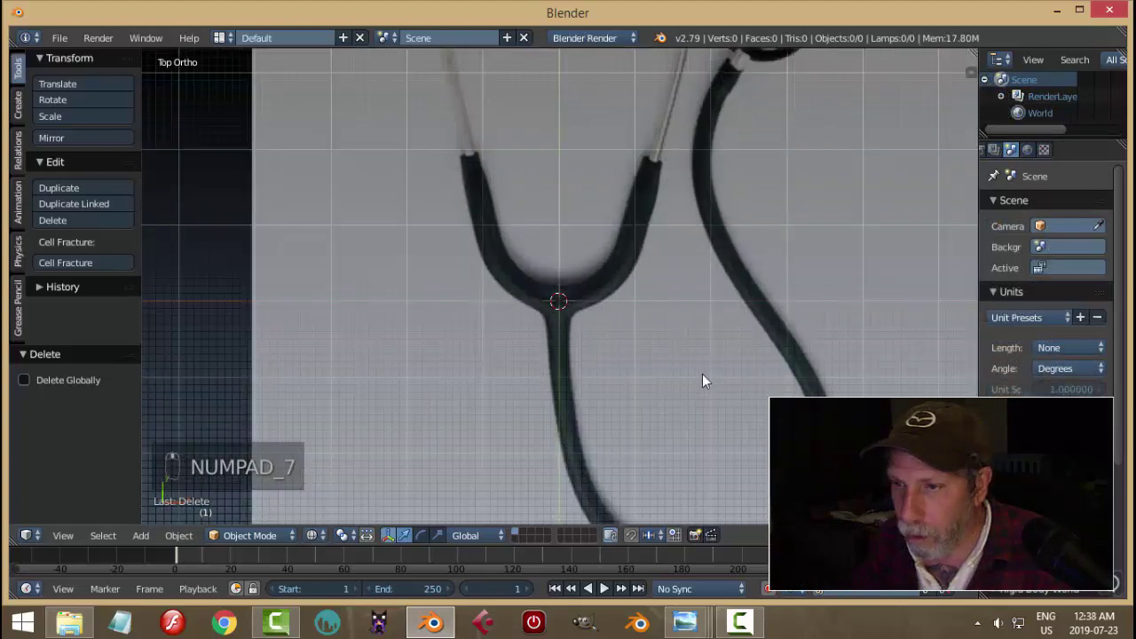
Add a 22-vertex mesh circle of radius 1 at the origin
{"action": "key", "text": "shift+a"}
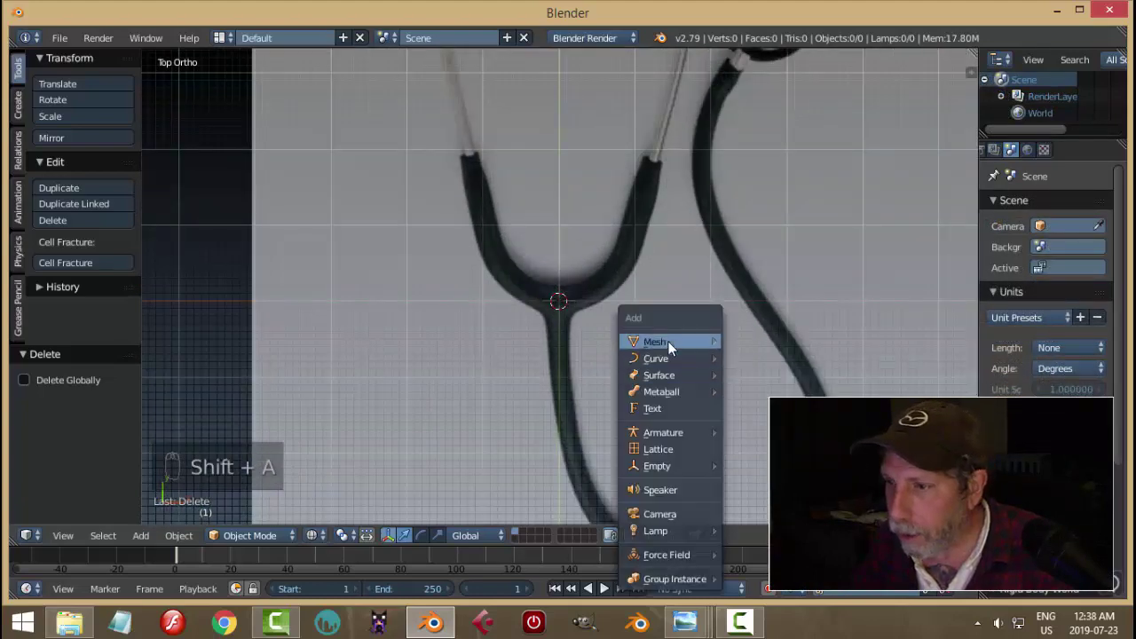
{"action": "mouse_move", "coordinate": [688, 340]}
{"action": "left_click", "coordinate": [763, 374]}
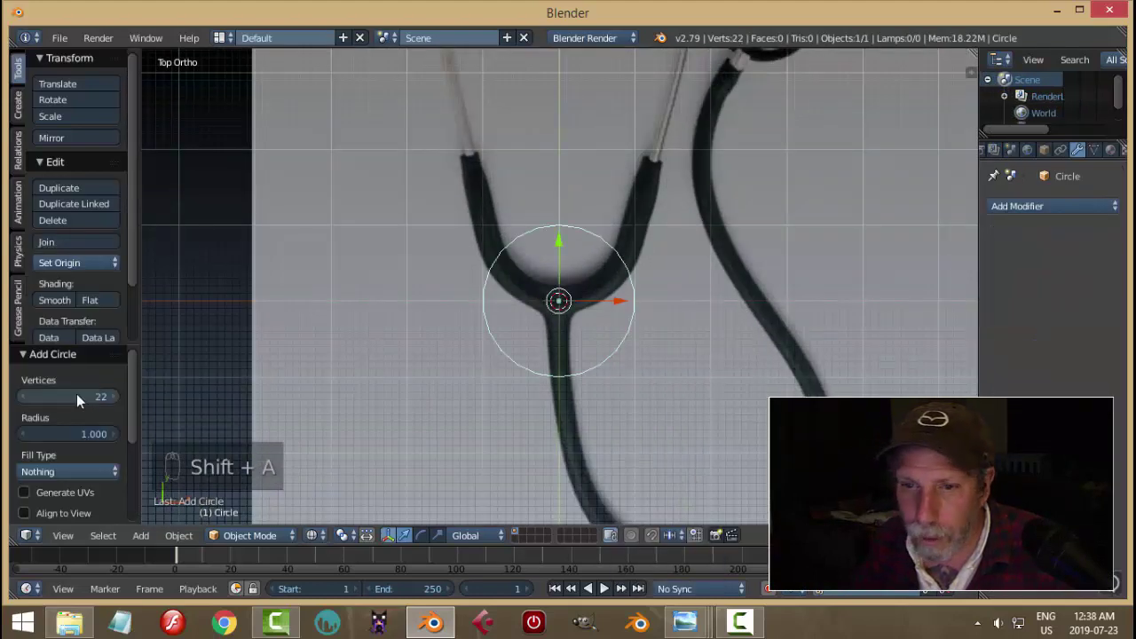
Edit the circle in vertex select mode and move all its vertices up about 1.04 along Y onto the tube's curve
{"action": "key", "text": "Tab"}
{"action": "left_click", "coordinate": [909, 346]}
{"action": "key", "text": "a"}
{"action": "key", "text": "a"}
{"action": "key", "text": "a"}
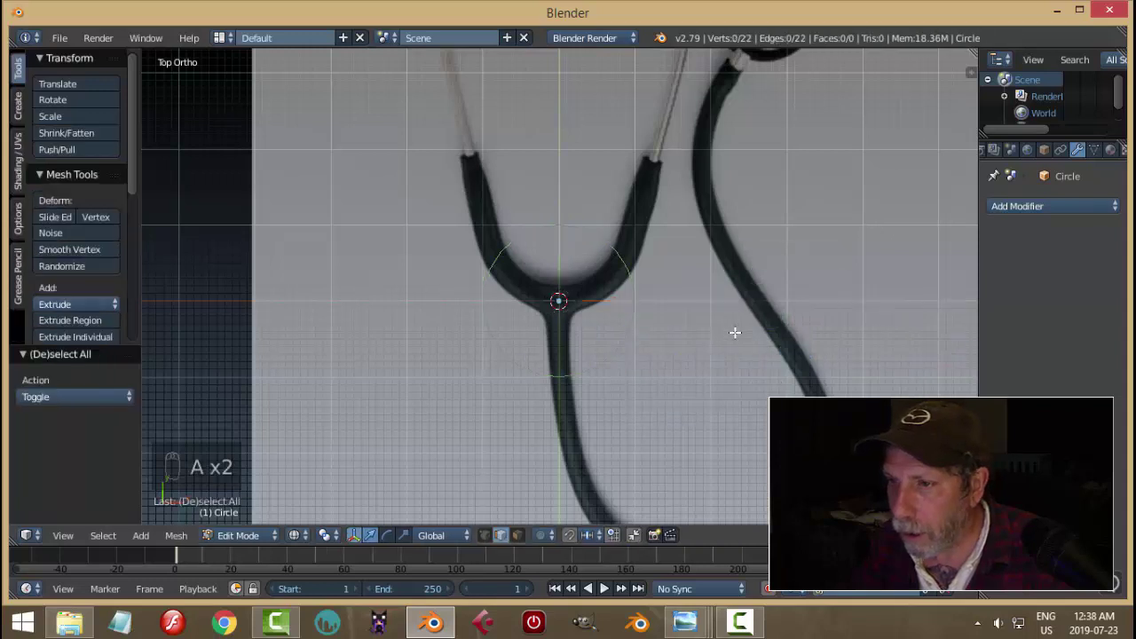
{"action": "key", "text": "ctrl+Tab"}
{"action": "left_click", "coordinate": [729, 314]}
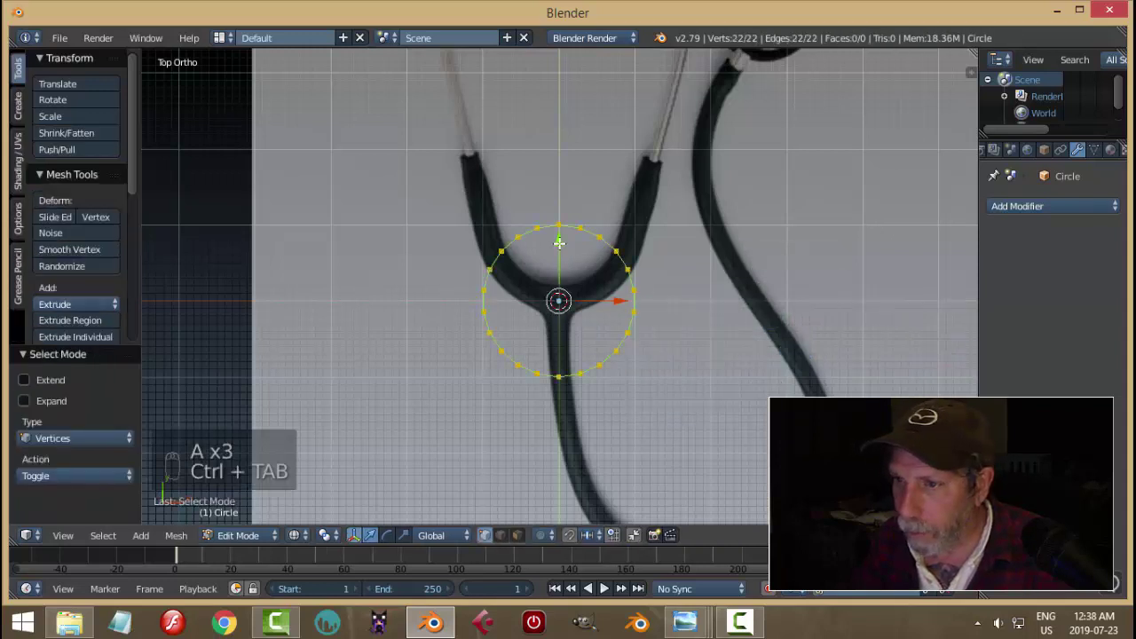
{"action": "key", "text": "g"}
{"action": "left_click", "coordinate": [551, 164]}
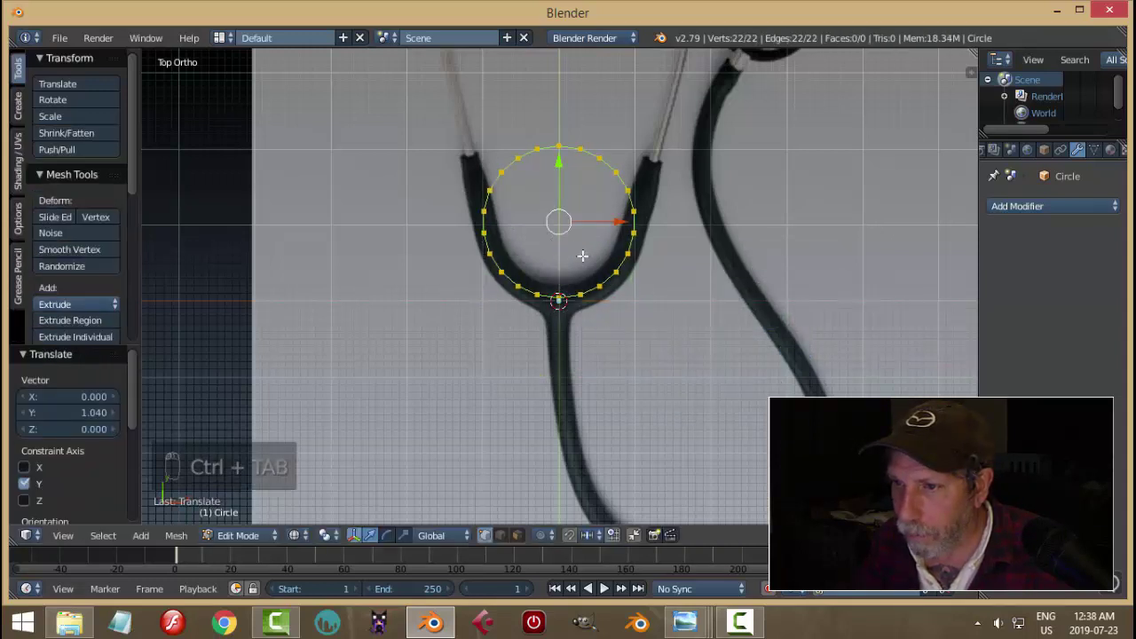
{"action": "scroll", "coordinate": [505, 245], "scroll_direction": "up", "scroll_amount": 1}
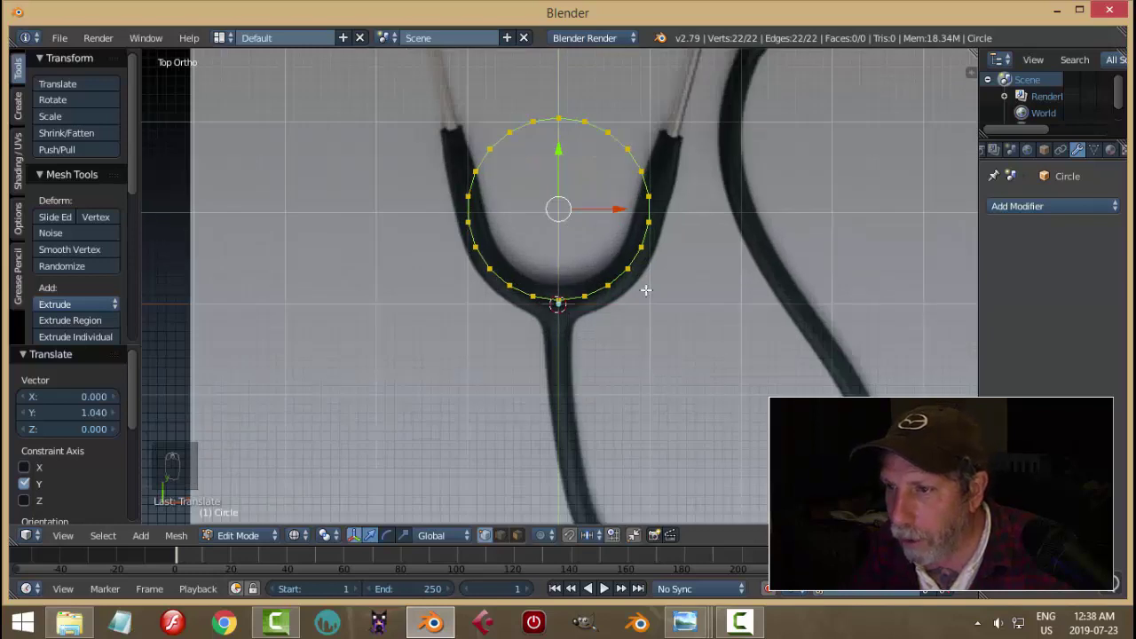
Delete the circle's upper vertices, keeping only the seven-vertex arc at the base of the tube's U shape
{"action": "key", "text": "a"}
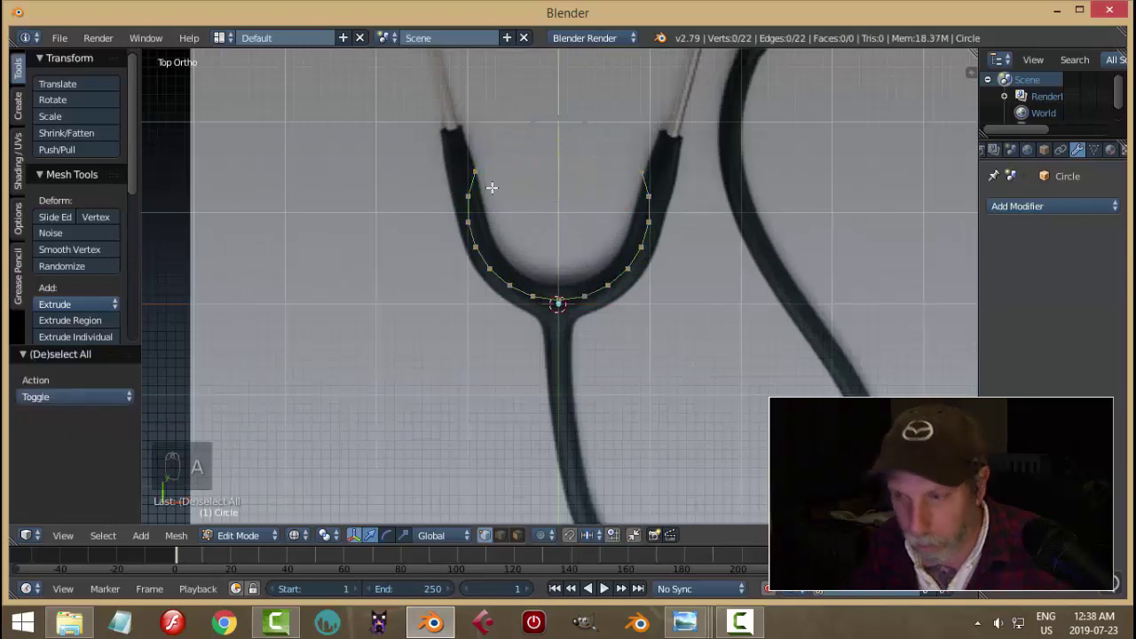
{"action": "key", "text": "b"}
{"action": "left_click_drag", "start_coordinate": [395, 81], "coordinate": [697, 256]}
{"action": "key", "text": "x"}
{"action": "left_click", "coordinate": [664, 145]}
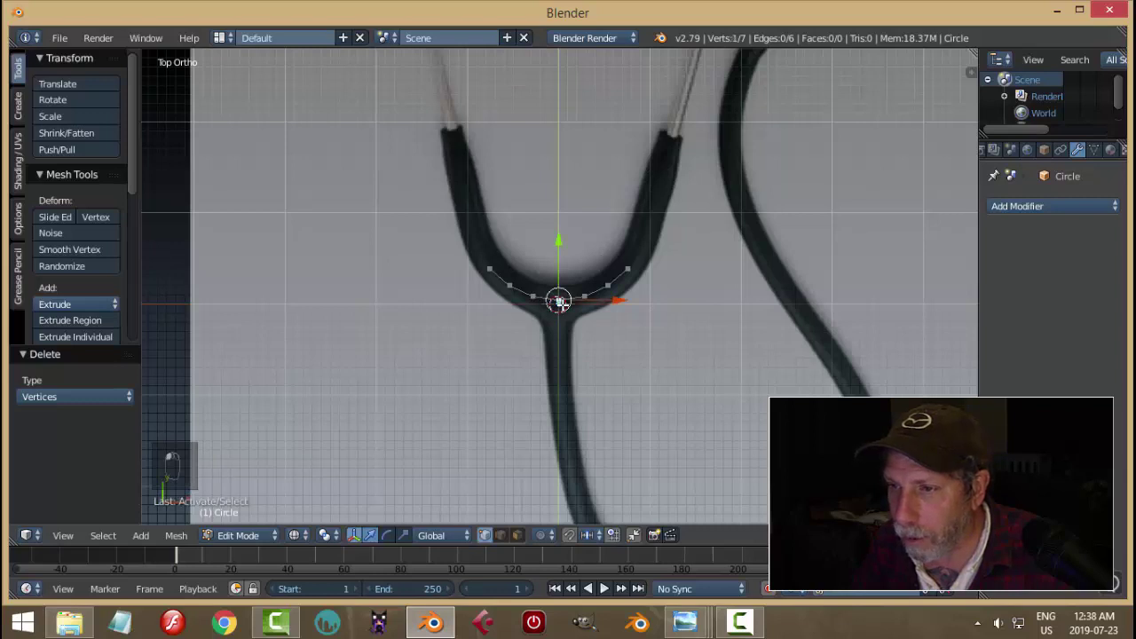
Extrude the arc's two end vertices up about 1.387 along Y towards the tops of the black tubes
{"action": "key", "text": "a"}
{"action": "right_click", "coordinate": [630, 274]}
{"action": "right_click", "coordinate": [491, 269], "text": "shift"}
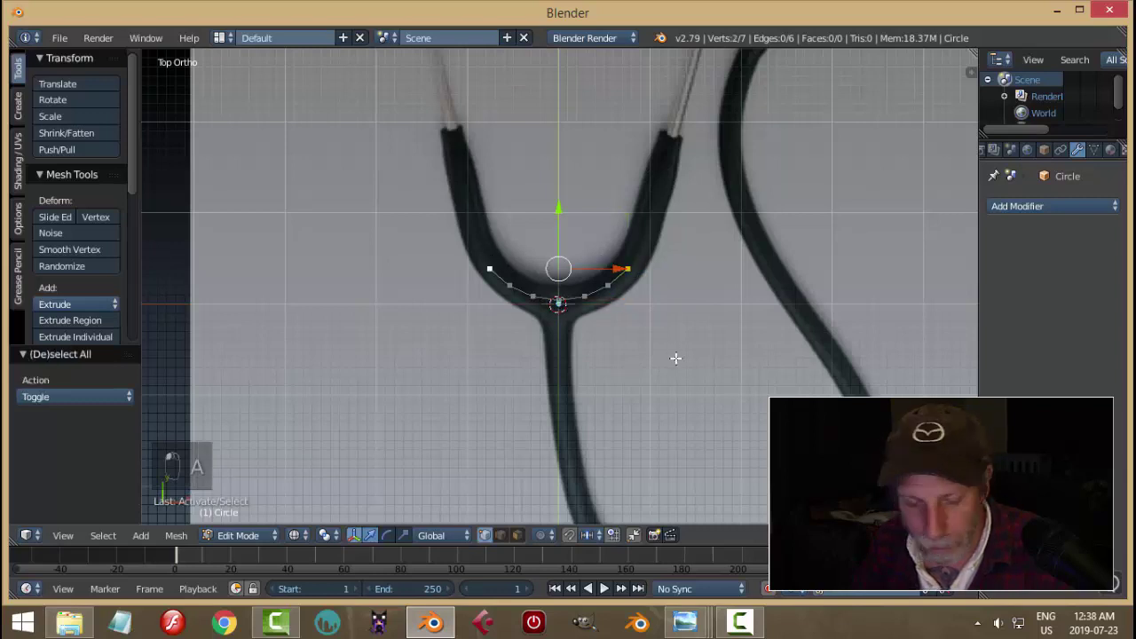
{"action": "key", "text": "e"}
{"action": "right_click", "coordinate": [665, 332]}
{"action": "left_click_drag", "start_coordinate": [559, 208], "coordinate": [568, 135]}
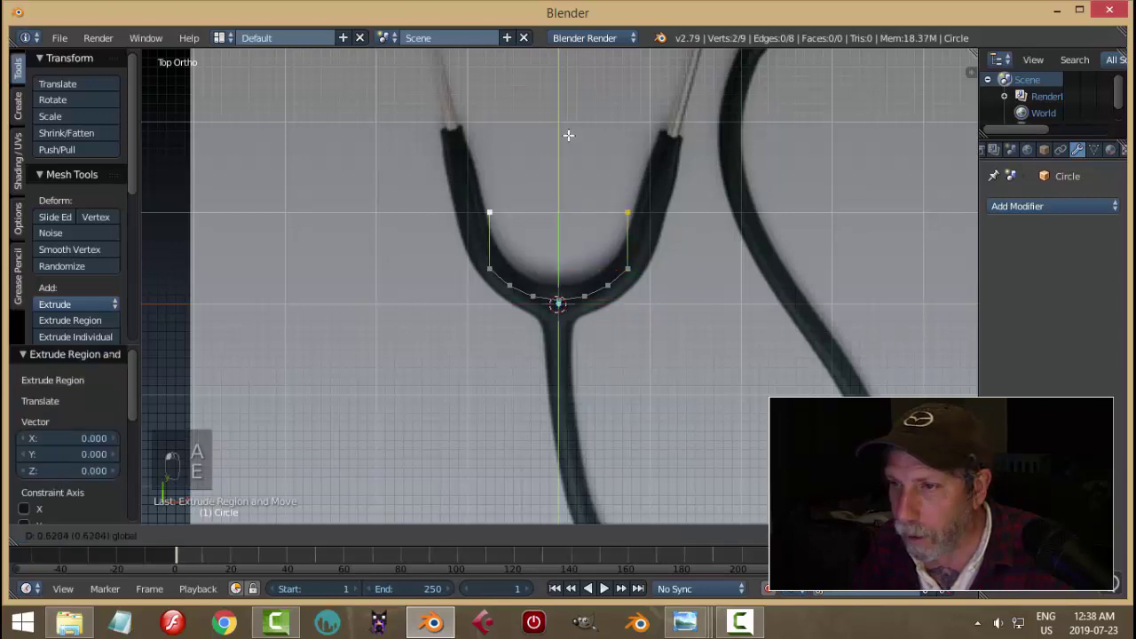
{"action": "left_click_drag", "start_coordinate": [574, 83], "coordinate": [574, 80]}
{"action": "left_click", "coordinate": [574, 80]}
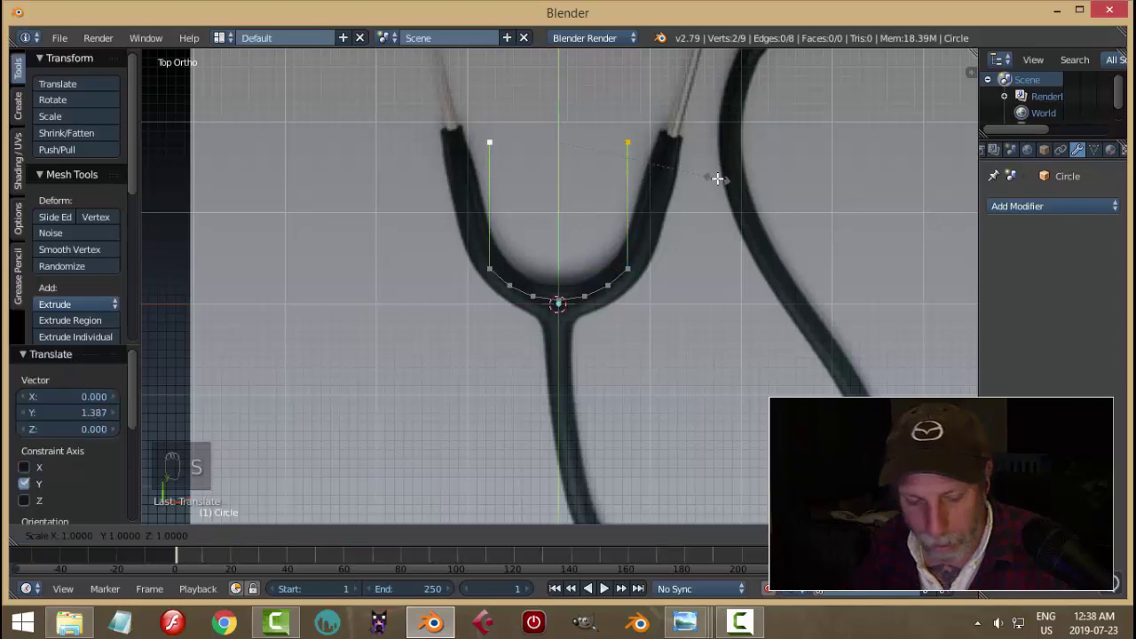
Scale the two extruded end vertices apart by about 1.56 along X to match the spread of the tubes
{"action": "key", "text": "s"}
{"action": "key", "text": "x"}
{"action": "left_click", "coordinate": [801, 218]}
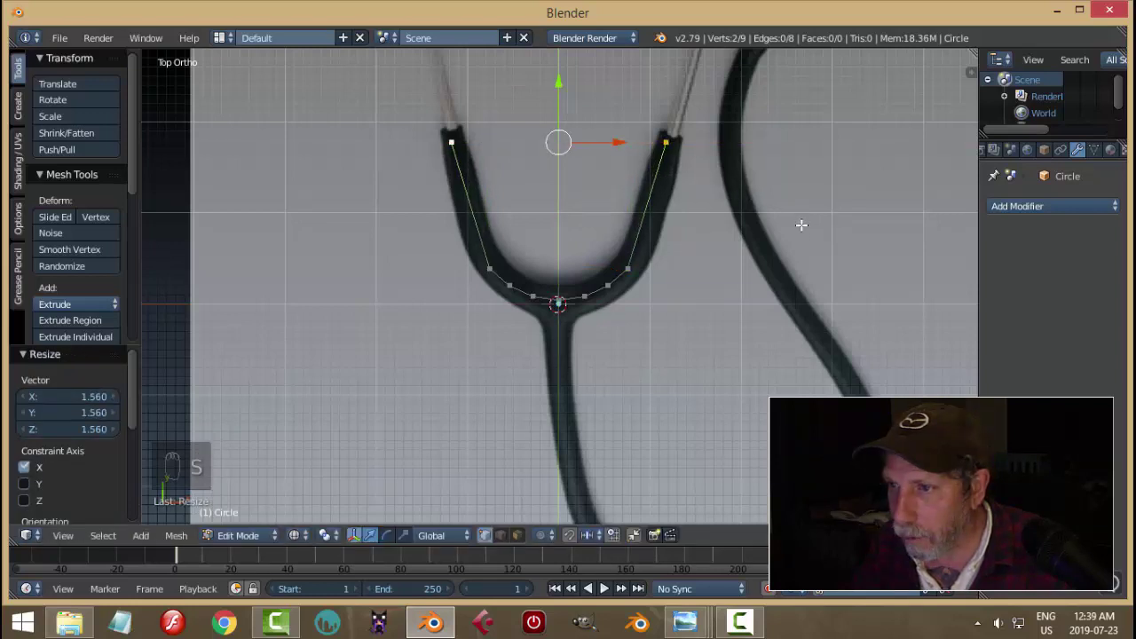
Extrude the arc's bottom centre vertex down along Y to form the stem, and return to Object Mode
{"action": "key", "text": "a"}
{"action": "right_click", "coordinate": [559, 309]}
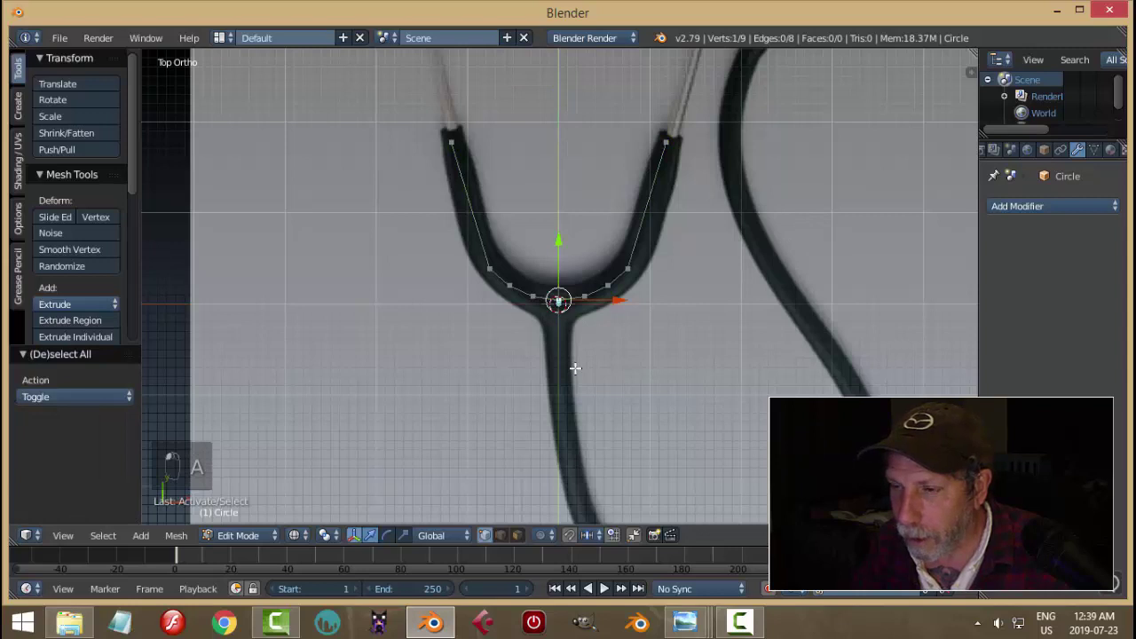
{"action": "key", "text": "e"}
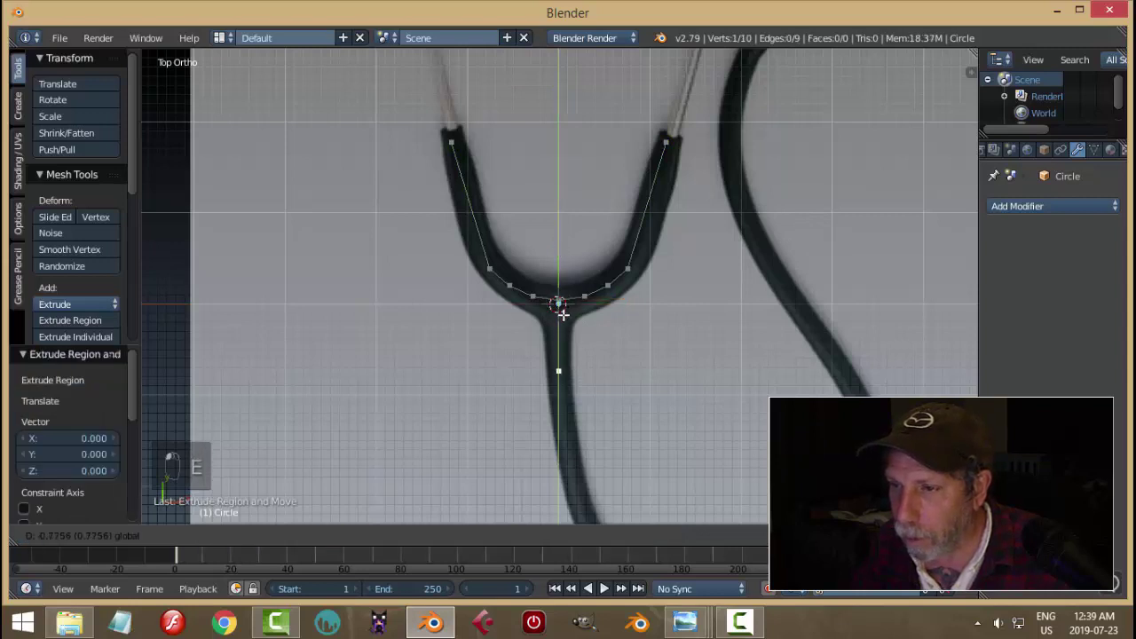
{"action": "left_click", "coordinate": [559, 377]}
{"action": "key", "text": "Tab"}
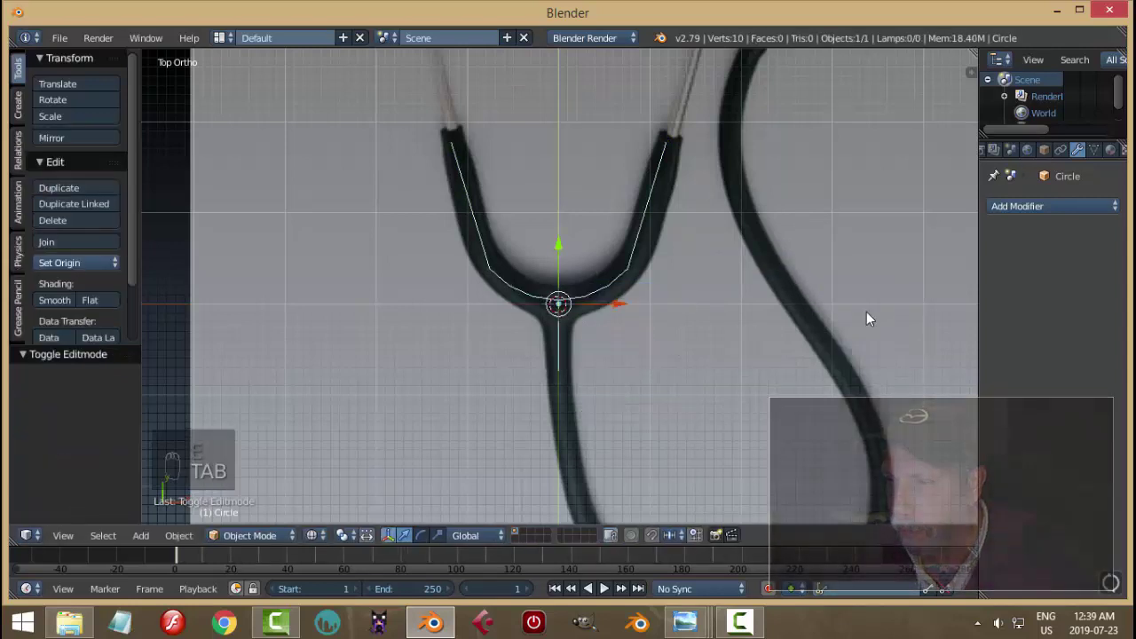
Add a Skin modifier to the Y-shaped outline, apply it, and display the mesh in solid shading
{"action": "left_click", "coordinate": [1054, 210]}
{"action": "left_click", "coordinate": [785, 445]}
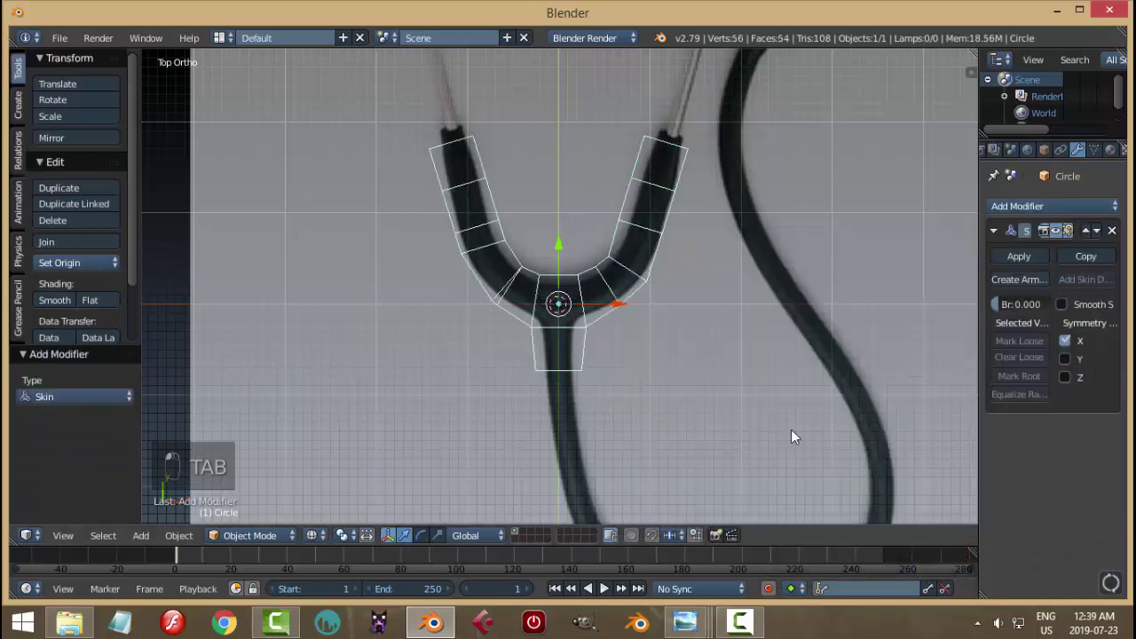
{"action": "scroll", "coordinate": [710, 395], "scroll_direction": "up", "scroll_amount": 1}
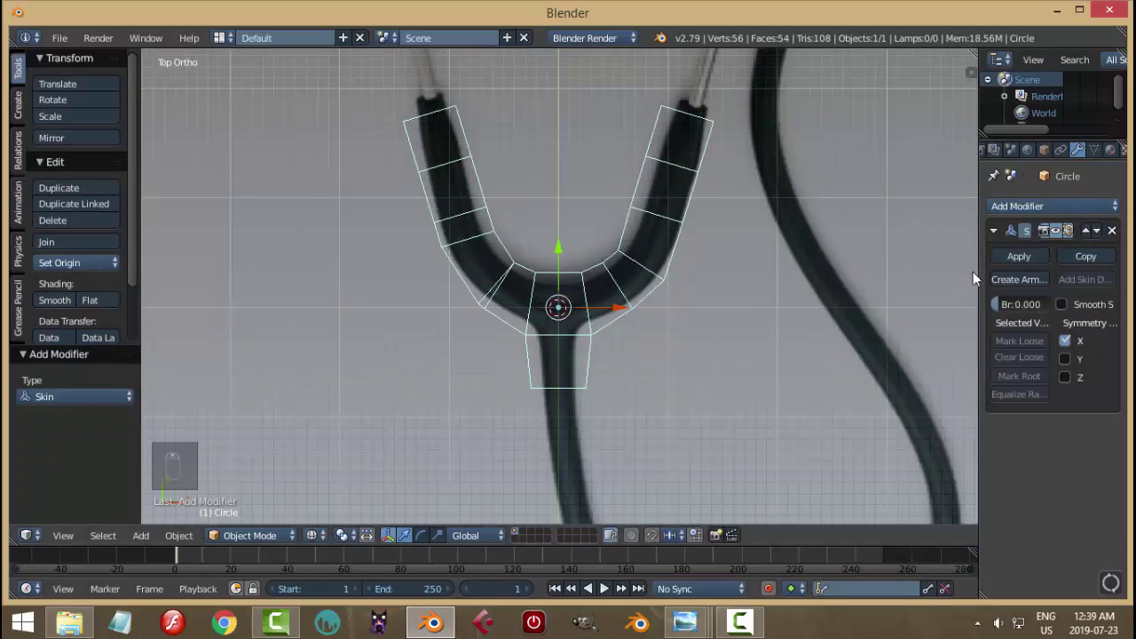
{"action": "left_click", "coordinate": [1018, 256]}
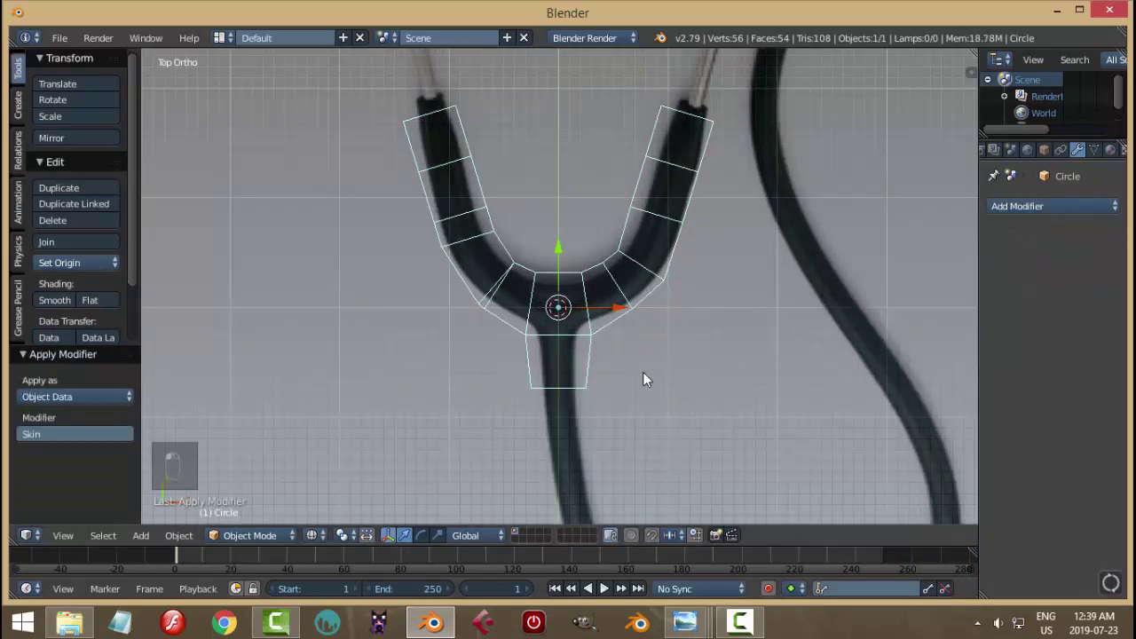
{"action": "key", "text": "z"}
{"action": "left_click", "coordinate": [665, 448]}
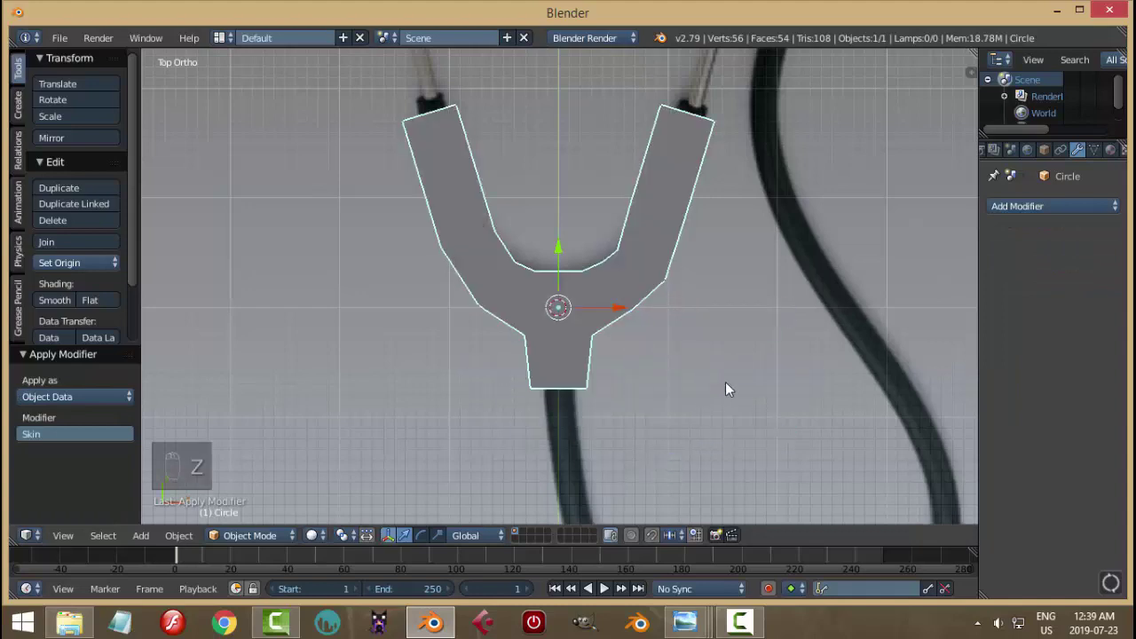
Dissolve the redundant edge loop beside the junction on the mesh's left arm, using edge select mode
{"action": "mouse_move", "coordinate": [725, 381]}
{"action": "middle_mouse_down"}
{"action": "mouse_move", "coordinate": [619, 272]}
{"action": "mouse_move", "coordinate": [620, 252]}
{"action": "middle_mouse_up"}
{"action": "key", "text": "Tab"}
{"action": "left_click", "coordinate": [781, 347]}
{"action": "scroll", "coordinate": [710, 355], "scroll_direction": "up", "scroll_amount": 4}
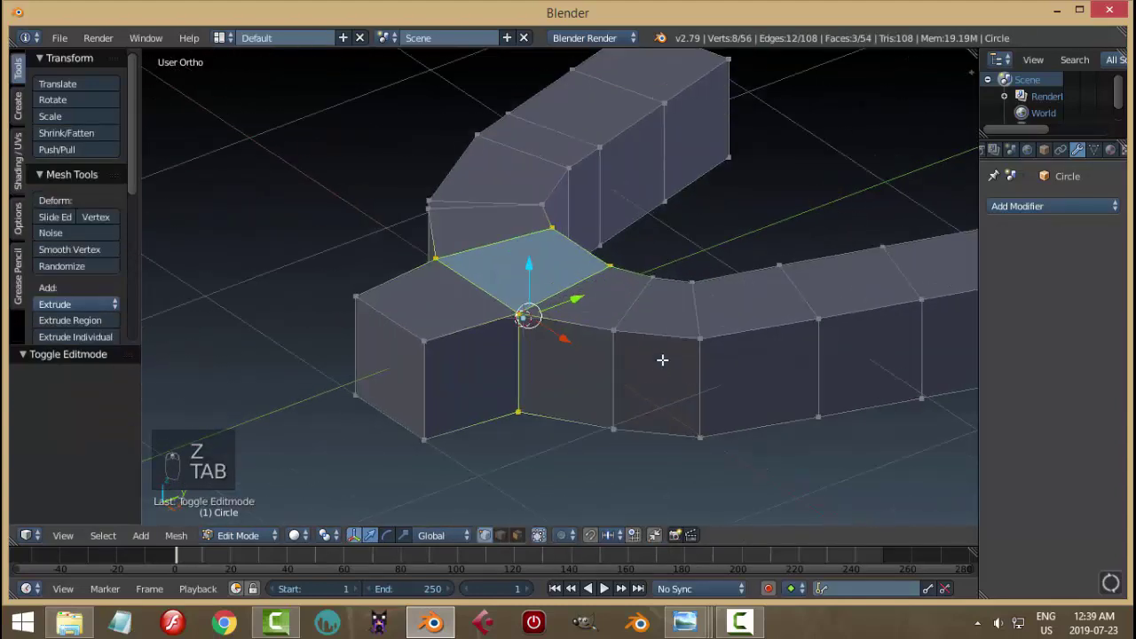
{"action": "key", "text": "a"}
{"action": "key", "text": "a"}
{"action": "middle_click_drag", "start_coordinate": [685, 379], "coordinate": [771, 332]}
{"action": "key", "text": "ctrl+Tab"}
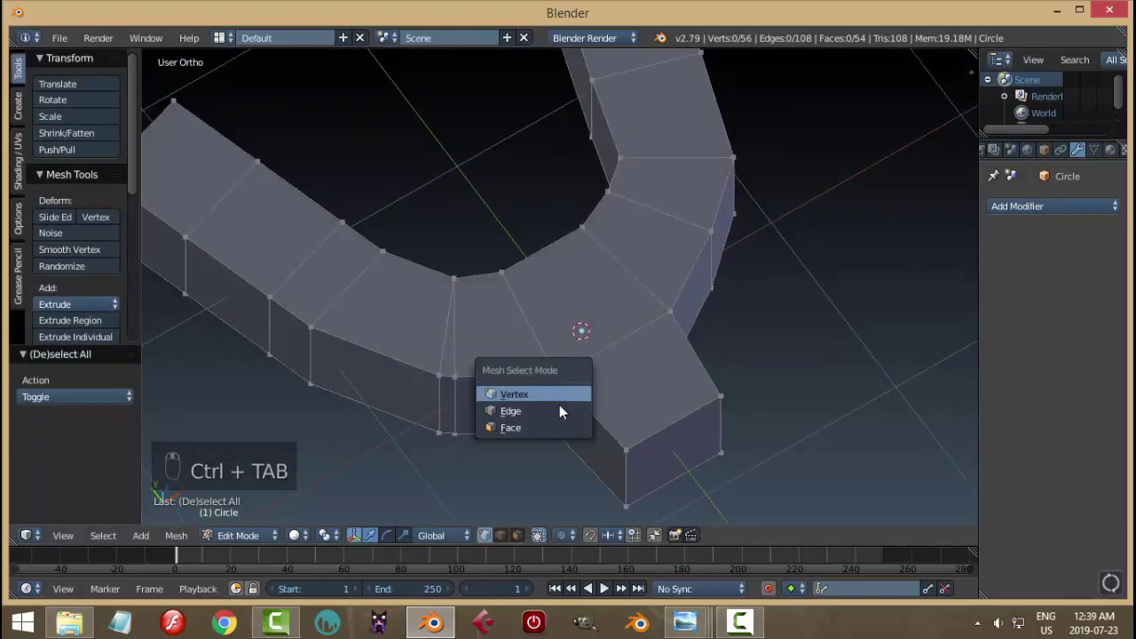
{"action": "left_click", "coordinate": [559, 406]}
{"action": "right_click", "coordinate": [454, 337], "text": "alt"}
{"action": "key", "text": "x"}
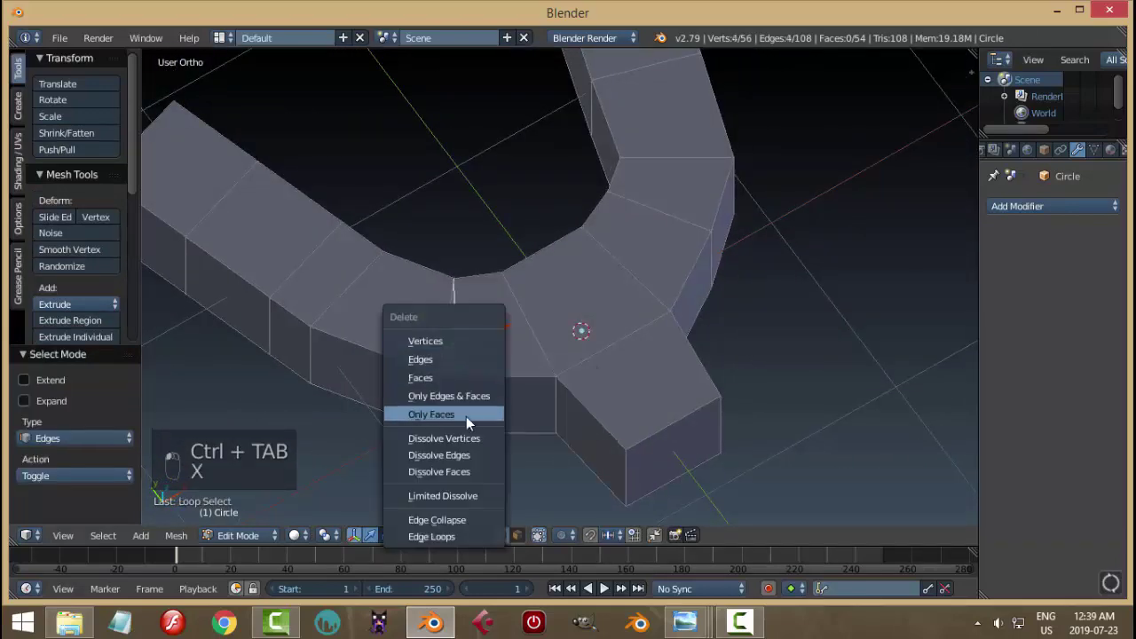
{"action": "left_click", "coordinate": [468, 454]}
{"action": "scroll", "coordinate": [591, 393], "scroll_direction": "down", "scroll_amount": 5}
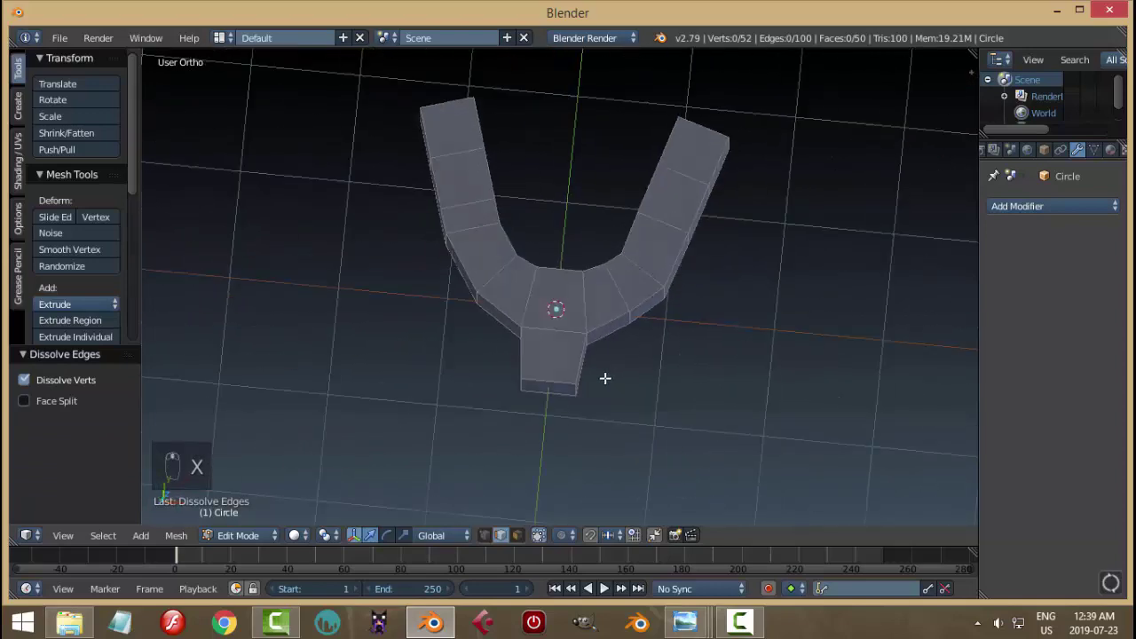
Add a Subdivision Surface modifier with view level 2 to the Y-shaped mesh and shade it smooth
{"action": "middle_click_drag", "start_coordinate": [605, 378], "coordinate": [613, 335]}
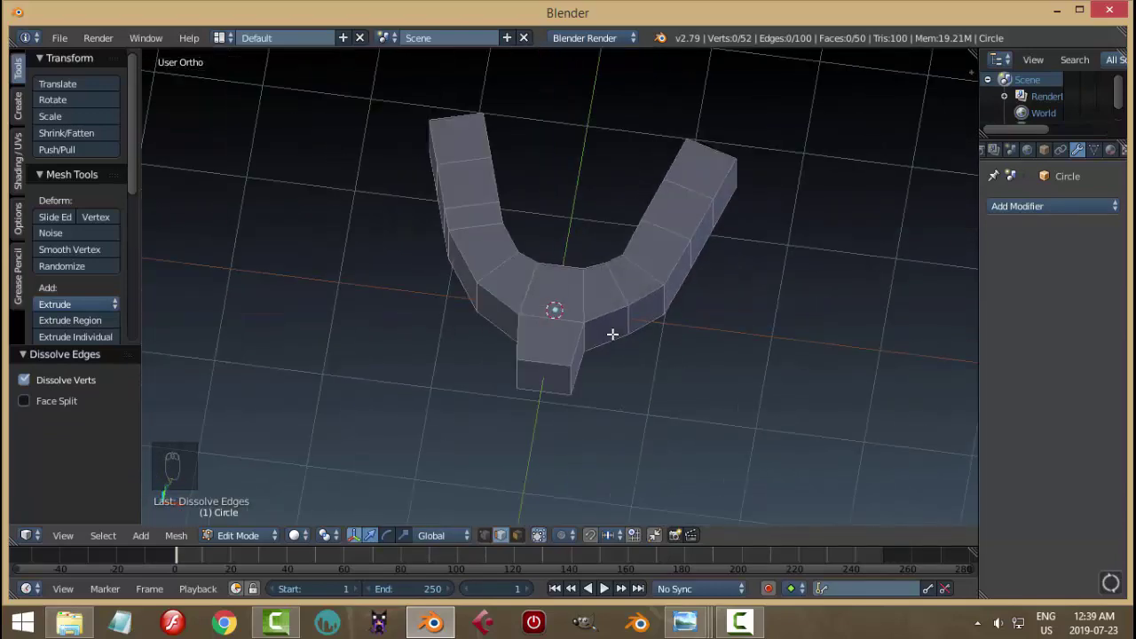
{"action": "key", "text": "Tab"}
{"action": "left_click", "coordinate": [520, 332]}
{"action": "left_click", "coordinate": [1021, 206]}
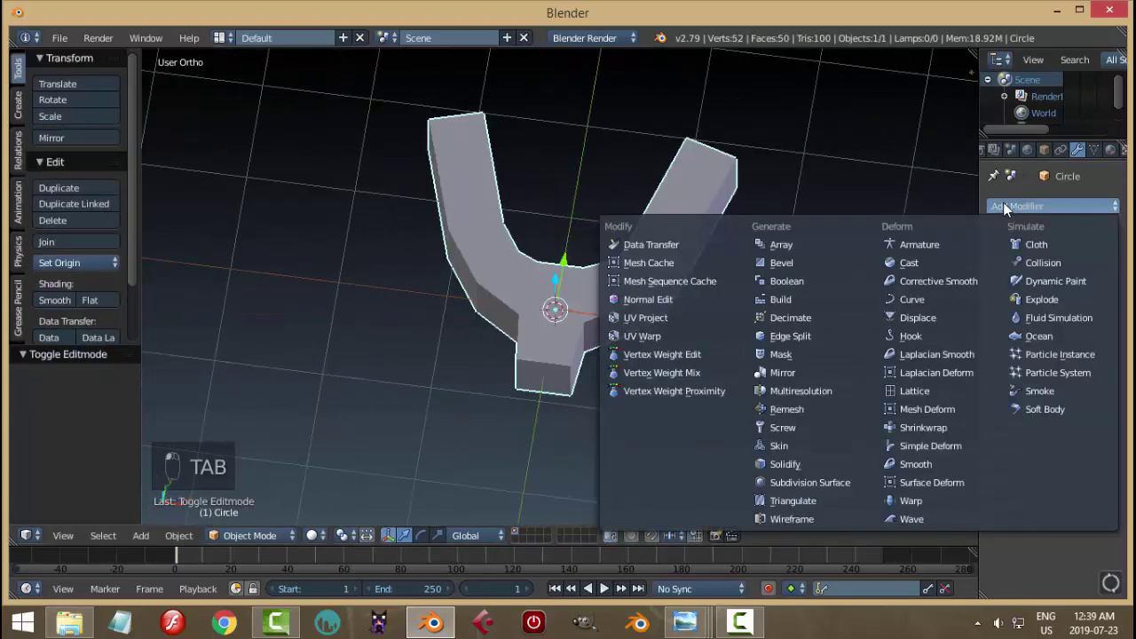
{"action": "left_click", "coordinate": [806, 481]}
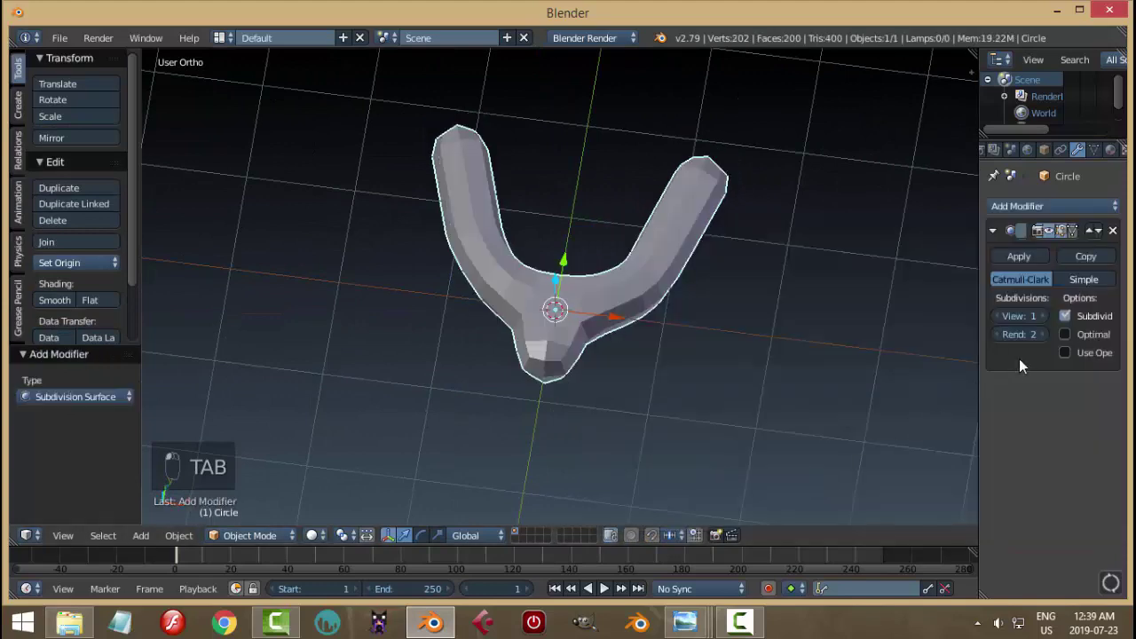
{"action": "left_click", "coordinate": [1036, 316]}
{"action": "left_click", "coordinate": [49, 301]}
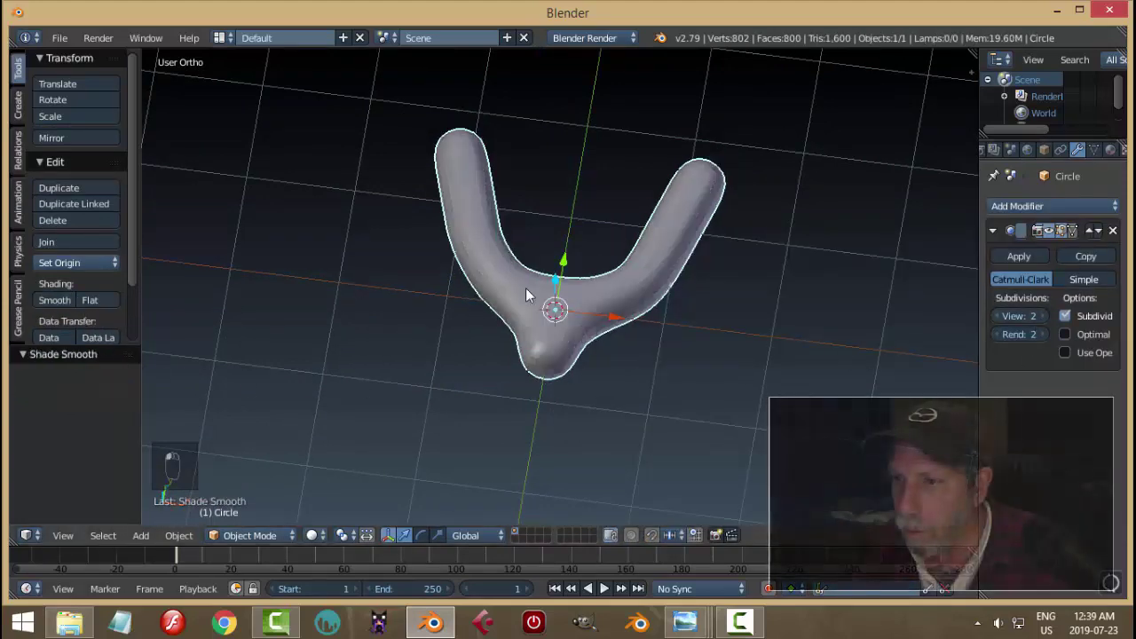
Delete the end cap faces of both upper arms of the Y-shaped mesh, using face select mode
{"action": "middle_click_drag", "start_coordinate": [525, 287], "coordinate": [709, 231]}
{"action": "key", "text": "Tab"}
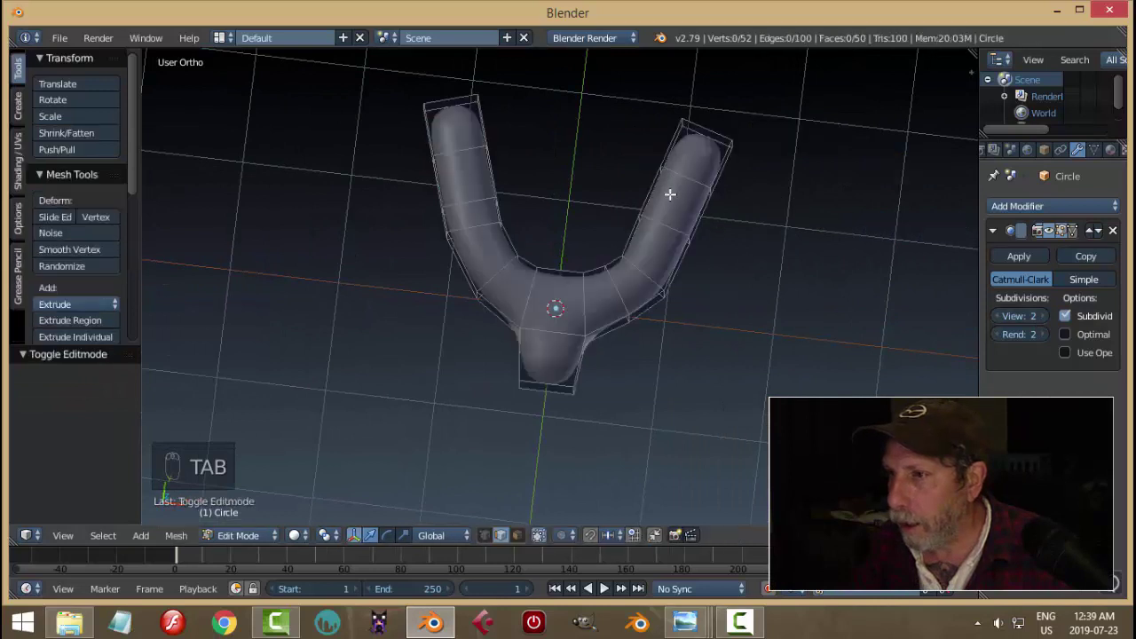
{"action": "middle_click_drag", "start_coordinate": [670, 193], "coordinate": [674, 233]}
{"action": "key", "text": "ctrl+Tab"}
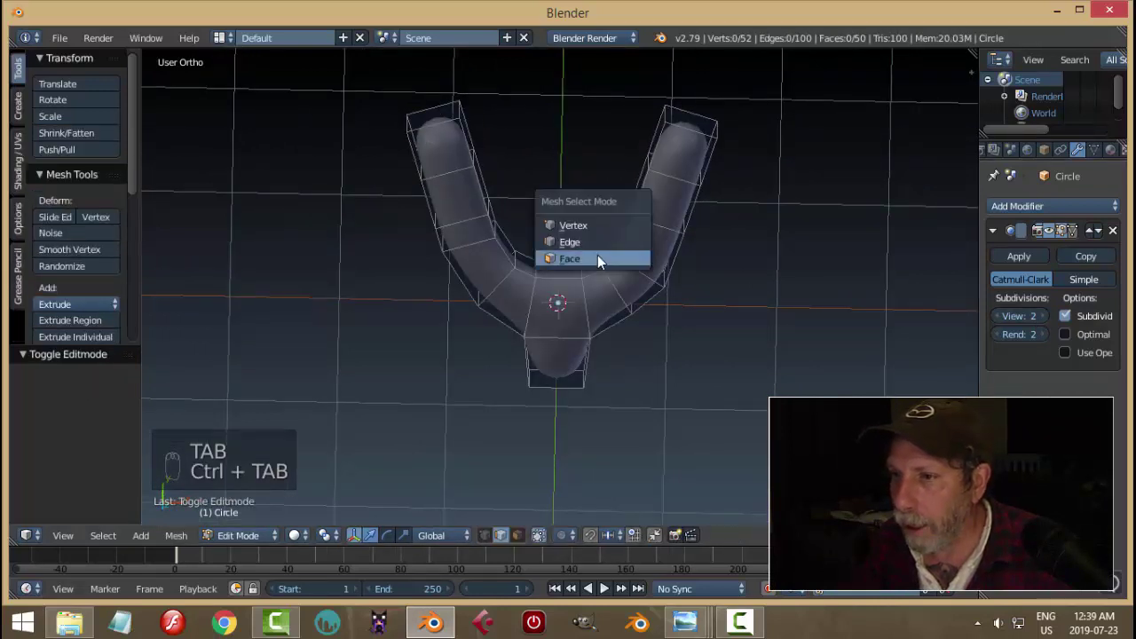
{"action": "left_click", "coordinate": [599, 260]}
{"action": "right_click", "coordinate": [696, 127]}
{"action": "right_click", "coordinate": [441, 118], "text": "shift"}
{"action": "key", "text": "x"}
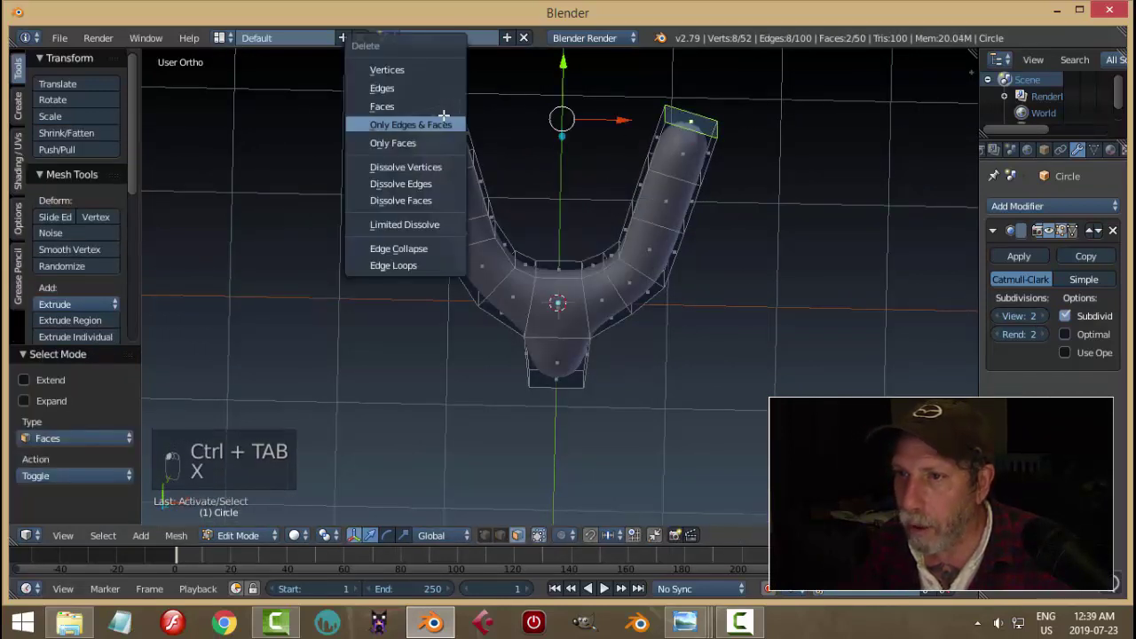
{"action": "left_click", "coordinate": [438, 108]}
Extrude the stem's bottom end face downward along Y by about 0.395 over the reference tube
{"action": "scroll", "coordinate": [700, 316], "scroll_direction": "down", "scroll_amount": 3}
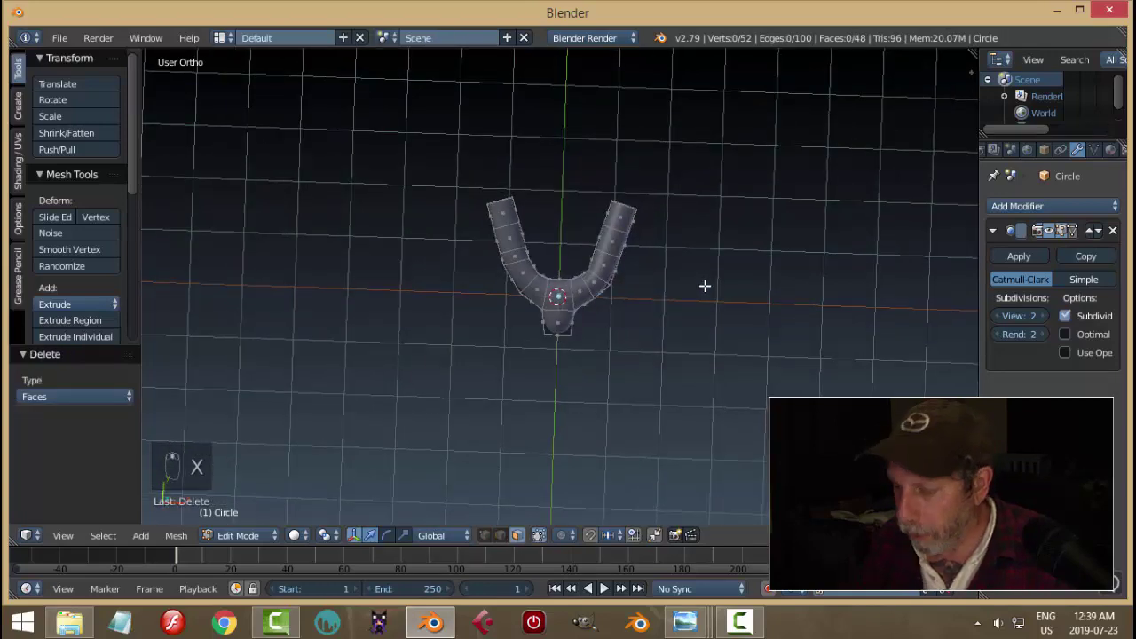
{"action": "key", "text": "KP_7"}
{"action": "scroll", "coordinate": [675, 302], "scroll_direction": "up", "scroll_amount": 4}
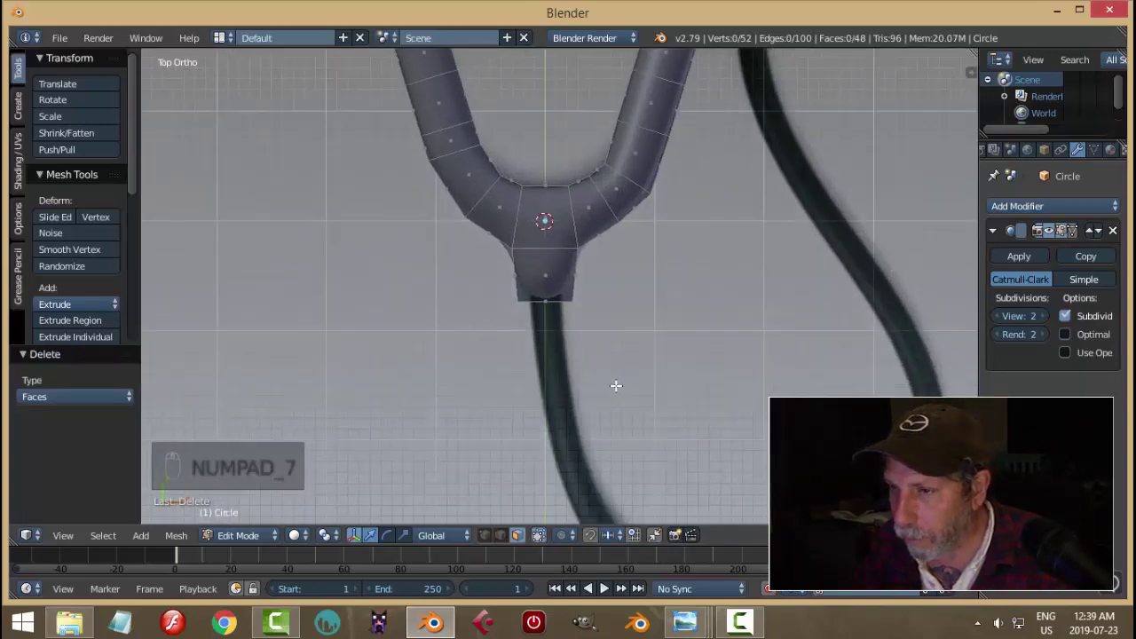
{"action": "middle_click_drag", "start_coordinate": [604, 375], "coordinate": [598, 294]}
{"action": "right_click", "coordinate": [584, 315]}
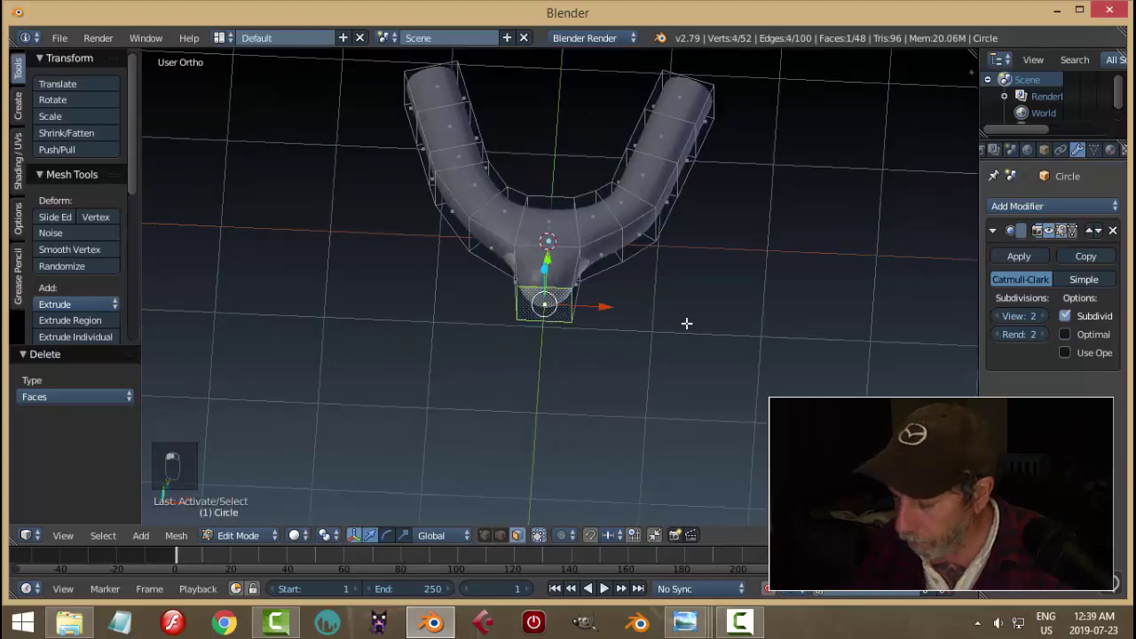
{"action": "key", "text": "KP_7"}
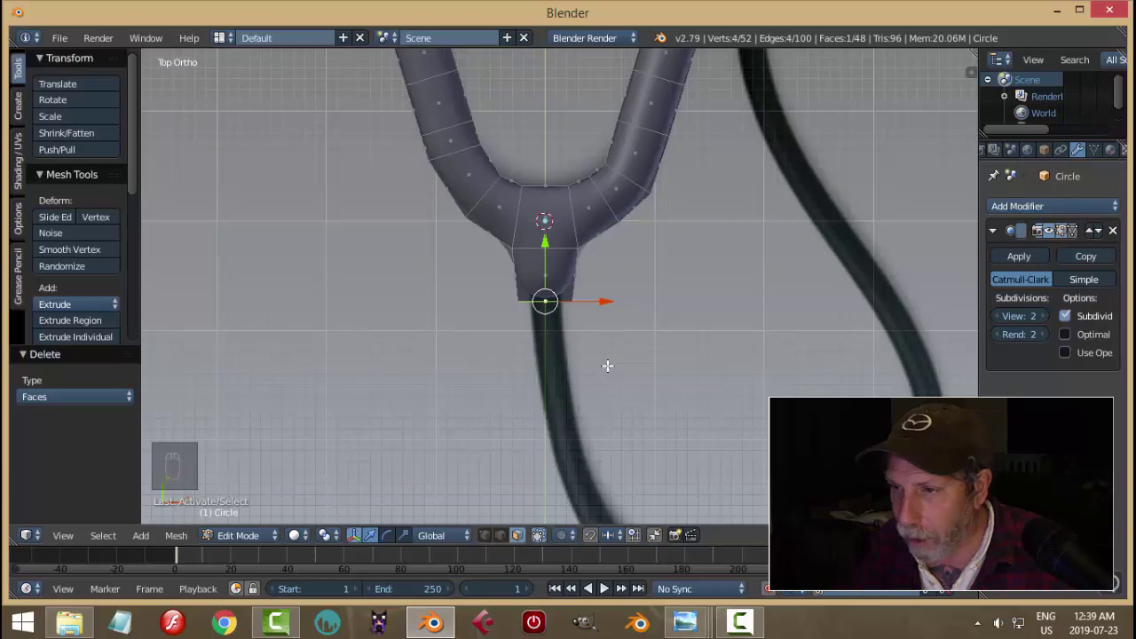
{"action": "key", "text": "e"}
{"action": "left_click_drag", "start_coordinate": [545, 242], "coordinate": [545, 273]}
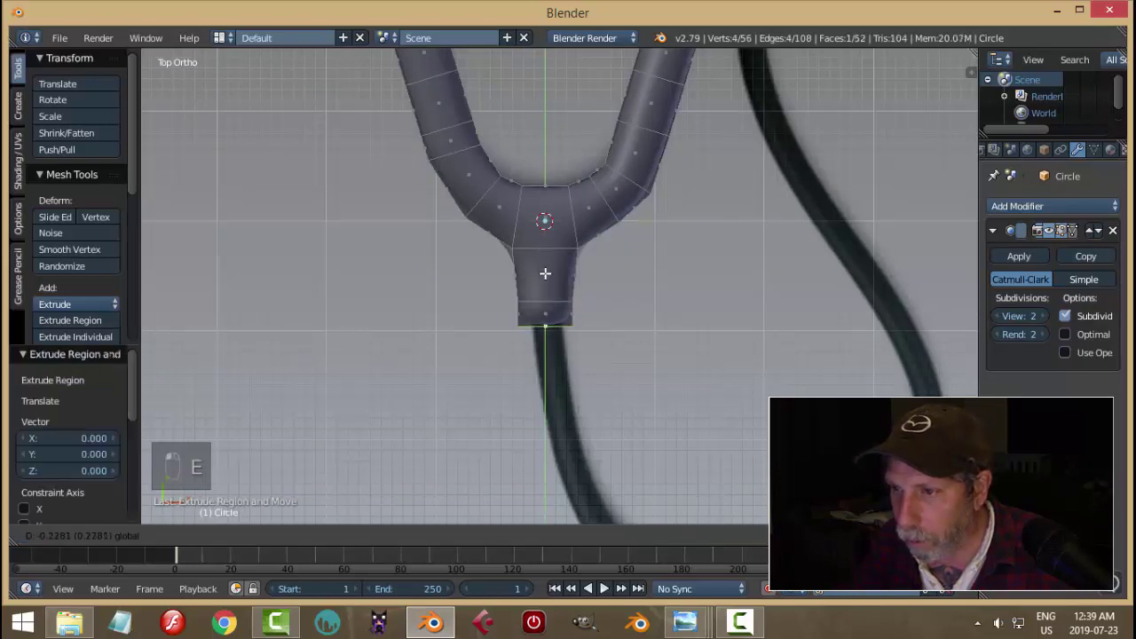
{"action": "left_click", "coordinate": [544, 287]}
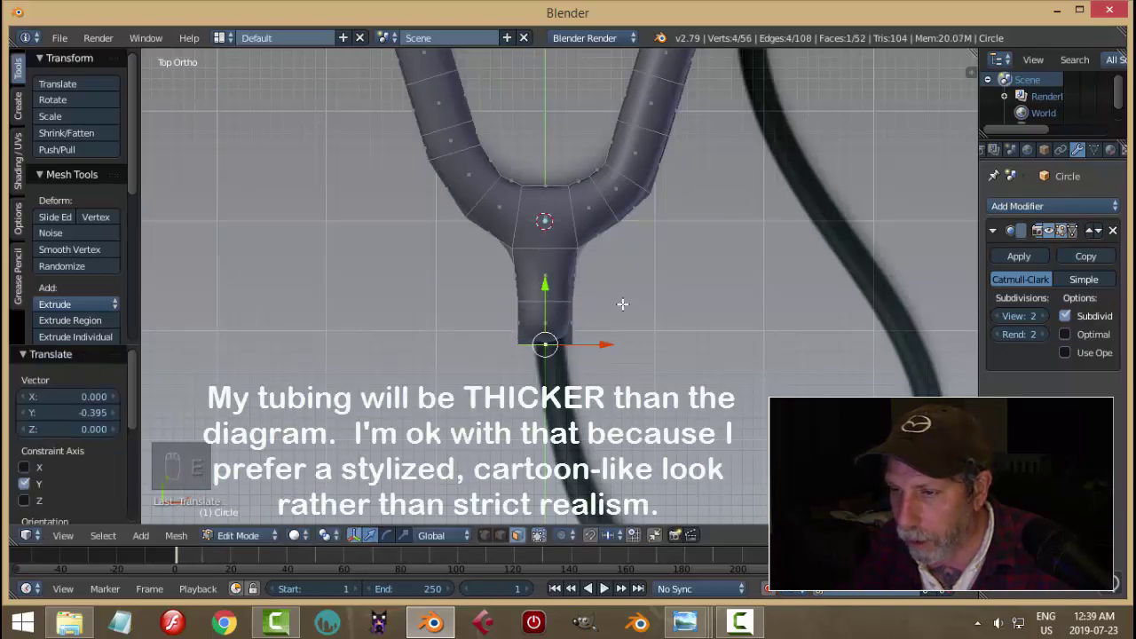
Separate the newly extruded stem segment into its own object and return to Object Mode
{"action": "middle_click_drag", "start_coordinate": [623, 307], "coordinate": [601, 280]}
{"action": "key", "text": "ctrl+KP_Add"}
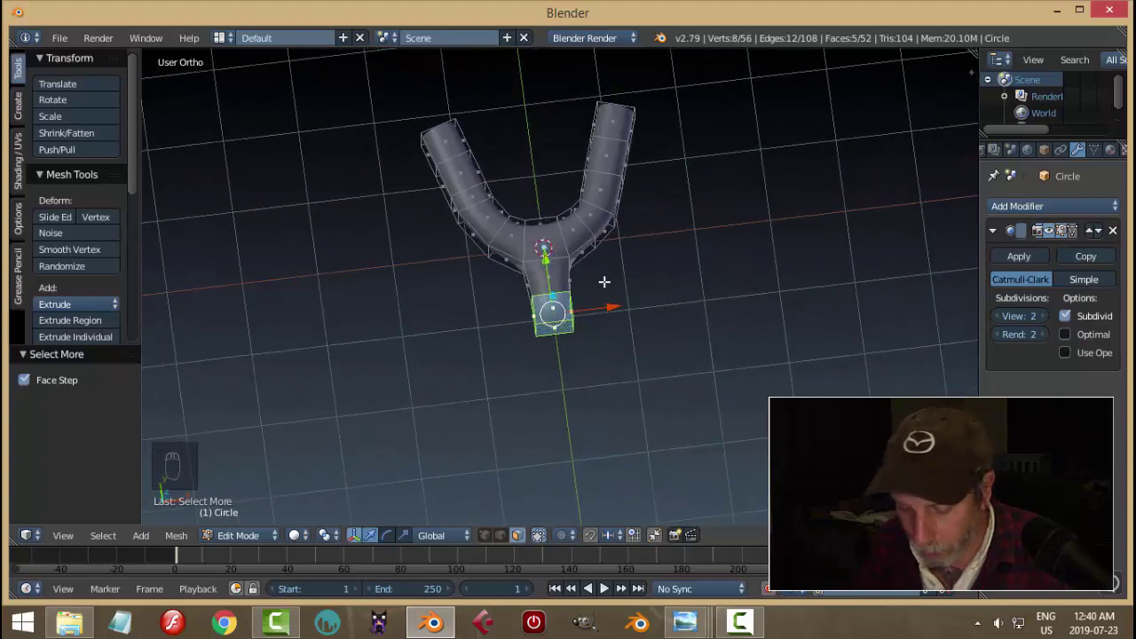
{"action": "key", "text": "p"}
{"action": "left_click", "coordinate": [603, 281]}
{"action": "key", "text": "Tab"}
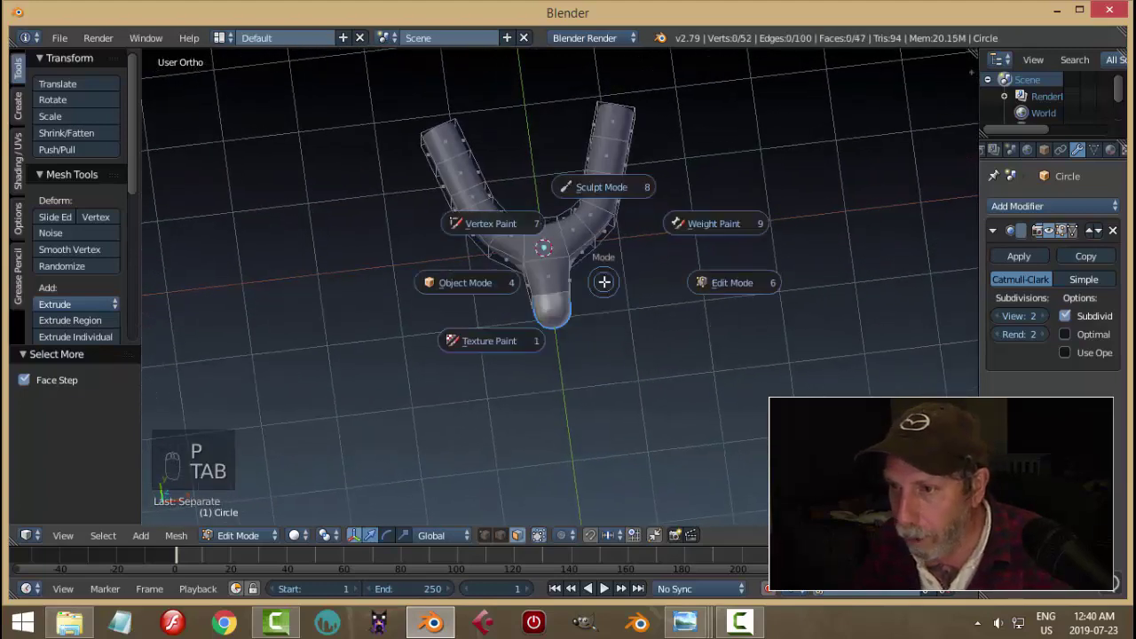
{"action": "left_click", "coordinate": [457, 302]}
Set the separated stem segment's origin to its geometry
{"action": "right_click", "coordinate": [531, 331]}
{"action": "left_click", "coordinate": [75, 263]}
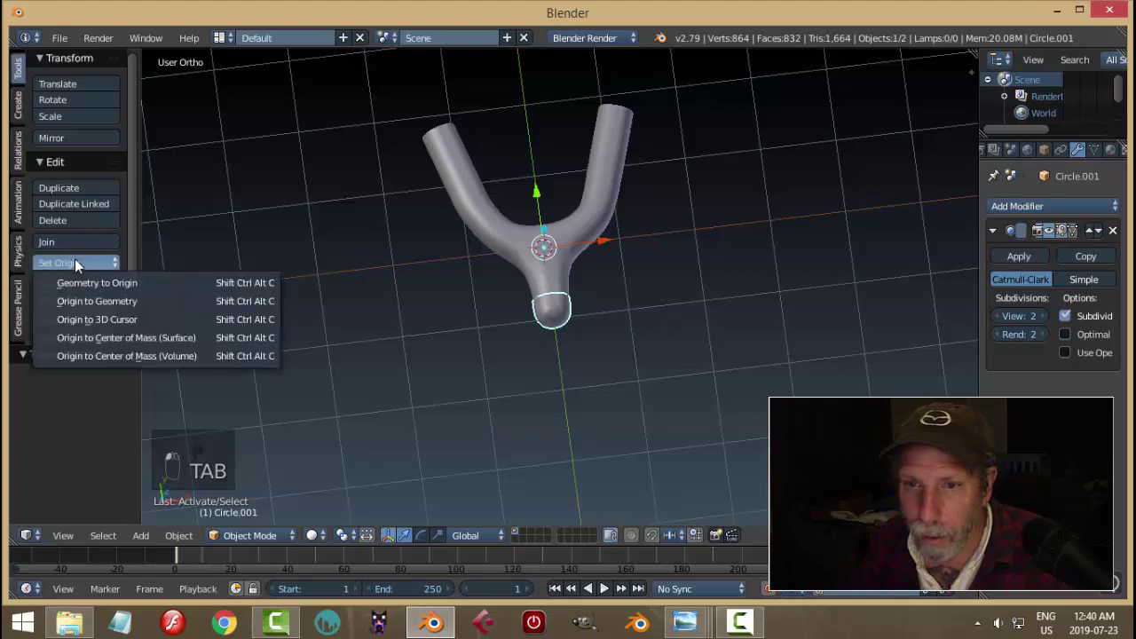
{"action": "left_click", "coordinate": [89, 298]}
Delete the bottom cap face of the separated segment so its end is open, and return to Object Mode
{"action": "middle_click_drag", "start_coordinate": [426, 318], "coordinate": [616, 346]}
{"action": "scroll", "coordinate": [619, 344], "scroll_direction": "up", "scroll_amount": 1}
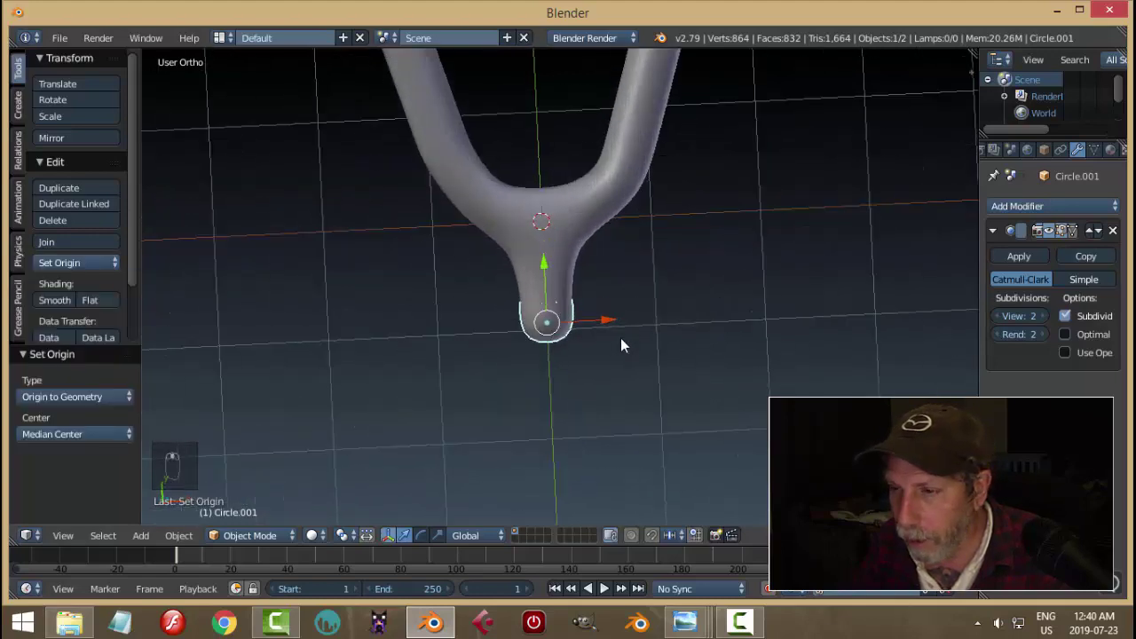
{"action": "key", "text": "Tab"}
{"action": "left_click", "coordinate": [737, 340]}
{"action": "middle_click_drag", "start_coordinate": [737, 340], "coordinate": [578, 323]}
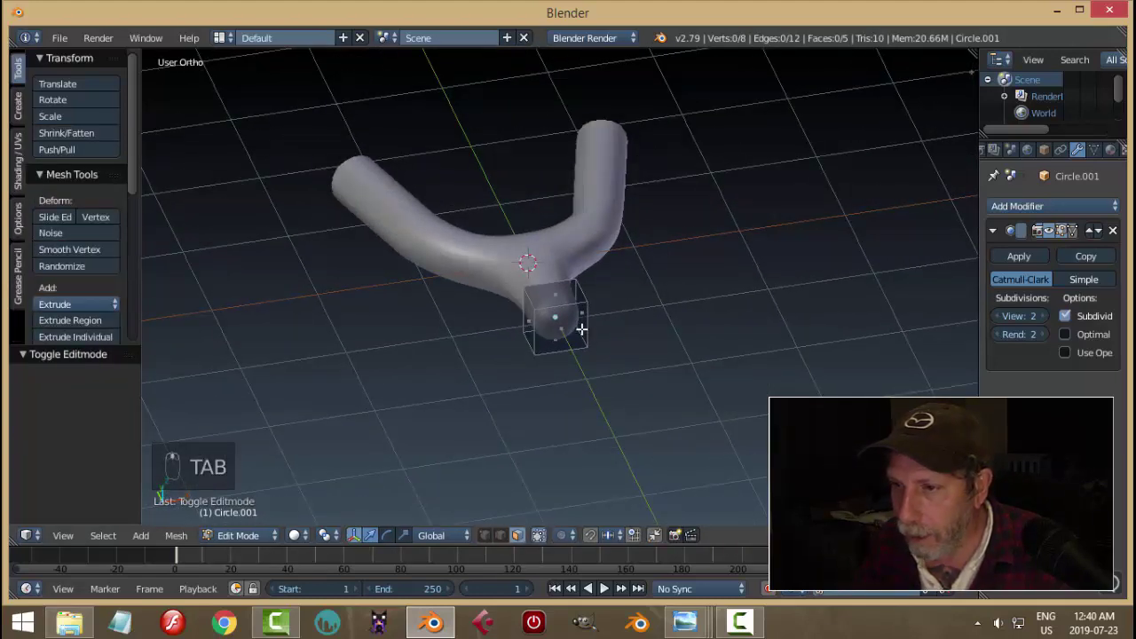
{"action": "right_click", "coordinate": [581, 328]}
{"action": "key", "text": "x"}
{"action": "left_click", "coordinate": [581, 327]}
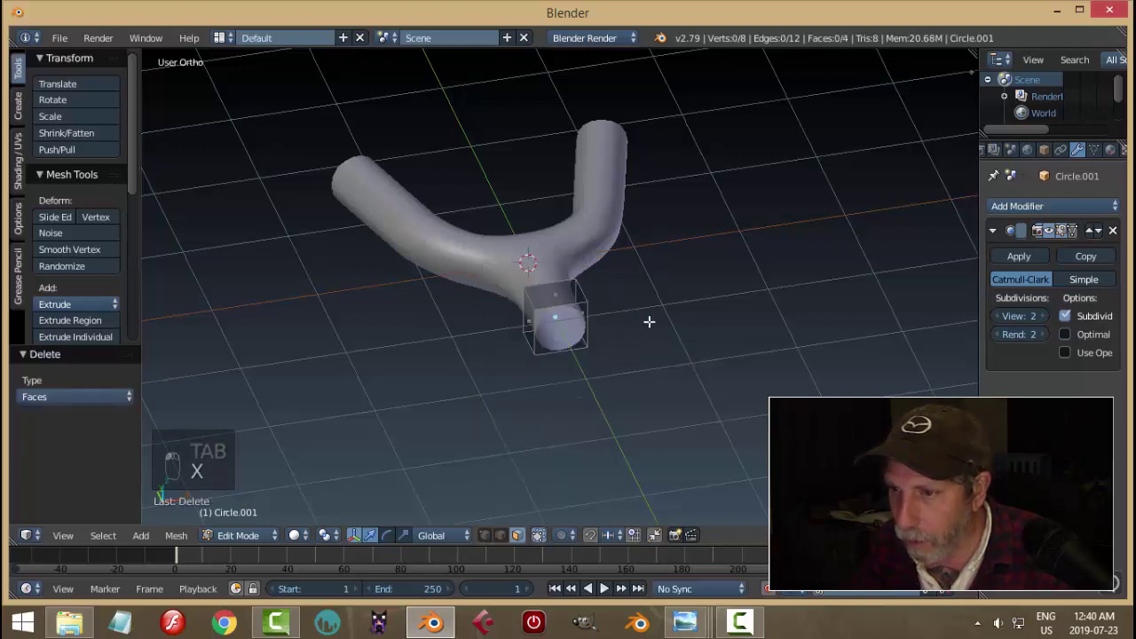
{"action": "middle_click_drag", "start_coordinate": [651, 323], "coordinate": [645, 373]}
{"action": "key", "text": "Tab"}
{"action": "left_click", "coordinate": [533, 373]}
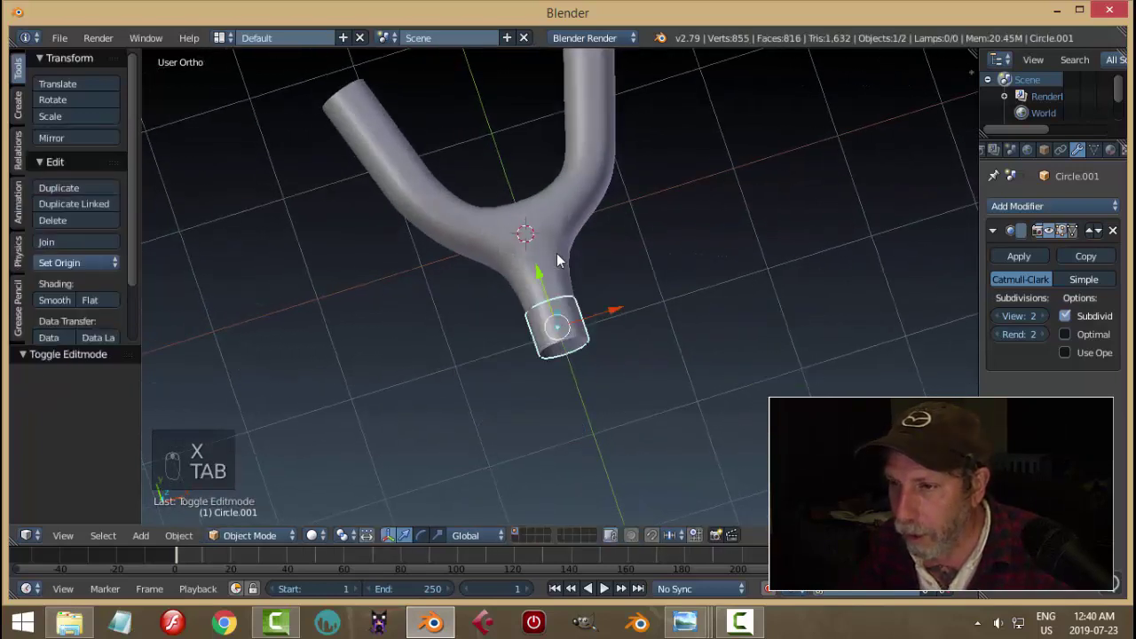
Hide the Y-shaped junction and turn off the tube segment's Subdivision Surface display in the viewport
{"action": "right_click", "coordinate": [575, 253]}
{"action": "key", "text": "h"}
{"action": "middle_click_drag", "start_coordinate": [577, 259], "coordinate": [470, 261]}
{"action": "right_click", "coordinate": [523, 288]}
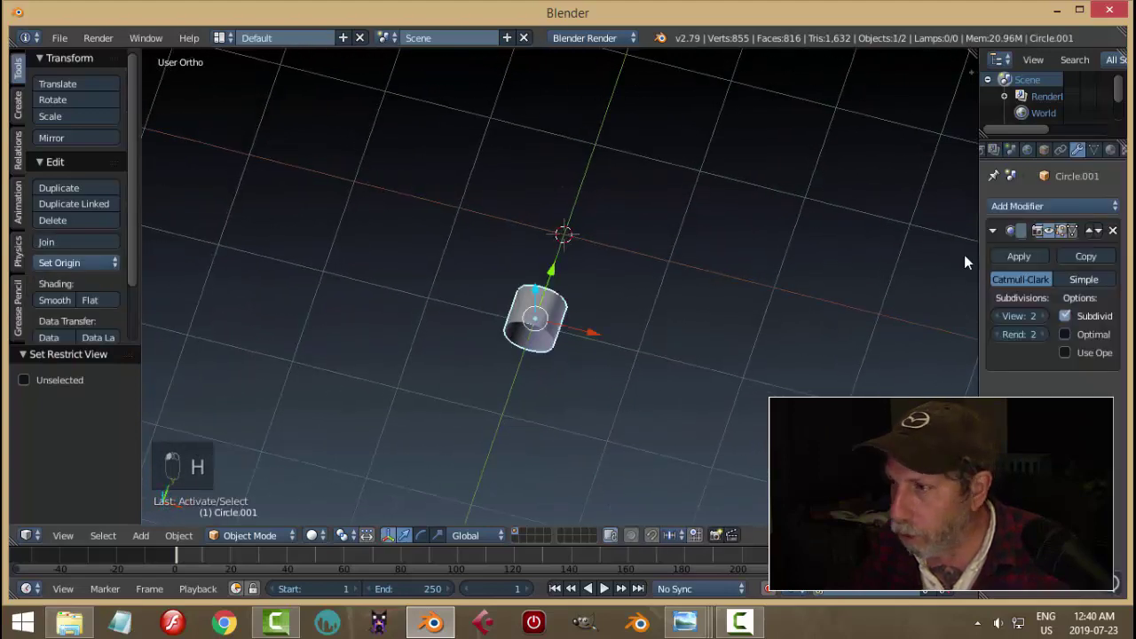
{"action": "left_click", "coordinate": [1051, 230]}
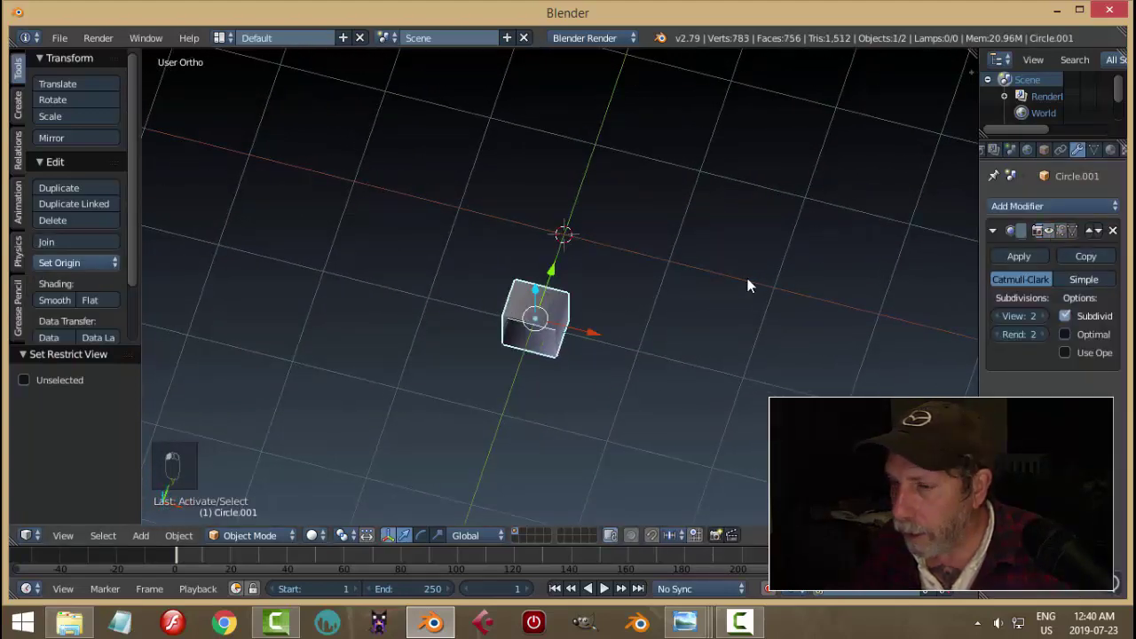
Collapse the Subdivision Surface settings and add an Array modifier to the tube segment
{"action": "key", "text": "KP_7"}
{"action": "scroll", "coordinate": [658, 358], "scroll_direction": "down", "scroll_amount": 1}
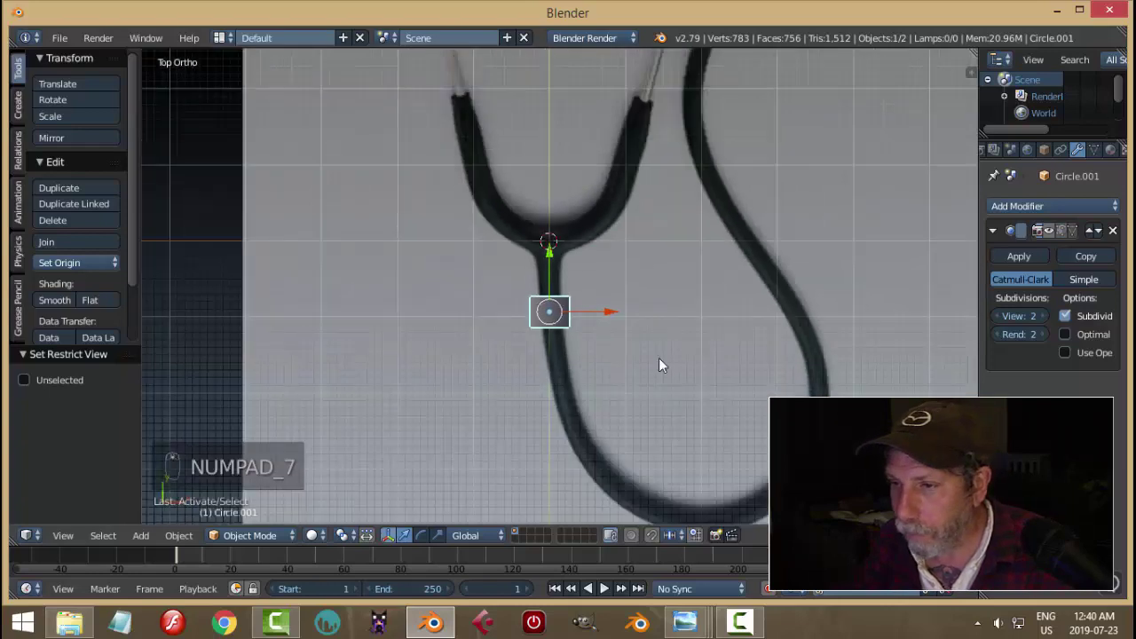
{"action": "scroll", "coordinate": [664, 295], "scroll_direction": "up", "scroll_amount": 4}
{"action": "scroll", "coordinate": [664, 295], "scroll_direction": "down", "scroll_amount": 3}
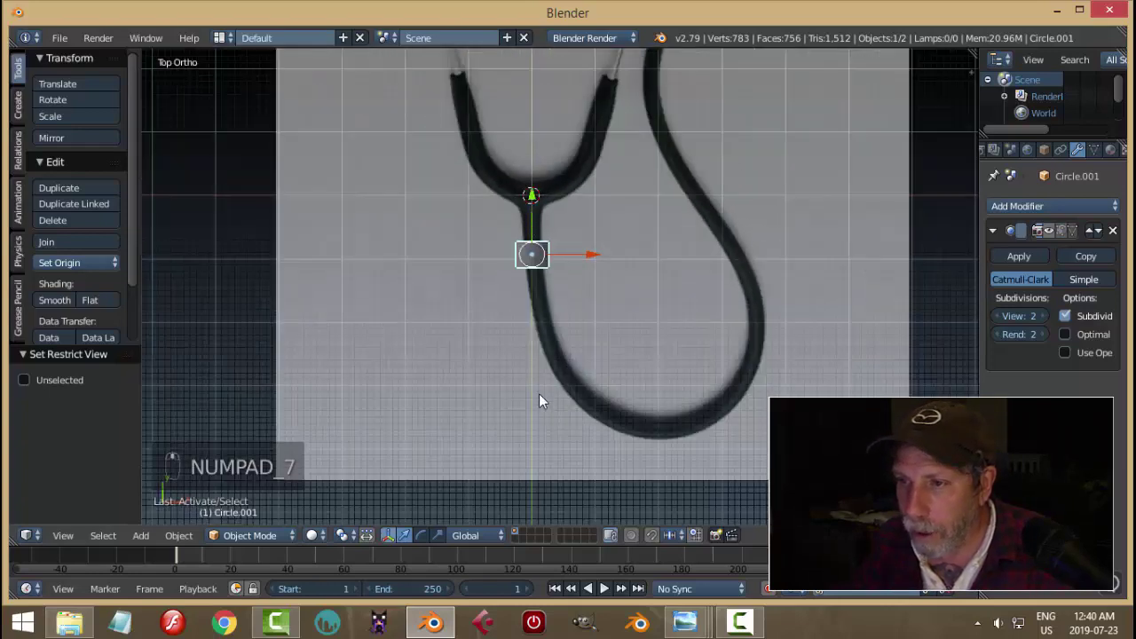
{"action": "scroll", "coordinate": [586, 328], "scroll_direction": "down", "scroll_amount": 3}
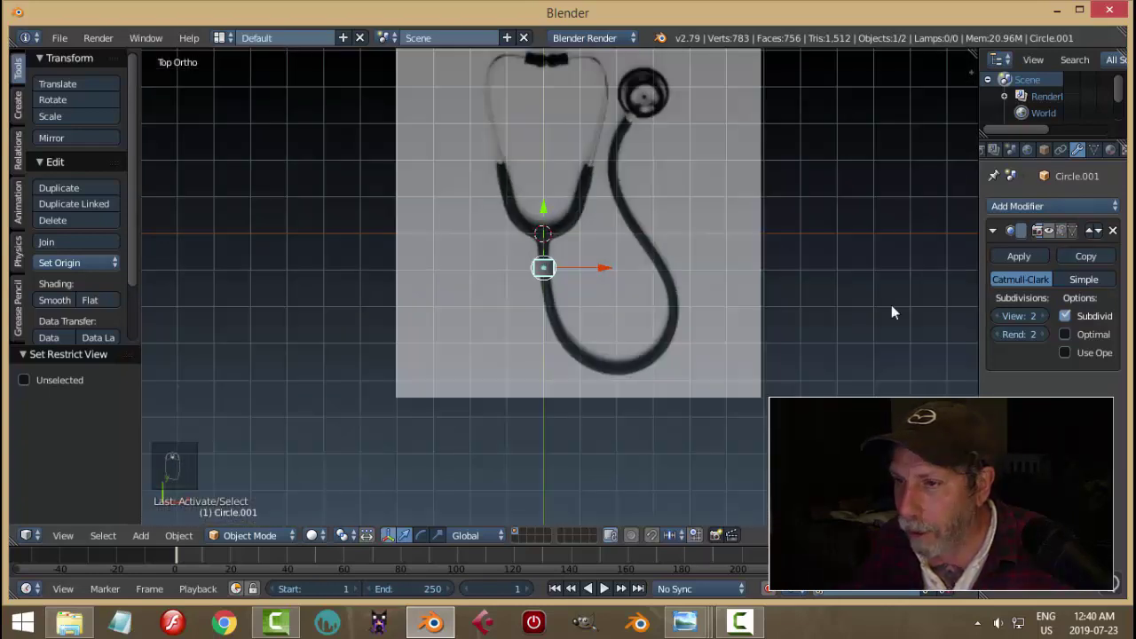
{"action": "left_click", "coordinate": [992, 231]}
{"action": "left_click", "coordinate": [1030, 206]}
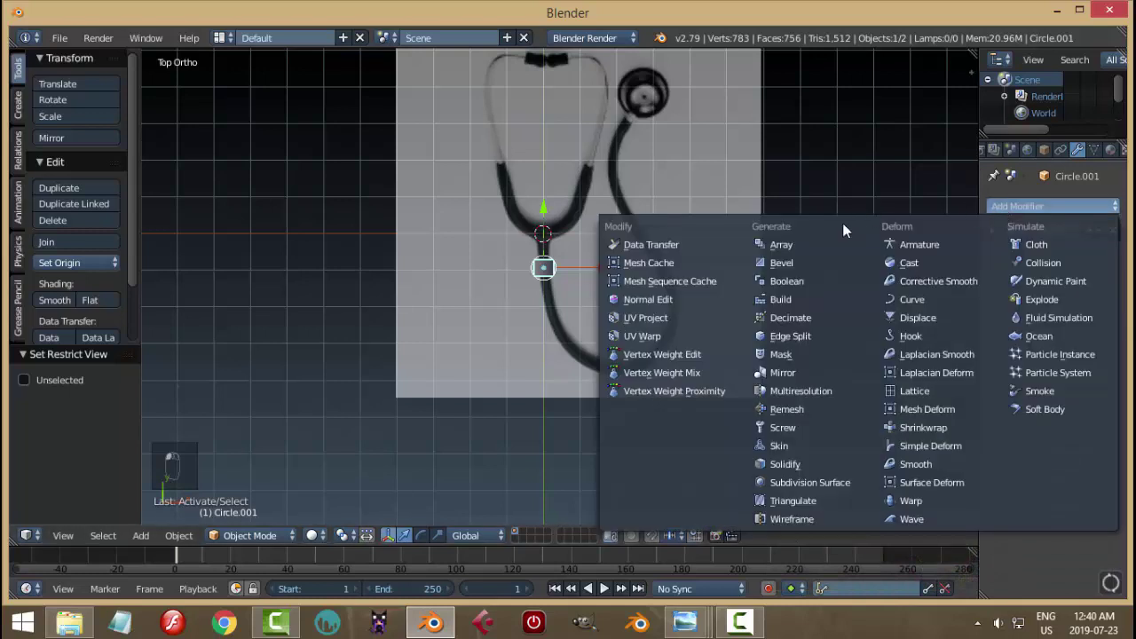
{"action": "left_click", "coordinate": [829, 243]}
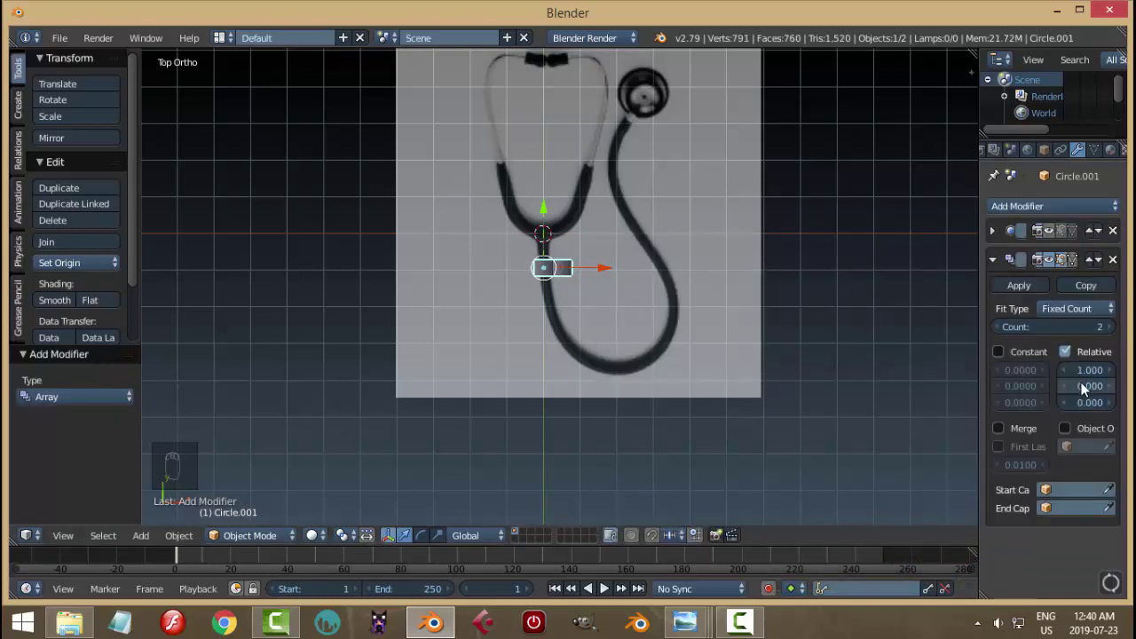
Set the array's relative offset to 0 in X and -1 in Y so the copies stack downward
{"action": "type", "text": "1"}
{"action": "key", "text": "Return"}
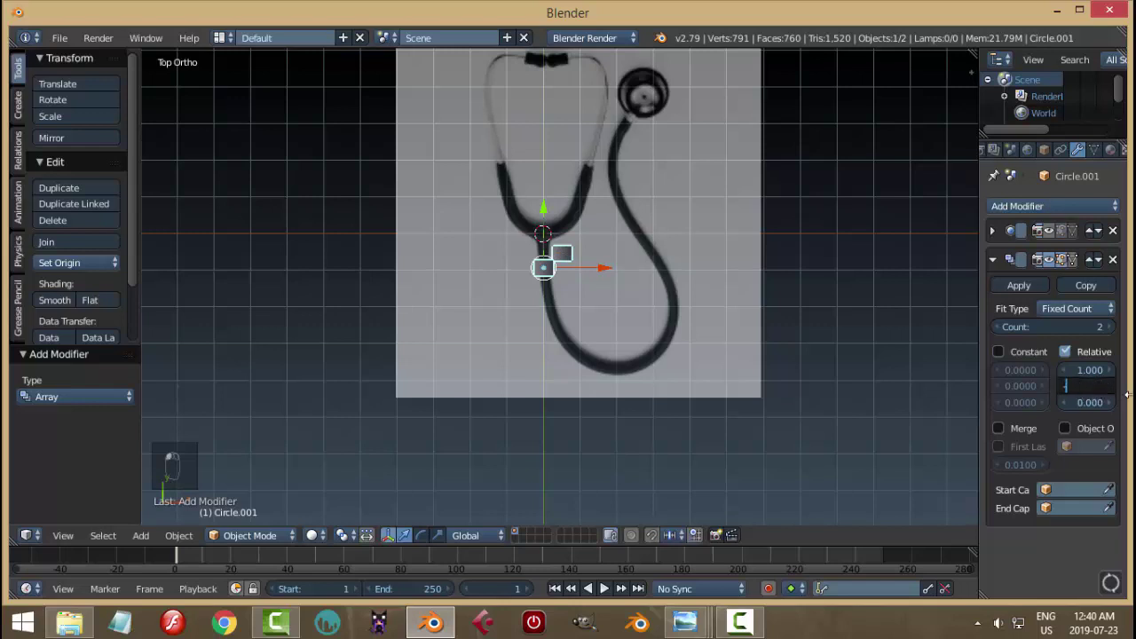
{"action": "type", "text": "-1"}
{"action": "key", "text": "Return"}
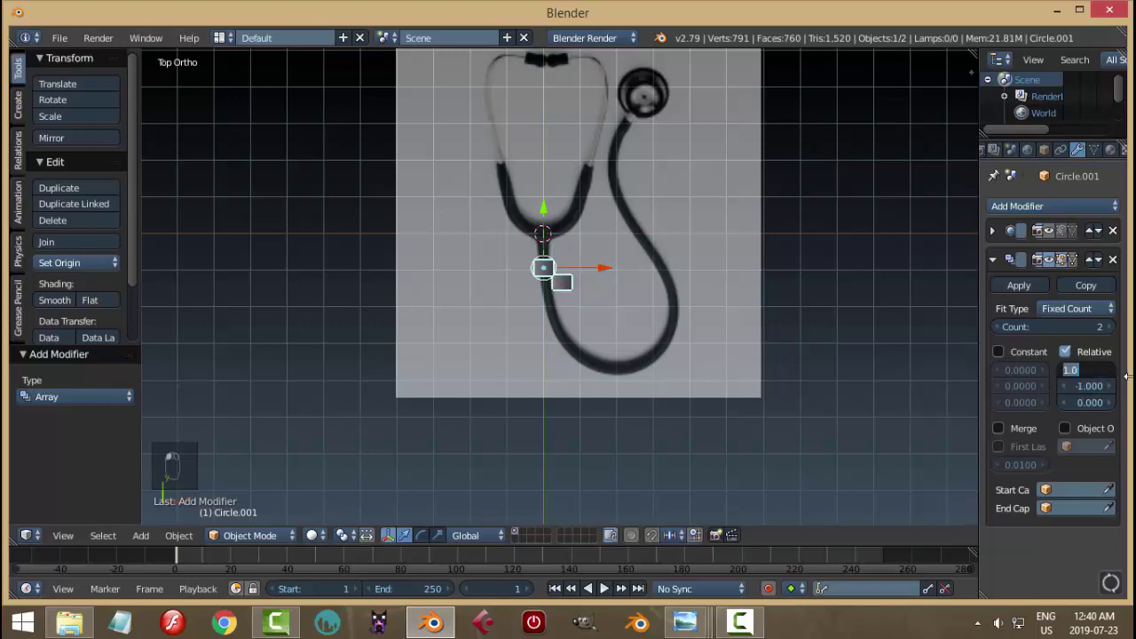
{"action": "key", "text": "Return"}
Enable Merge on the array and raise its count to 22 to form a long straight tube
{"action": "scroll", "coordinate": [823, 387], "scroll_direction": "up", "scroll_amount": 4}
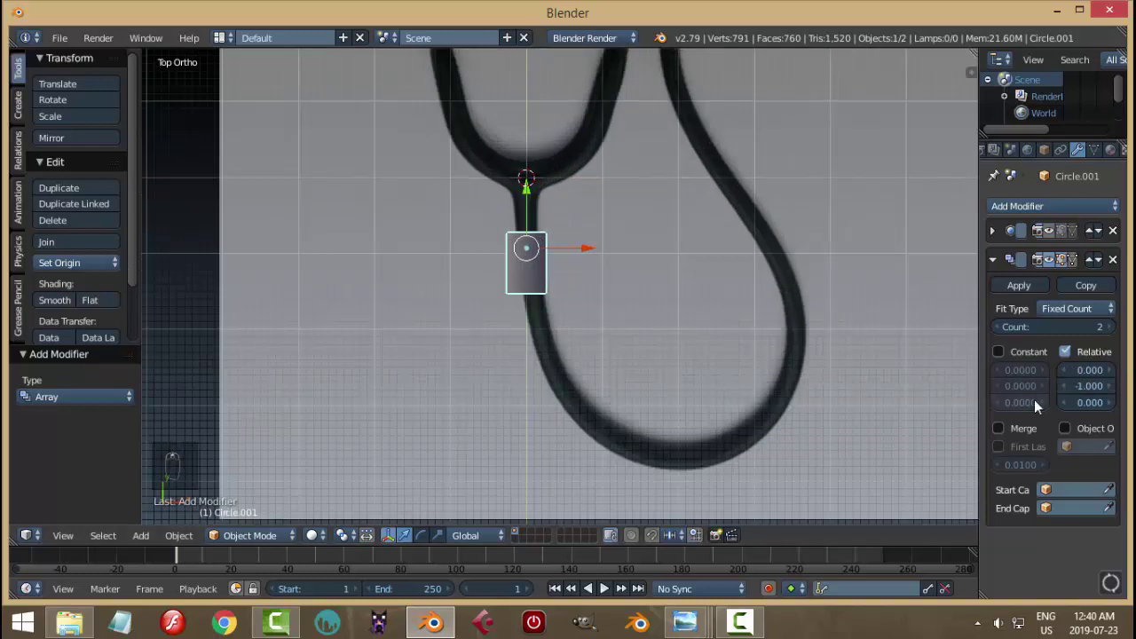
{"action": "left_click", "coordinate": [1001, 429]}
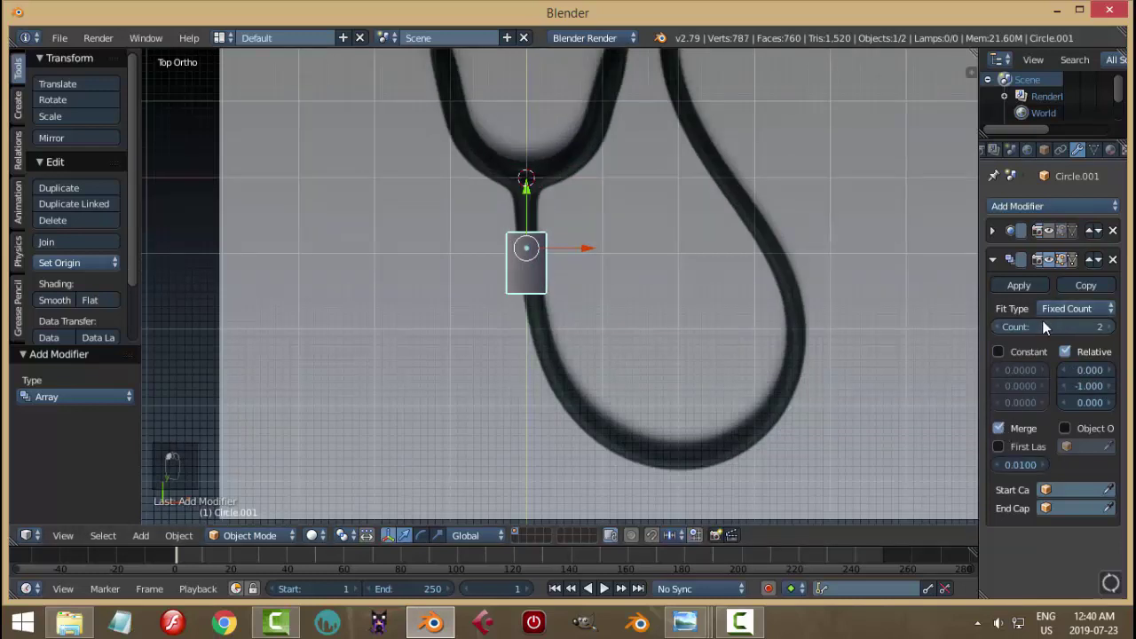
{"action": "left_click_drag", "start_coordinate": [1043, 327], "coordinate": [1113, 327]}
{"action": "scroll", "coordinate": [698, 311], "scroll_direction": "down", "scroll_amount": 5}
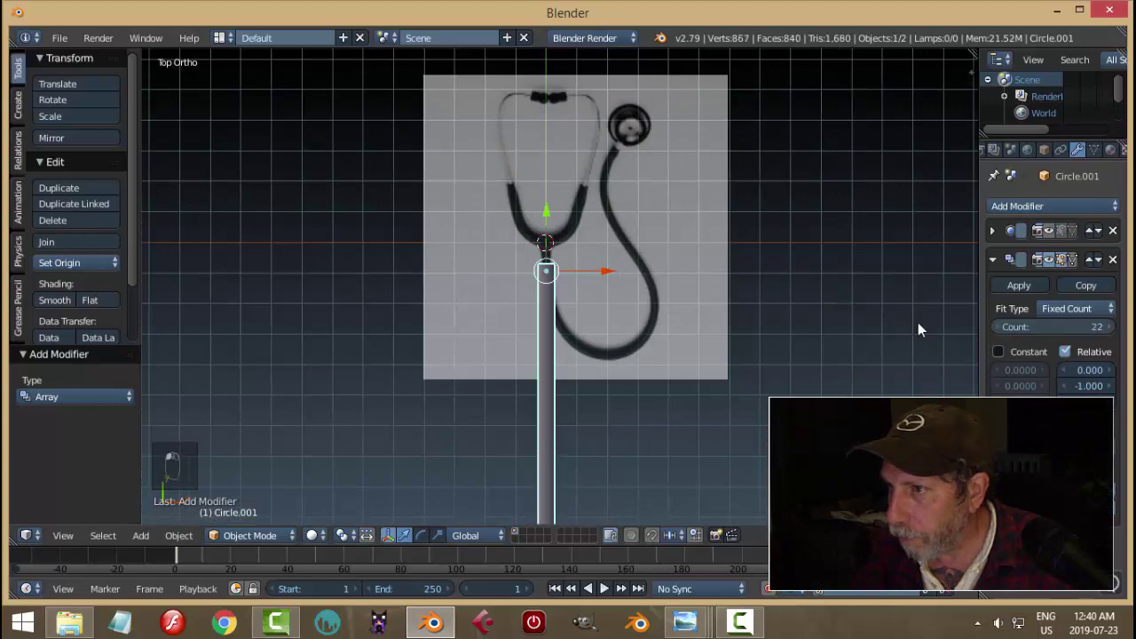
{"action": "scroll", "coordinate": [736, 322], "scroll_direction": "down", "scroll_amount": 3}
{"action": "middle_click_drag", "start_coordinate": [735, 322], "coordinate": [769, 306]}
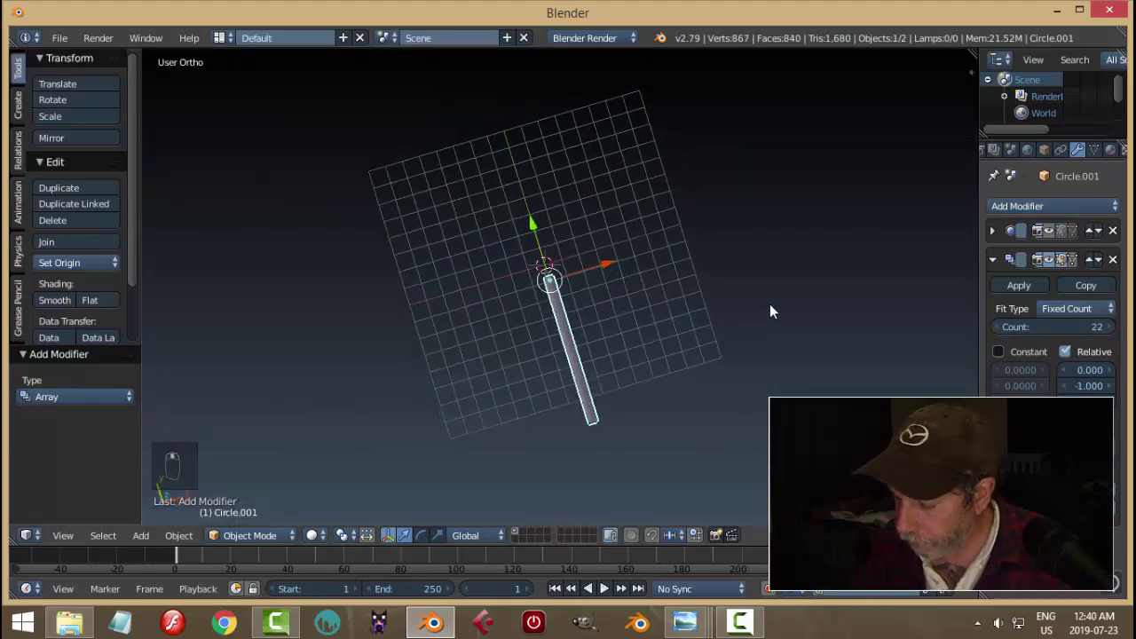
Unhide the Y-shaped junction above the arrayed tube in top view
{"action": "key", "text": "KP_7"}
{"action": "scroll", "coordinate": [769, 304], "scroll_direction": "up", "scroll_amount": 4}
{"action": "scroll", "coordinate": [769, 304], "scroll_direction": "up", "scroll_amount": 3}
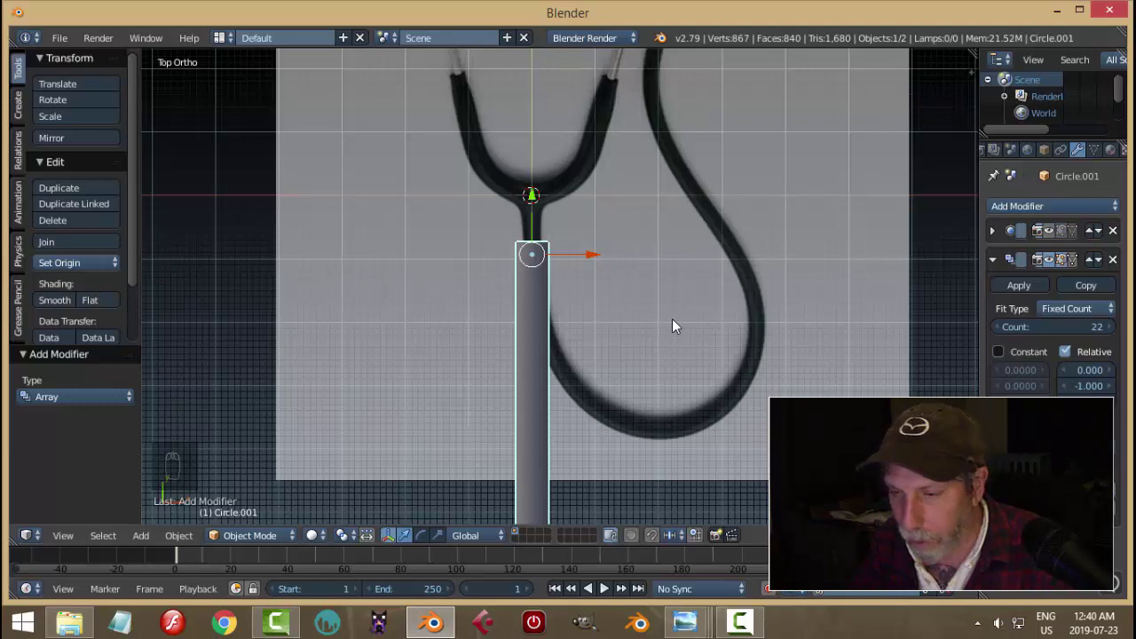
{"action": "key", "text": "alt+h"}
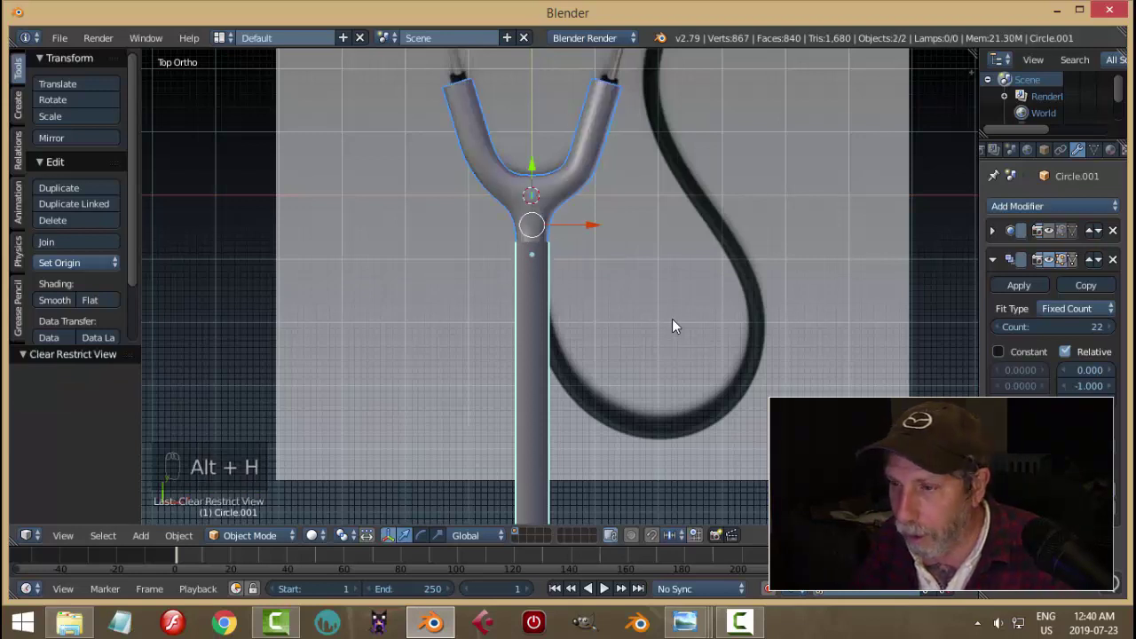
Hide the long arrayed tube and open the Y-shaped junction's mesh for editing
{"action": "right_click", "coordinate": [548, 309]}
{"action": "key", "text": "h"}
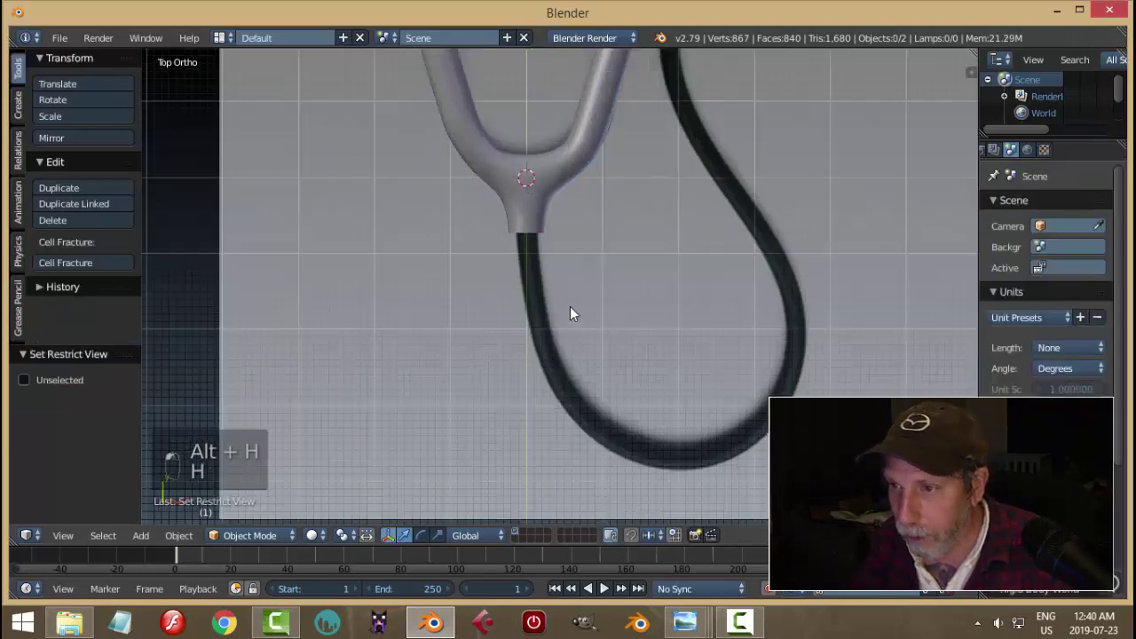
{"action": "scroll", "coordinate": [569, 307], "scroll_direction": "up", "scroll_amount": 5}
{"action": "right_click", "coordinate": [519, 182]}
{"action": "key", "text": "Tab"}
{"action": "left_click", "coordinate": [675, 212]}
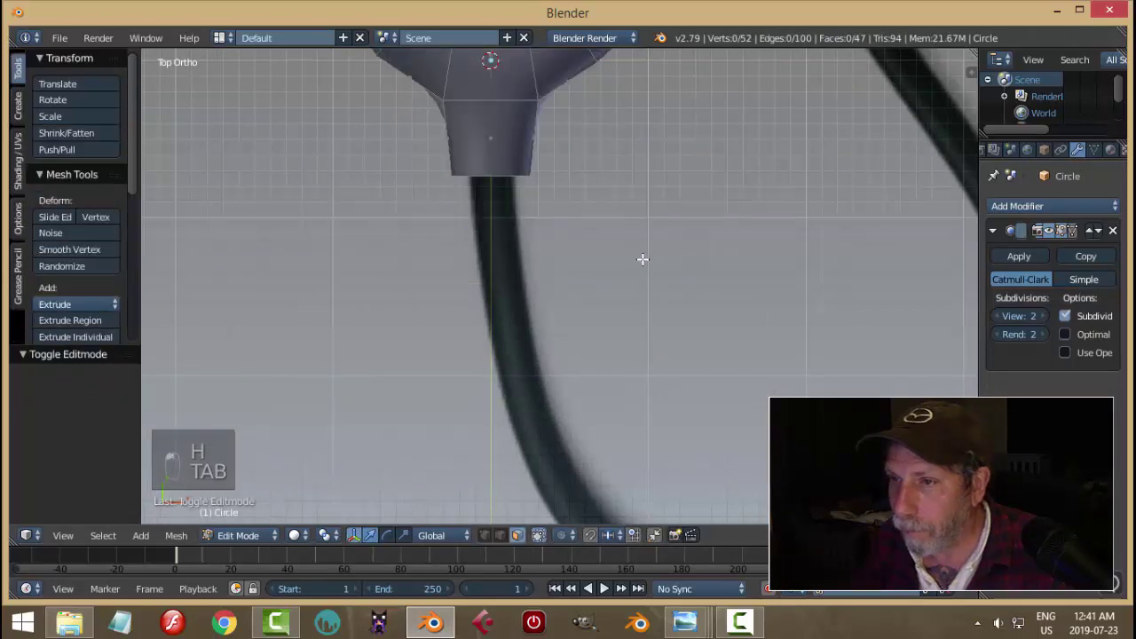
Snap the 3D cursor to the open edge loop at the junction's lower end and return to Object Mode
{"action": "middle_click_drag", "start_coordinate": [642, 258], "coordinate": [639, 200]}
{"action": "key", "text": "ctrl+Tab"}
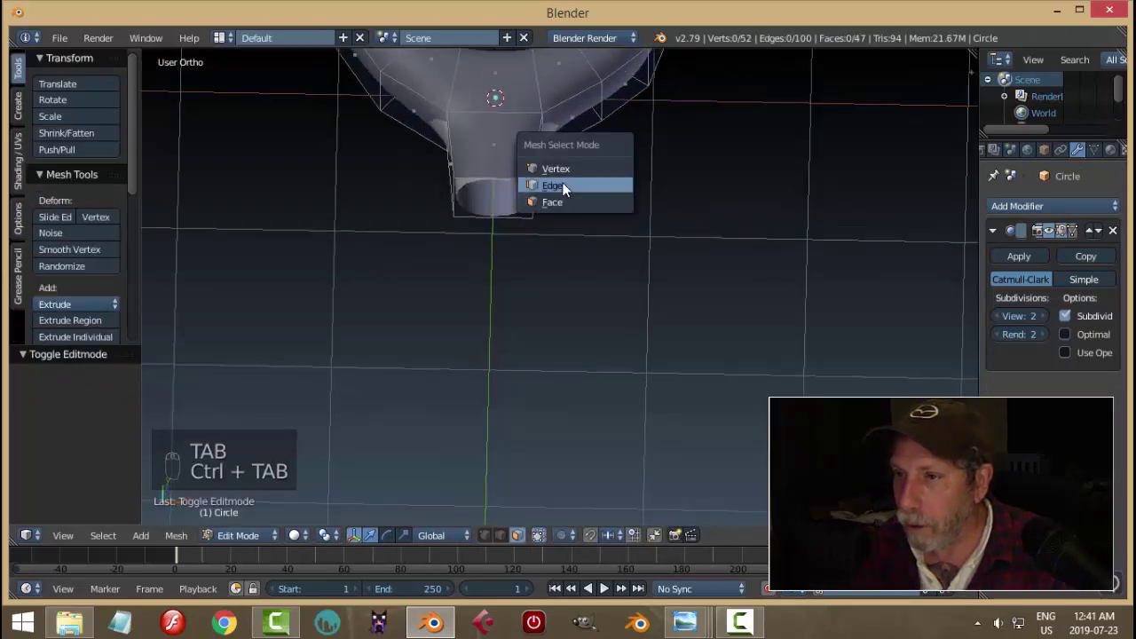
{"action": "left_click", "coordinate": [553, 183]}
{"action": "right_click", "coordinate": [500, 181], "text": "alt"}
{"action": "middle_click_drag", "start_coordinate": [652, 220], "coordinate": [653, 268]}
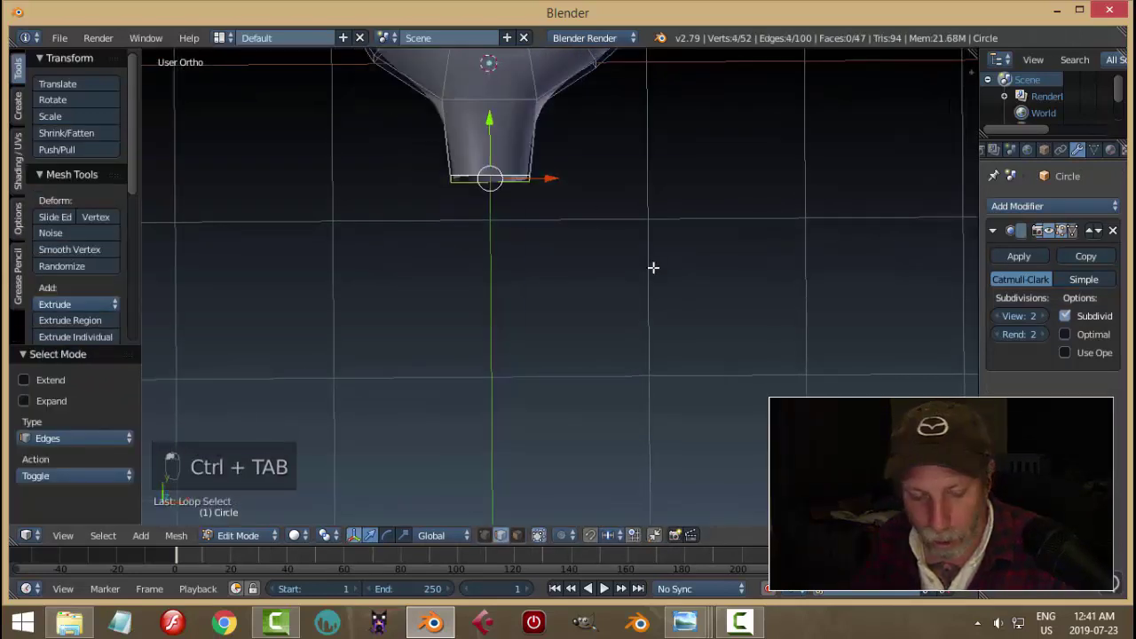
{"action": "key", "text": "shift+s"}
{"action": "left_click", "coordinate": [653, 266]}
{"action": "key", "text": "a"}
{"action": "key", "text": "Tab"}
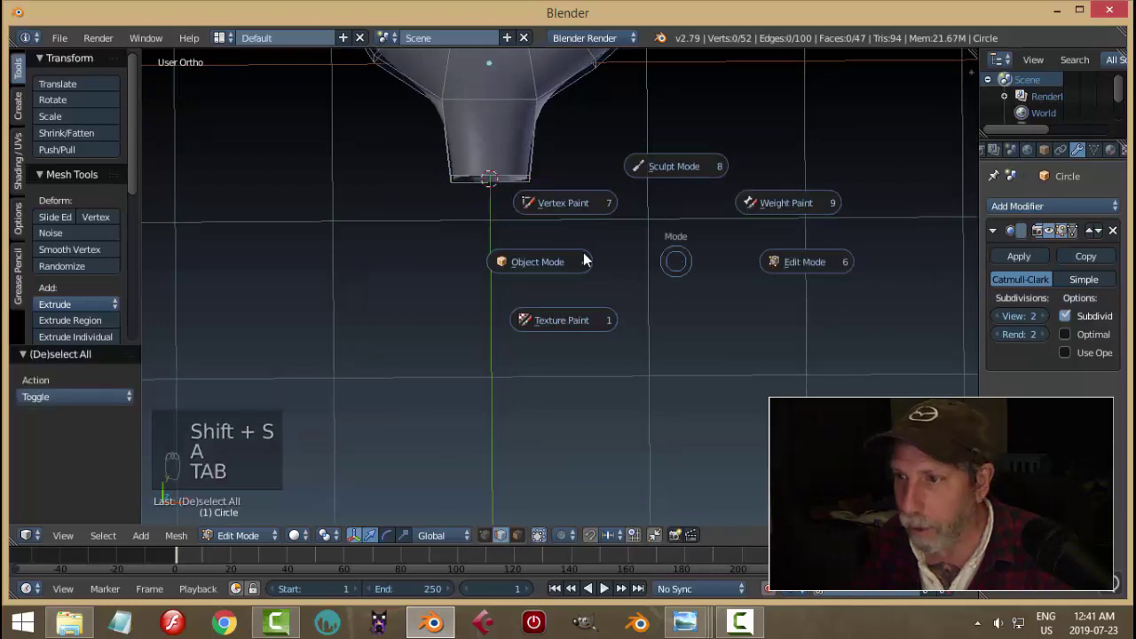
{"action": "left_click", "coordinate": [584, 260]}
Add a Path curve at the 3D cursor in top view and rotate it 90° about Z
{"action": "key", "text": "KP_7"}
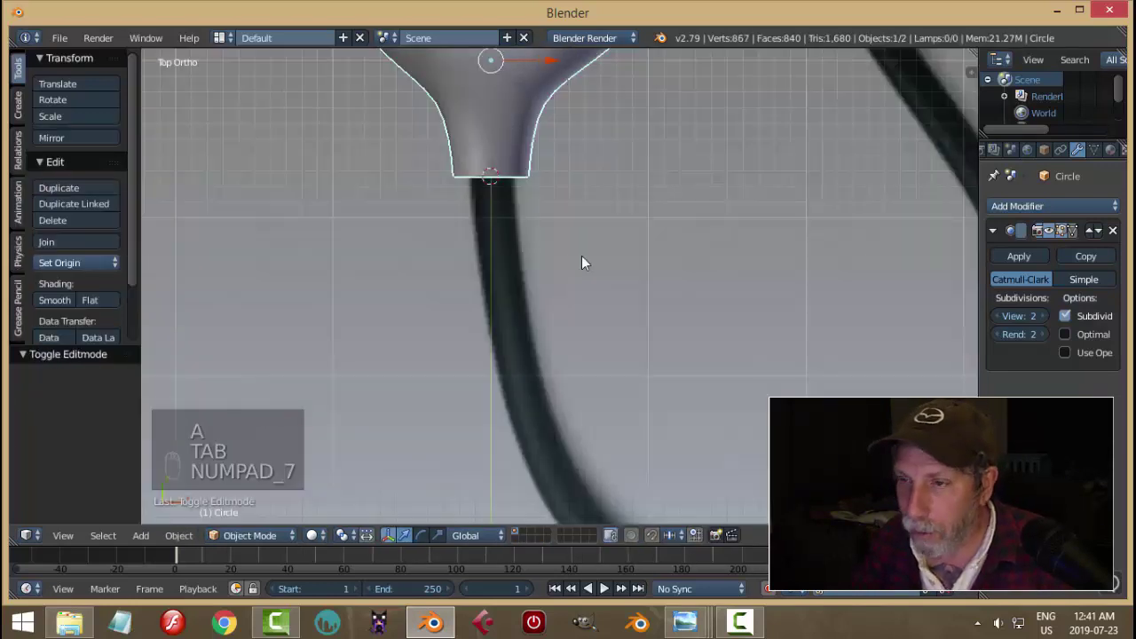
{"action": "scroll", "coordinate": [581, 262], "scroll_direction": "down", "scroll_amount": 4}
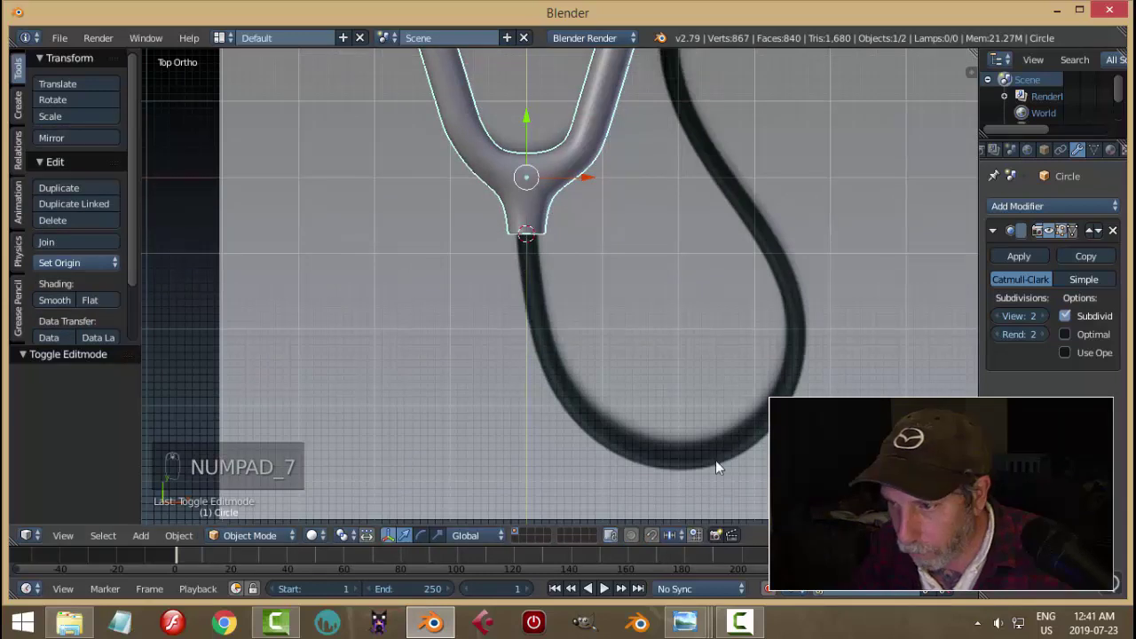
{"action": "key", "text": "shift+a"}
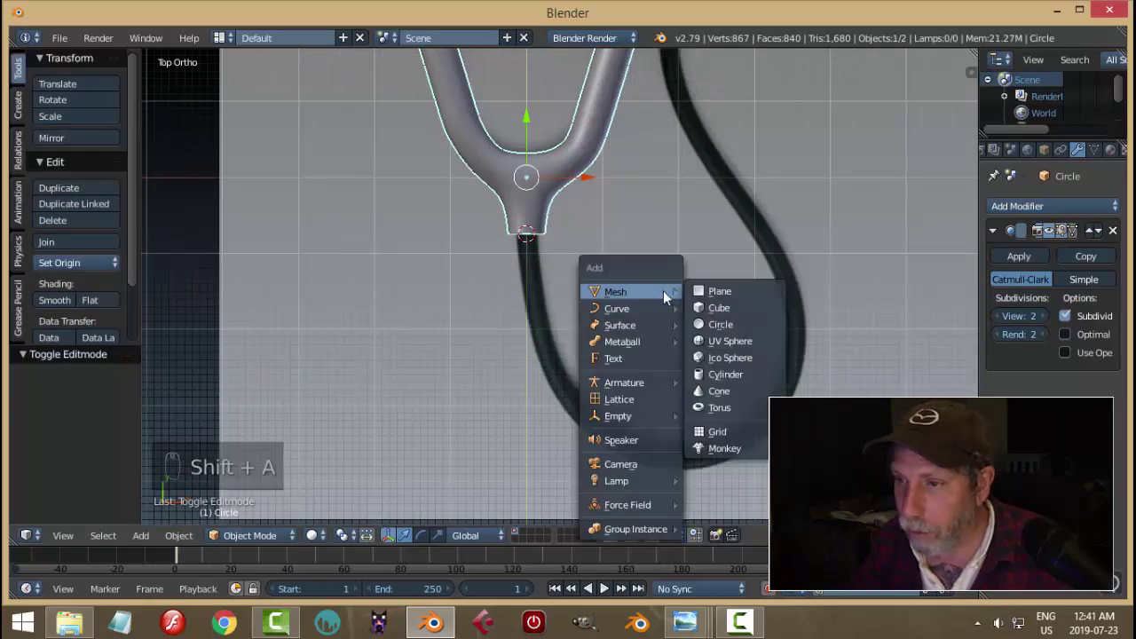
{"action": "mouse_move", "coordinate": [650, 311]}
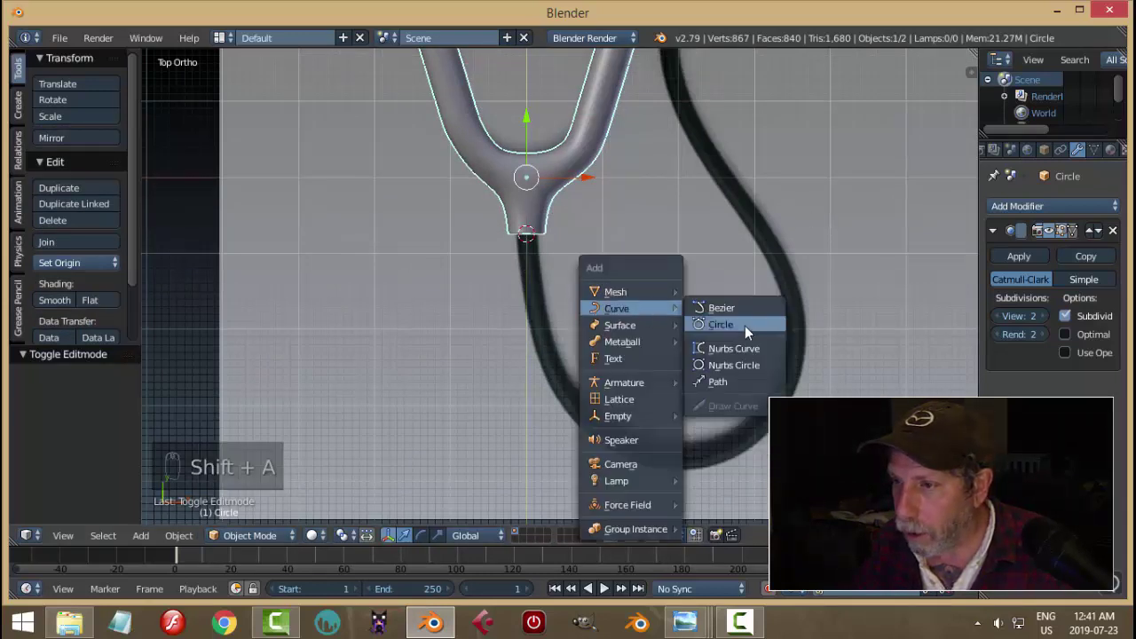
{"action": "left_click", "coordinate": [736, 382]}
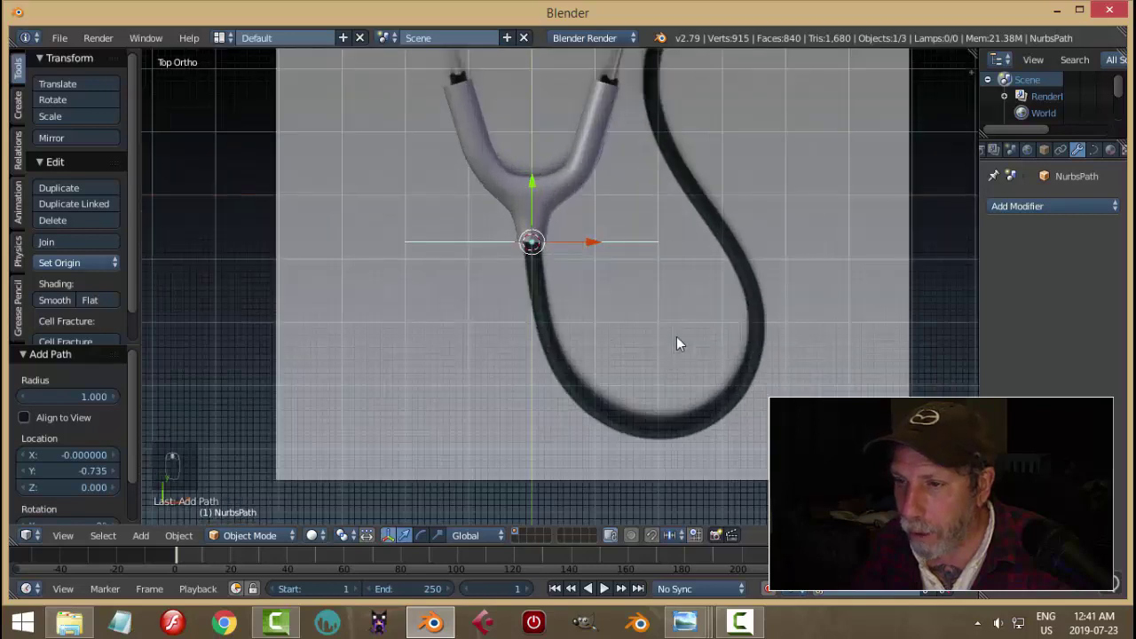
{"action": "key", "text": "r"}
{"action": "left_click", "coordinate": [677, 337]}
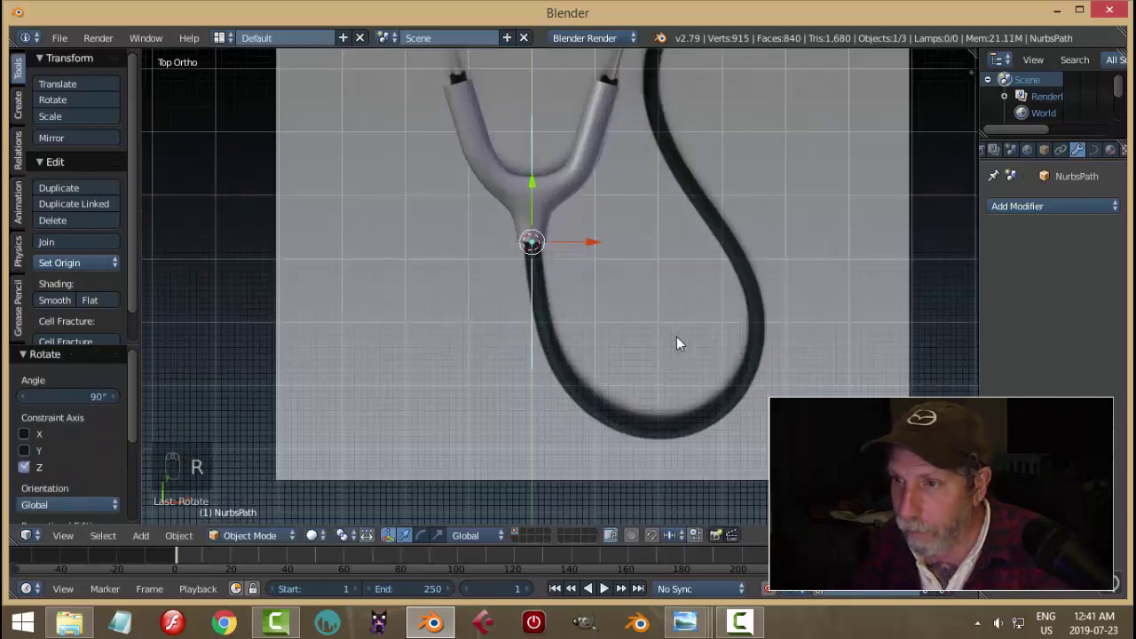
Move all of the path's points about -1.77 in Y so the path starts at the junction's lower end
{"action": "key", "text": "Tab"}
{"action": "key", "text": "a"}
{"action": "key", "text": "a"}
{"action": "key", "text": "a"}
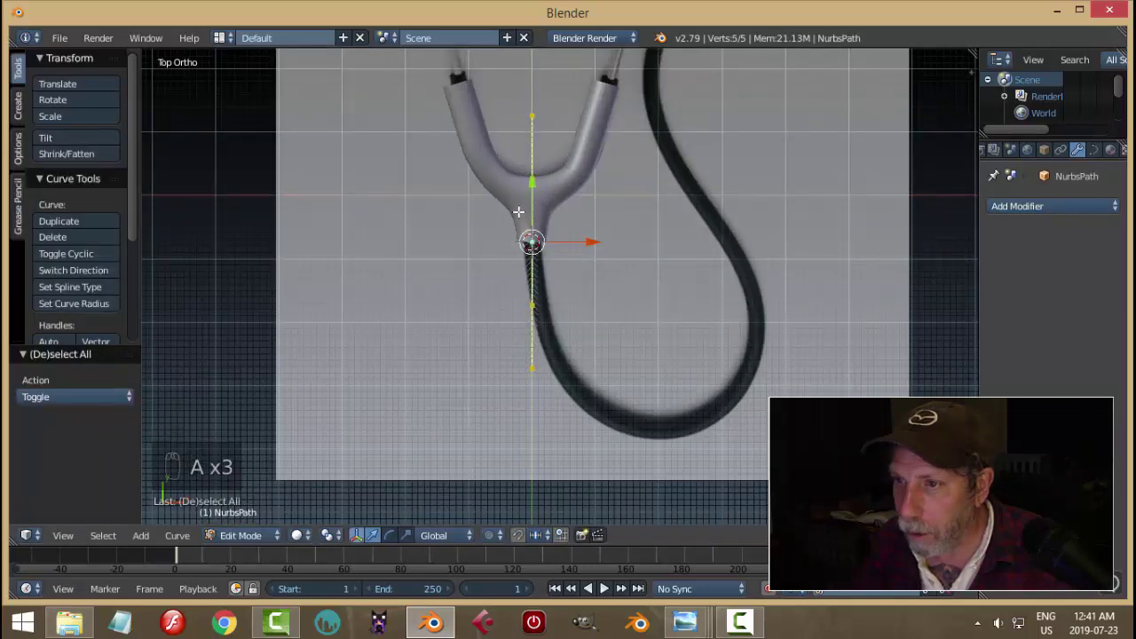
{"action": "left_click_drag", "start_coordinate": [536, 185], "coordinate": [533, 300]}
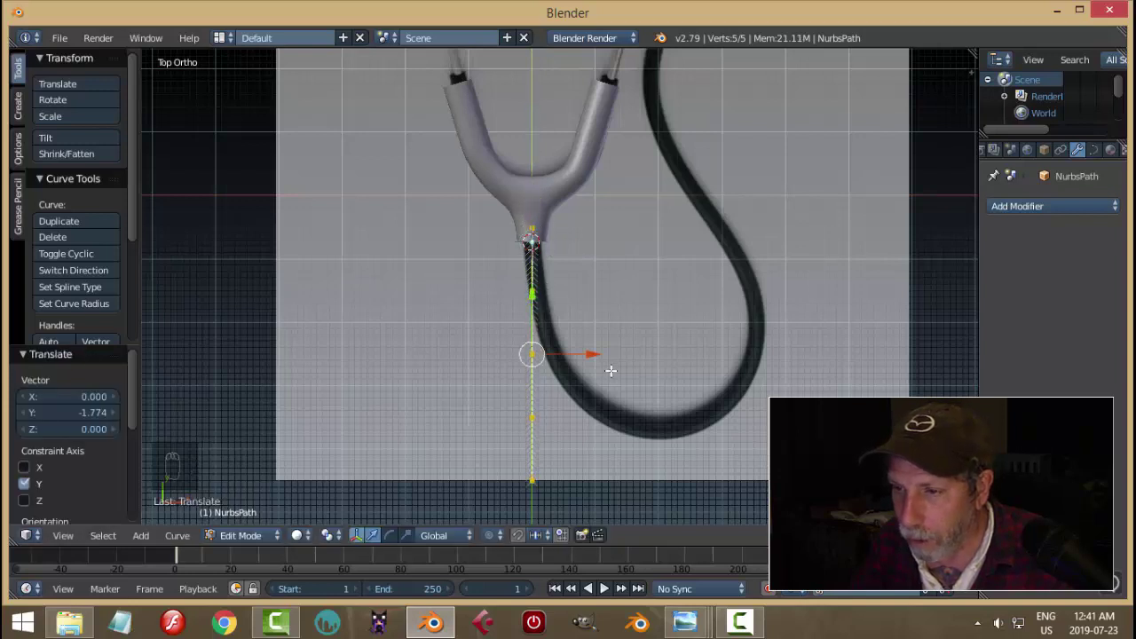
Reposition the path's last two control points so the curve follows the lower bend of the reference tube
{"action": "key", "text": "a"}
{"action": "right_click", "coordinate": [532, 480]}
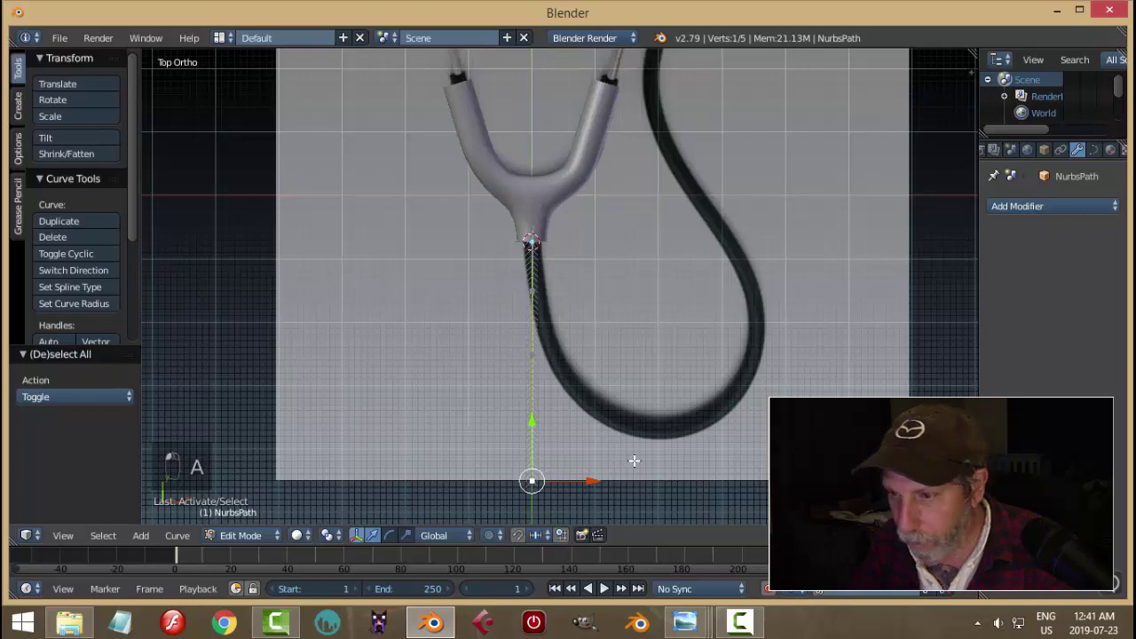
{"action": "key", "text": "g"}
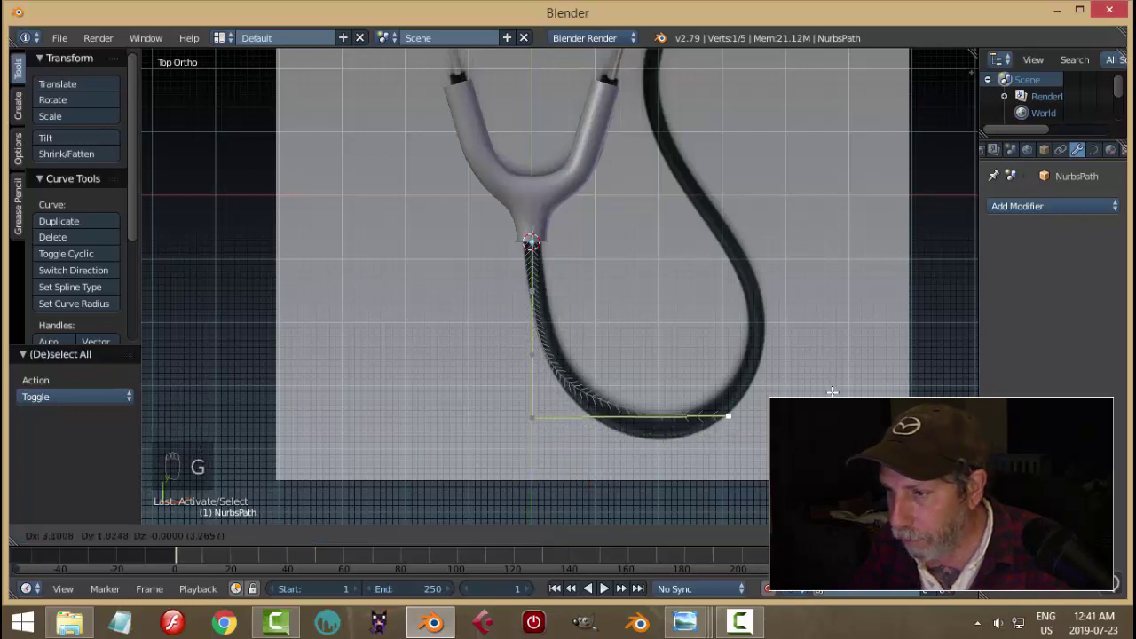
{"action": "left_click", "coordinate": [832, 385]}
{"action": "right_click", "coordinate": [531, 416]}
{"action": "key", "text": "g"}
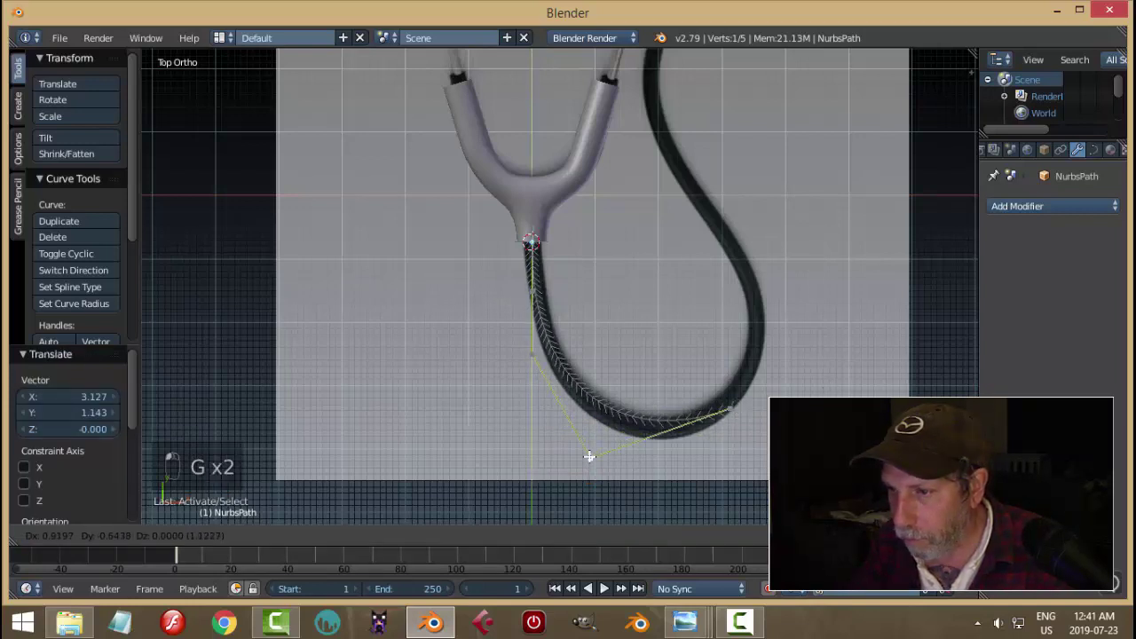
{"action": "left_click", "coordinate": [589, 465]}
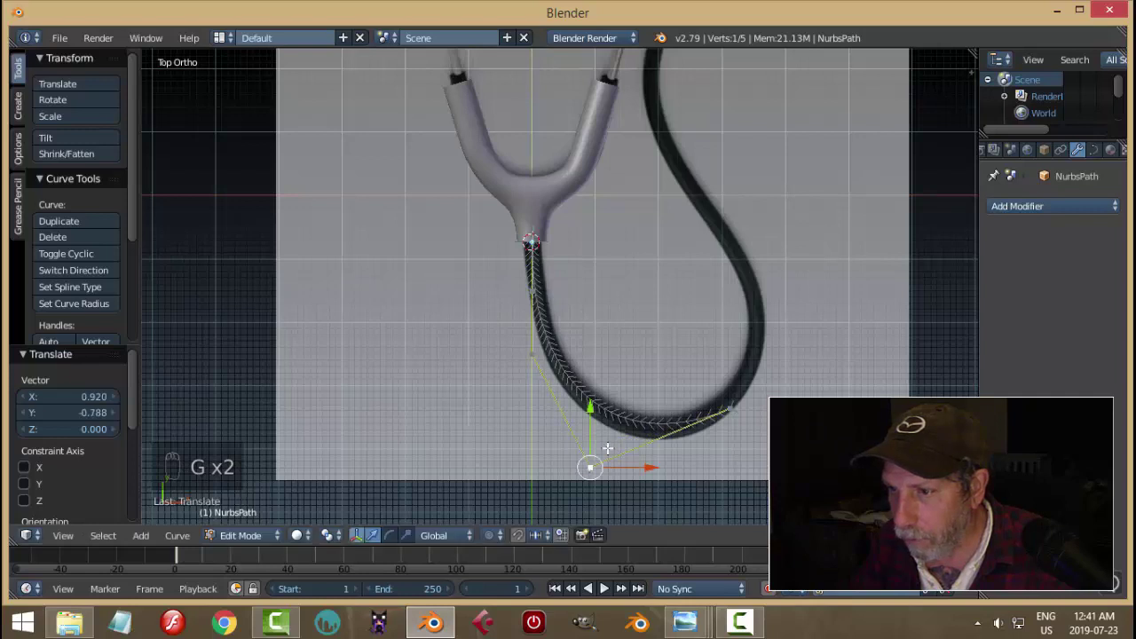
{"action": "mouse_move", "coordinate": [592, 417]}
{"action": "left_mouse_down"}
{"action": "mouse_move", "coordinate": [568, 373]}
{"action": "mouse_move", "coordinate": [593, 429]}
{"action": "left_mouse_up"}
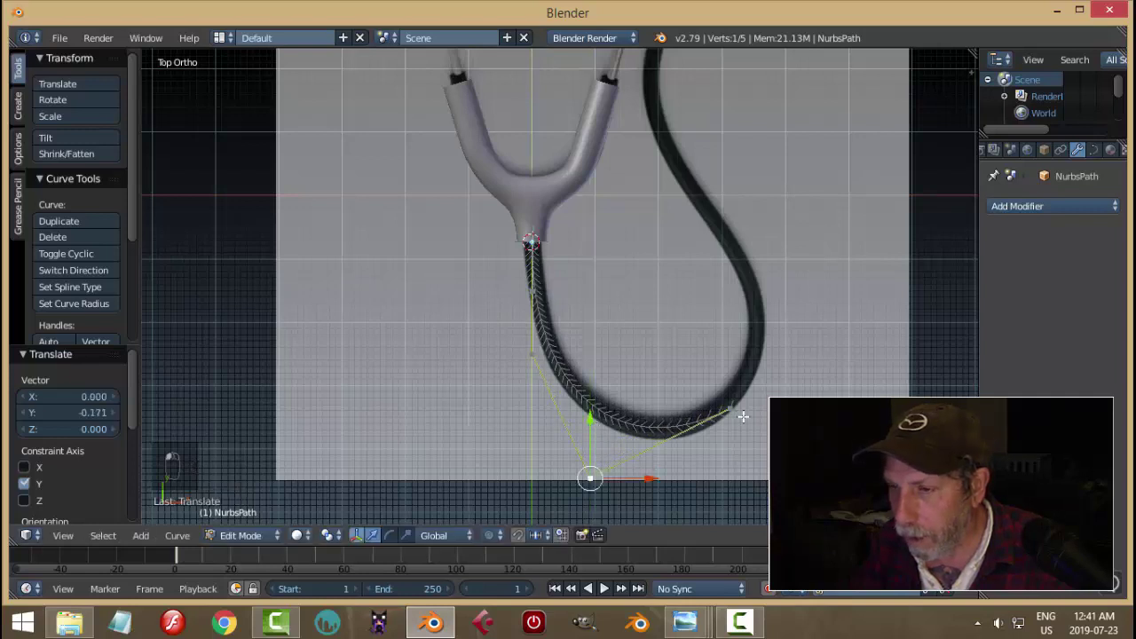
Extrude two new points from the path's end around the outer side of the reference tube's loop
{"action": "scroll", "coordinate": [767, 385], "scroll_direction": "down", "scroll_amount": 1}
{"action": "middle_click_drag", "start_coordinate": [782, 363], "coordinate": [735, 391], "text": "shift"}
{"action": "right_click", "coordinate": [658, 418]}
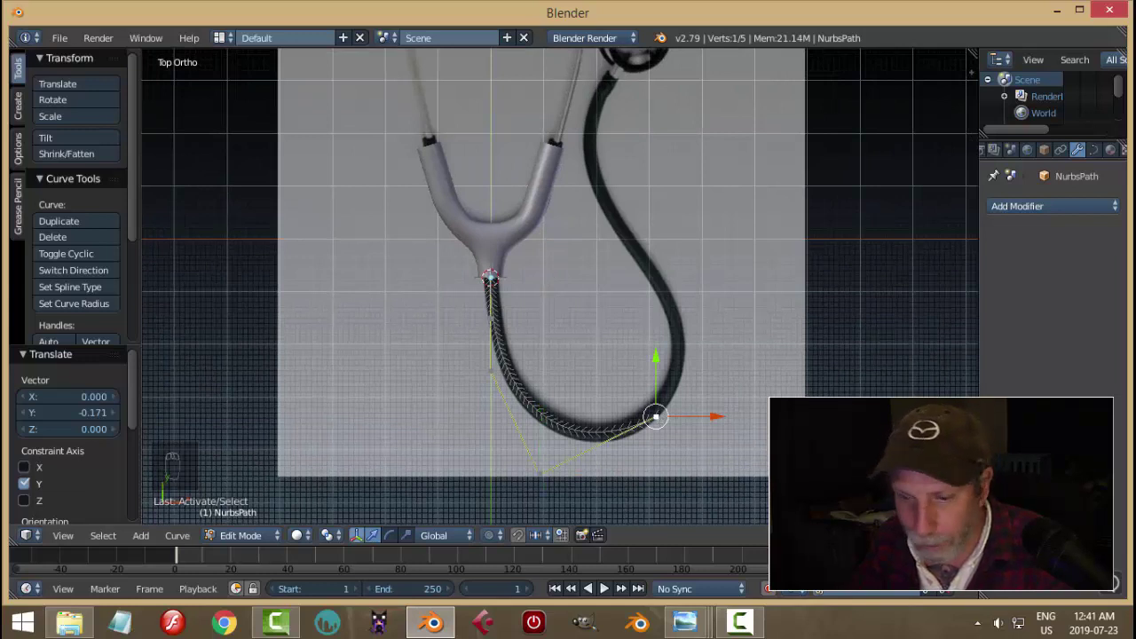
{"action": "key", "text": "e"}
{"action": "key", "text": "g"}
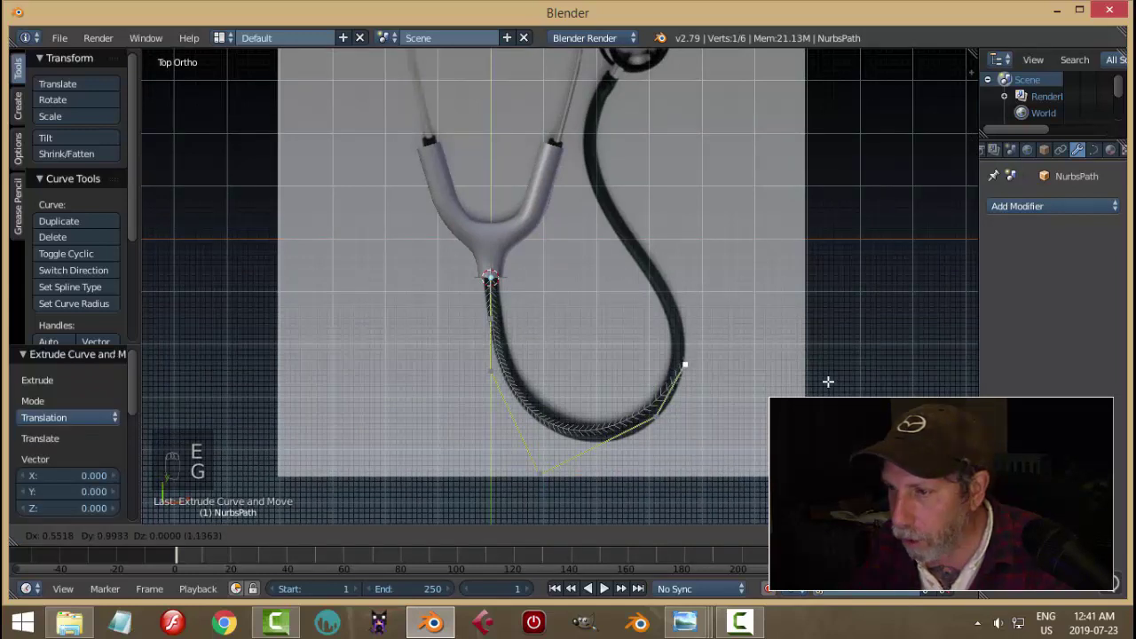
{"action": "left_click", "coordinate": [823, 380]}
{"action": "key", "text": "e"}
{"action": "key", "text": "g"}
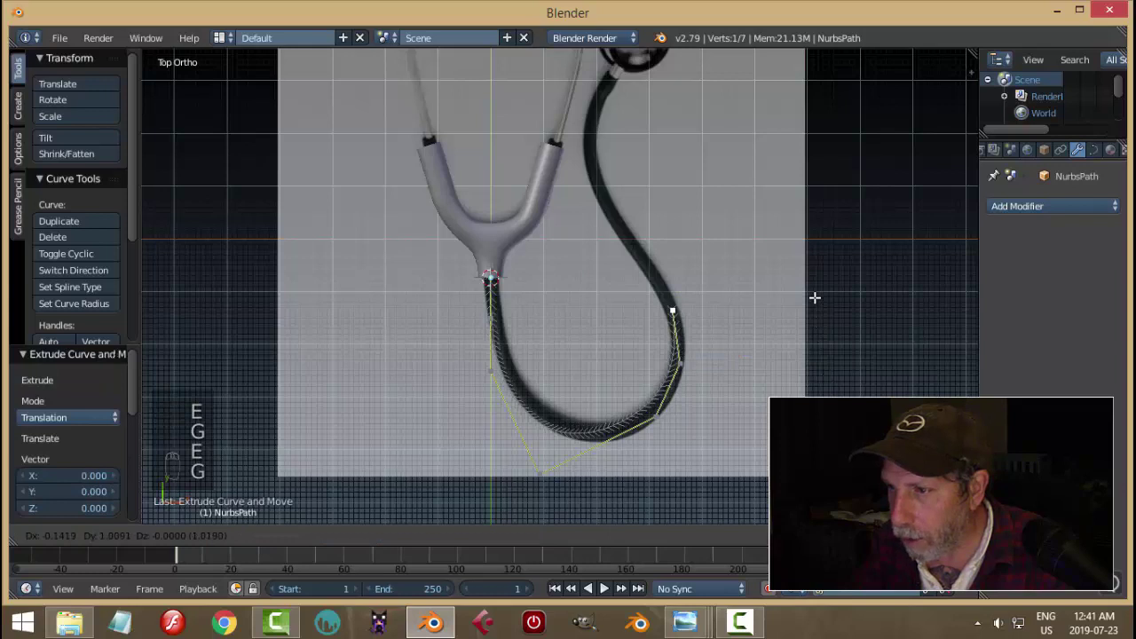
{"action": "left_click", "coordinate": [815, 290]}
Extrude two more points up the reference tube's diagonal stretch toward the chest piece
{"action": "key", "text": "e"}
{"action": "left_click", "coordinate": [815, 290]}
{"action": "key", "text": "g"}
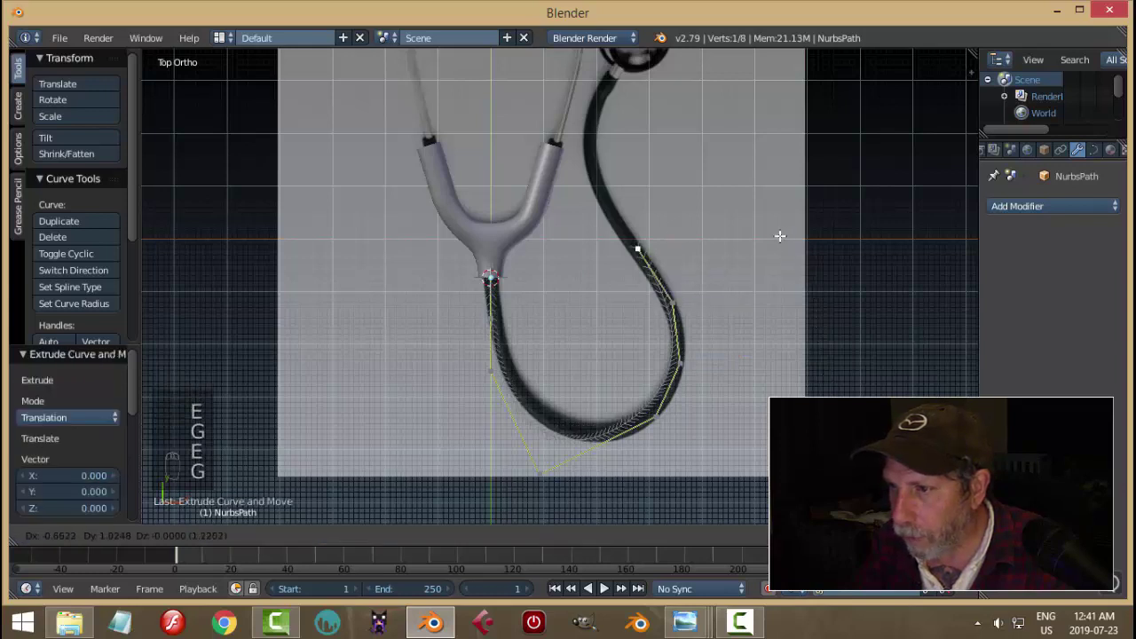
{"action": "left_click", "coordinate": [778, 235]}
{"action": "key", "text": "e"}
{"action": "left_click", "coordinate": [777, 236]}
{"action": "key", "text": "g"}
{"action": "left_click", "coordinate": [743, 179]}
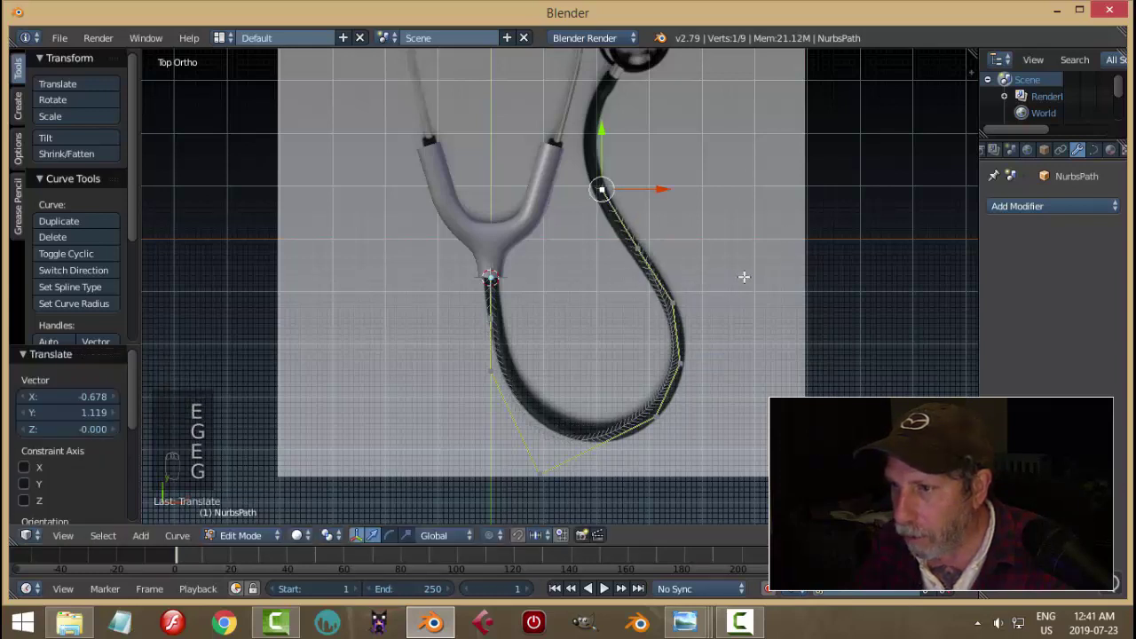
Adjust the two control points beneath the loop so the path stays centred on the tube's lower bend
{"action": "right_click", "coordinate": [657, 421]}
{"action": "key", "text": "g"}
{"action": "left_click", "coordinate": [663, 429]}
{"action": "right_click", "coordinate": [530, 483]}
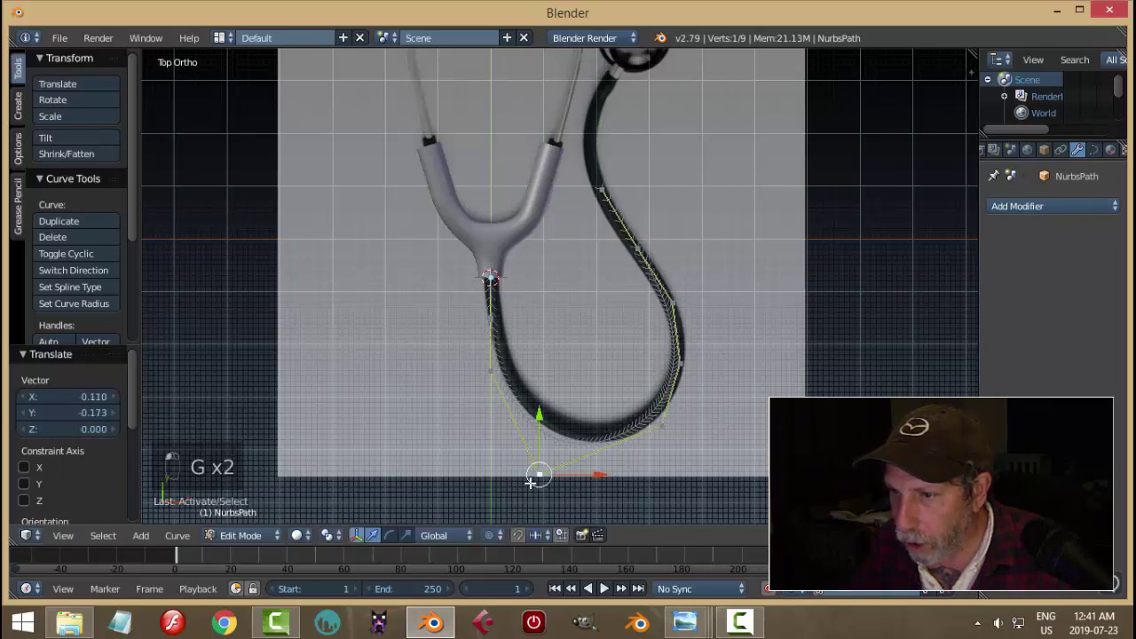
{"action": "key", "text": "g"}
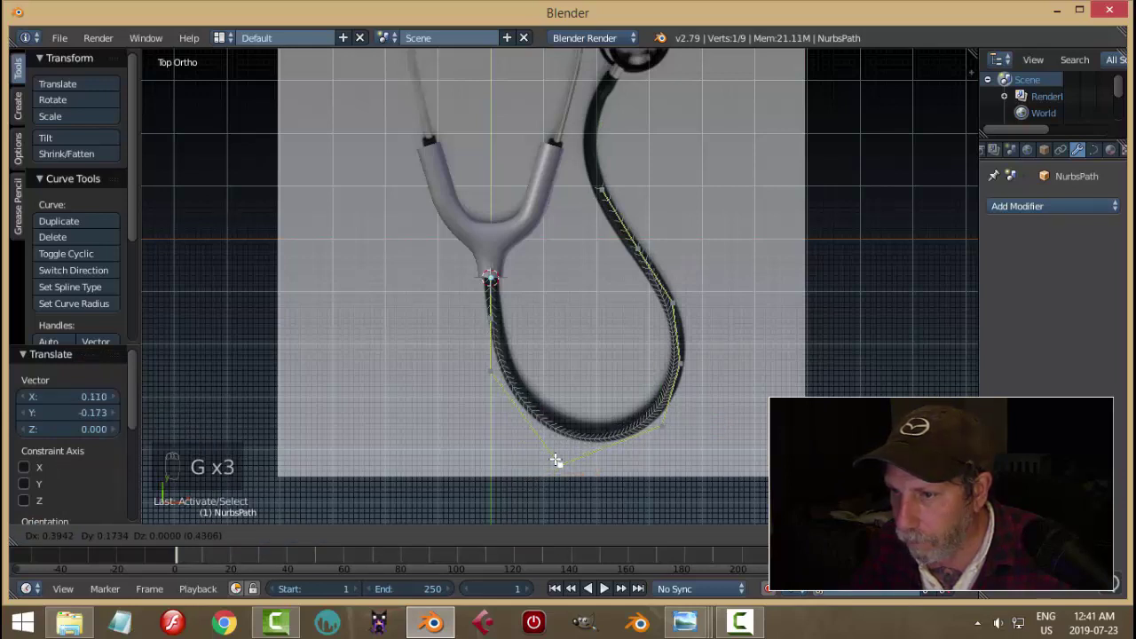
{"action": "left_click", "coordinate": [559, 463]}
Shift the loop's outermost control point about 0.13 in X and 0.16 in Y, and nudge the one below about 0.05 in X
{"action": "middle_click_drag", "start_coordinate": [710, 380], "coordinate": [679, 394], "text": "shift"}
{"action": "right_click", "coordinate": [664, 391]}
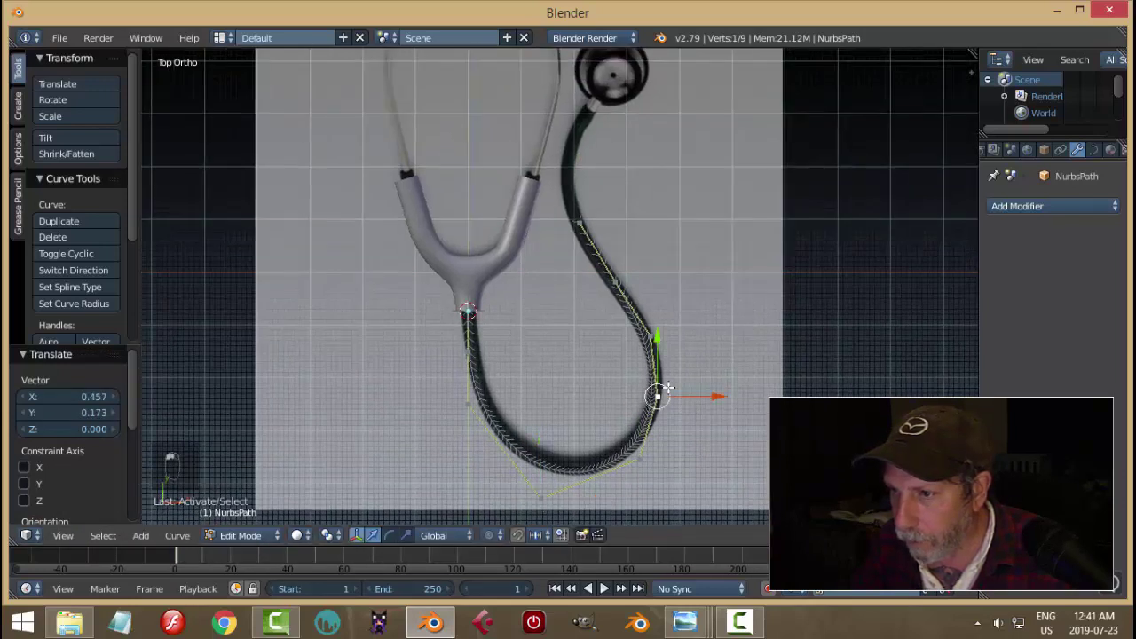
{"action": "key", "text": "g"}
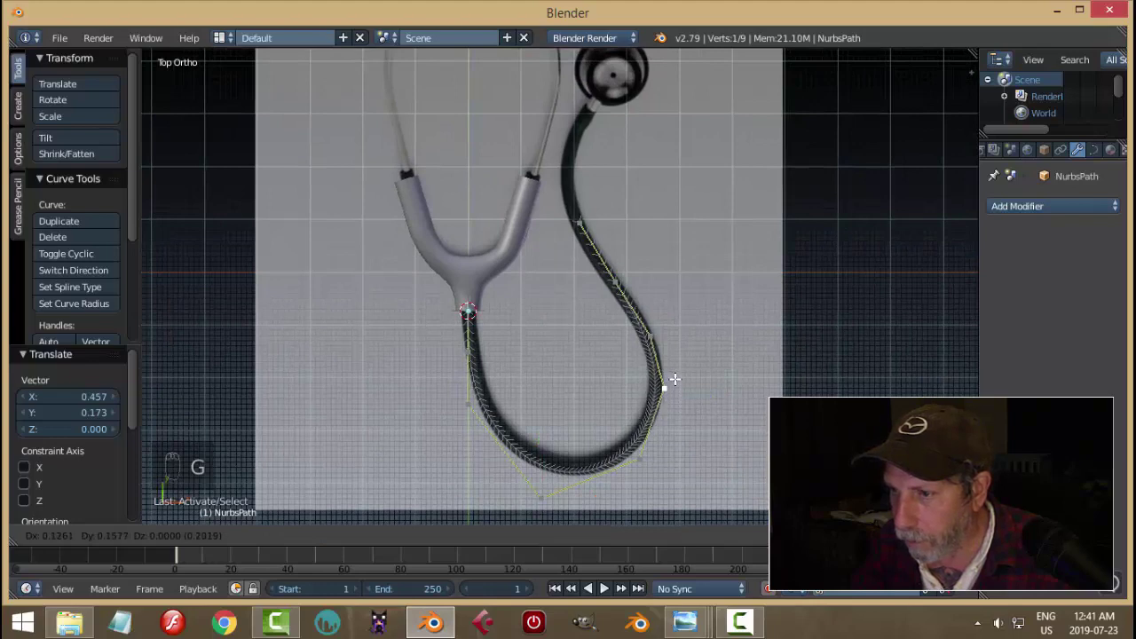
{"action": "left_click", "coordinate": [671, 382]}
{"action": "key", "text": "g"}
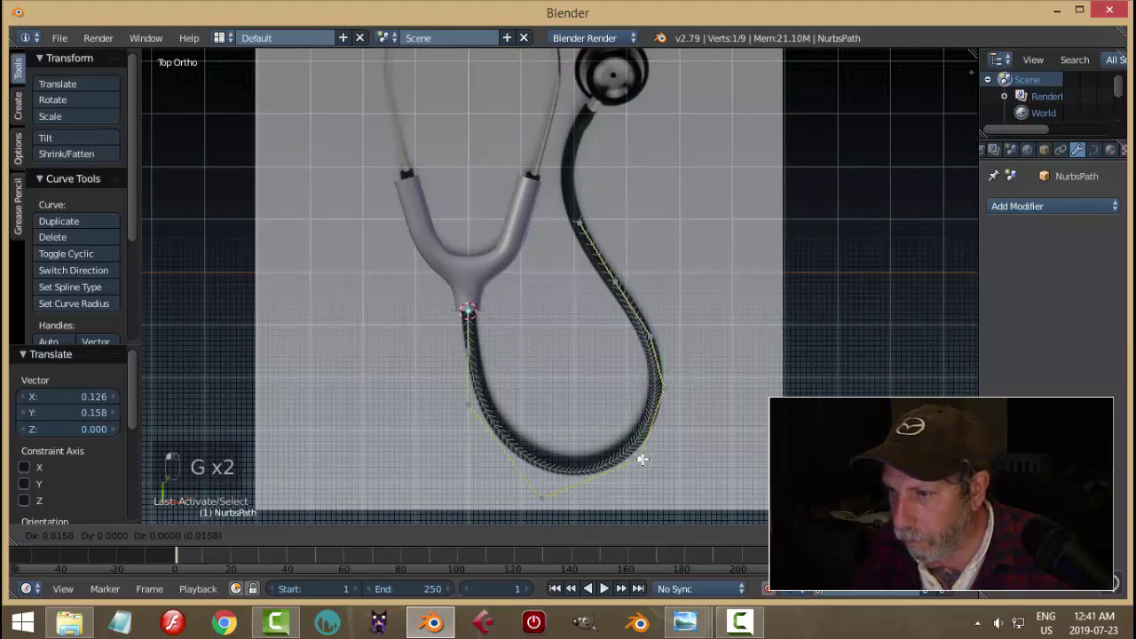
{"action": "left_click", "coordinate": [643, 459]}
Nudge the point on the diagonal stretch, and extrude two points from the path's end up to the chest piece connector
{"action": "scroll", "coordinate": [689, 400], "scroll_direction": "down", "scroll_amount": 2}
{"action": "scroll", "coordinate": [631, 401], "scroll_direction": "up", "scroll_amount": 3}
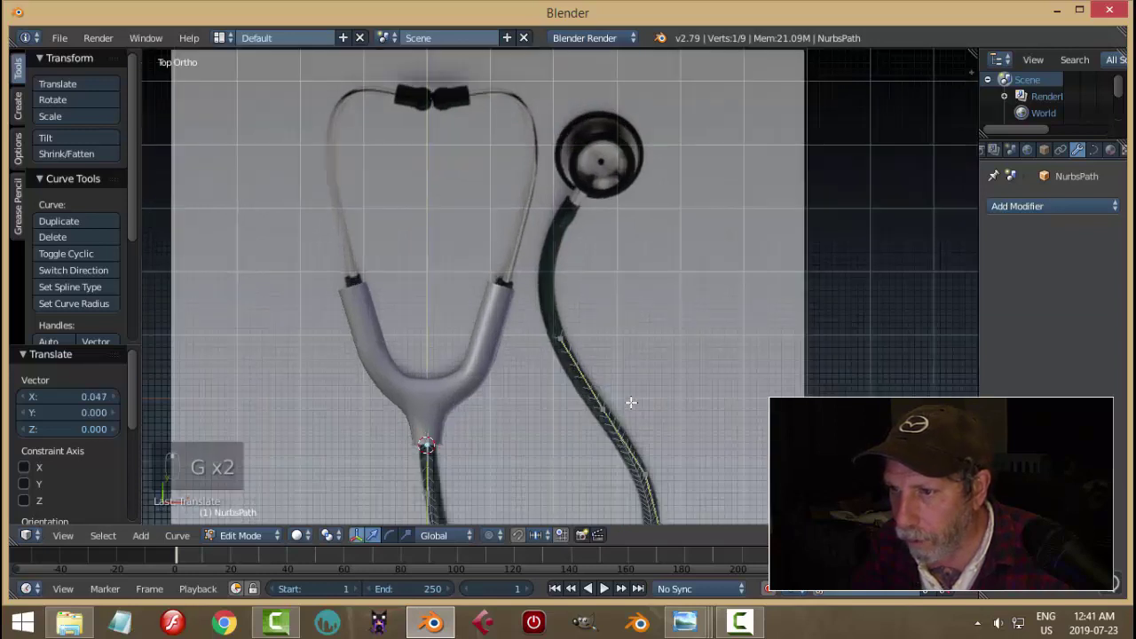
{"action": "key", "text": "g"}
{"action": "left_click", "coordinate": [600, 404]}
{"action": "key", "text": "e"}
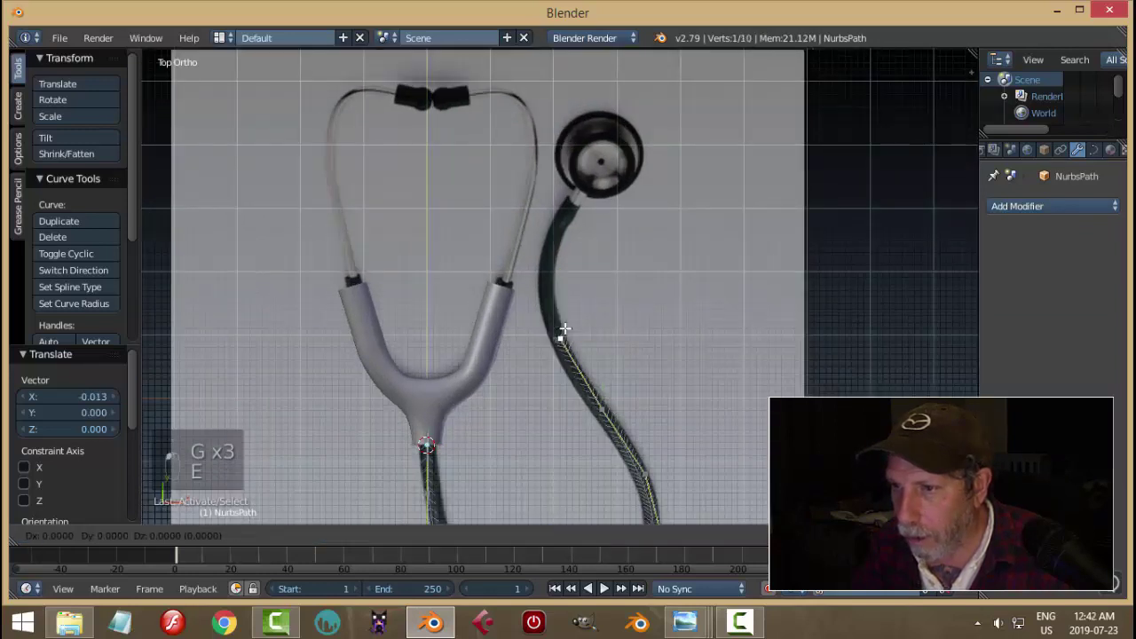
{"action": "left_click", "coordinate": [553, 259]}
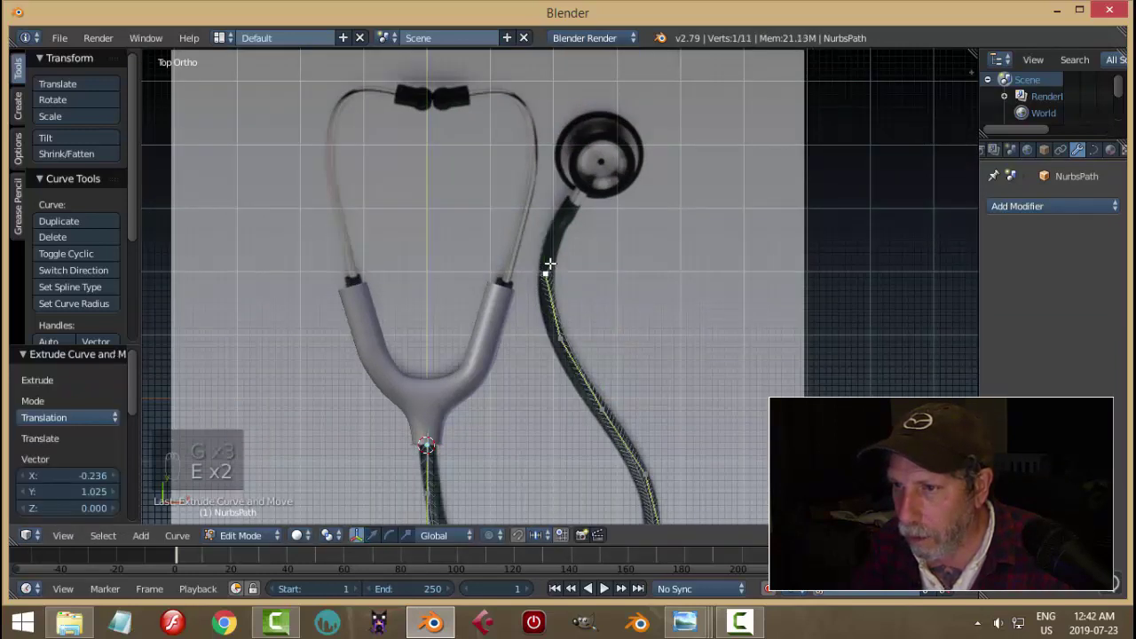
{"action": "key", "text": "e"}
{"action": "left_click", "coordinate": [572, 203]}
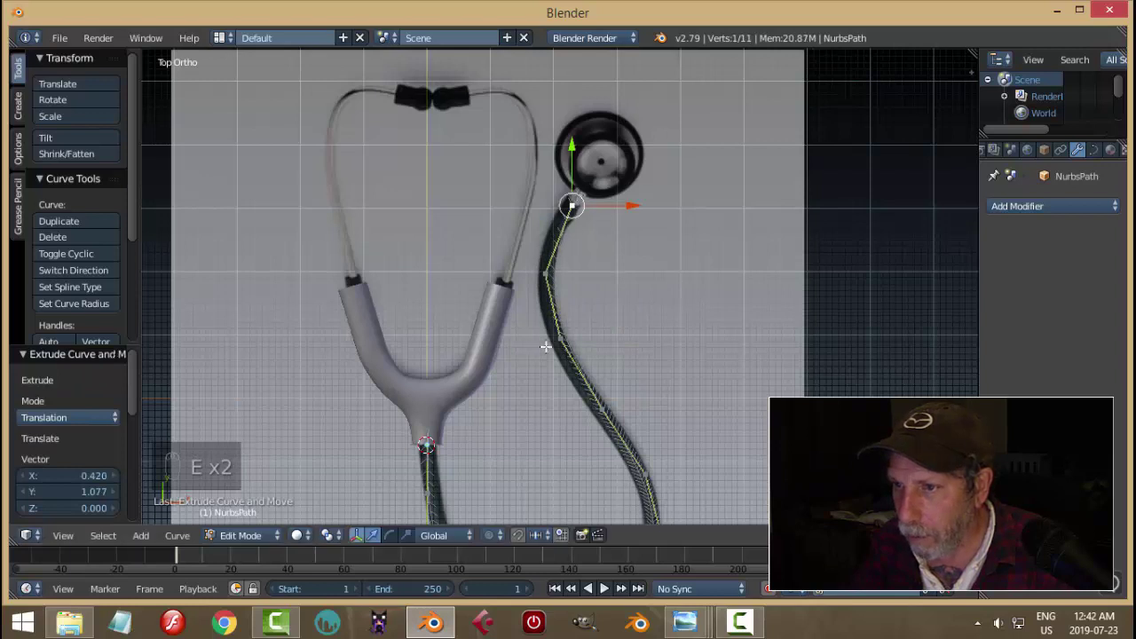
Shift the two path points at the tube's upper bend about -0.15 and -0.17 in X, respectively
{"action": "right_click", "coordinate": [547, 344]}
{"action": "key", "text": "g"}
{"action": "left_click", "coordinate": [539, 345]}
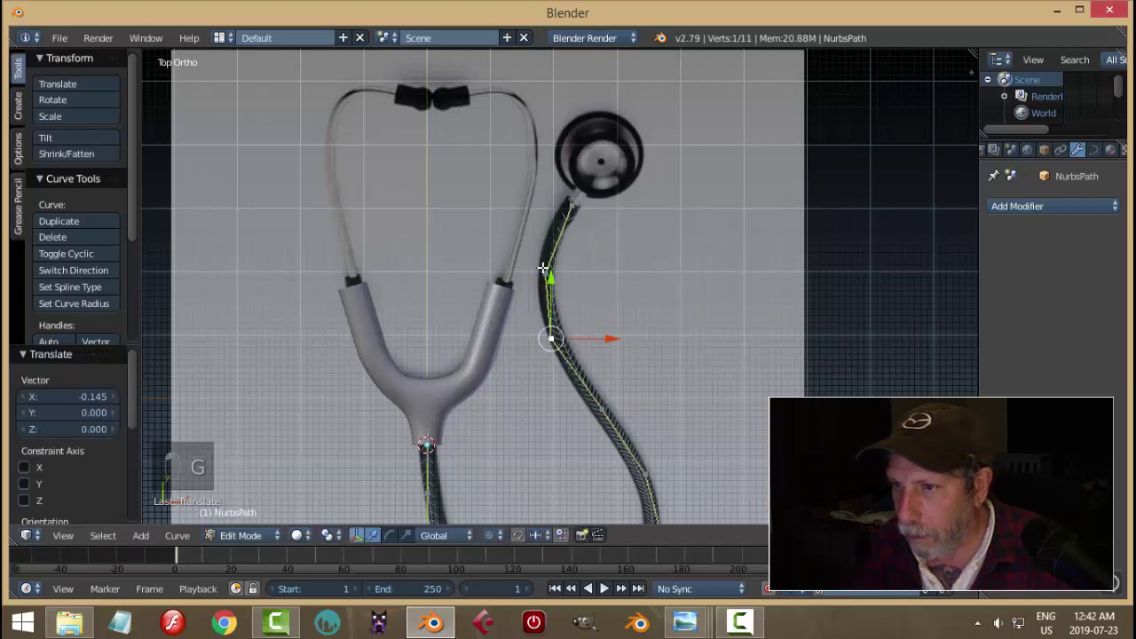
{"action": "right_click", "coordinate": [542, 267]}
{"action": "key", "text": "g"}
{"action": "left_click", "coordinate": [534, 270]}
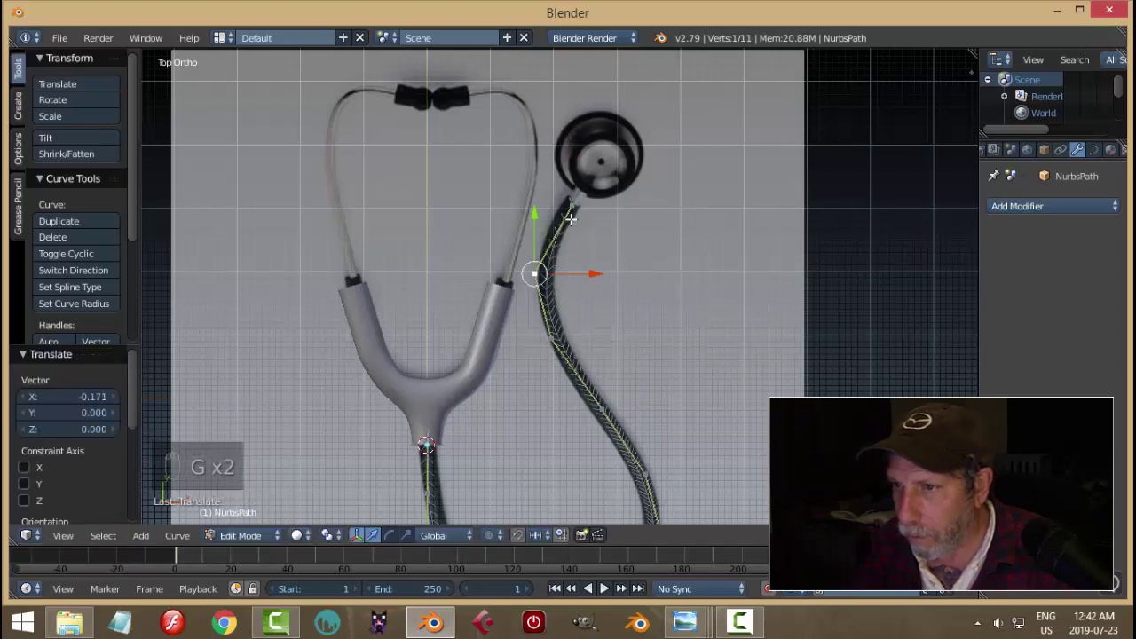
Pull the path's end point back about -0.11 in X and -0.26 in Y, and extrude another point up to the chest piece connector
{"action": "right_click", "coordinate": [573, 204]}
{"action": "key", "text": "g"}
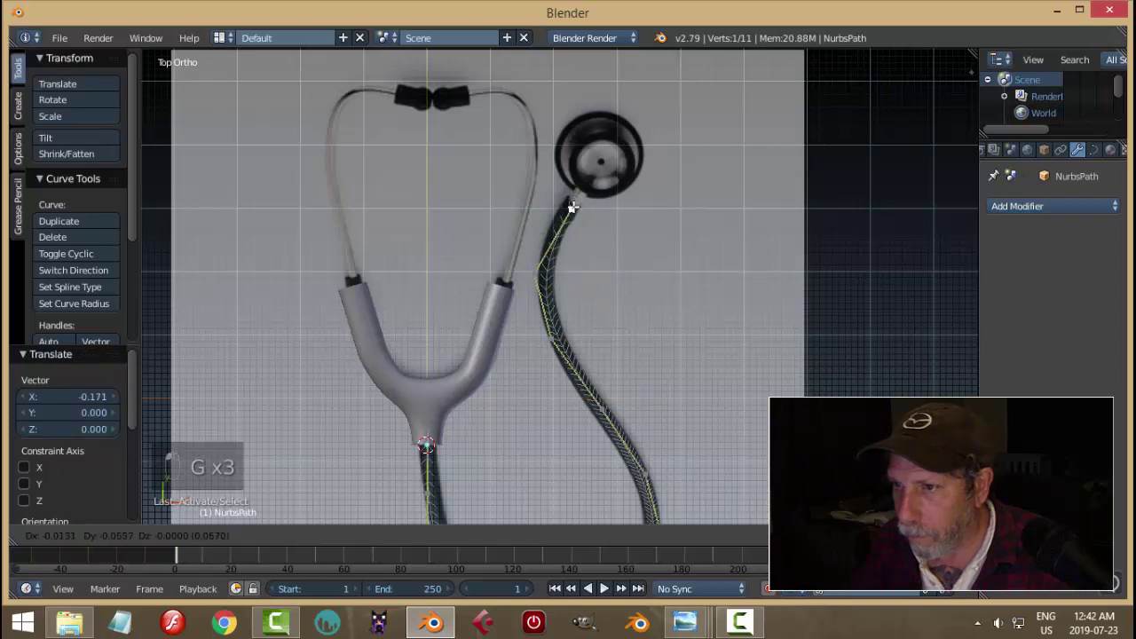
{"action": "left_click", "coordinate": [566, 225]}
{"action": "scroll", "coordinate": [654, 228], "scroll_direction": "up", "scroll_amount": 3}
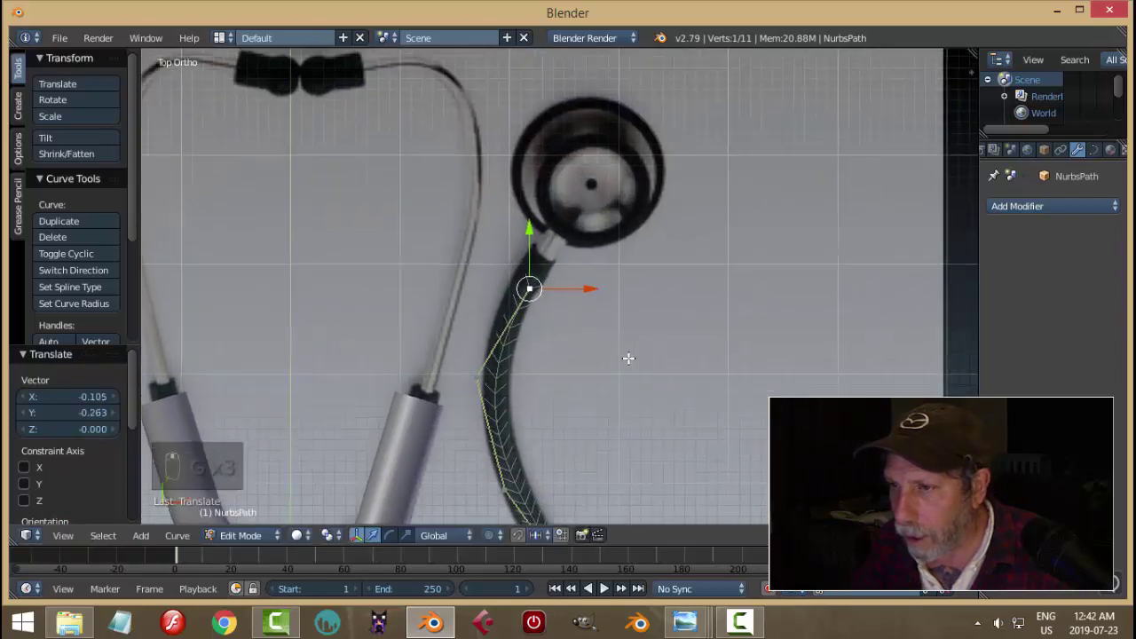
{"action": "key", "text": "e"}
{"action": "left_click", "coordinate": [621, 330]}
{"action": "key", "text": "g"}
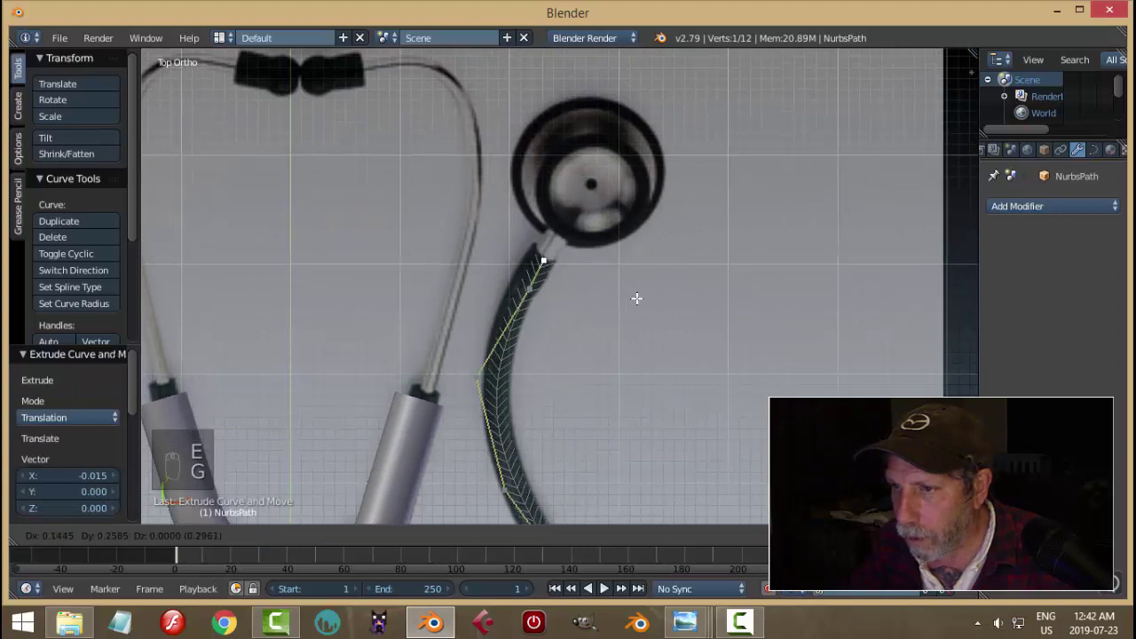
{"action": "left_click", "coordinate": [636, 298]}
Nudge the path point just before the end about -0.02 in X, check the end point's placement, and finish editing the path
{"action": "right_click", "coordinate": [538, 283]}
{"action": "key", "text": "g"}
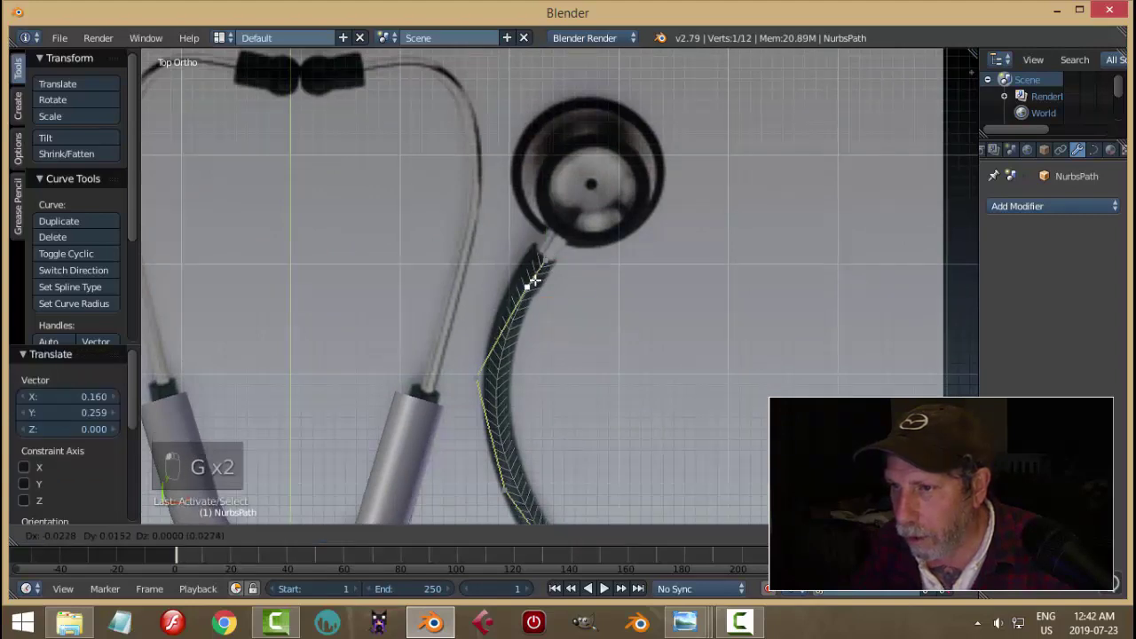
{"action": "left_click", "coordinate": [536, 282]}
{"action": "right_click", "coordinate": [554, 252]}
{"action": "key", "text": "g"}
{"action": "left_click", "coordinate": [551, 253]}
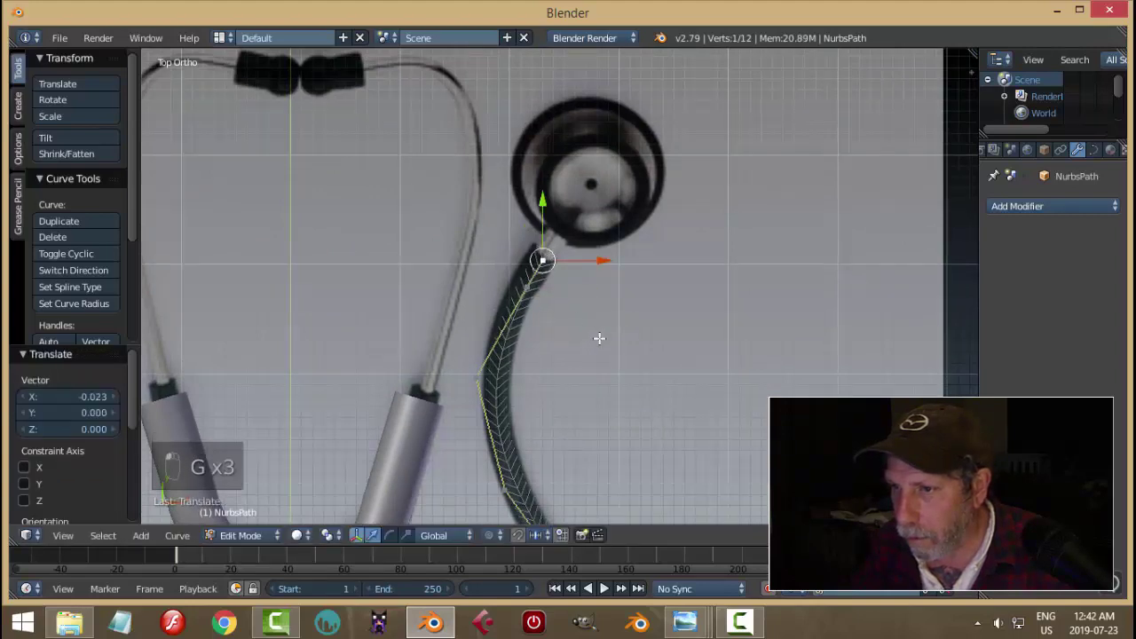
{"action": "scroll", "coordinate": [612, 355], "scroll_direction": "down", "scroll_amount": 4}
{"action": "key", "text": "Tab"}
{"action": "left_click", "coordinate": [537, 278]}
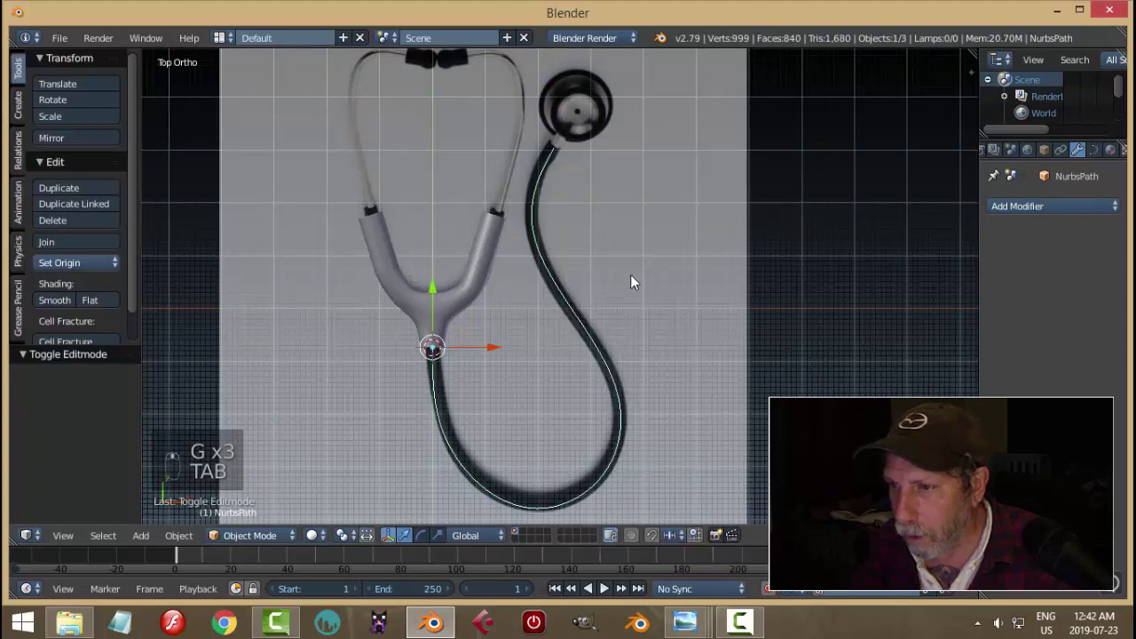
{"action": "scroll", "coordinate": [634, 278], "scroll_direction": "down", "scroll_amount": 4}
{"action": "scroll", "coordinate": [631, 291], "scroll_direction": "up", "scroll_amount": 6}
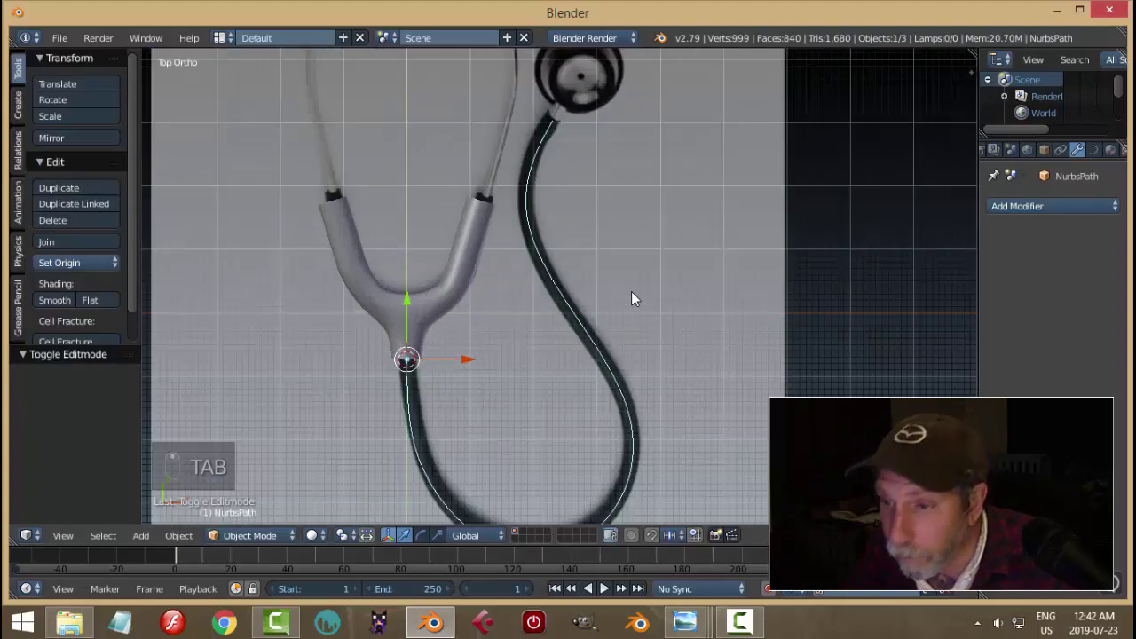
{"action": "scroll", "coordinate": [631, 291], "scroll_direction": "down", "scroll_amount": 3}
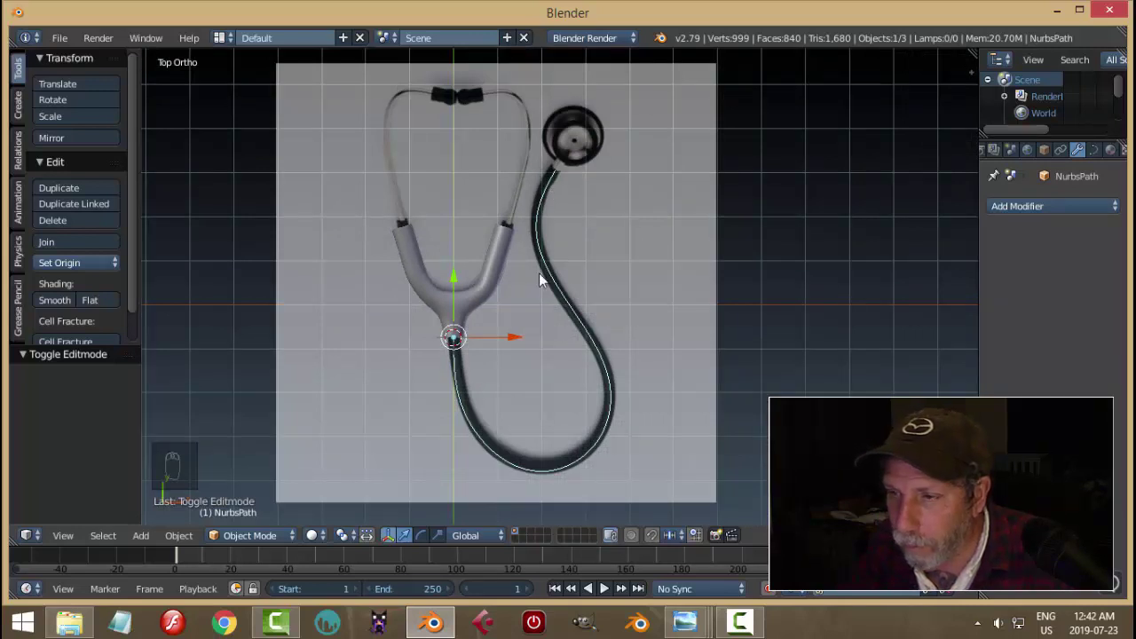
Unhide the arrayed tube below the Y-shaped junction and select it alone
{"action": "left_click_drag", "start_coordinate": [1036, 135], "coordinate": [1035, 185]}
{"action": "scroll", "coordinate": [529, 293], "scroll_direction": "up", "scroll_amount": 3}
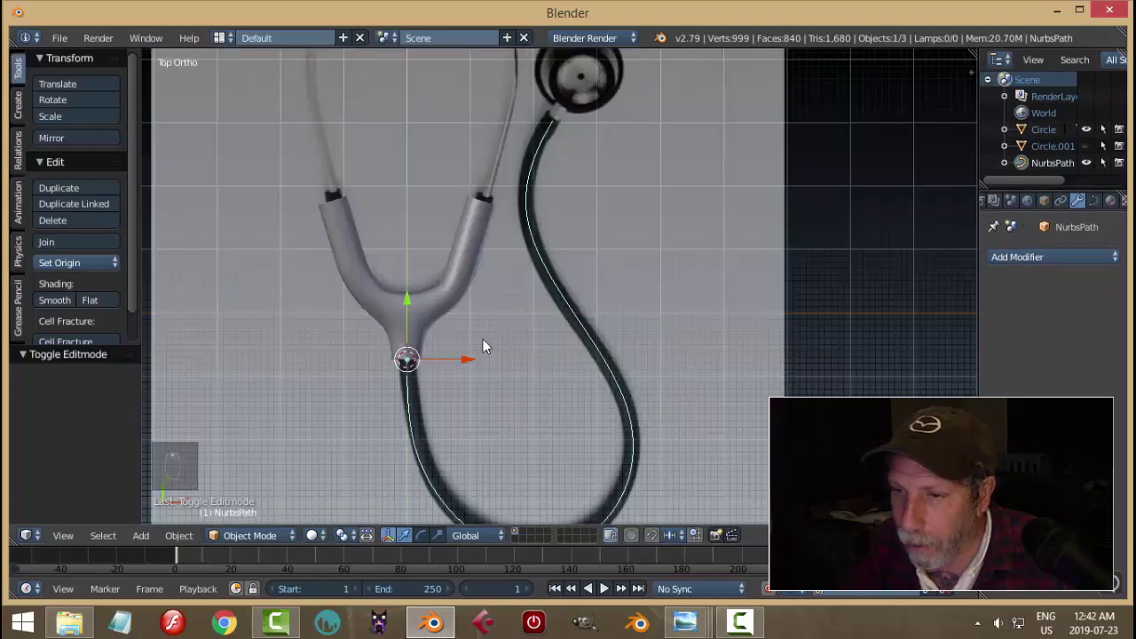
{"action": "key", "text": "alt+h"}
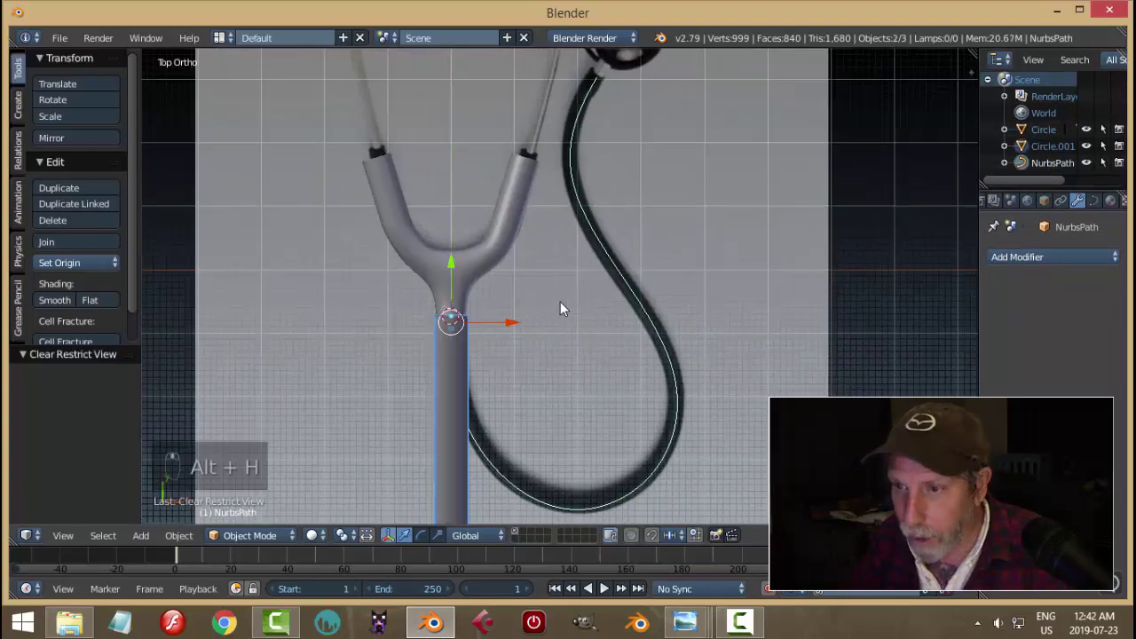
{"action": "right_click", "coordinate": [452, 363]}
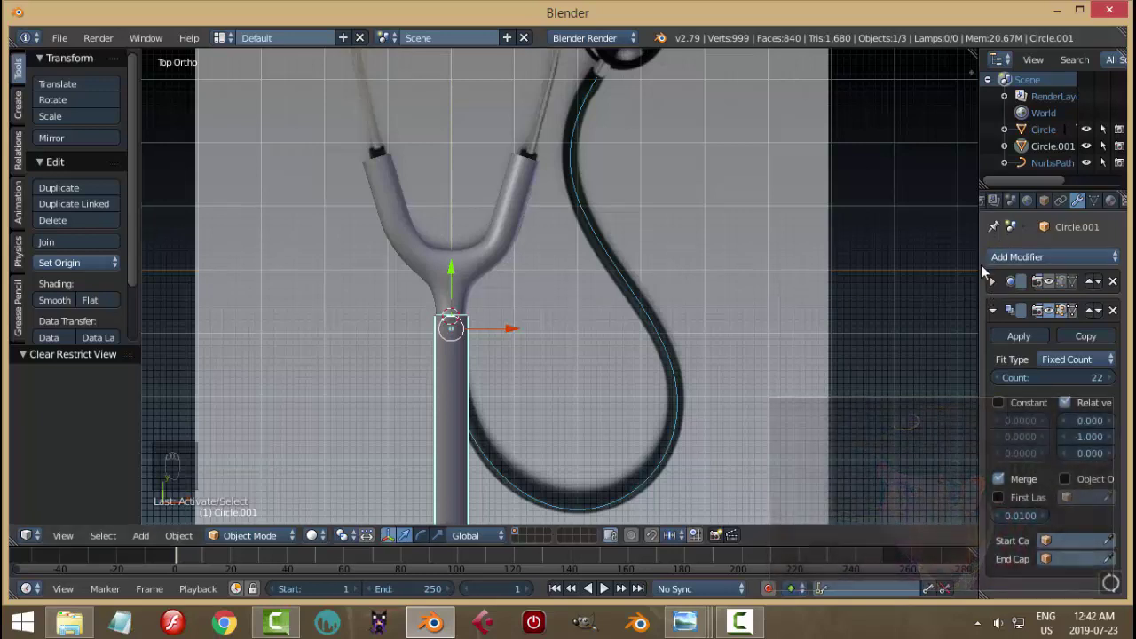
Turn on viewport display for the tube's Subsurf modifier and check its subdivision settings
{"action": "left_click_drag", "start_coordinate": [1029, 186], "coordinate": [1028, 120]}
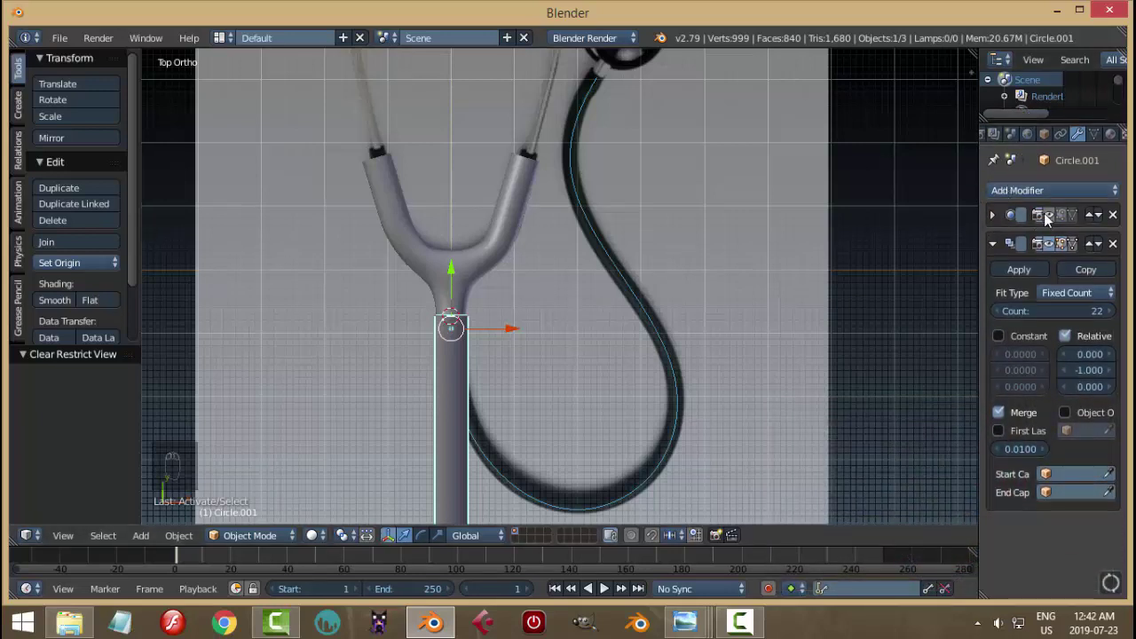
{"action": "left_click", "coordinate": [1047, 214]}
{"action": "left_click", "coordinate": [993, 215]}
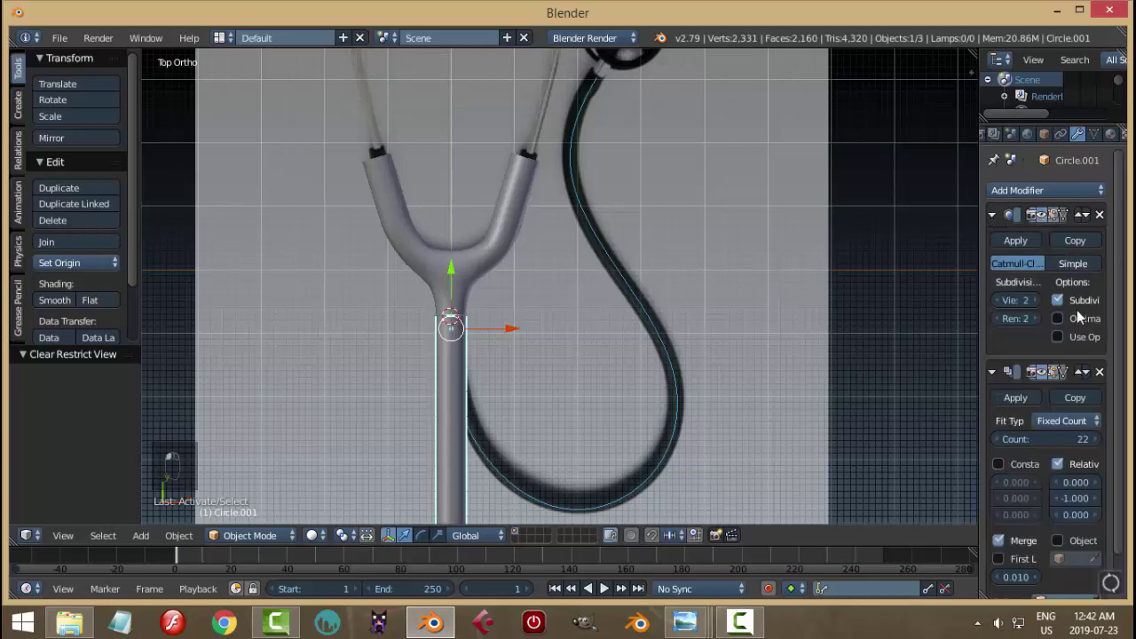
{"action": "left_click", "coordinate": [992, 214]}
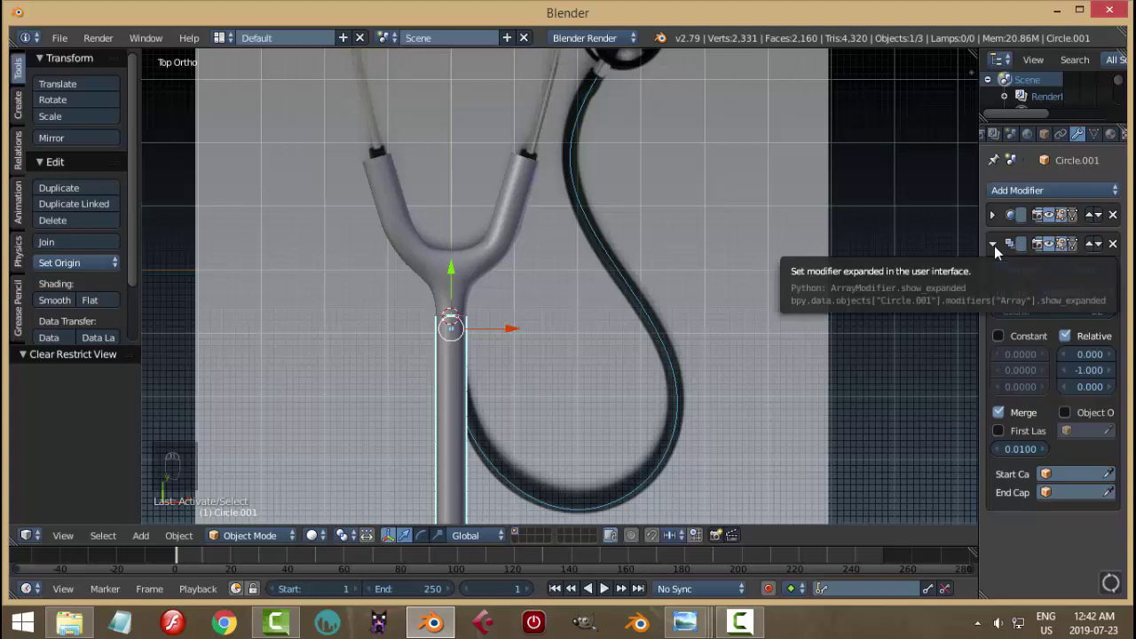
Add a Curve modifier to the tube below its Array modifier, with NurbsPath as the object and X as the deformation axis
{"action": "left_click_drag", "start_coordinate": [979, 255], "coordinate": [827, 269]}
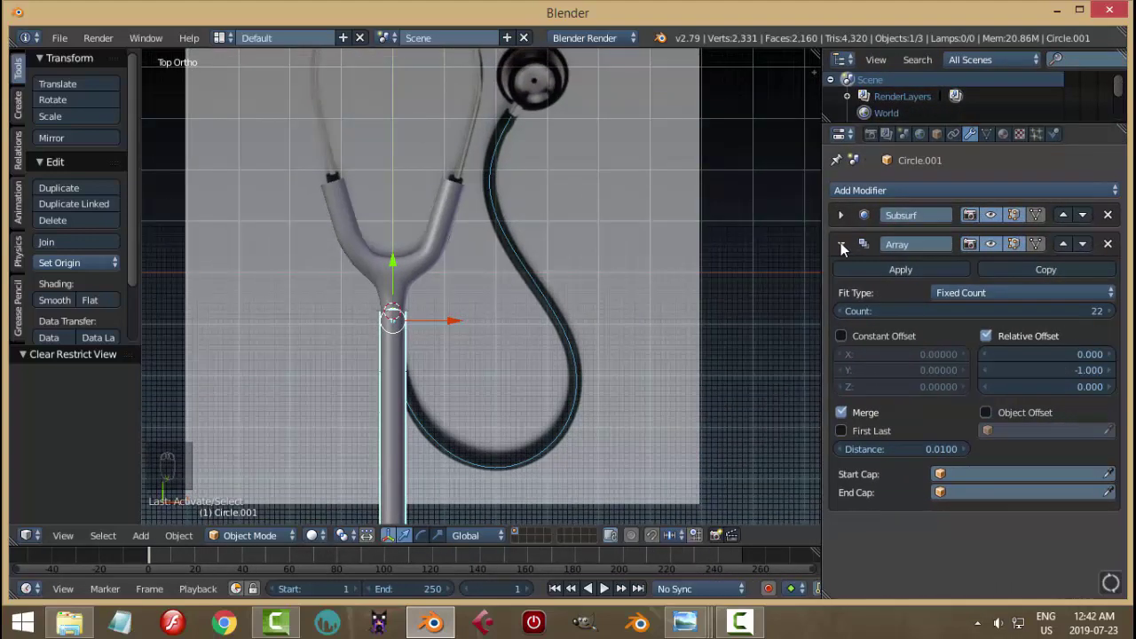
{"action": "left_click", "coordinate": [841, 245]}
{"action": "left_click", "coordinate": [875, 192]}
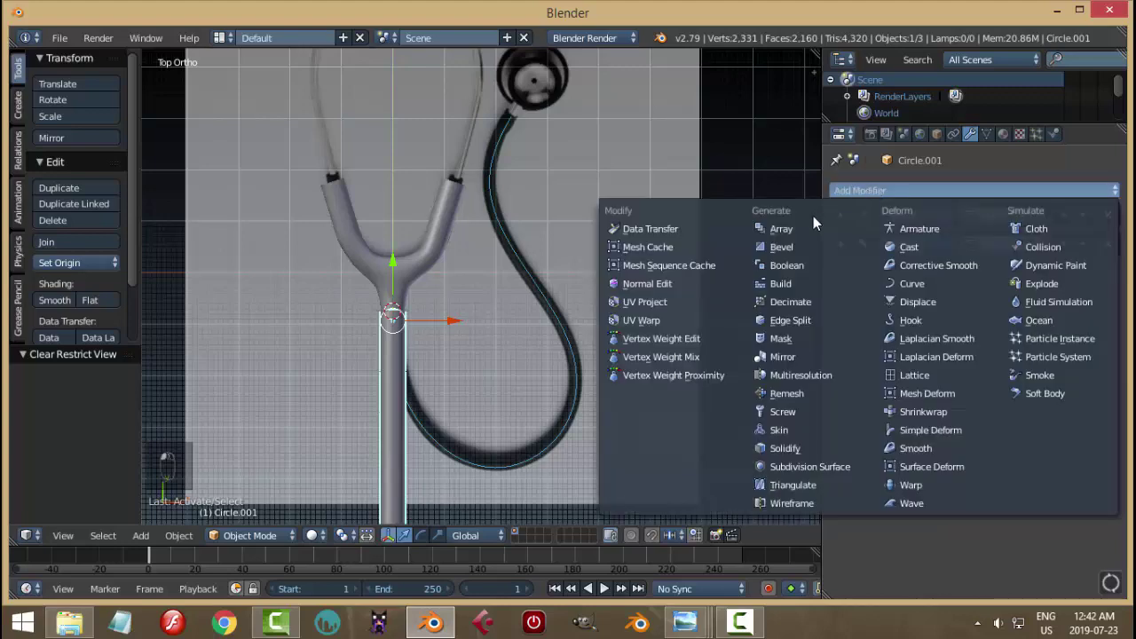
{"action": "left_click", "coordinate": [904, 282]}
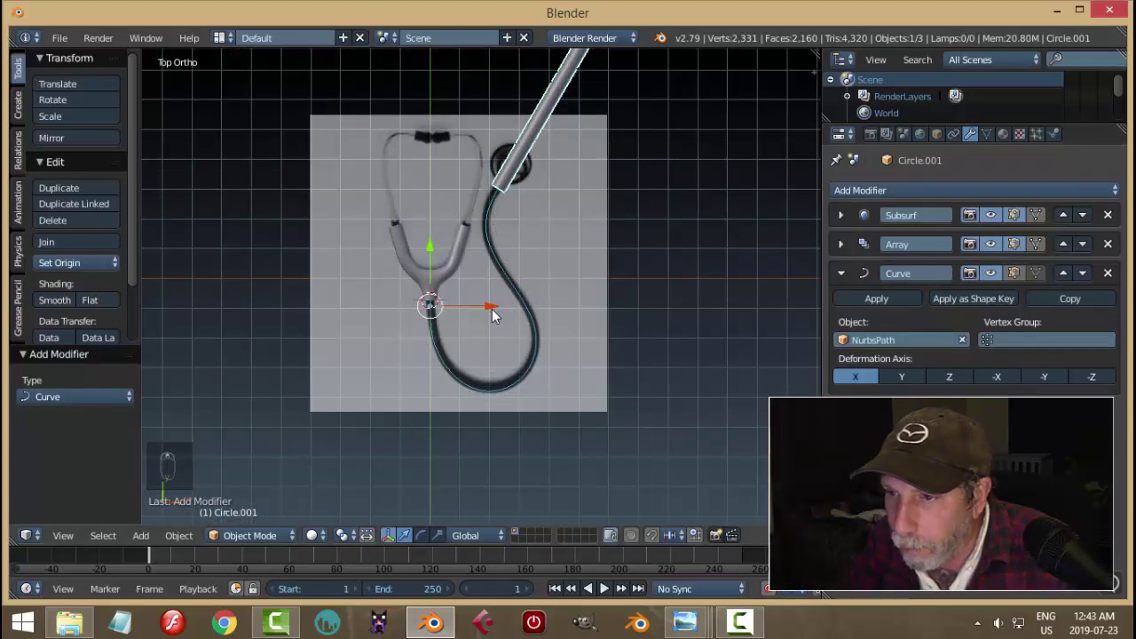
Slide the tube along the path by moving it about 6.23 in Y, and set its origin to the 3D cursor
{"action": "key", "text": "g"}
{"action": "key", "text": "x"}
{"action": "left_click_drag", "start_coordinate": [490, 309], "coordinate": [492, 313]}
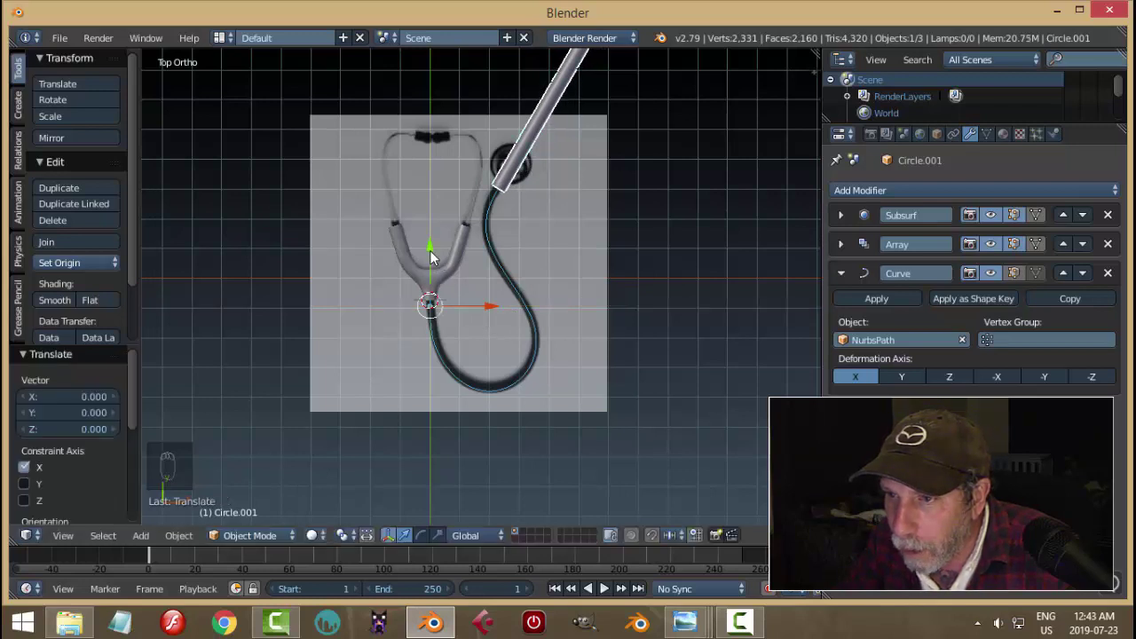
{"action": "left_click_drag", "start_coordinate": [431, 257], "coordinate": [497, 67]}
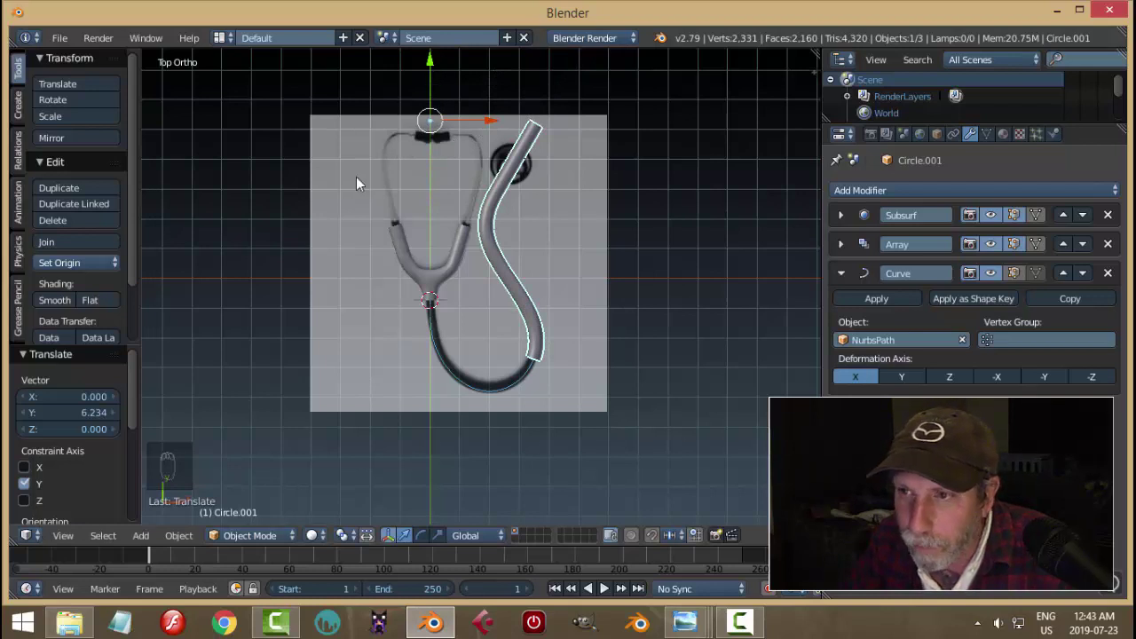
{"action": "left_click", "coordinate": [75, 262]}
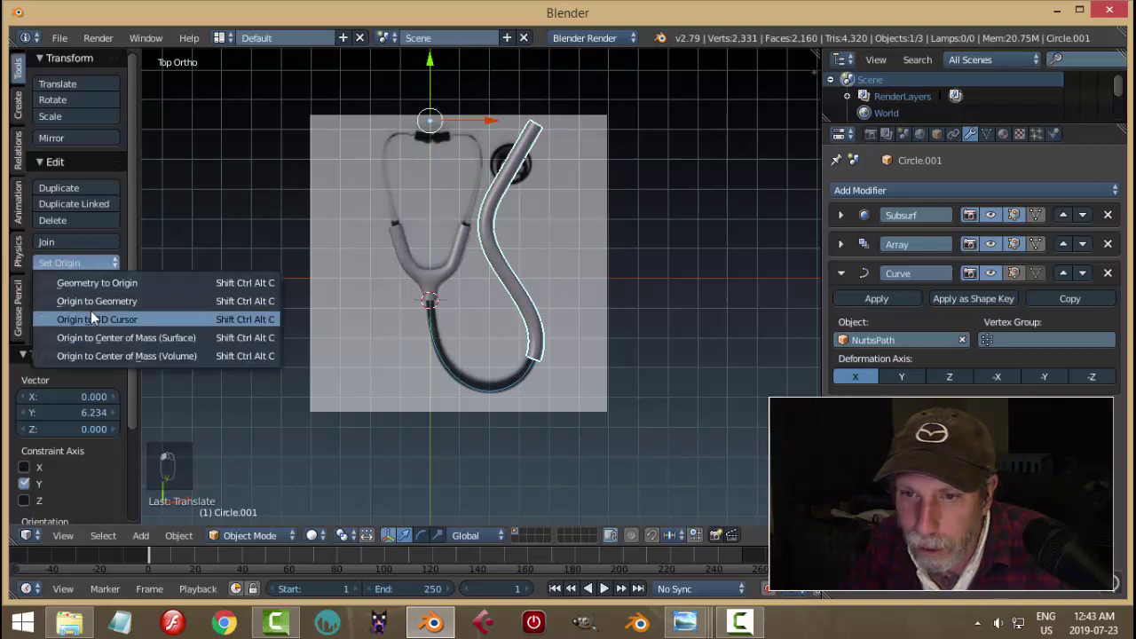
{"action": "left_click", "coordinate": [90, 313]}
Move the tube a further 5.96 or so in Y to start at the Y-shaped junction, and reset its origin to the 3D cursor
{"action": "left_click_drag", "start_coordinate": [427, 240], "coordinate": [507, 66]}
{"action": "scroll", "coordinate": [506, 238], "scroll_direction": "up", "scroll_amount": 4}
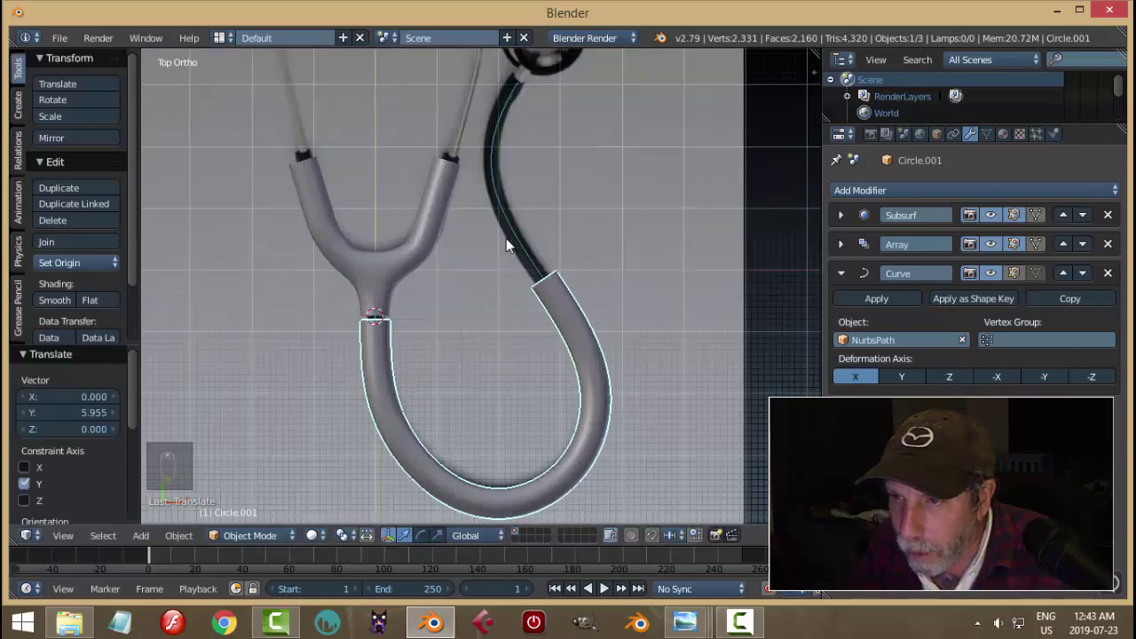
{"action": "left_click", "coordinate": [77, 262]}
{"action": "left_click", "coordinate": [99, 316]}
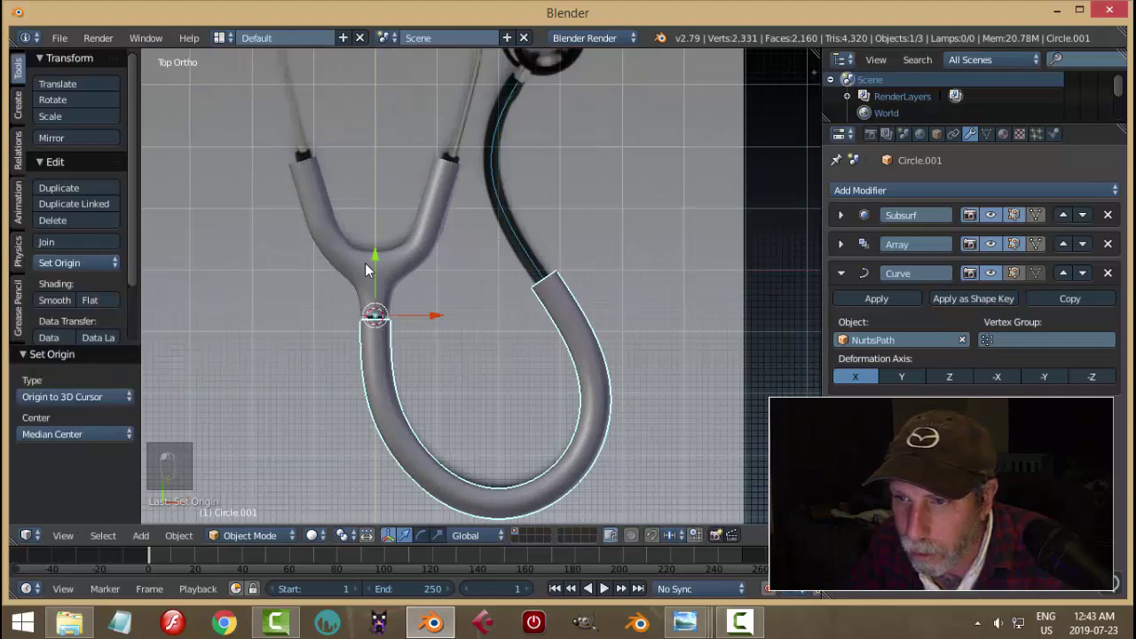
Nudge the tube about 0.05 in Y to bring its start closer to the Y-shaped junction
{"action": "left_click_drag", "start_coordinate": [364, 262], "coordinate": [379, 247]}
{"action": "scroll", "coordinate": [468, 298], "scroll_direction": "up", "scroll_amount": 4}
{"action": "scroll", "coordinate": [468, 298], "scroll_direction": "down", "scroll_amount": 3}
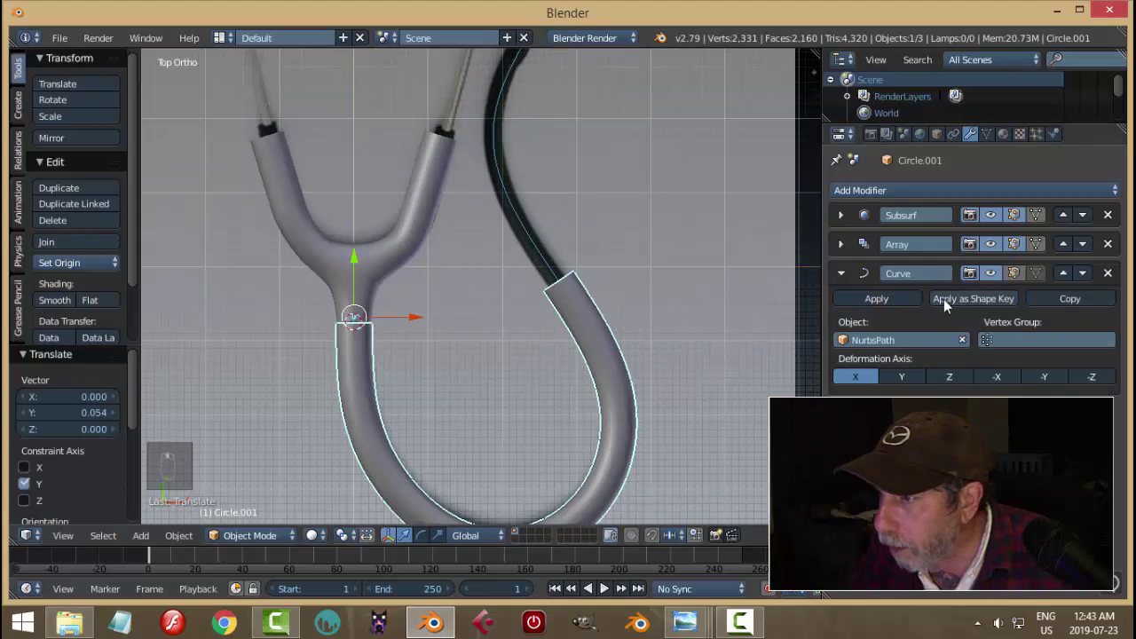
Raise the tube's Array count to 31 to extend the hose to the chest piece connector
{"action": "left_click_drag", "start_coordinate": [820, 250], "coordinate": [951, 273]}
{"action": "left_click", "coordinate": [967, 244]}
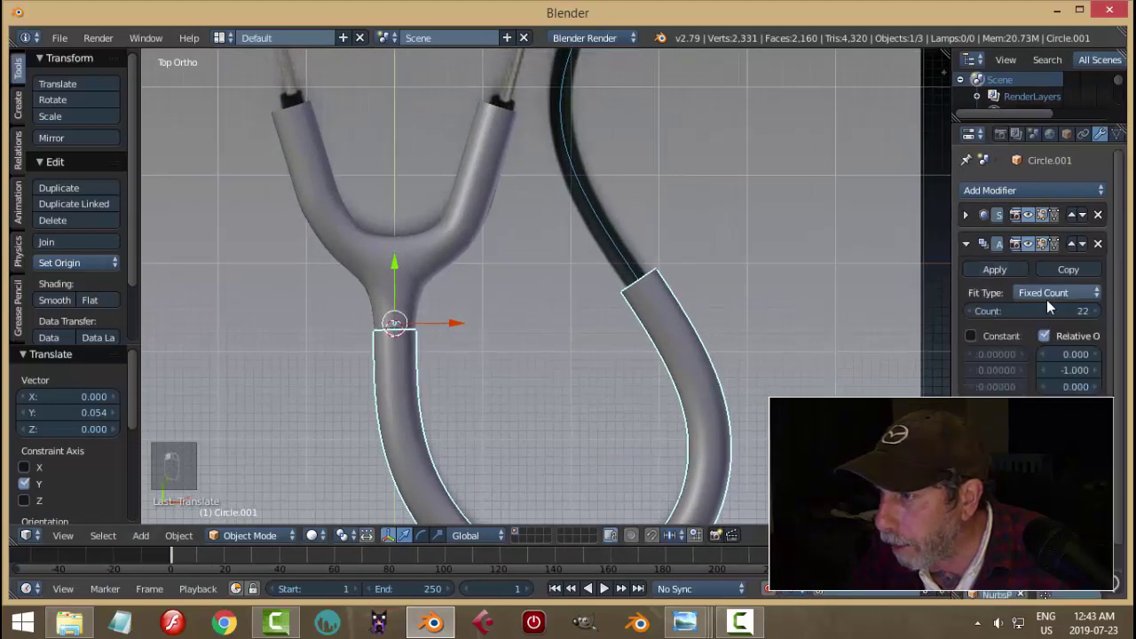
{"action": "left_click", "coordinate": [1092, 312]}
{"action": "left_click", "coordinate": [1092, 312]}
{"action": "left_click", "coordinate": [1092, 312]}
{"action": "left_click", "coordinate": [1092, 312]}
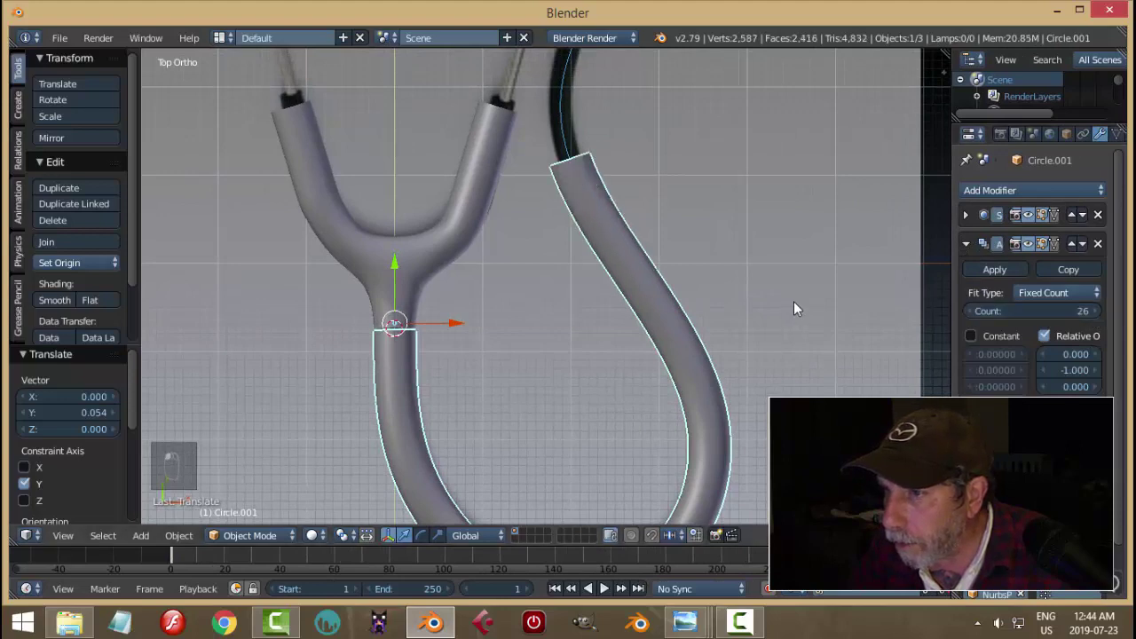
{"action": "scroll", "coordinate": [783, 297], "scroll_direction": "down", "scroll_amount": 3}
{"action": "middle_click_drag", "start_coordinate": [754, 279], "coordinate": [739, 373], "text": "shift"}
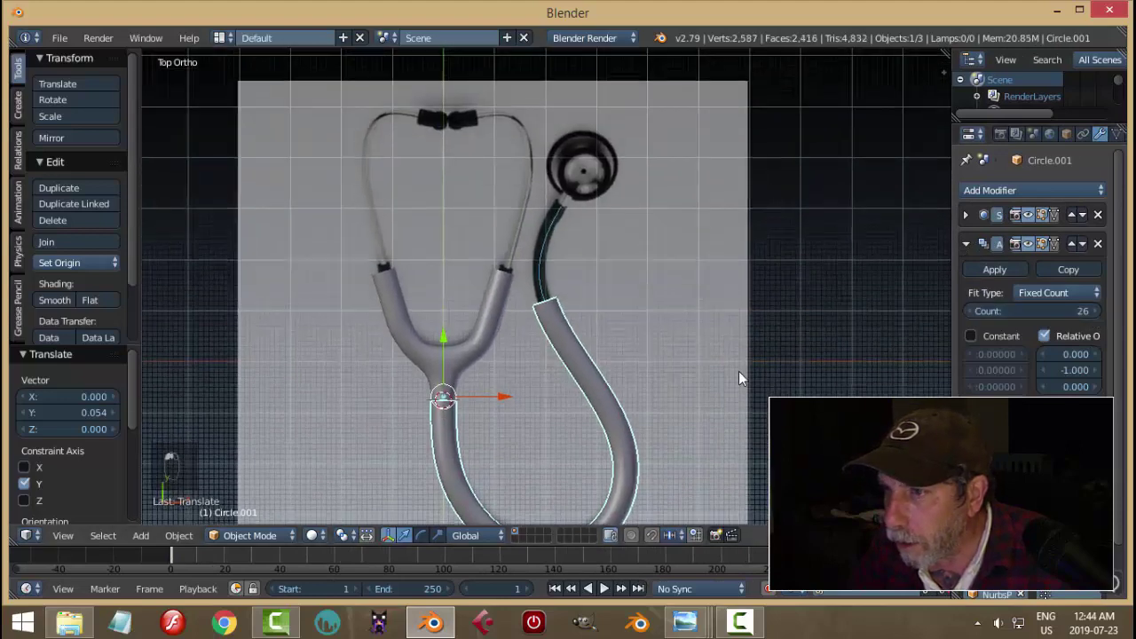
{"action": "left_click", "coordinate": [1097, 312]}
{"action": "left_click", "coordinate": [1097, 311]}
{"action": "left_click", "coordinate": [1097, 312]}
{"action": "left_click", "coordinate": [1097, 312]}
{"action": "left_click", "coordinate": [1097, 311]}
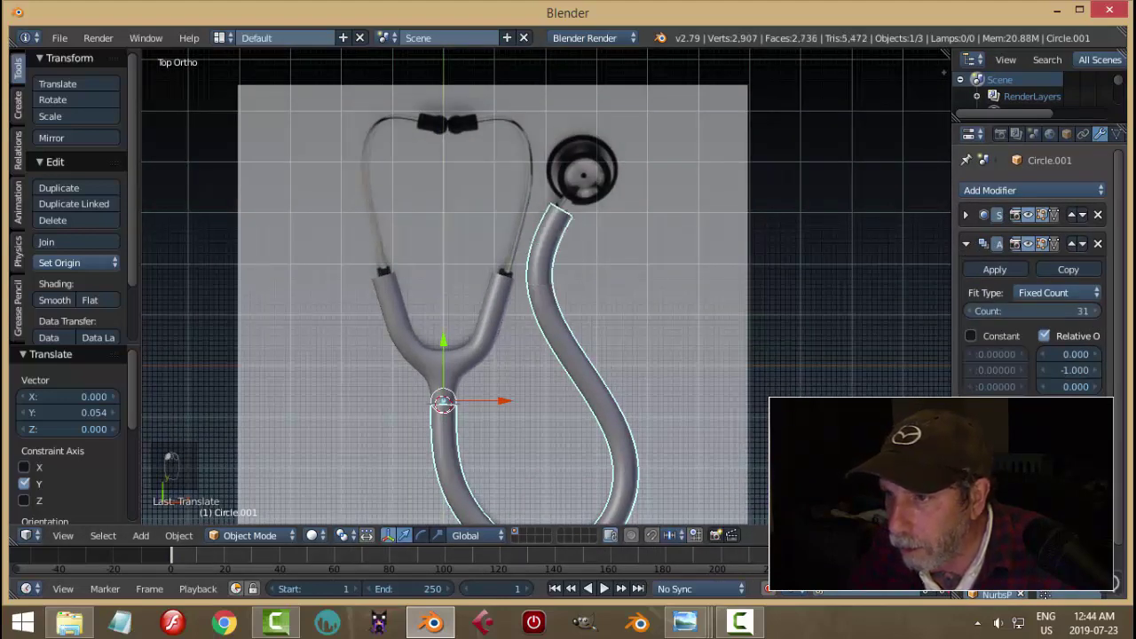
{"action": "scroll", "coordinate": [821, 357], "scroll_direction": "up", "scroll_amount": 1}
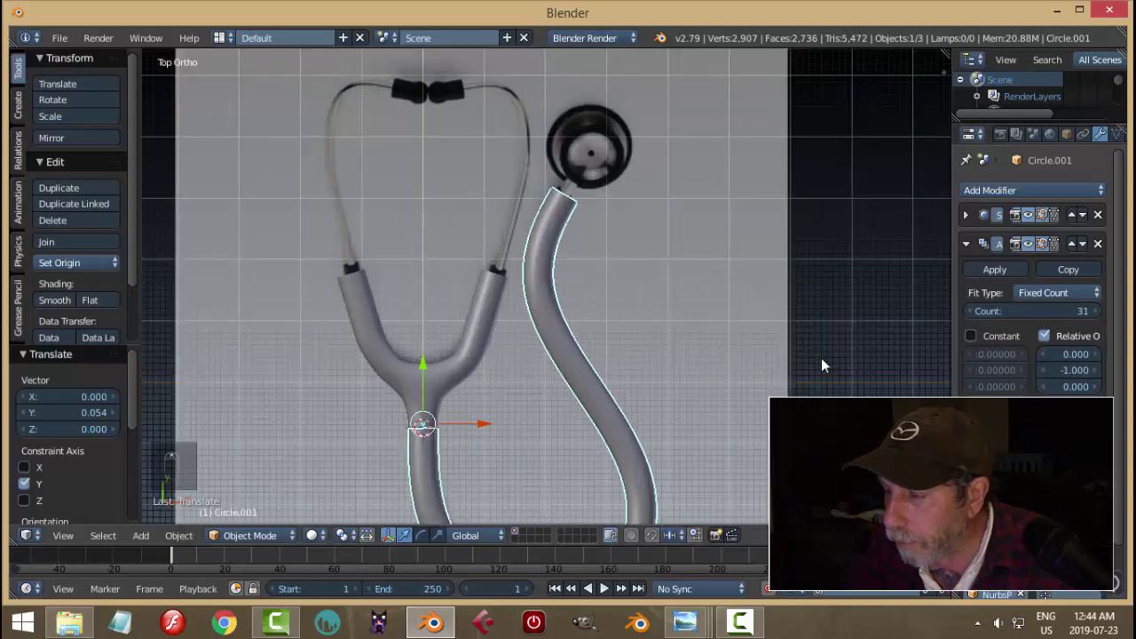
{"action": "scroll", "coordinate": [821, 358], "scroll_direction": "up", "scroll_amount": 1}
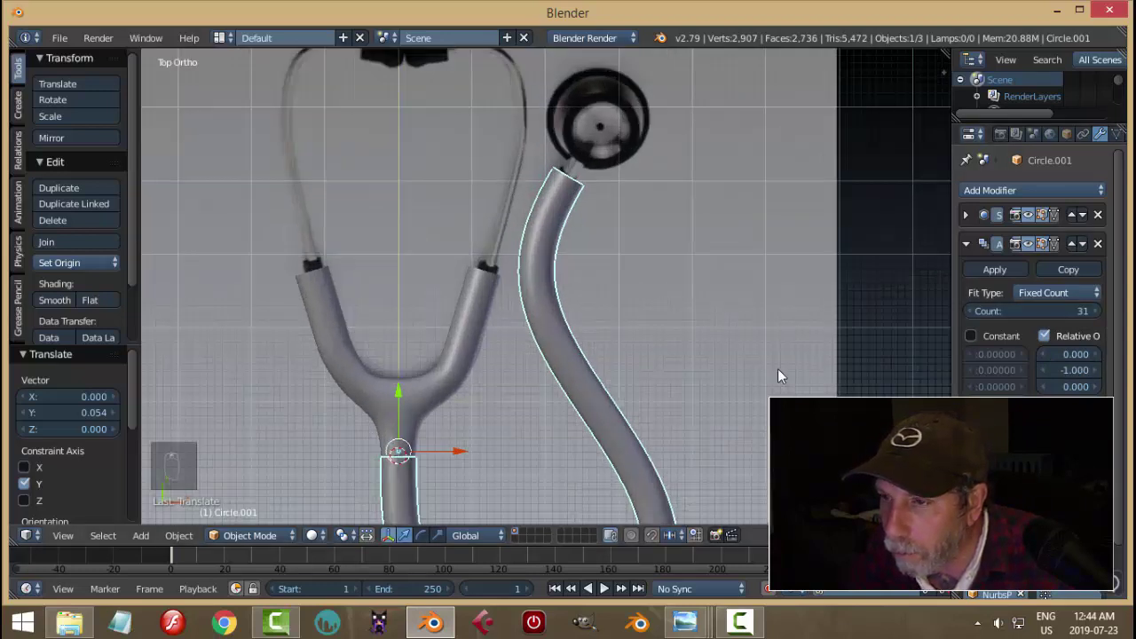
{"action": "left_click", "coordinate": [1096, 312]}
{"action": "left_click", "coordinate": [969, 312]}
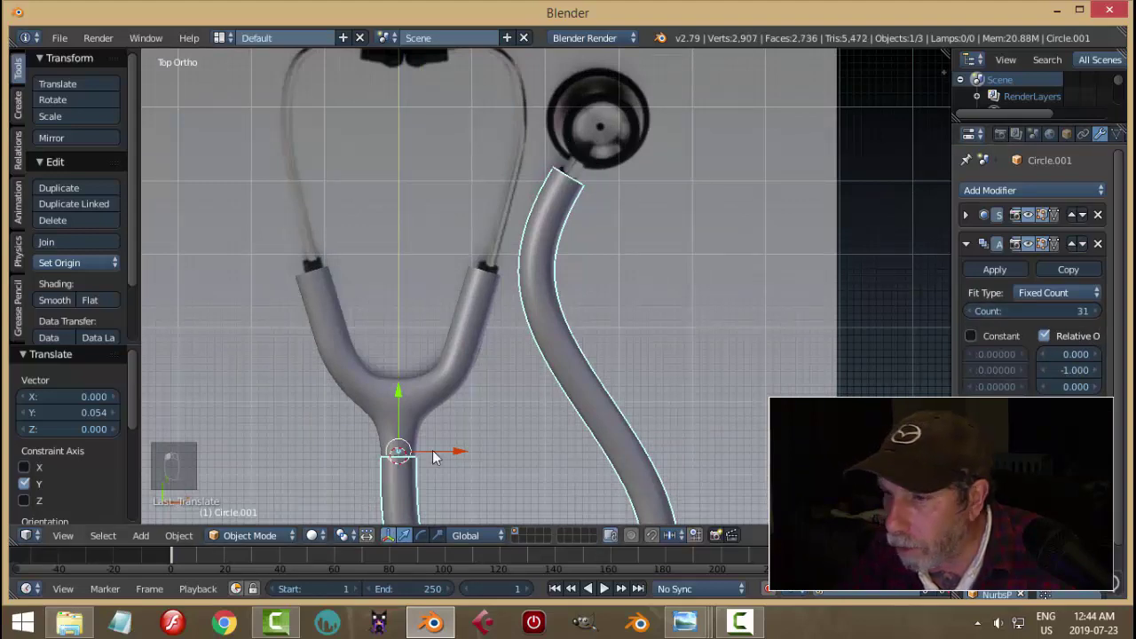
Nudge the hose about 0.022 in Y to narrow the gap at the Y-shaped junction
{"action": "scroll", "coordinate": [439, 455], "scroll_direction": "up", "scroll_amount": 4}
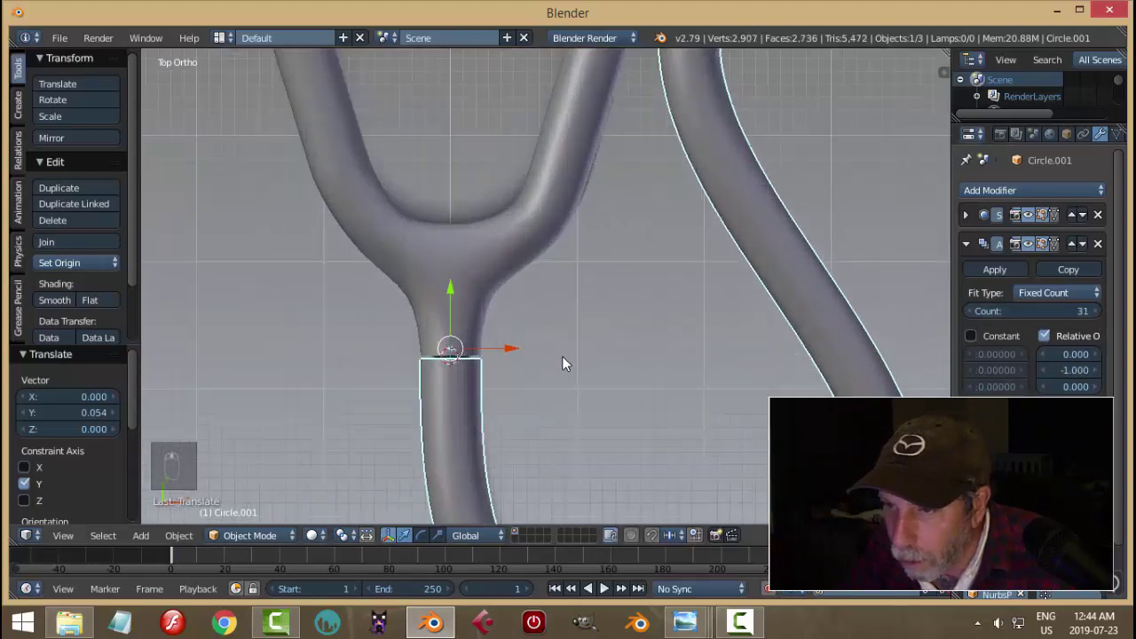
{"action": "key", "text": "a"}
{"action": "scroll", "coordinate": [561, 356], "scroll_direction": "up", "scroll_amount": 2}
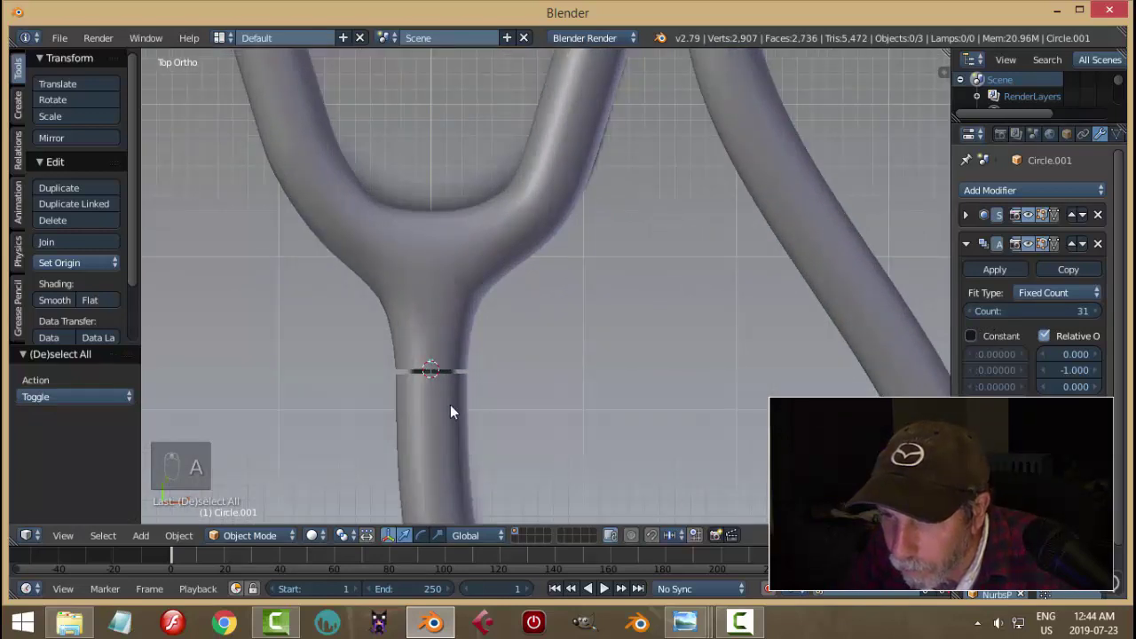
{"action": "left_click", "coordinate": [438, 353]}
{"action": "key", "text": "g"}
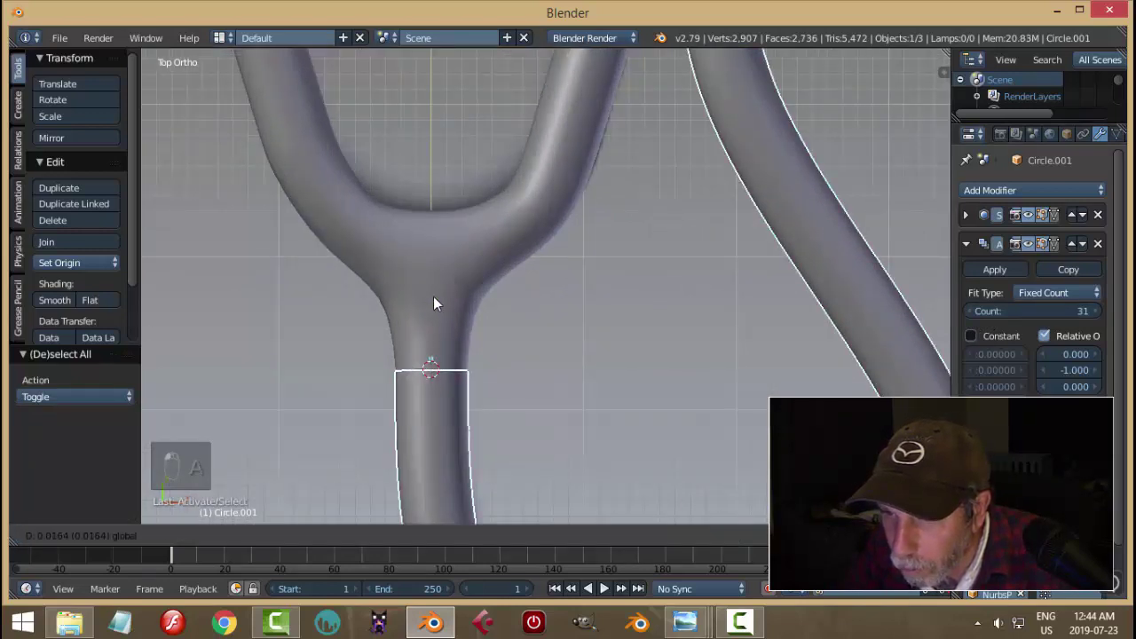
{"action": "left_click", "coordinate": [433, 303]}
{"action": "scroll", "coordinate": [536, 371], "scroll_direction": "down", "scroll_amount": 2}
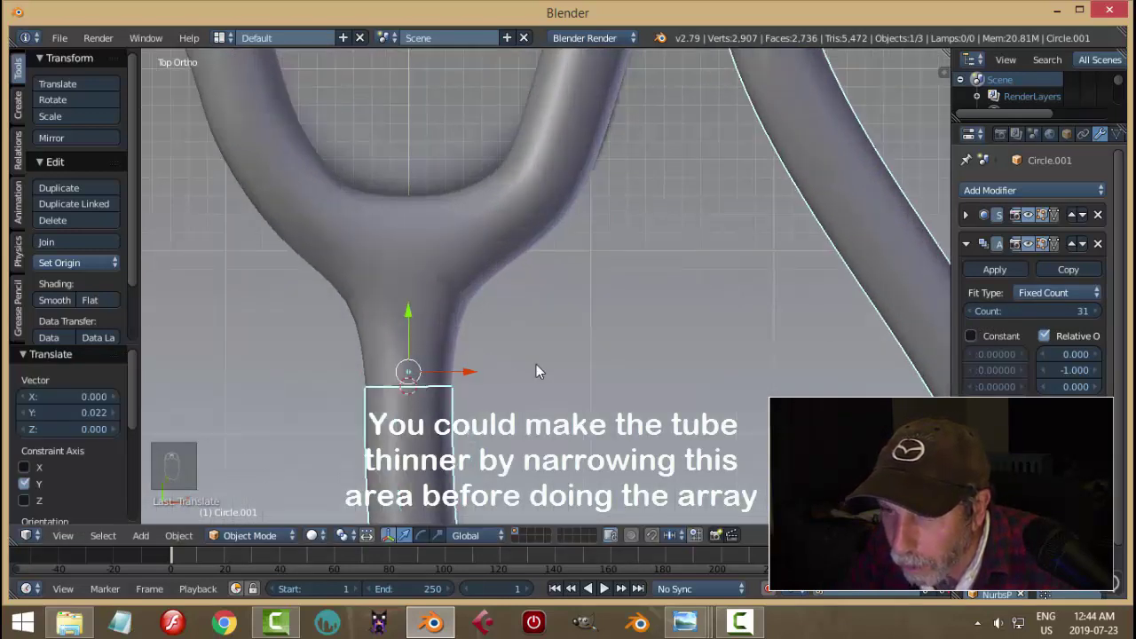
{"action": "scroll", "coordinate": [537, 370], "scroll_direction": "down", "scroll_amount": 3}
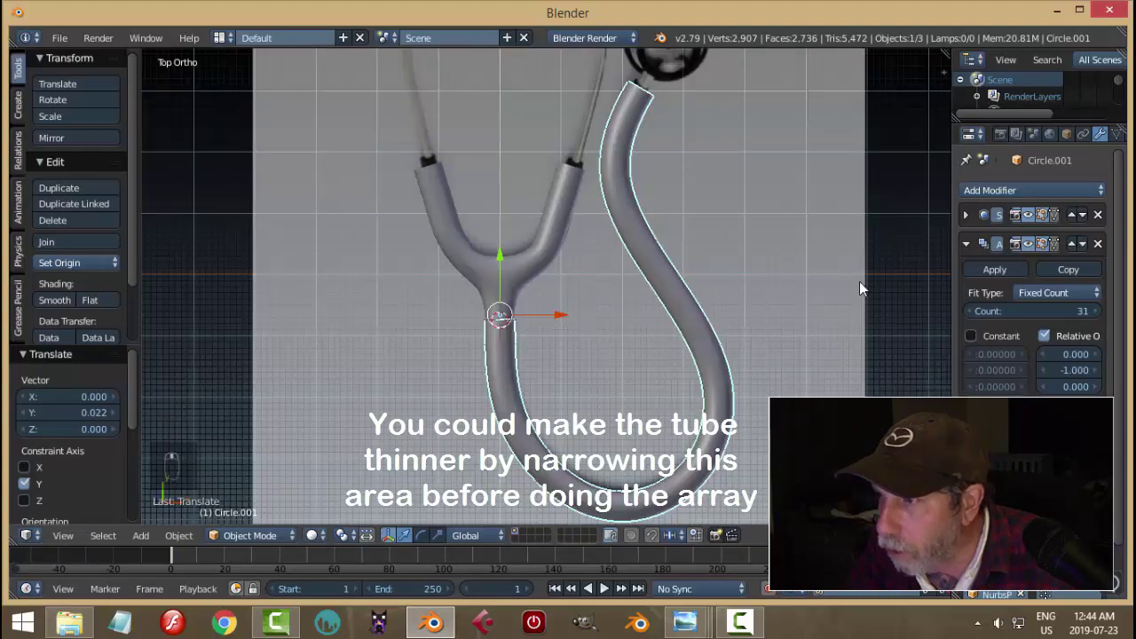
Apply the hose's Array and Curve modifiers, keeping the Subdivision Surface modifier
{"action": "left_click", "coordinate": [966, 243]}
{"action": "key", "text": "a"}
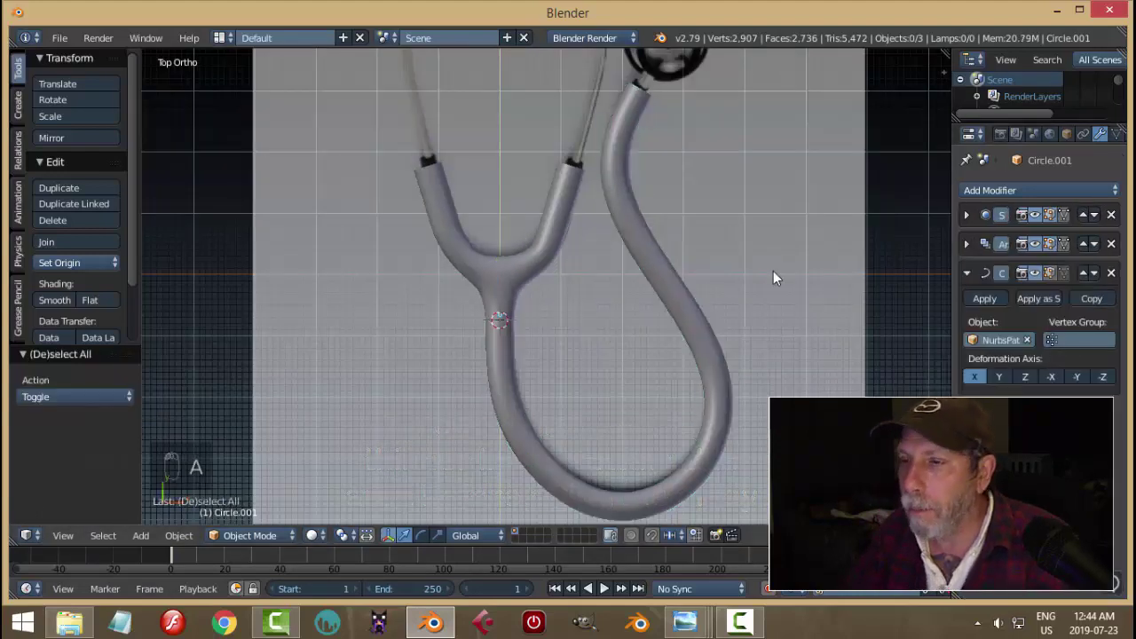
{"action": "left_click", "coordinate": [966, 272]}
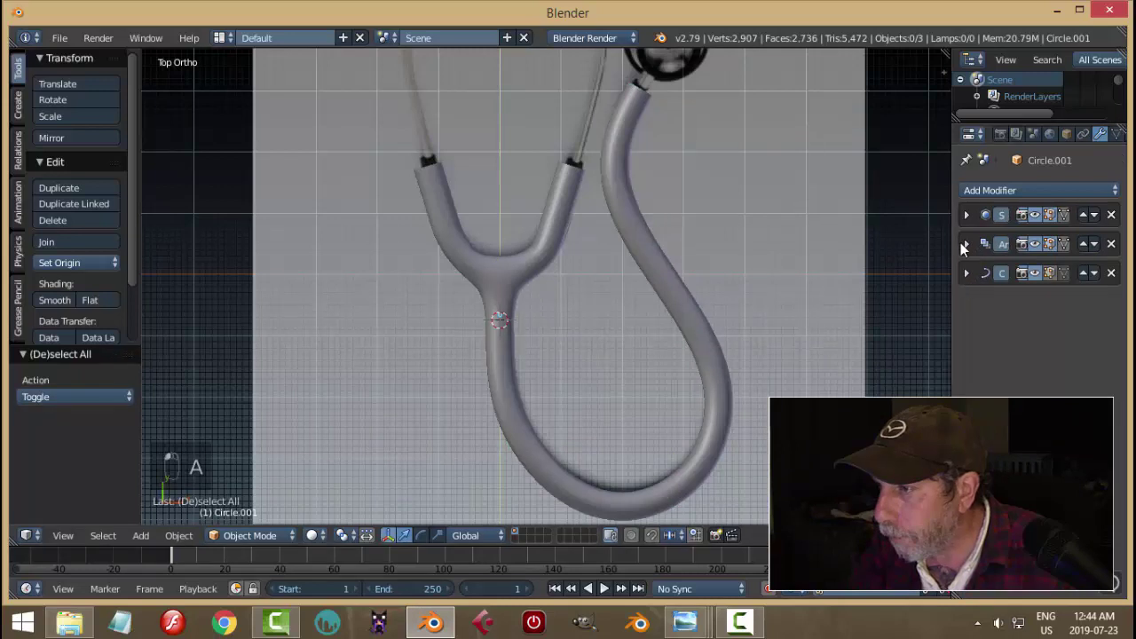
{"action": "left_click", "coordinate": [966, 215]}
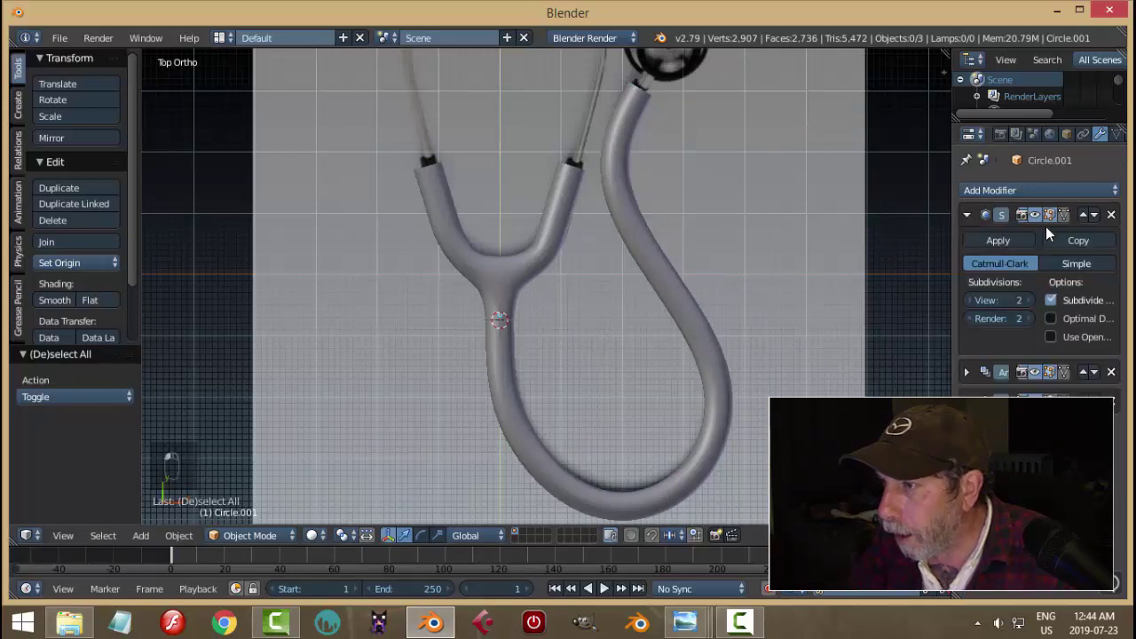
{"action": "left_click", "coordinate": [966, 216]}
{"action": "left_click", "coordinate": [965, 244]}
{"action": "left_click", "coordinate": [980, 263]}
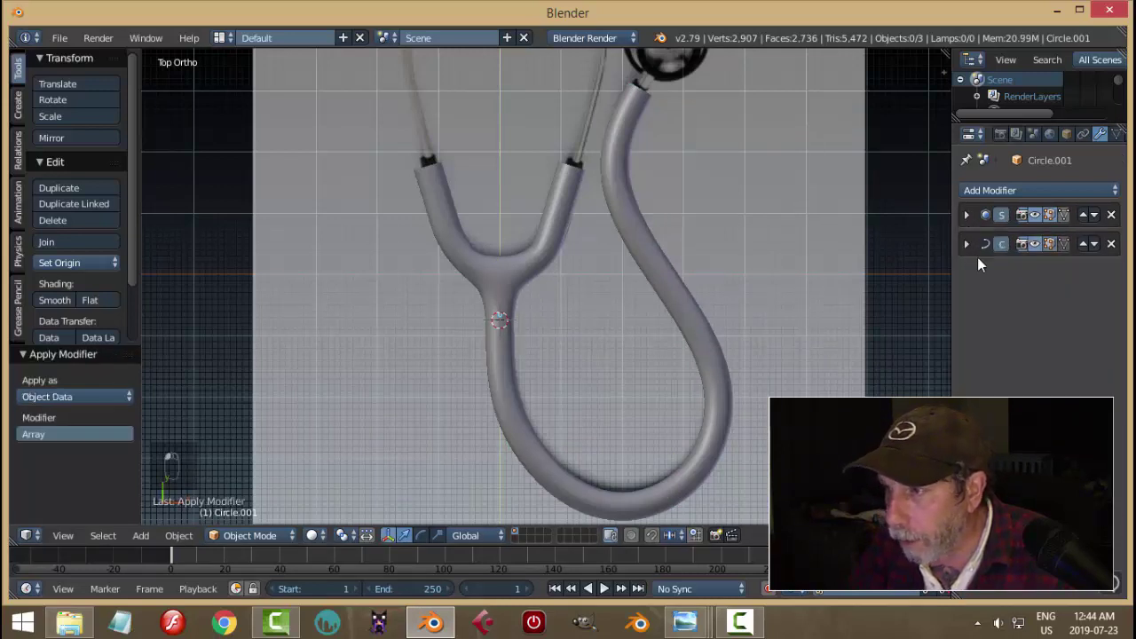
{"action": "left_click", "coordinate": [967, 244]}
{"action": "left_click", "coordinate": [981, 268]}
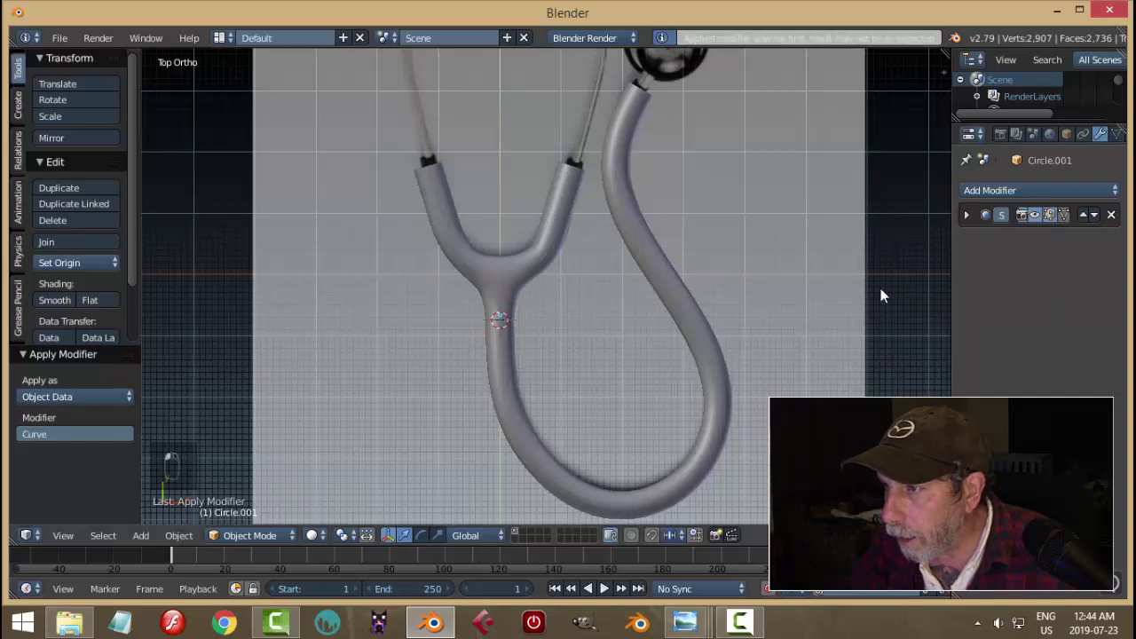
Nudge the hose about 0.007 in Y so its upper edge meets the base of the Y-shaped junction
{"action": "scroll", "coordinate": [537, 354], "scroll_direction": "up", "scroll_amount": 6}
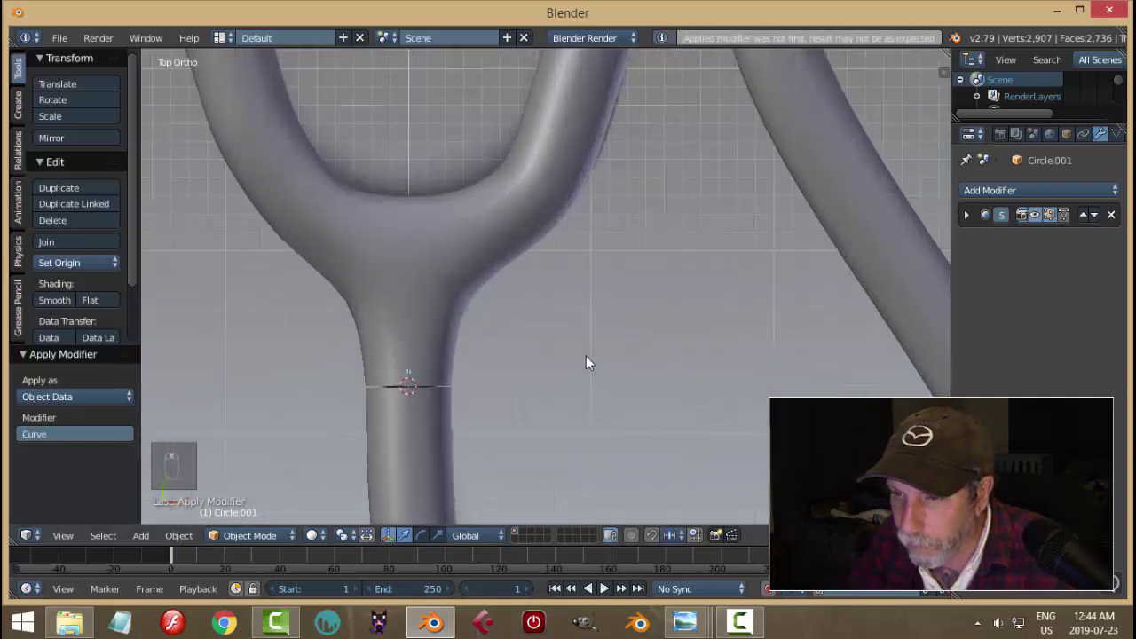
{"action": "scroll", "coordinate": [586, 356], "scroll_direction": "up", "scroll_amount": 1}
{"action": "middle_click_drag", "start_coordinate": [586, 356], "coordinate": [651, 304], "text": "shift"}
{"action": "scroll", "coordinate": [652, 303], "scroll_direction": "up", "scroll_amount": 3}
{"action": "right_click", "coordinate": [571, 341]}
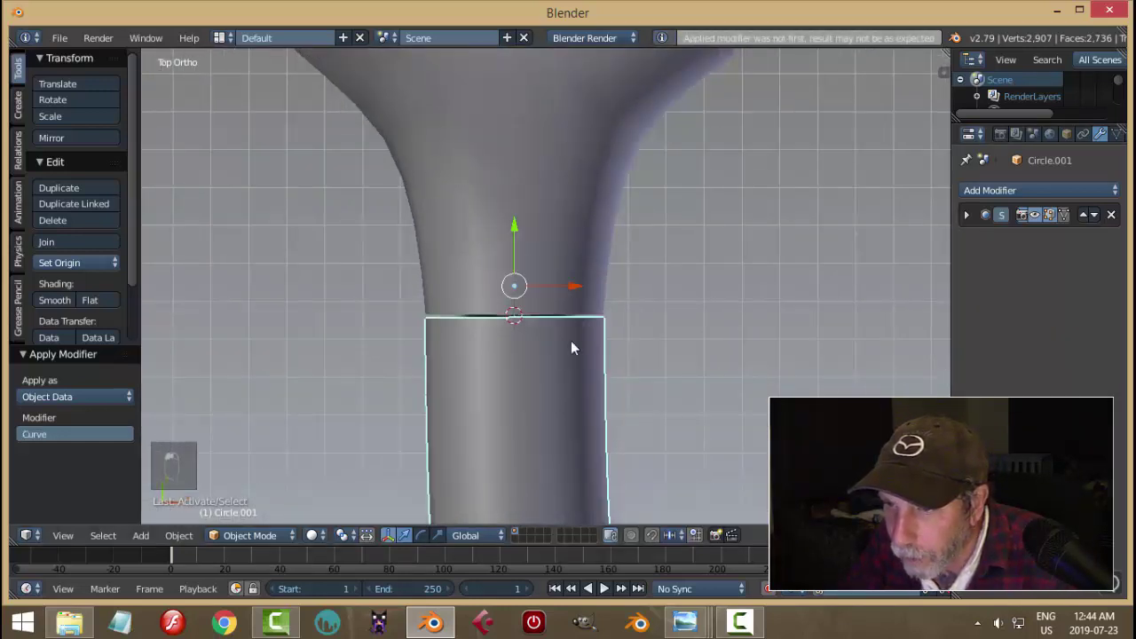
{"action": "right_click", "coordinate": [587, 276], "text": "shift"}
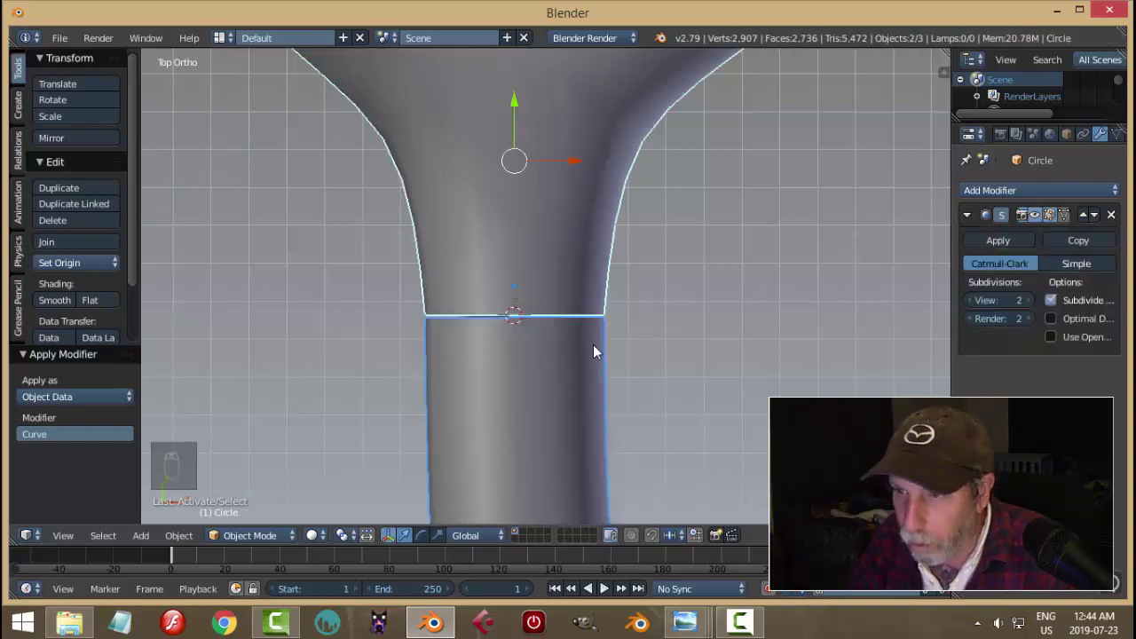
{"action": "right_click", "coordinate": [549, 368]}
{"action": "key", "text": "g"}
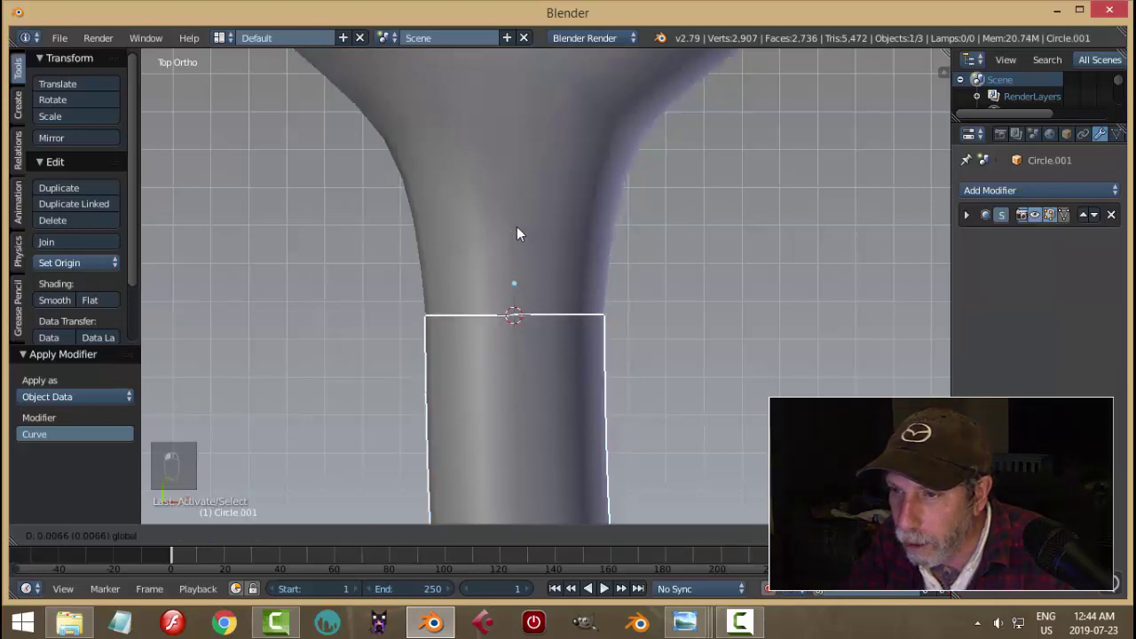
{"action": "left_click", "coordinate": [519, 233]}
{"action": "scroll", "coordinate": [652, 334], "scroll_direction": "up", "scroll_amount": 3}
{"action": "scroll", "coordinate": [653, 333], "scroll_direction": "down", "scroll_amount": 2}
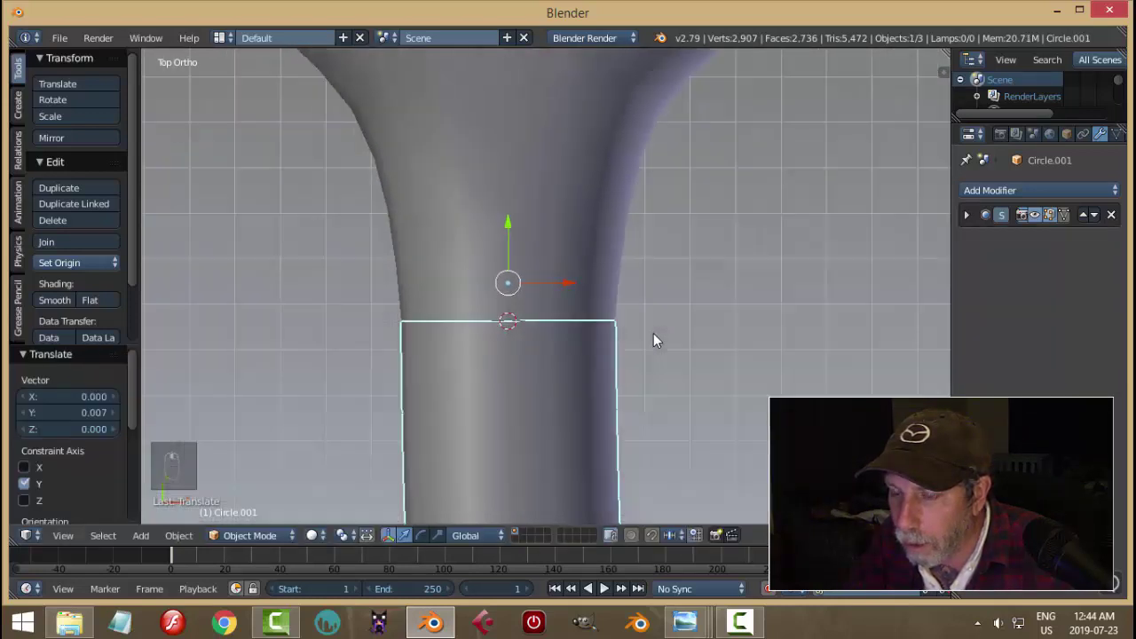
Enable snapping and move the hose's entire mesh about 0.48 in Y to snap its end onto the Y-shaped junction
{"action": "left_click", "coordinate": [674, 538]}
{"action": "left_click", "coordinate": [682, 477]}
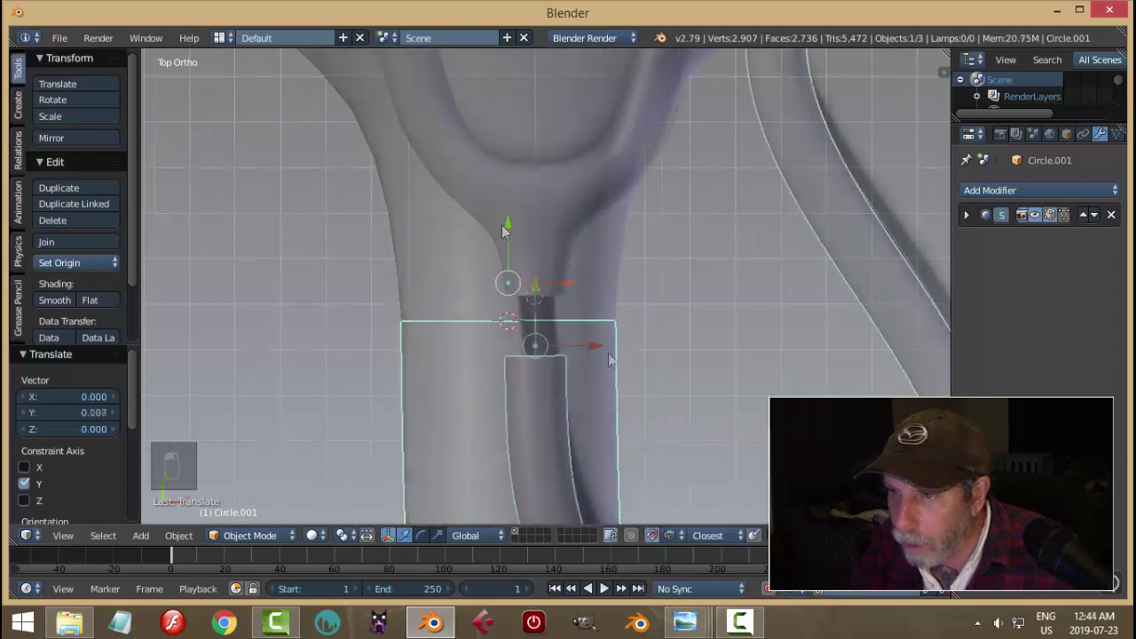
{"action": "key", "text": "Tab"}
{"action": "key", "text": "a"}
{"action": "key", "text": "a"}
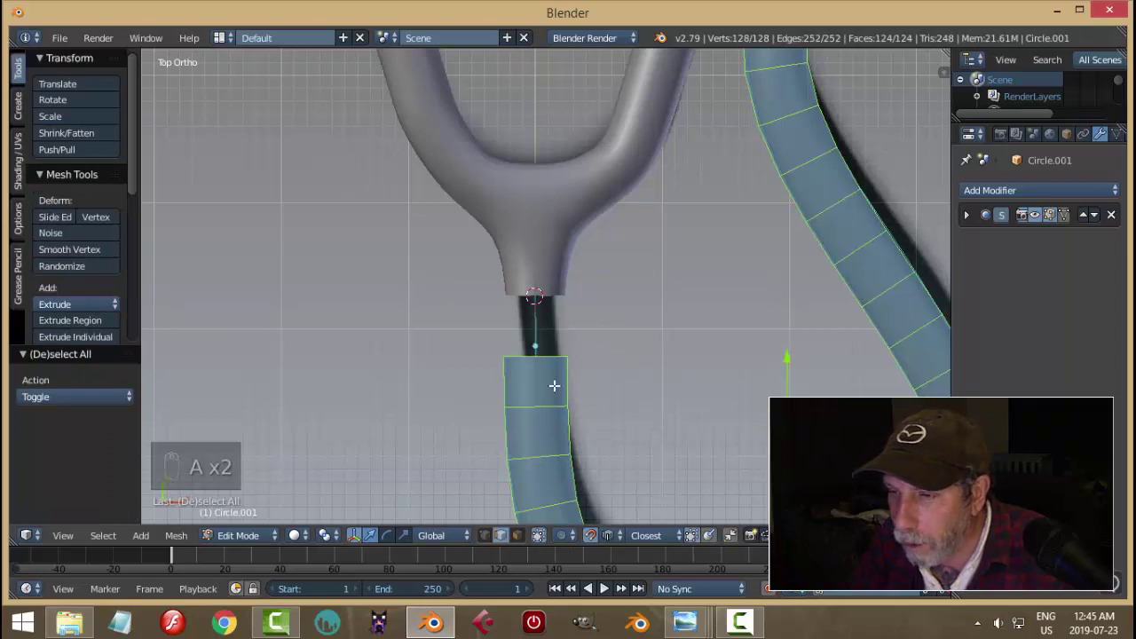
{"action": "key", "text": "g"}
{"action": "key", "text": "y"}
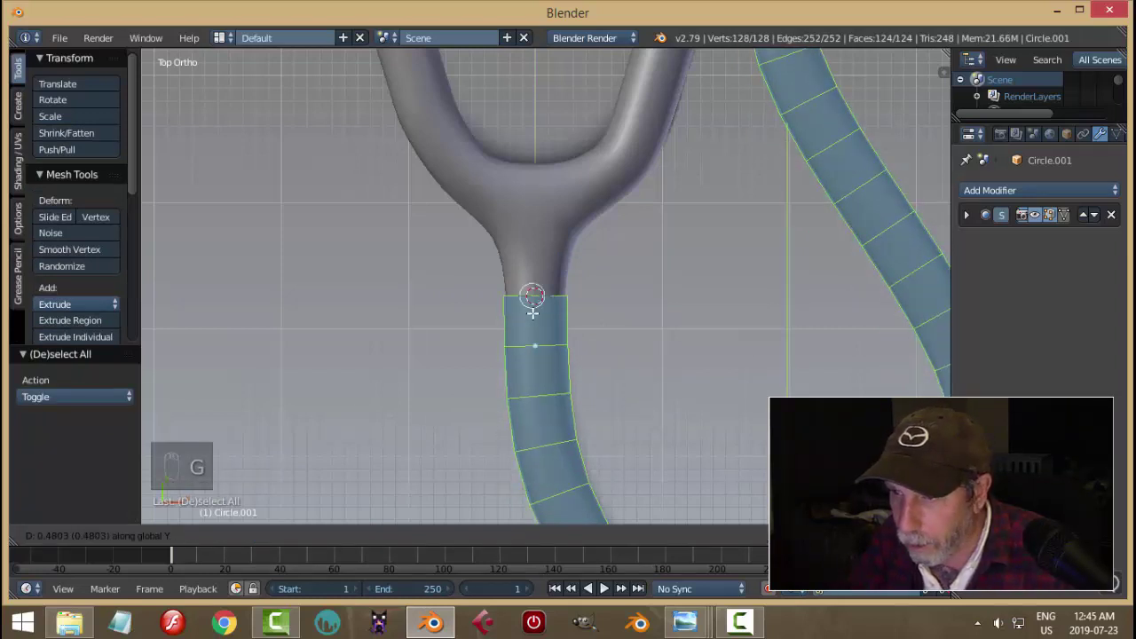
{"action": "left_click", "coordinate": [628, 328]}
{"action": "scroll", "coordinate": [631, 333], "scroll_direction": "up", "scroll_amount": 5}
{"action": "key", "text": "a"}
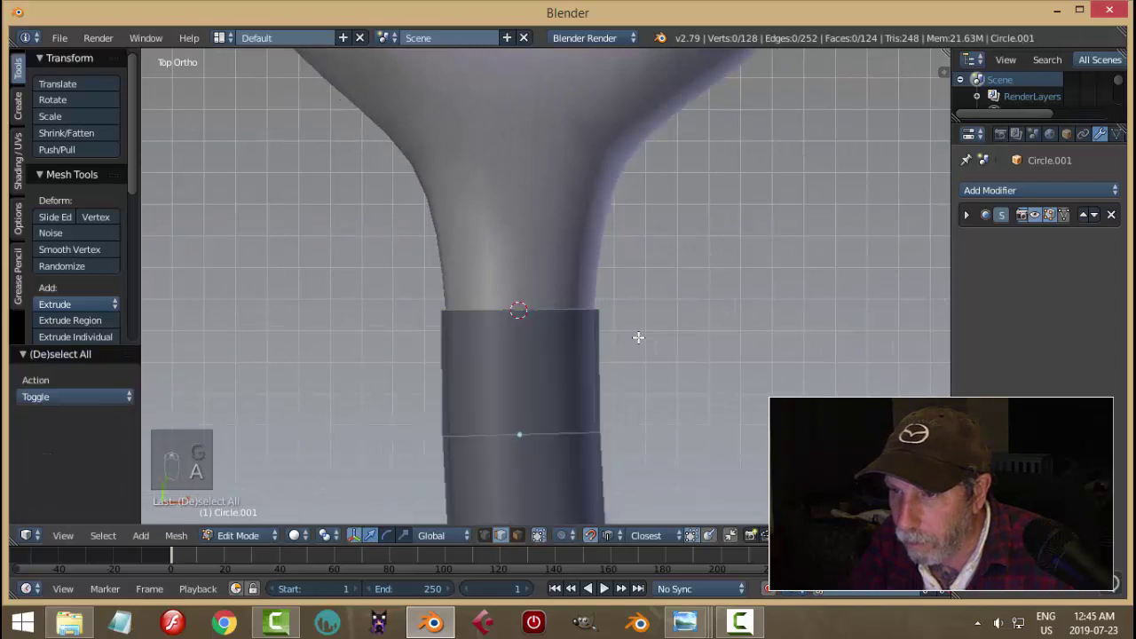
Join the hose and the Y-shaped junction into one object, with the junction as the active object
{"action": "key", "text": "Tab"}
{"action": "key", "text": "a"}
{"action": "scroll", "coordinate": [643, 338], "scroll_direction": "down", "scroll_amount": 2}
{"action": "right_click", "coordinate": [565, 340]}
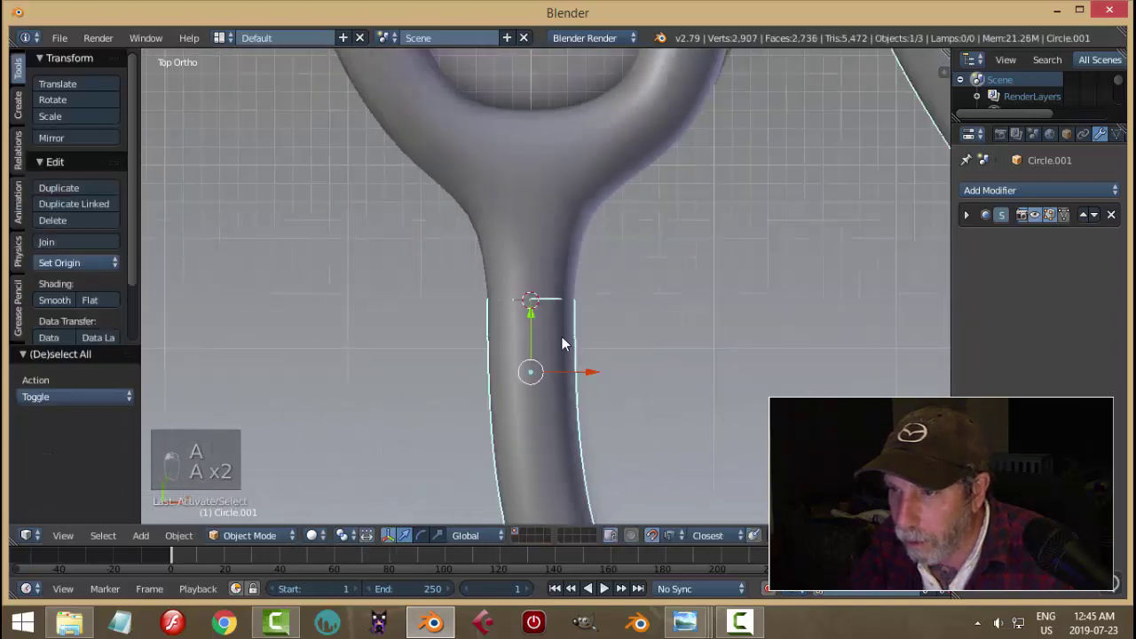
{"action": "right_click", "coordinate": [586, 249], "text": "shift"}
{"action": "key", "text": "ctrl+j"}
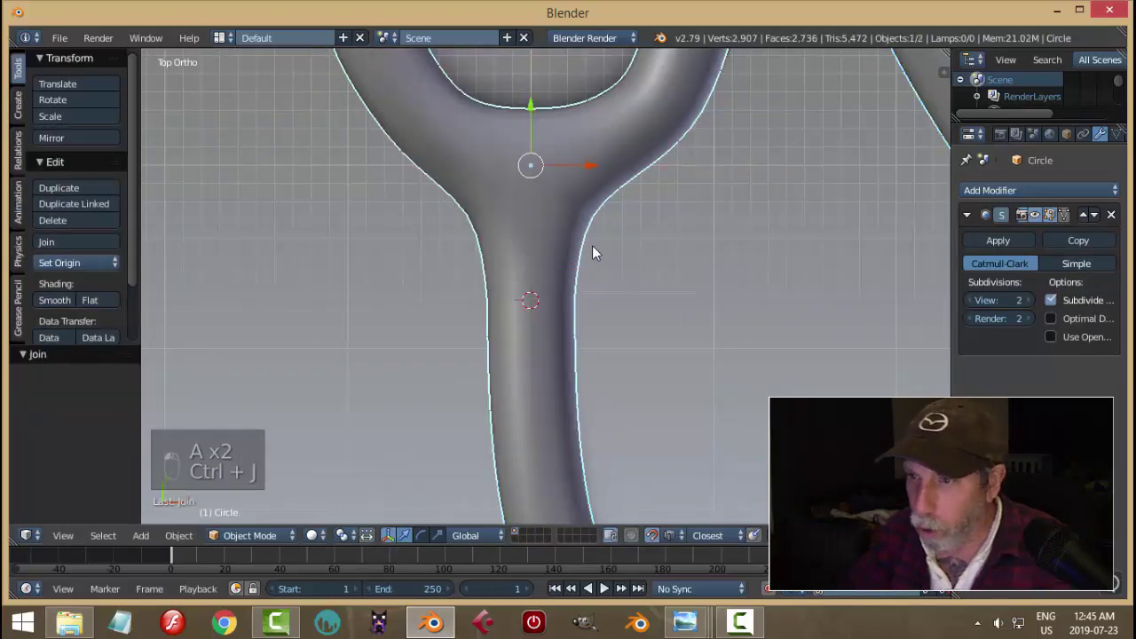
Run Remove Doubles on all vertices of the joined stethoscope tubing
{"action": "key", "text": "ctrl+Tab"}
{"action": "key", "text": "a"}
{"action": "key", "text": "a"}
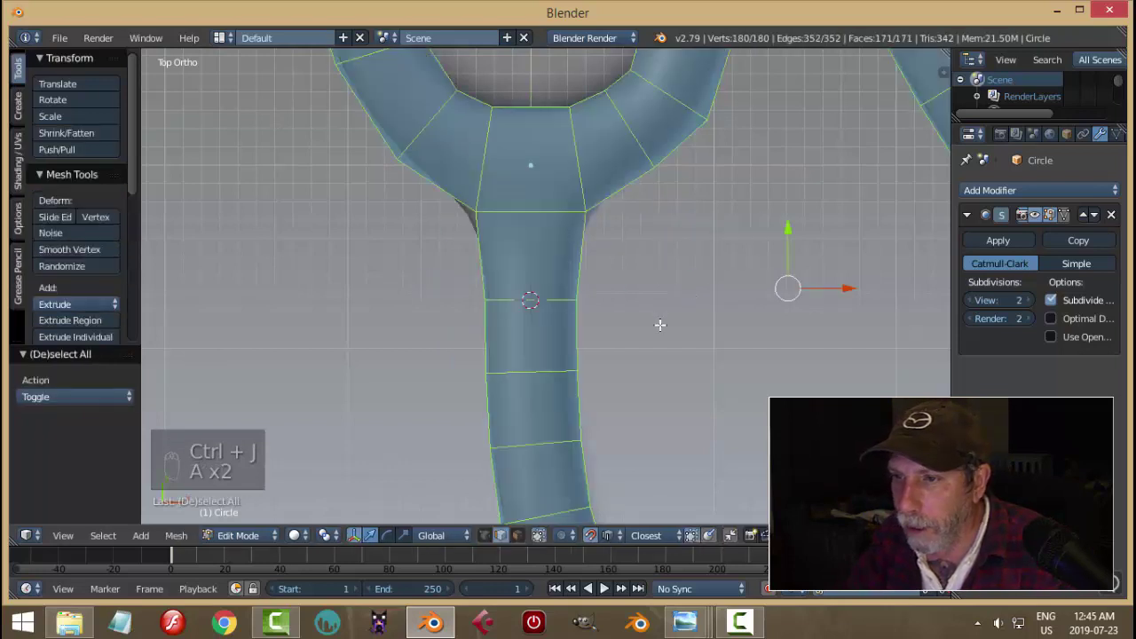
{"action": "key", "text": "w"}
{"action": "left_click", "coordinate": [661, 304]}
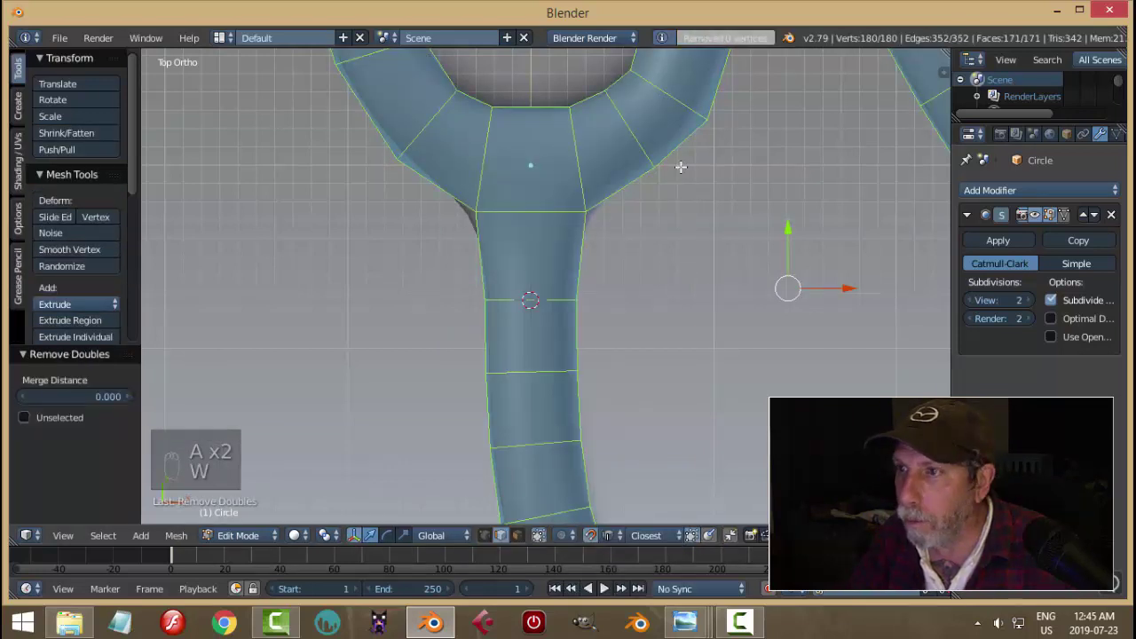
{"action": "key", "text": "a"}
{"action": "key", "text": "Tab"}
{"action": "left_click", "coordinate": [527, 297]}
{"action": "scroll", "coordinate": [654, 303], "scroll_direction": "down", "scroll_amount": 4}
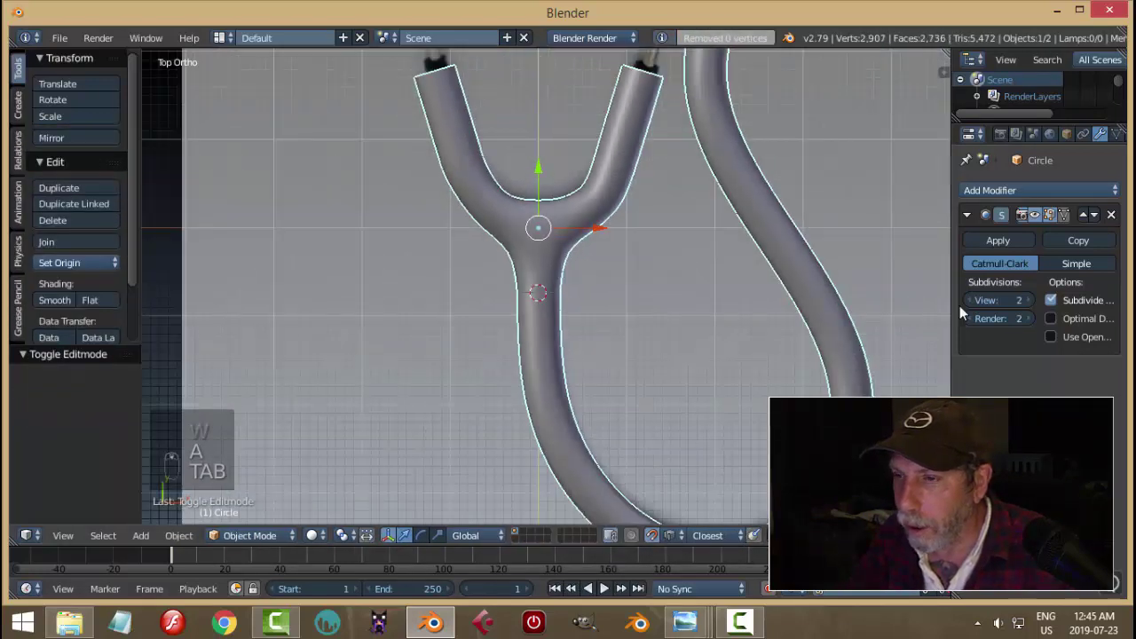
Raise the tubing's viewport subdivision level to 3 and apply smooth shading
{"action": "left_click", "coordinate": [1026, 301]}
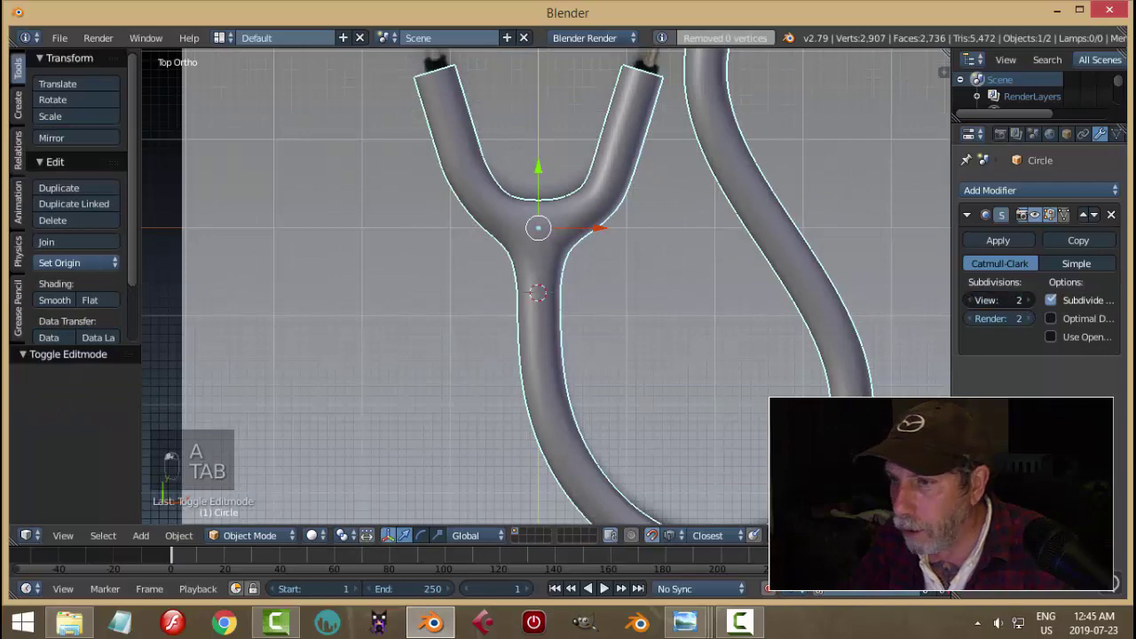
{"action": "left_click", "coordinate": [55, 300]}
{"action": "key", "text": "a"}
{"action": "scroll", "coordinate": [631, 283], "scroll_direction": "down", "scroll_amount": 5}
{"action": "middle_click_drag", "start_coordinate": [631, 283], "coordinate": [546, 214]}
{"action": "middle_click_drag", "start_coordinate": [646, 325], "coordinate": [743, 321]}
{"action": "key", "text": "KP_7"}
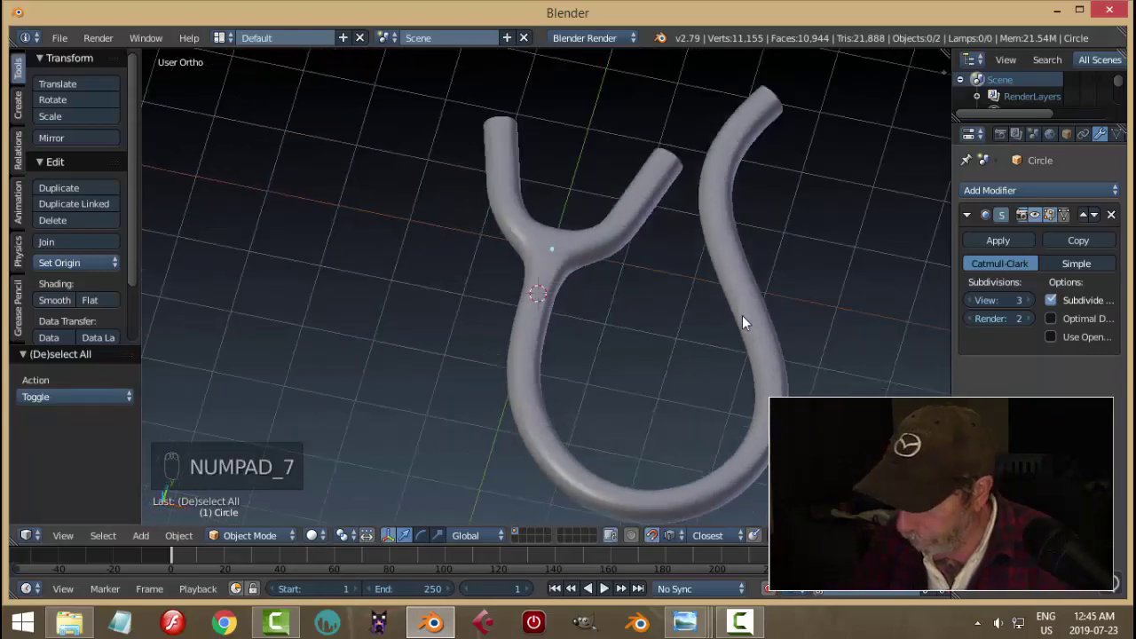
Select the open end edge loops of both Y-junction arms and set the pivot point to Individual Origins
{"action": "scroll", "coordinate": [588, 285], "scroll_direction": "down", "scroll_amount": 5}
{"action": "scroll", "coordinate": [612, 376], "scroll_direction": "up", "scroll_amount": 3}
{"action": "scroll", "coordinate": [612, 375], "scroll_direction": "up", "scroll_amount": 6}
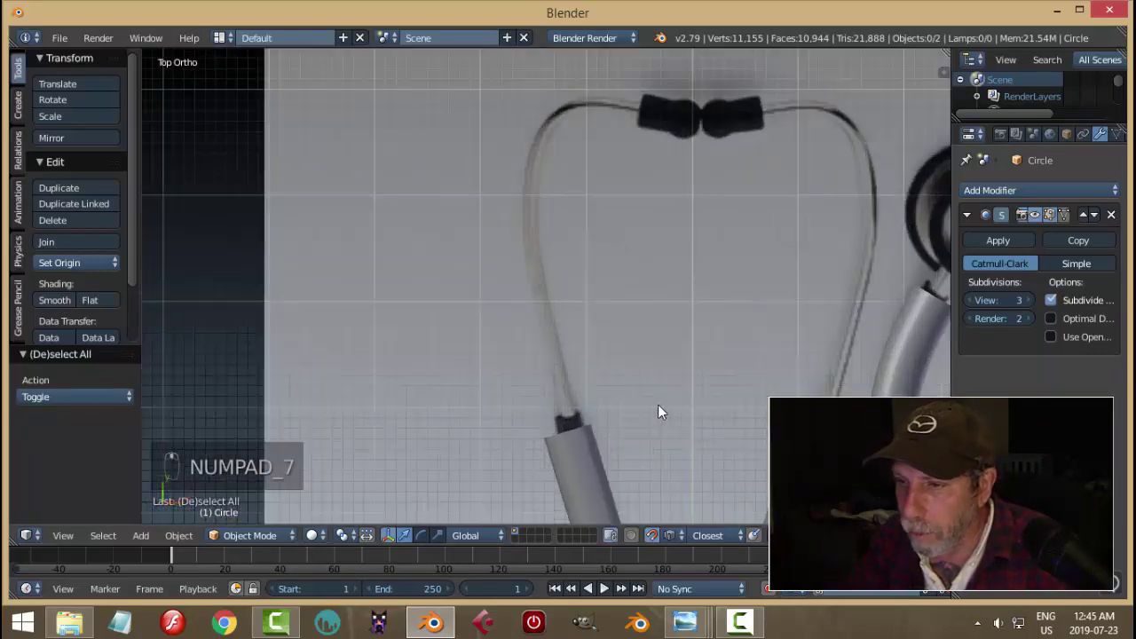
{"action": "right_click", "coordinate": [600, 349]}
{"action": "key", "text": "Tab"}
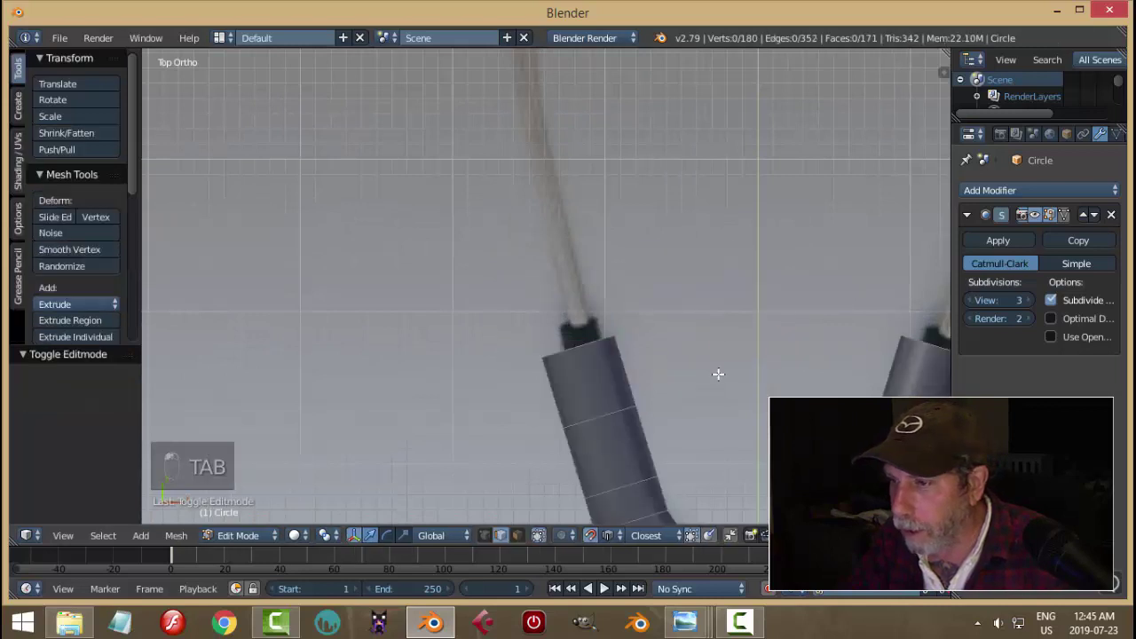
{"action": "middle_click_drag", "start_coordinate": [718, 375], "coordinate": [738, 445]}
{"action": "key", "text": "ctrl+Tab"}
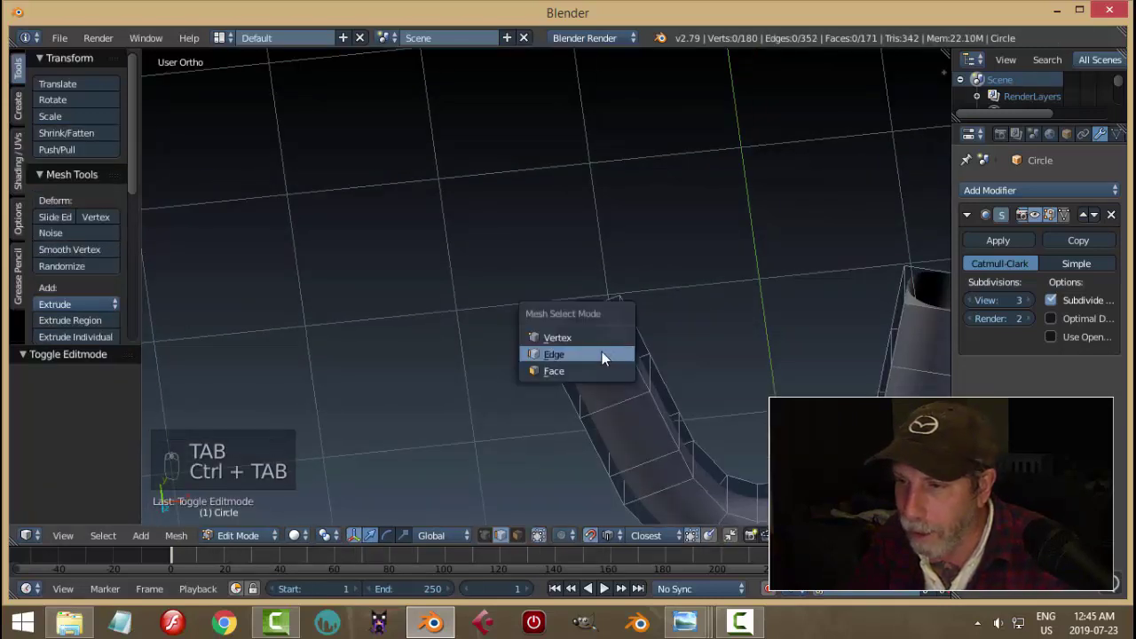
{"action": "left_click", "coordinate": [602, 353]}
{"action": "right_click", "coordinate": [606, 333], "text": "alt"}
{"action": "scroll", "coordinate": [702, 355], "scroll_direction": "down", "scroll_amount": 4}
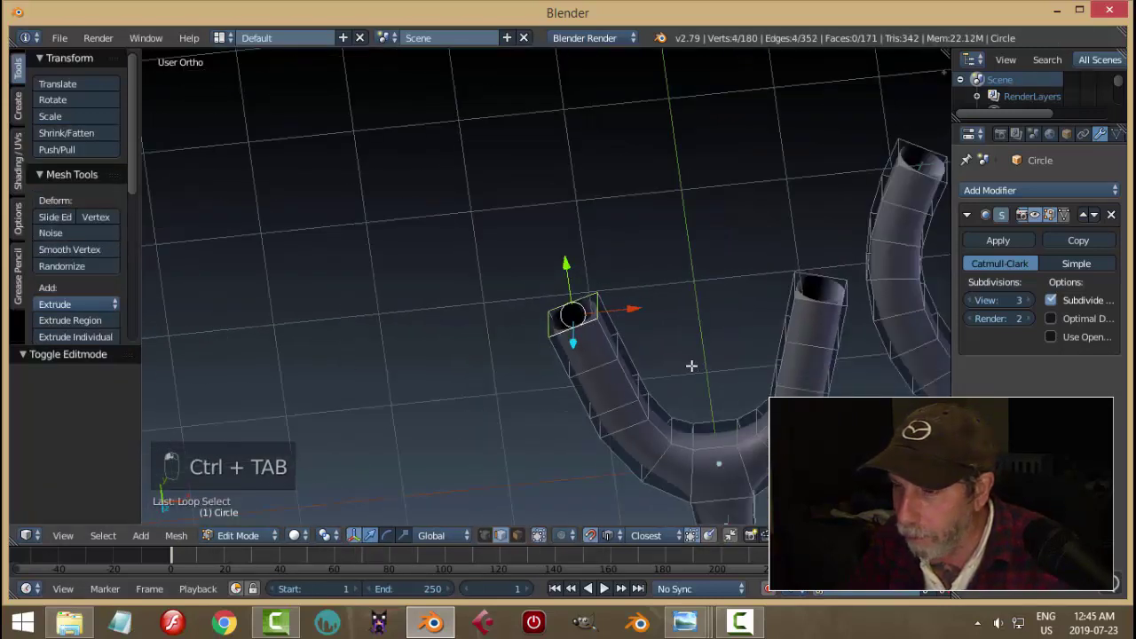
{"action": "scroll", "coordinate": [690, 365], "scroll_direction": "up", "scroll_amount": 2}
{"action": "right_click", "coordinate": [808, 303], "text": "alt+shift"}
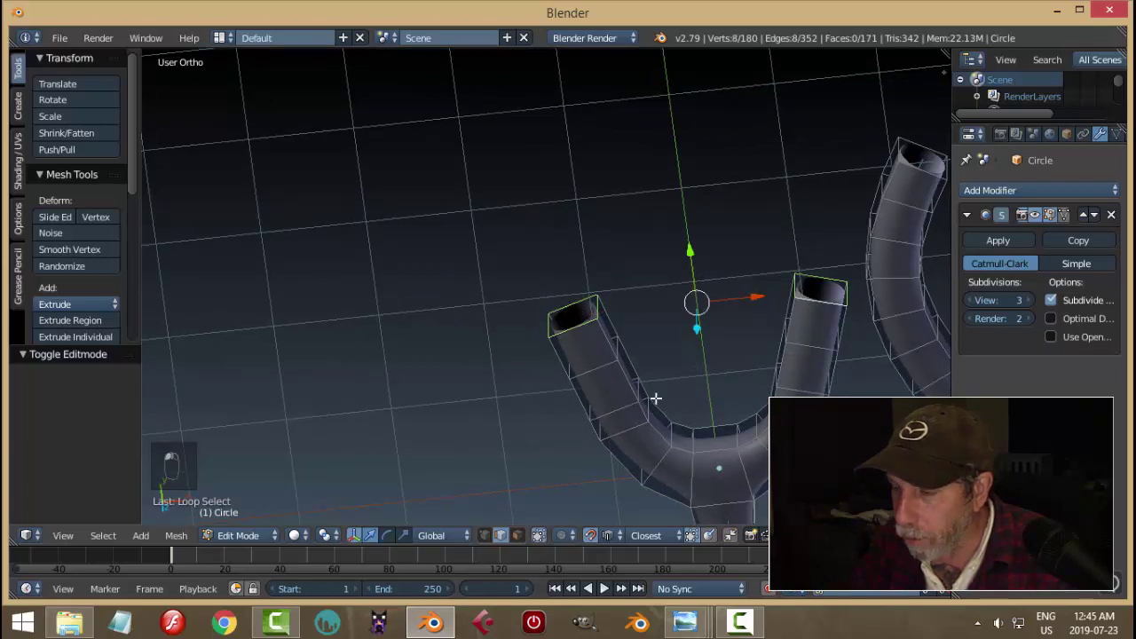
{"action": "left_click", "coordinate": [332, 535]}
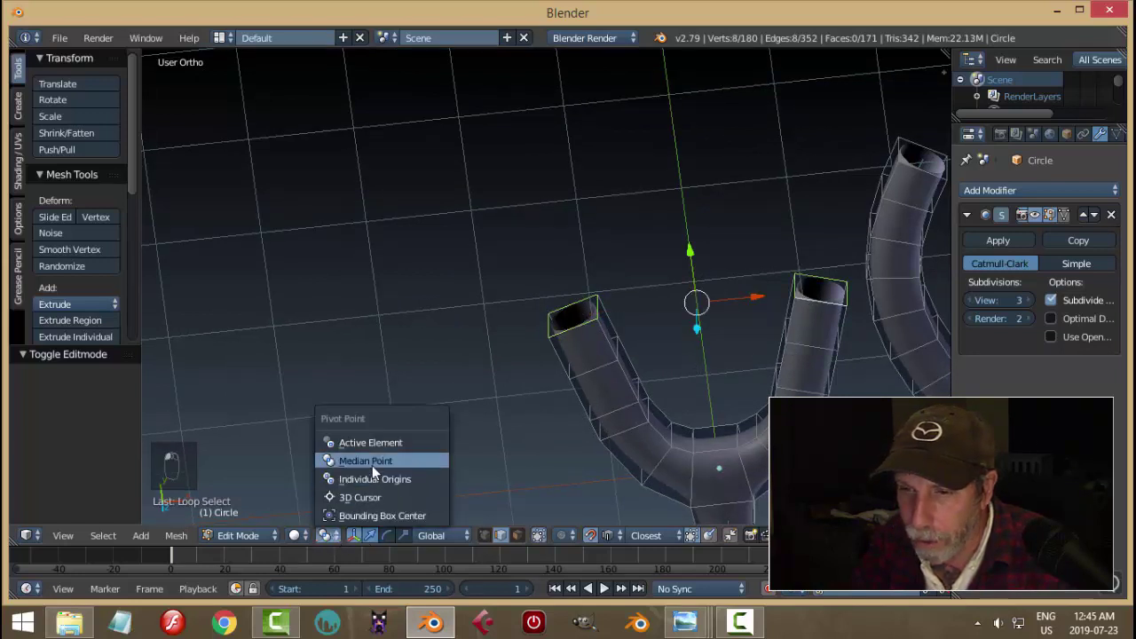
{"action": "left_click", "coordinate": [471, 446]}
{"action": "key", "text": "e"}
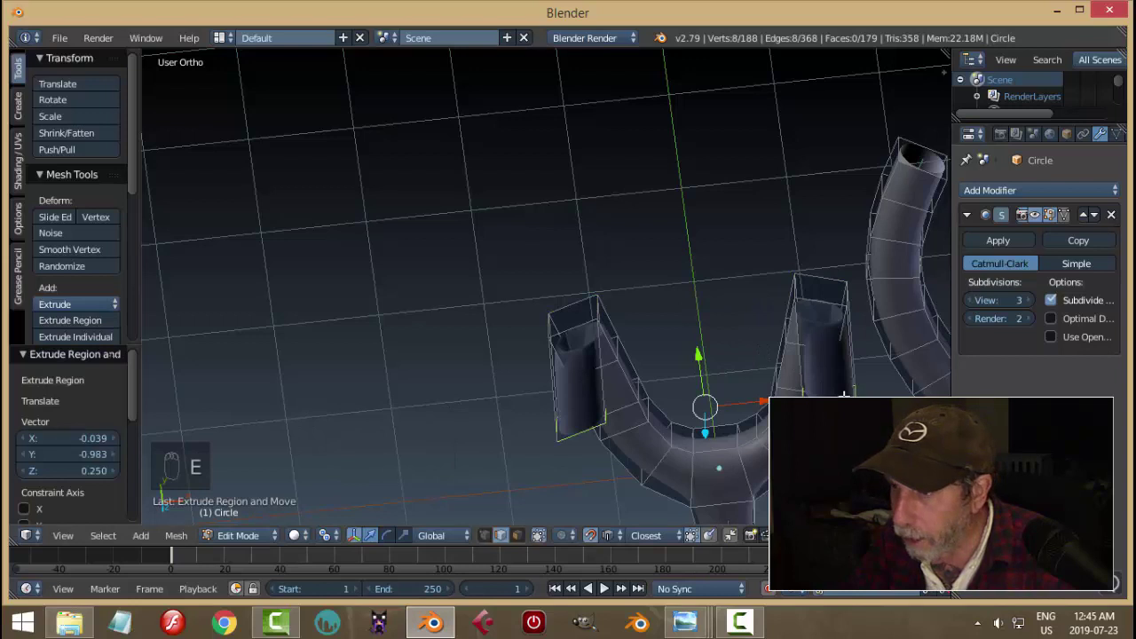
{"action": "key", "text": "Escape"}
{"action": "key", "text": "ctrl+z"}
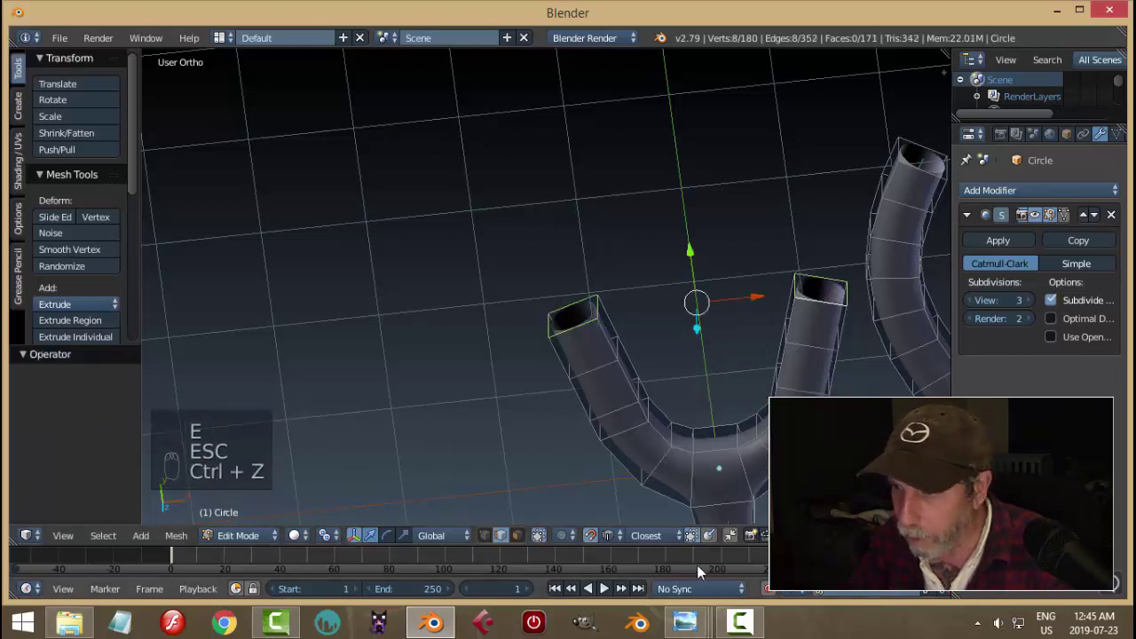
Extrude the end edge loops of both Y-junction arms in place and scale them inward to about 0.69 to form rims
{"action": "key", "text": "s"}
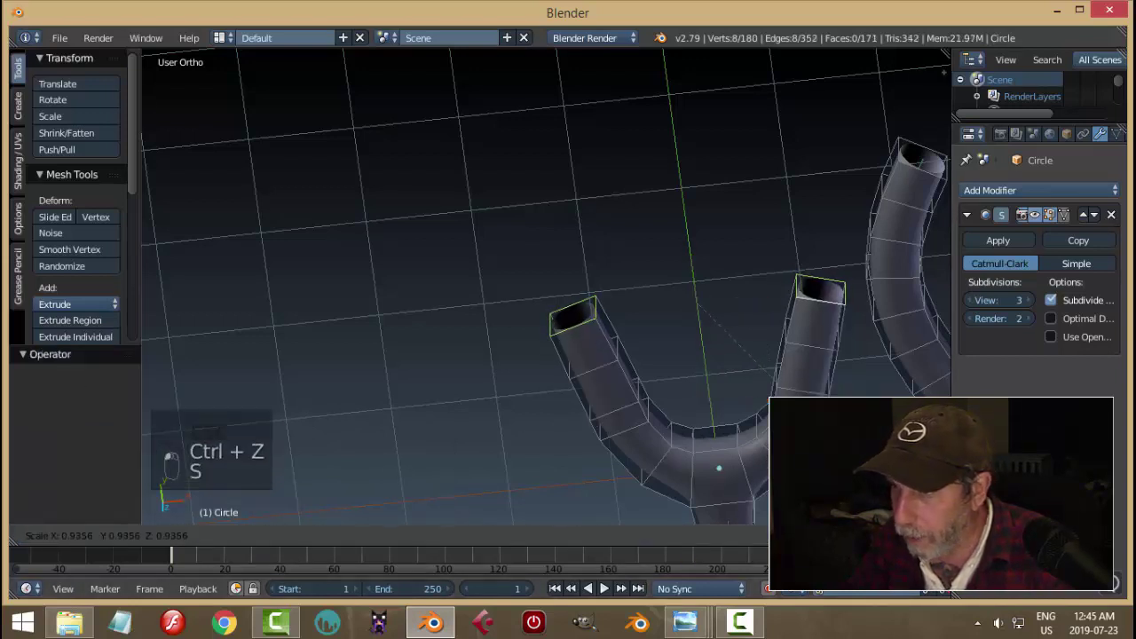
{"action": "key", "text": "e"}
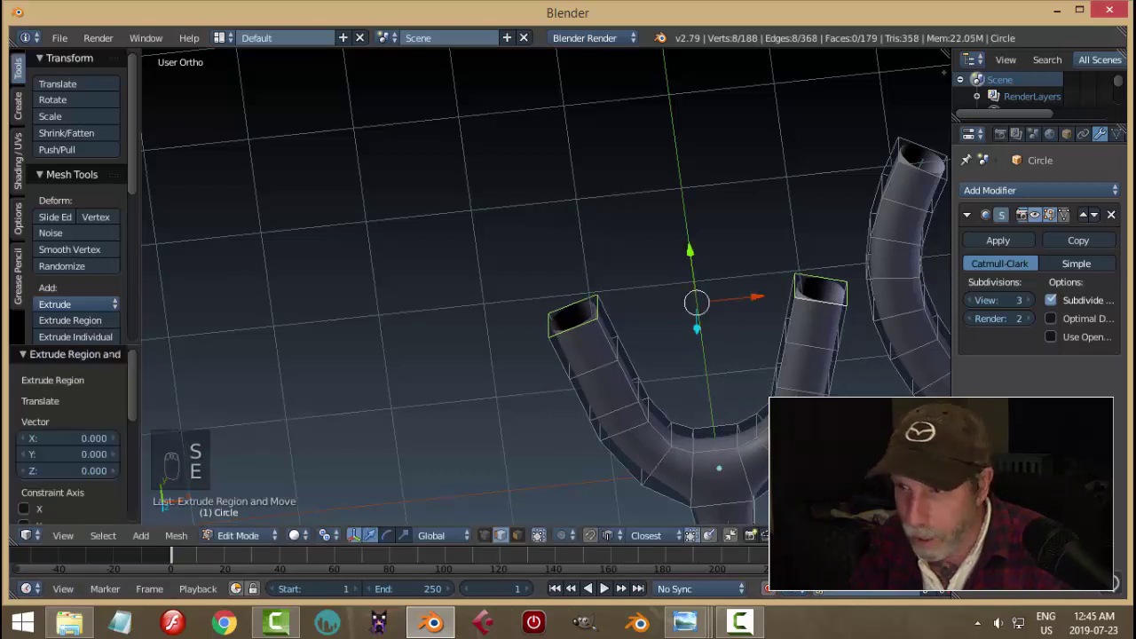
{"action": "key", "text": "s"}
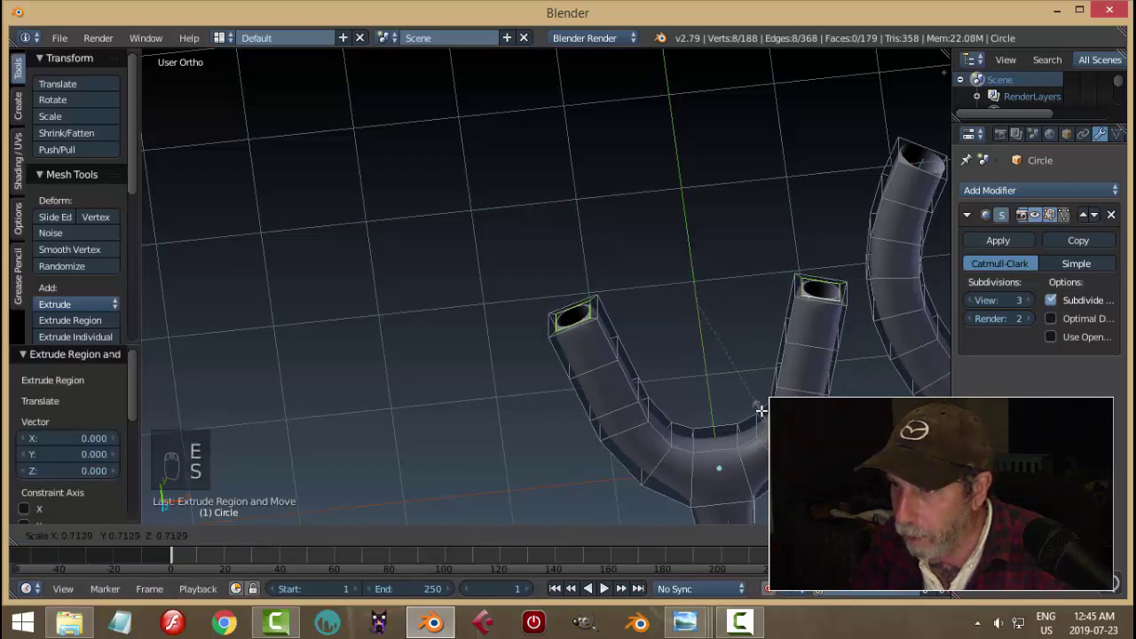
{"action": "left_click", "coordinate": [760, 409]}
Add a loop cut close to the open end of each Y-junction arm and return to Object Mode
{"action": "key", "text": "ctrl+r"}
{"action": "left_click", "coordinate": [603, 336]}
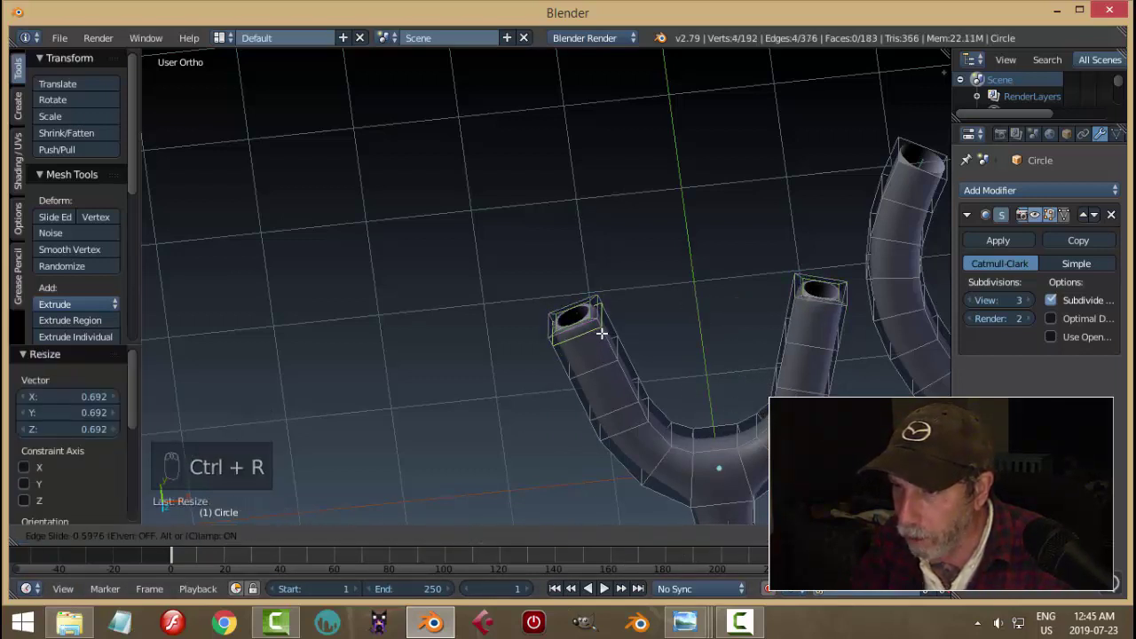
{"action": "left_click", "coordinate": [598, 329]}
{"action": "key", "text": "ctrl+r"}
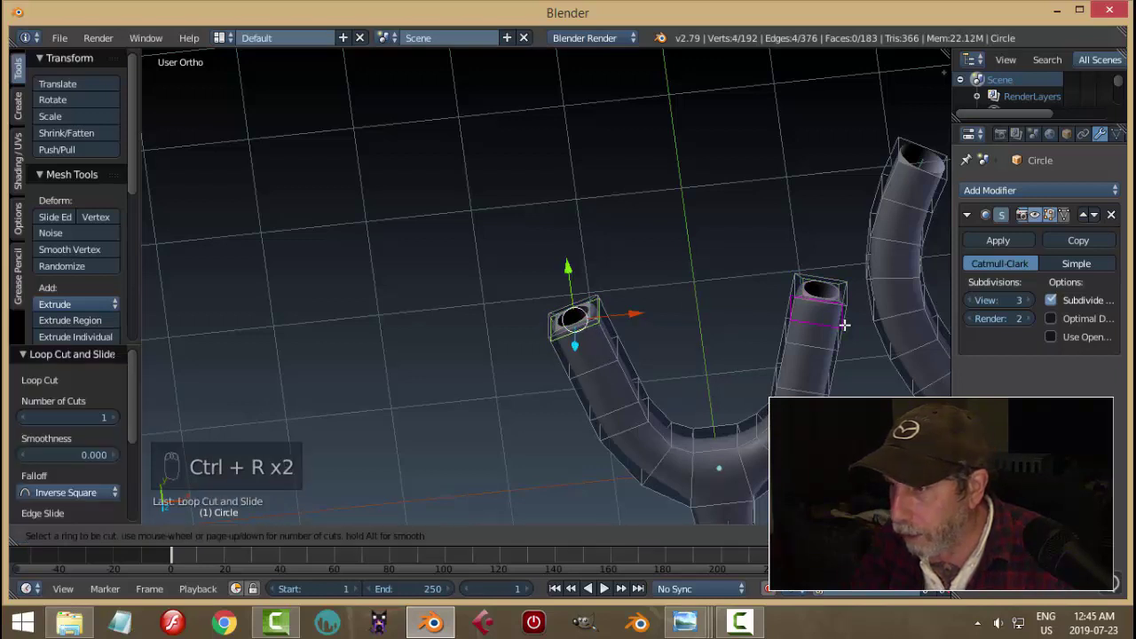
{"action": "left_click", "coordinate": [841, 312]}
{"action": "left_click", "coordinate": [825, 309]}
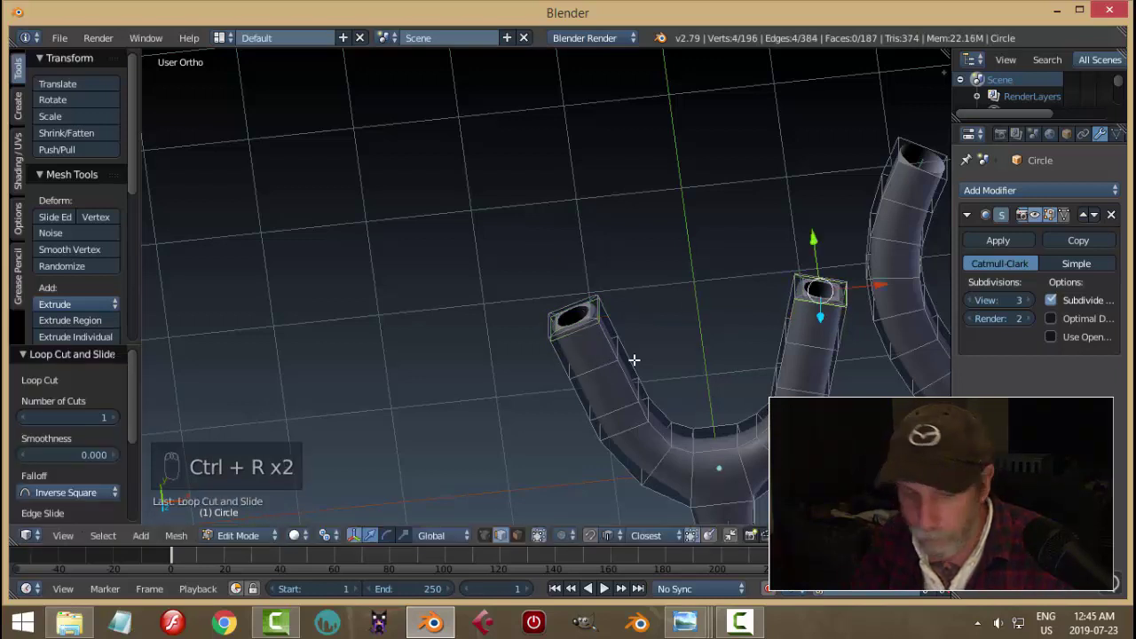
{"action": "key", "text": "a"}
{"action": "key", "text": "Tab"}
{"action": "left_click", "coordinate": [536, 369]}
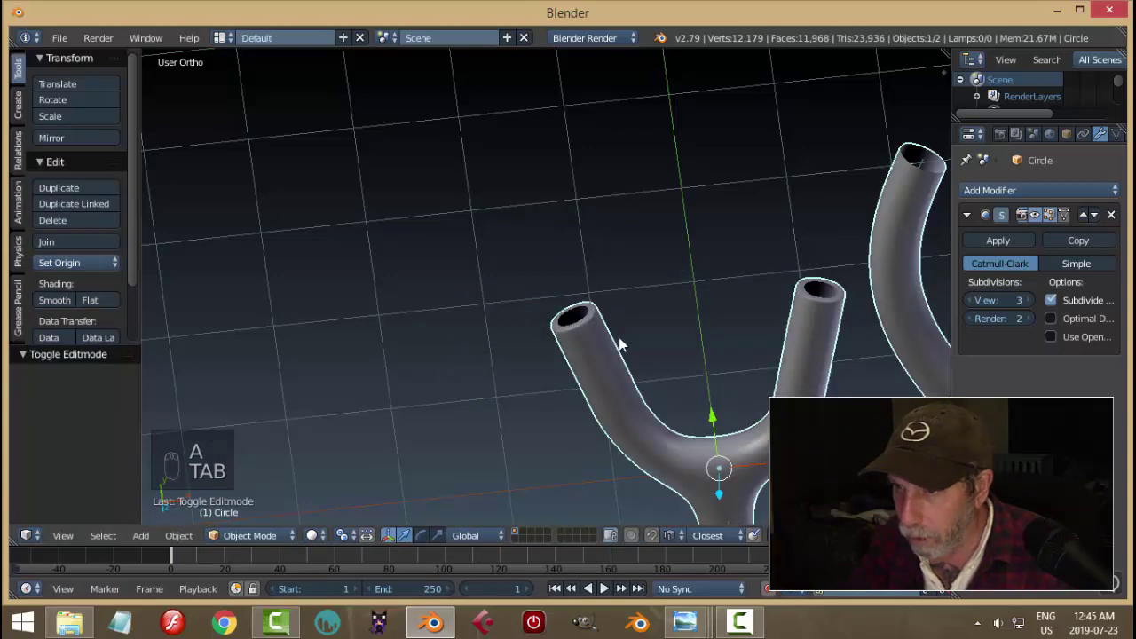
{"action": "scroll", "coordinate": [619, 341], "scroll_direction": "up", "scroll_amount": 3}
{"action": "scroll", "coordinate": [619, 339], "scroll_direction": "down", "scroll_amount": 3}
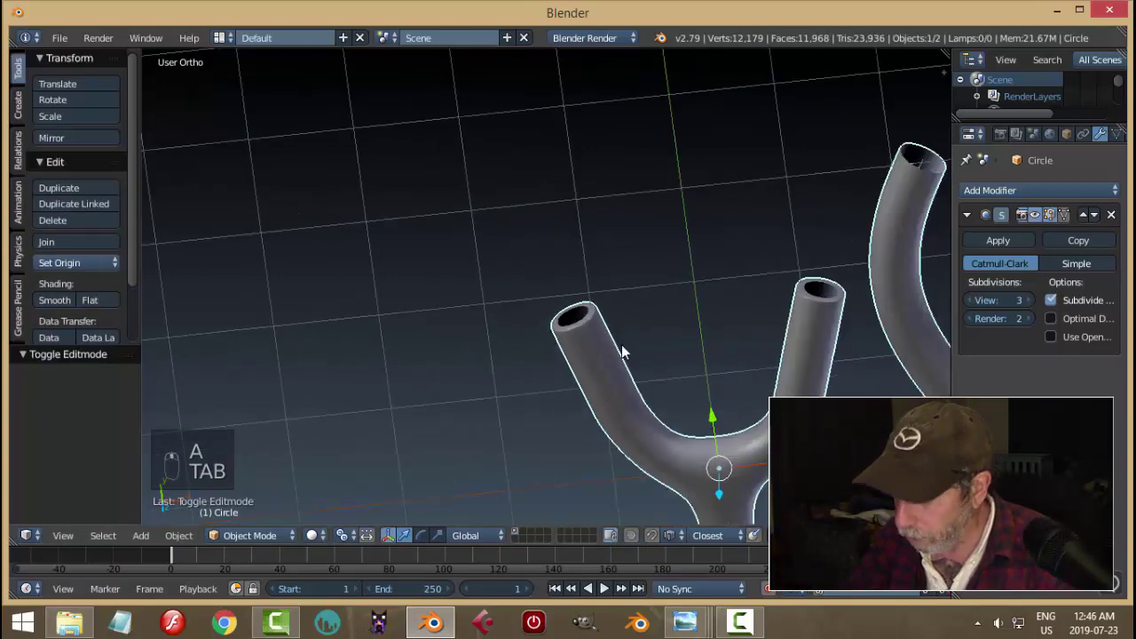
Set the pivot point to Median Point, working in the top view over the reference image
{"action": "key", "text": "KP_7"}
{"action": "scroll", "coordinate": [635, 366], "scroll_direction": "up", "scroll_amount": 3}
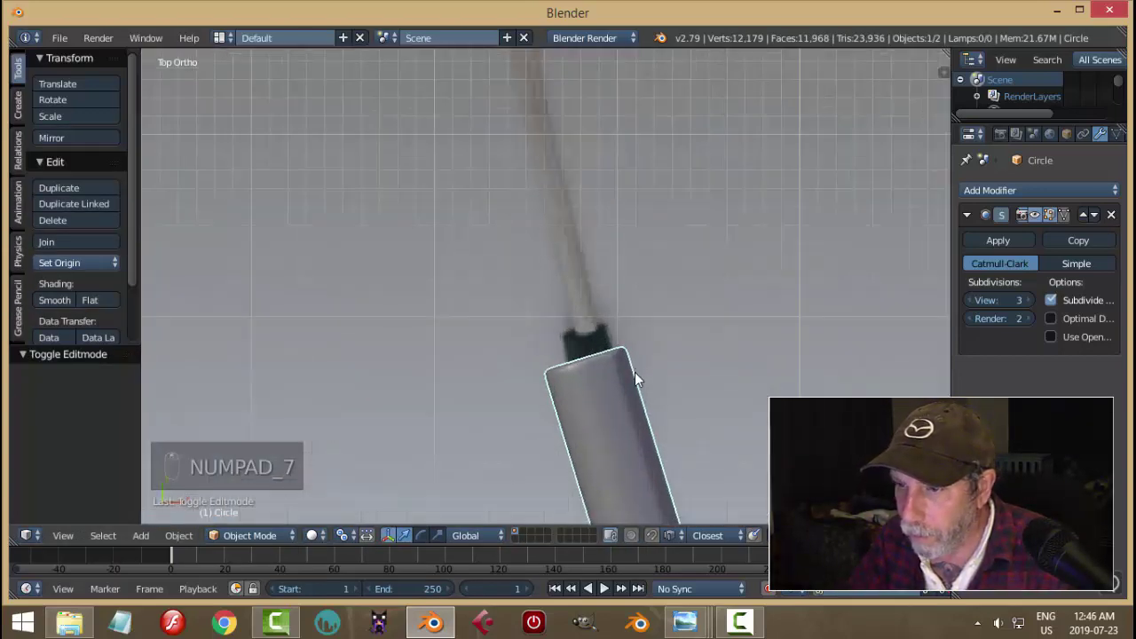
{"action": "left_click", "coordinate": [349, 535]}
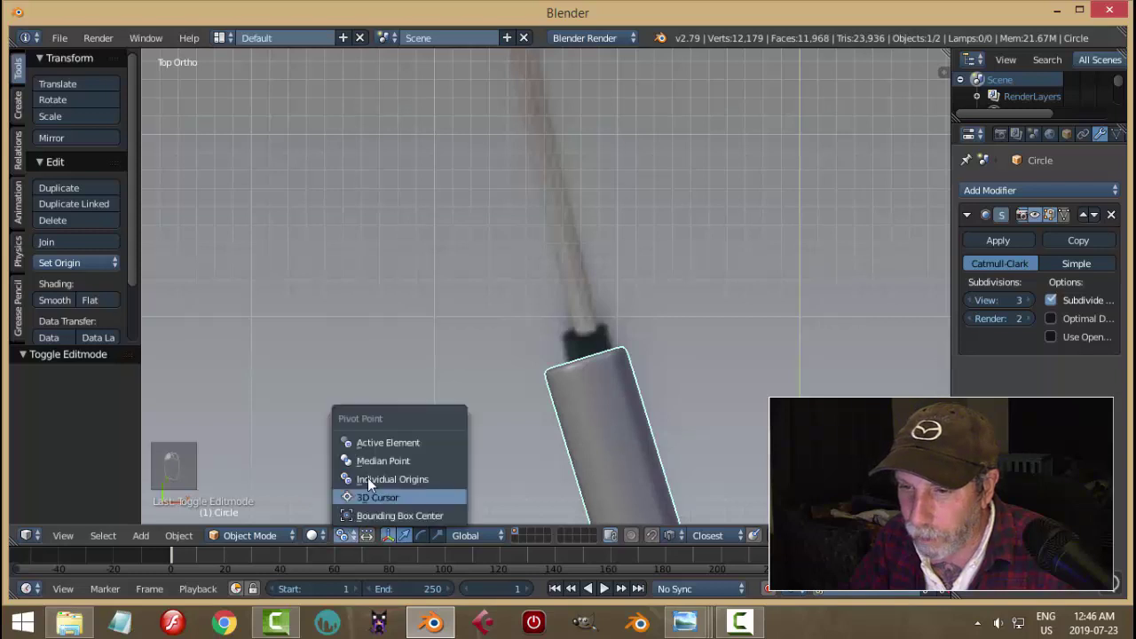
{"action": "left_click", "coordinate": [373, 461]}
Select the rim edge loop at the left arm's open end and snap the 3D cursor to it
{"action": "middle_click_drag", "start_coordinate": [742, 397], "coordinate": [746, 451]}
{"action": "key", "text": "Tab"}
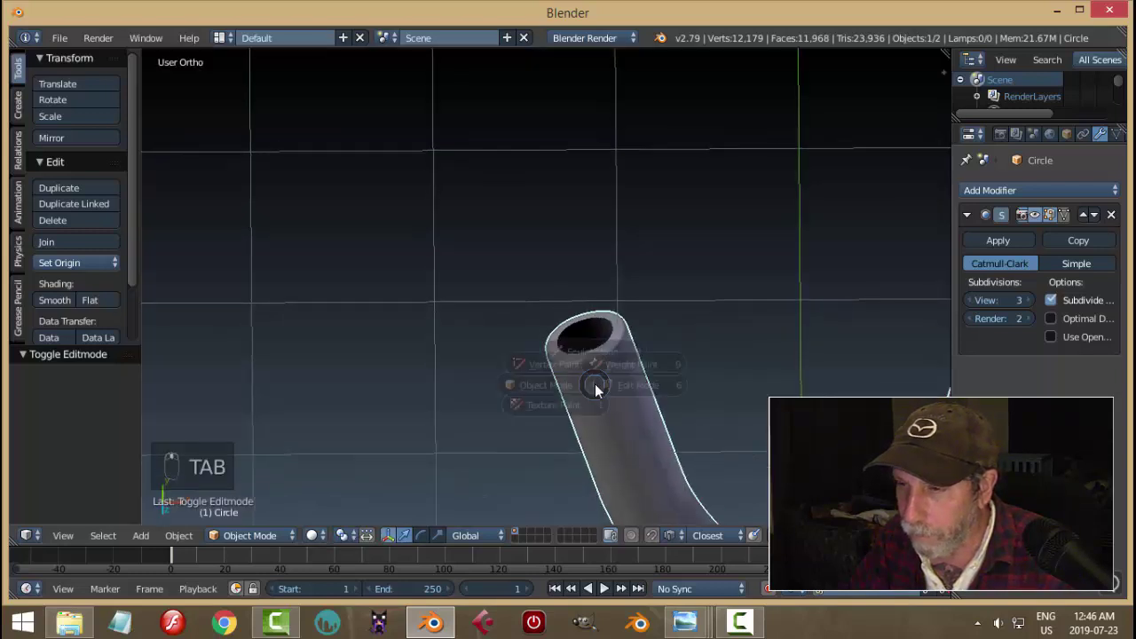
{"action": "key", "text": "ctrl+Tab"}
{"action": "left_click", "coordinate": [583, 360]}
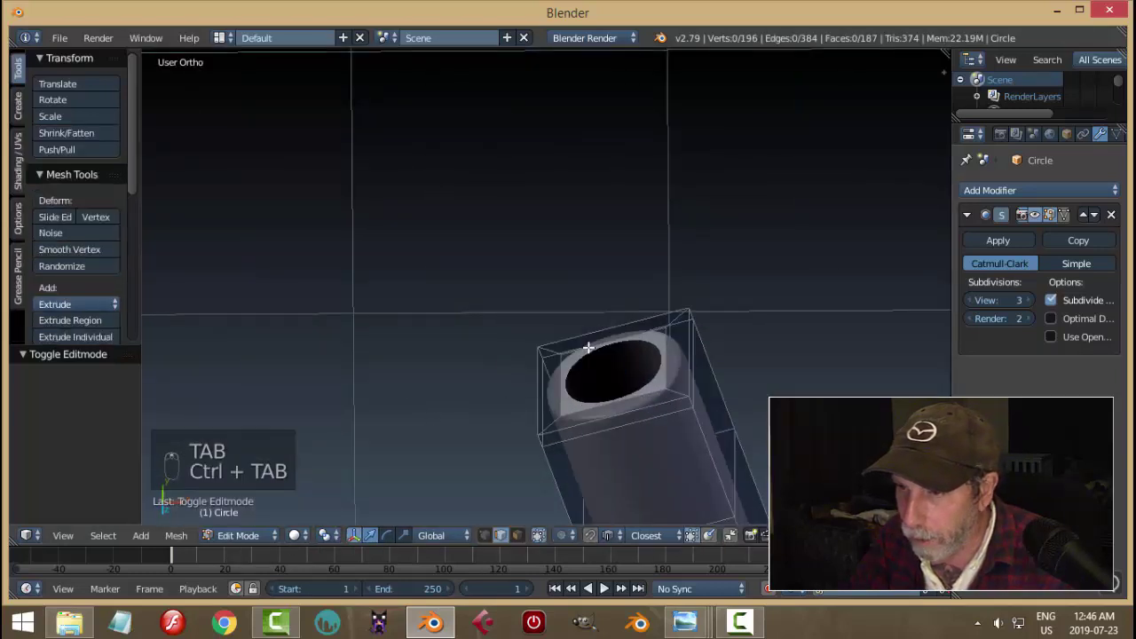
{"action": "left_click", "coordinate": [596, 346], "text": "alt"}
{"action": "middle_click_drag", "start_coordinate": [702, 370], "coordinate": [676, 318]}
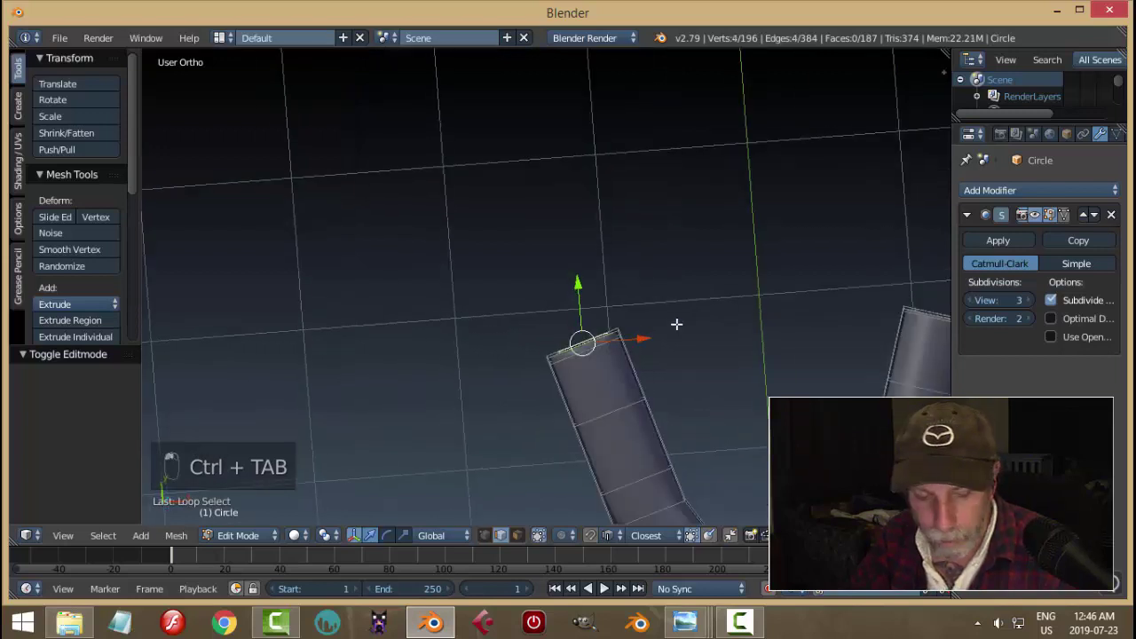
{"action": "key", "text": "shift+s"}
{"action": "left_click", "coordinate": [676, 324]}
Deselect the mesh, return to Object Mode and add a path curve at the 3D cursor in top view
{"action": "key", "text": "KP_7"}
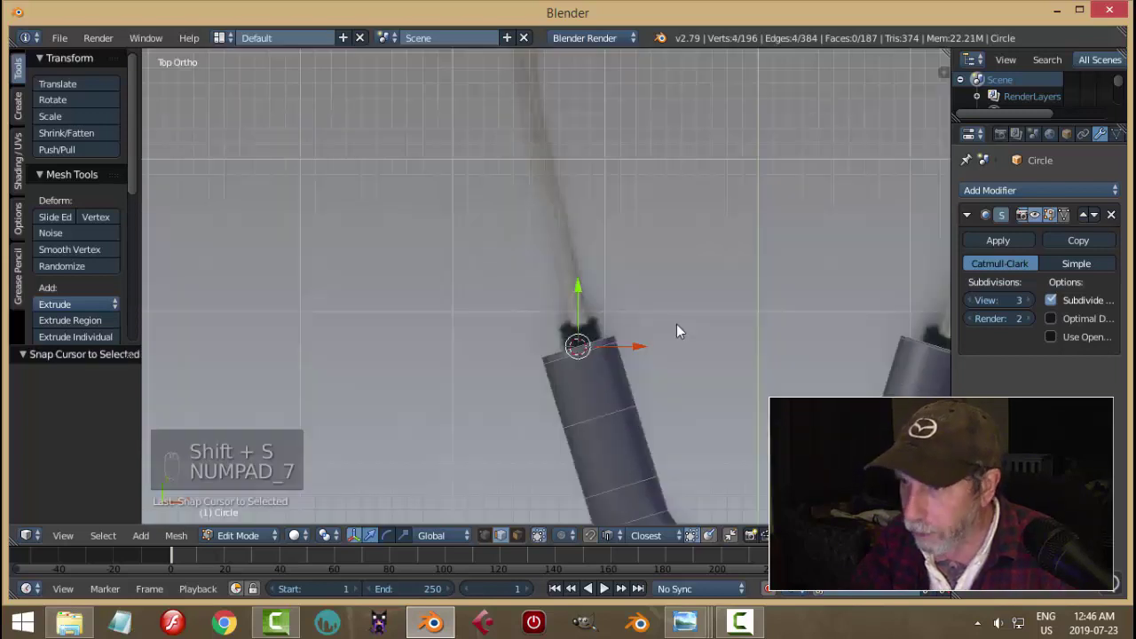
{"action": "scroll", "coordinate": [676, 324], "scroll_direction": "down", "scroll_amount": 6}
{"action": "key", "text": "a"}
{"action": "key", "text": "a"}
{"action": "key", "text": "Tab"}
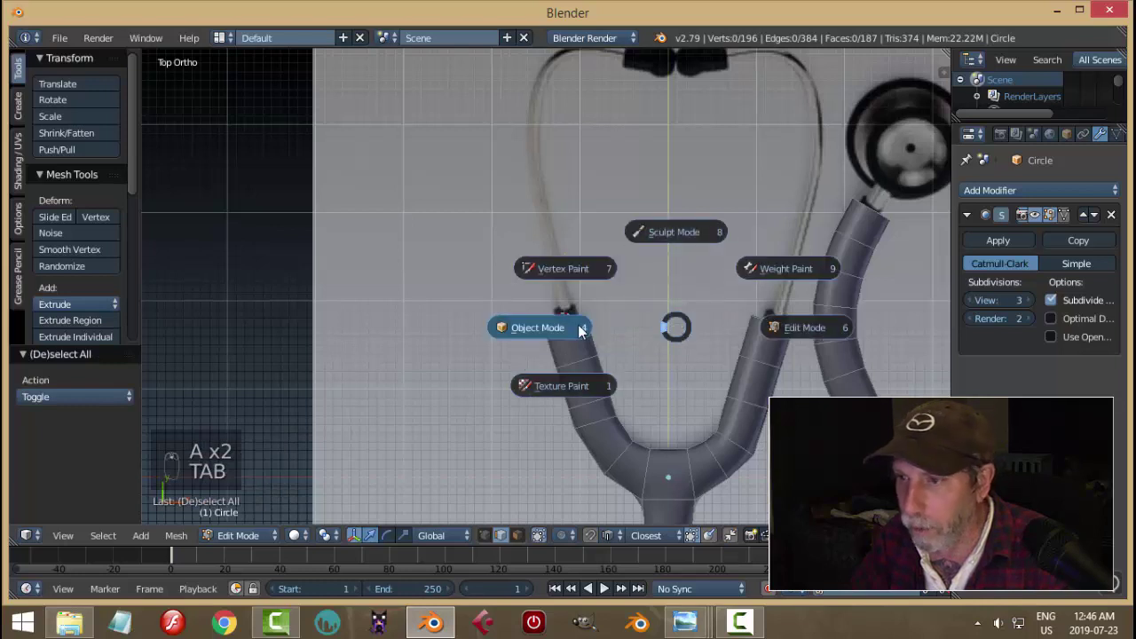
{"action": "left_click", "coordinate": [581, 330]}
{"action": "scroll", "coordinate": [640, 316], "scroll_direction": "up", "scroll_amount": 5}
{"action": "key", "text": "shift+a"}
{"action": "mouse_move", "coordinate": [640, 316]}
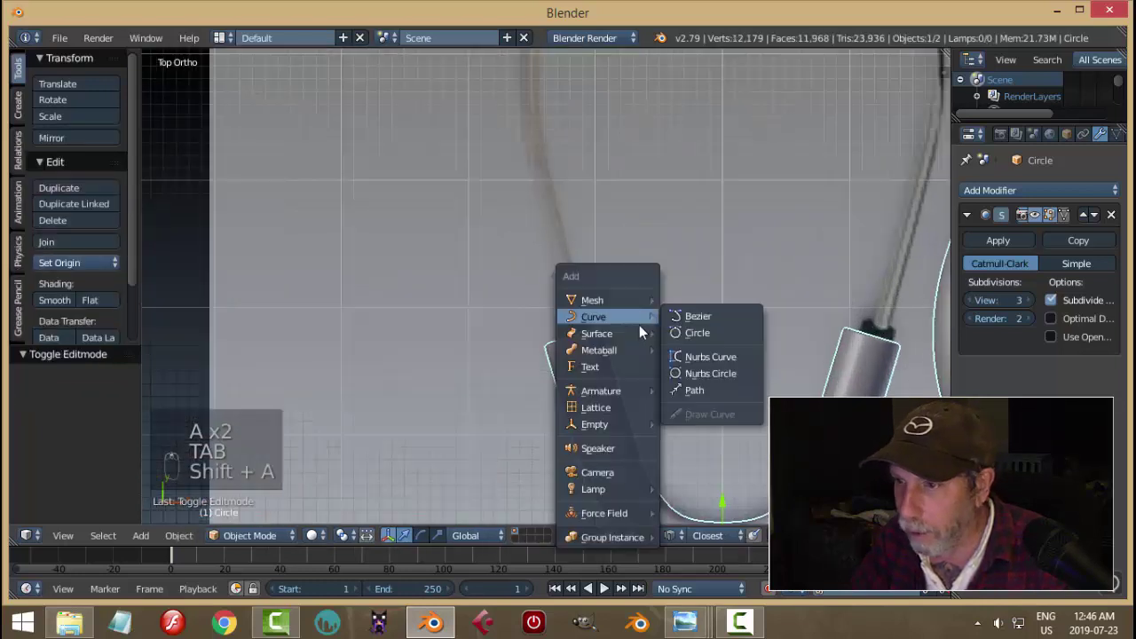
{"action": "left_click", "coordinate": [692, 390]}
Rotate the path about 105° around Z and move it upward along the left ear tube, by about -0.30 in X and 1.12 in Y
{"action": "scroll", "coordinate": [688, 338], "scroll_direction": "down", "scroll_amount": 3}
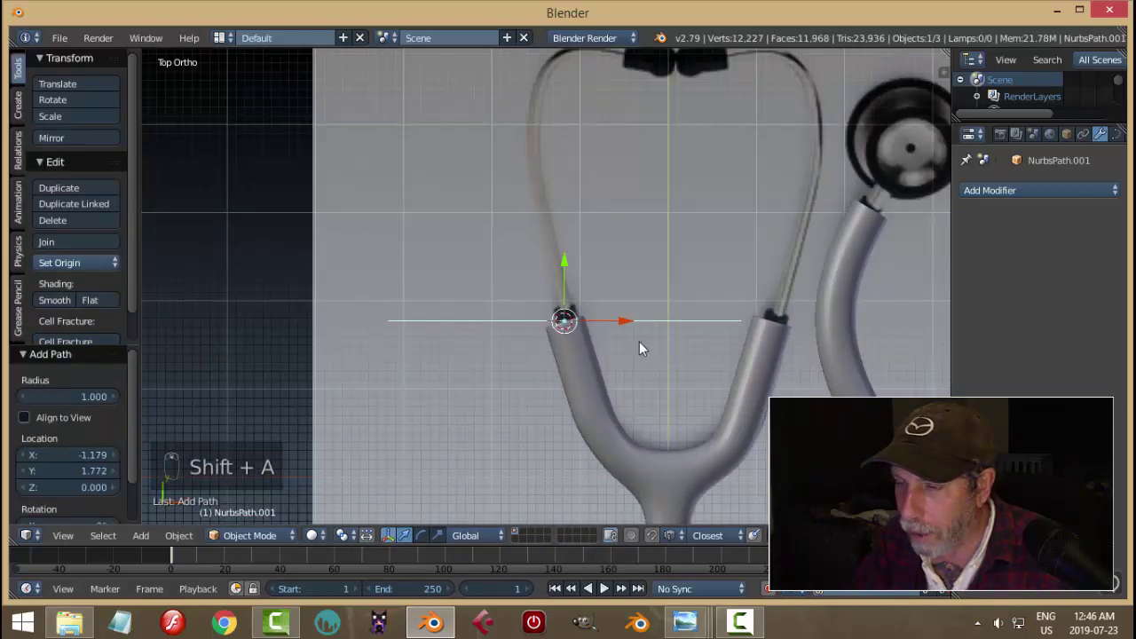
{"action": "key", "text": "r"}
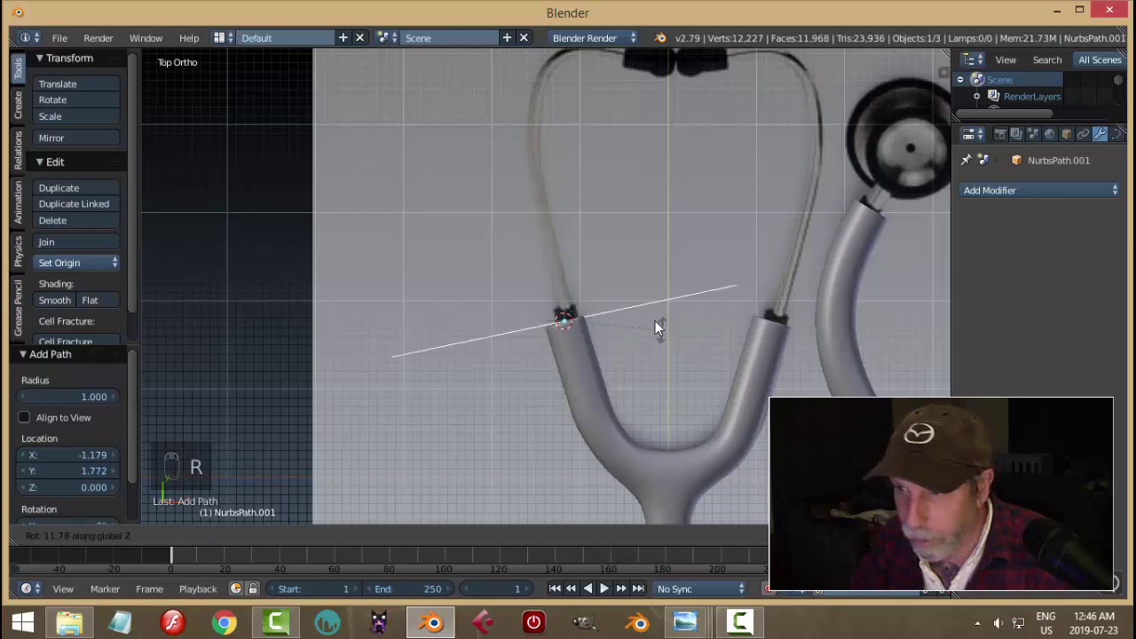
{"action": "left_click", "coordinate": [567, 266]}
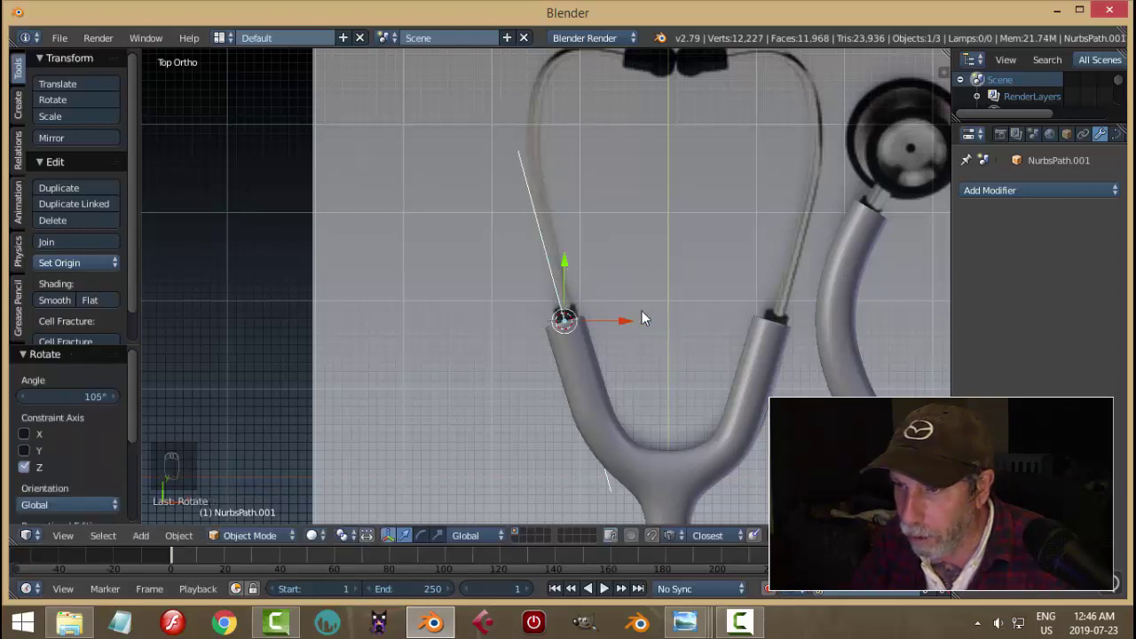
{"action": "key", "text": "g"}
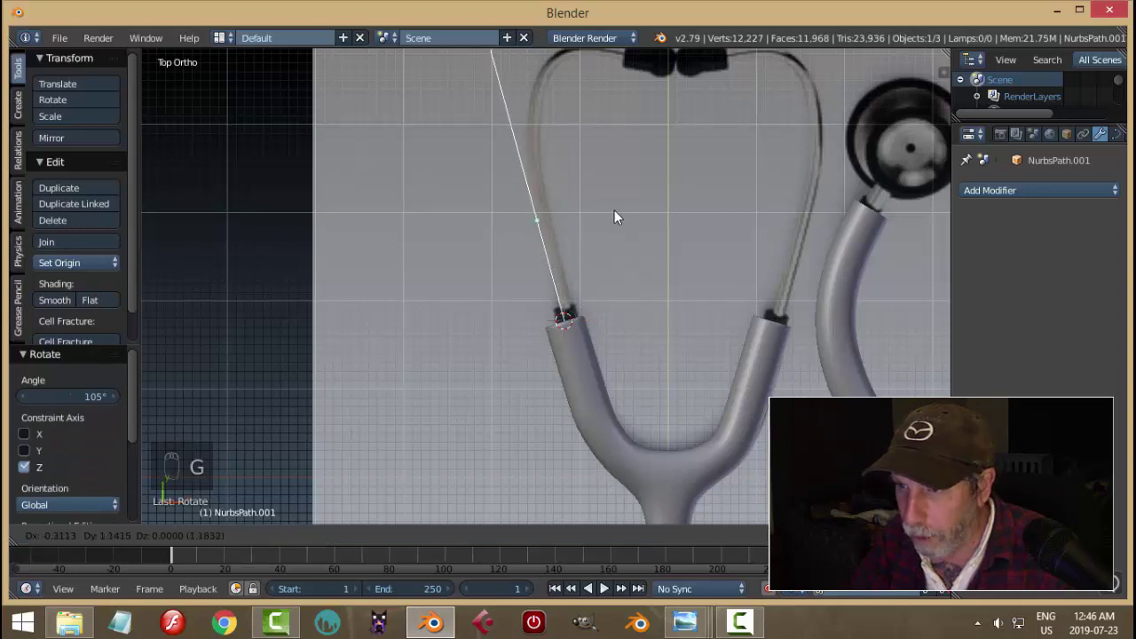
{"action": "left_click", "coordinate": [613, 222]}
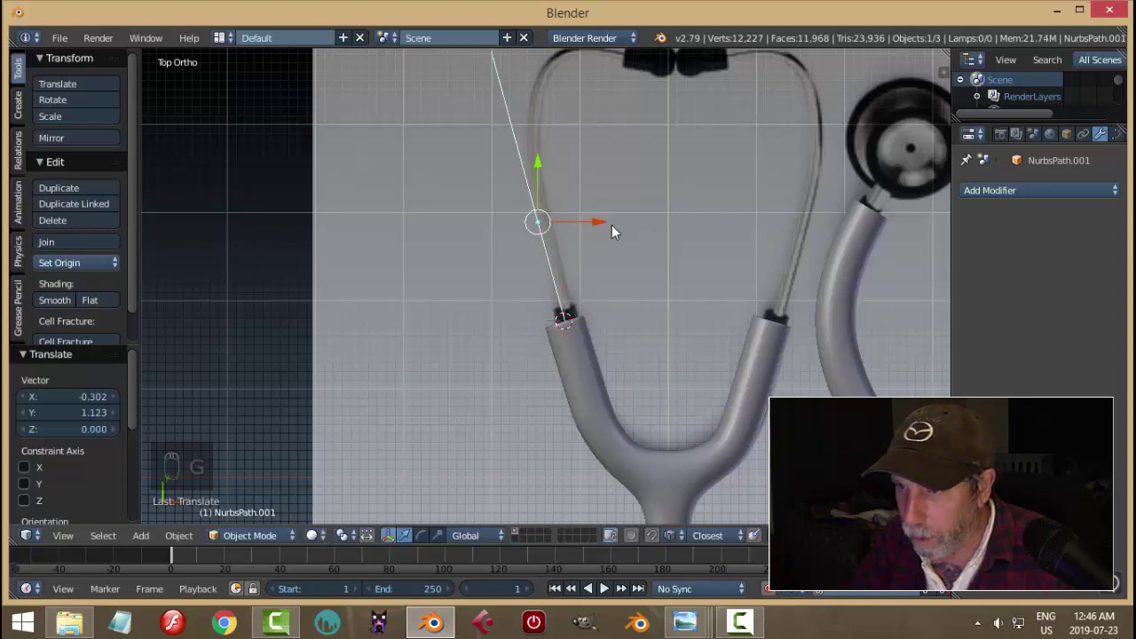
Move the path's top control point onto the ear tube's upper bend and raise the second control point by about 0.57 in Y
{"action": "middle_click_drag", "start_coordinate": [611, 229], "coordinate": [657, 327], "text": "shift"}
{"action": "key", "text": "Tab"}
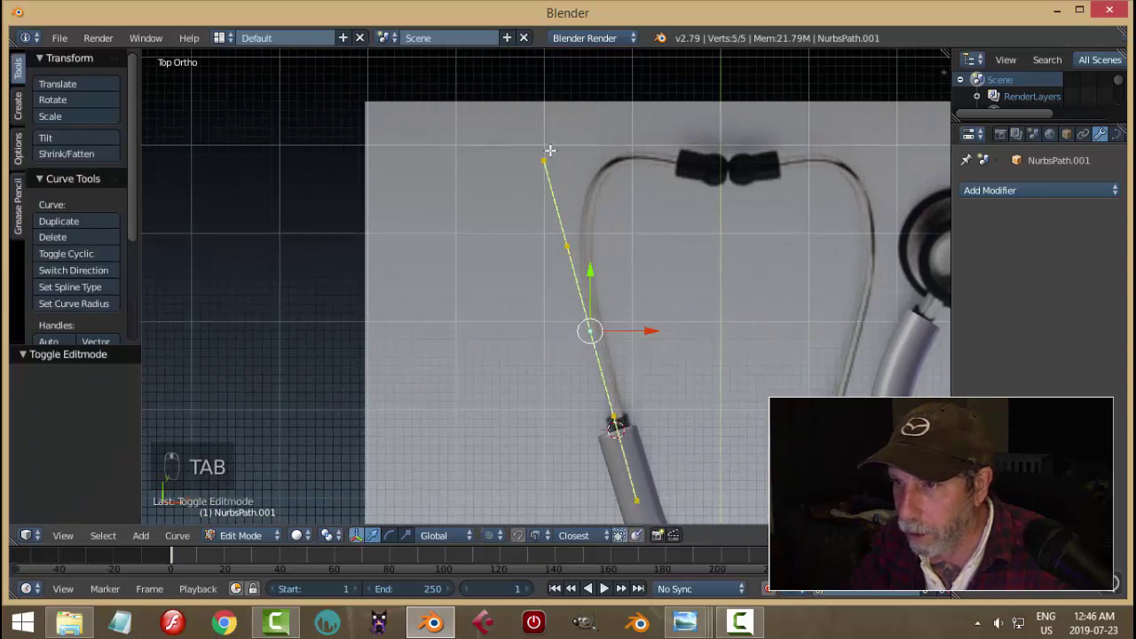
{"action": "right_click", "coordinate": [548, 145]}
{"action": "key", "text": "g"}
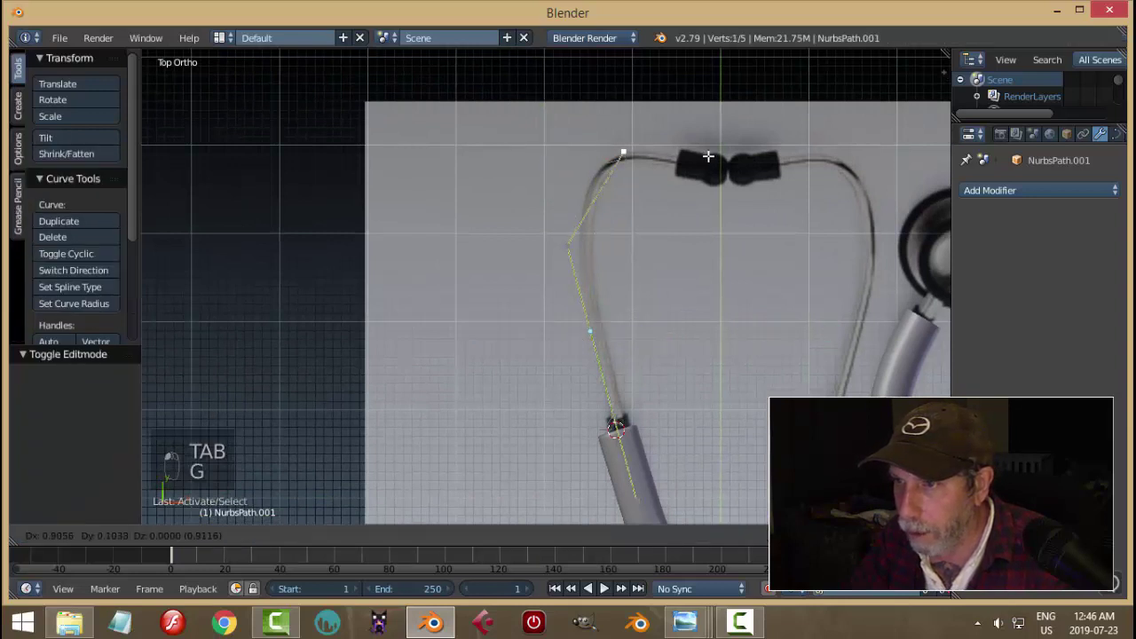
{"action": "left_click", "coordinate": [708, 156]}
{"action": "key", "text": "g"}
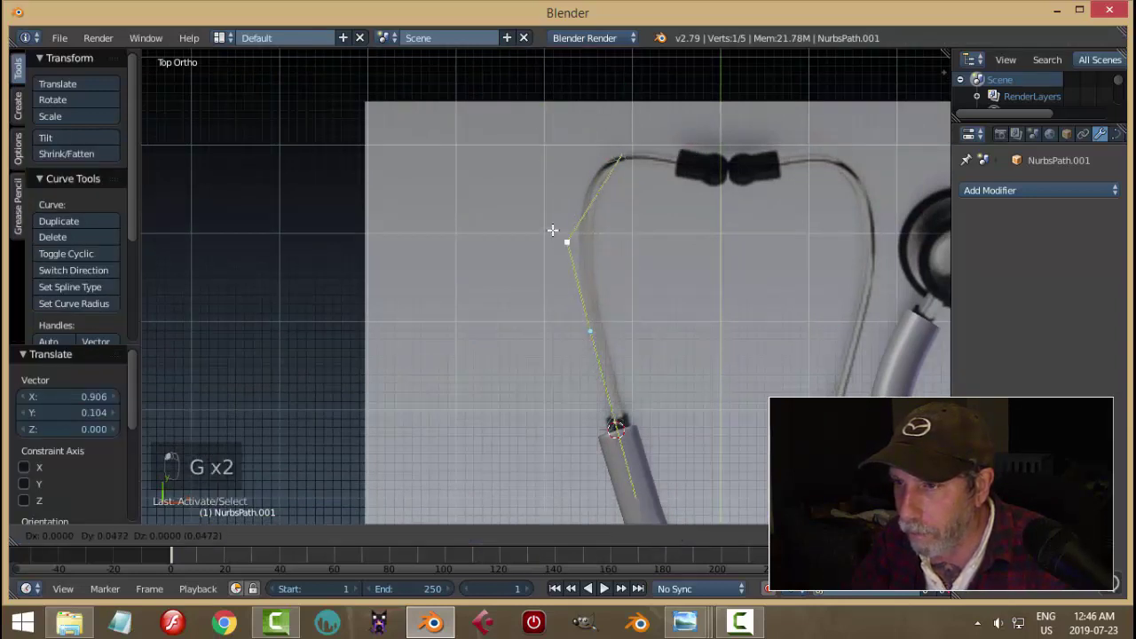
{"action": "left_click", "coordinate": [551, 192]}
Move the path's second control point further outward so the curve follows the left side of the reference ear tube
{"action": "scroll", "coordinate": [684, 249], "scroll_direction": "up", "scroll_amount": 3}
{"action": "middle_click_drag", "start_coordinate": [684, 250], "coordinate": [621, 318], "text": "shift"}
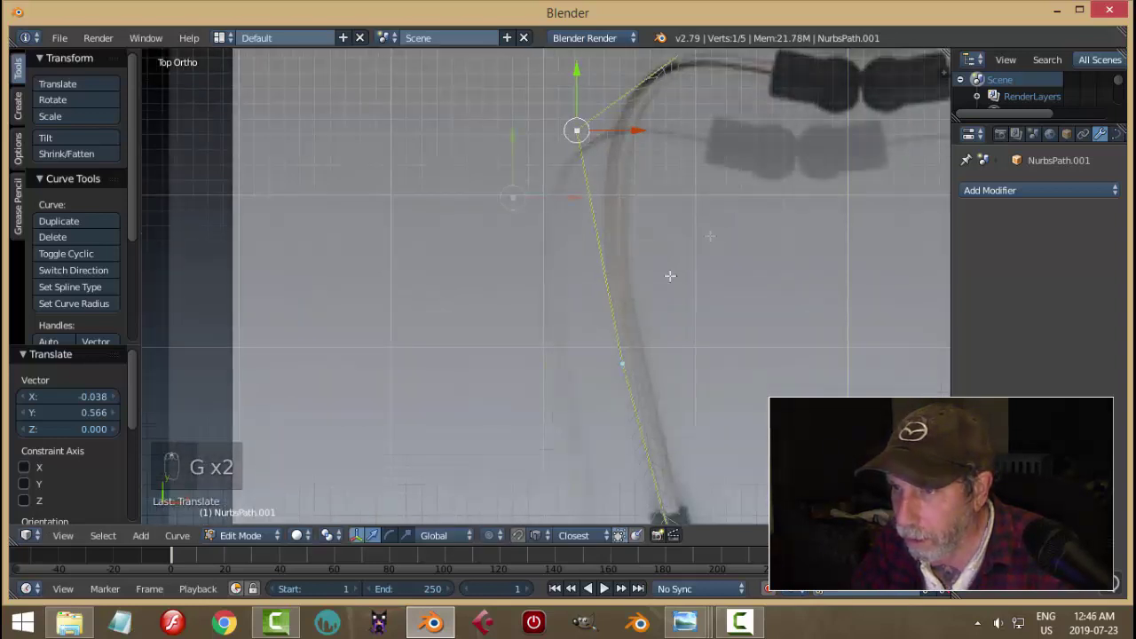
{"action": "scroll", "coordinate": [692, 248], "scroll_direction": "up", "scroll_amount": 1}
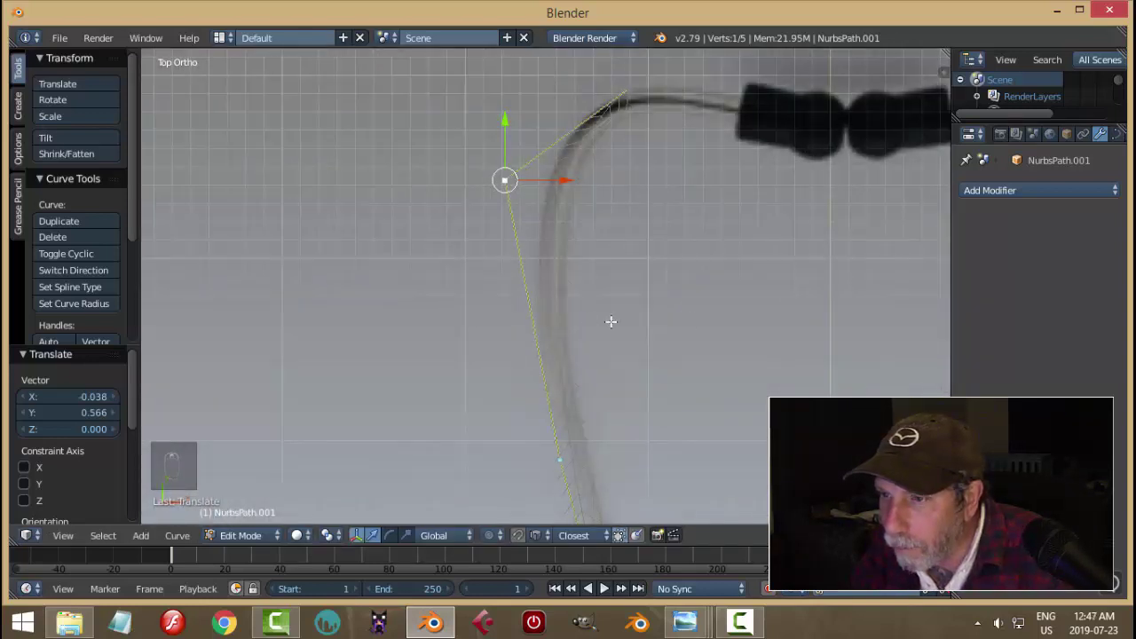
{"action": "key", "text": "Tab"}
{"action": "scroll", "coordinate": [692, 312], "scroll_direction": "down", "scroll_amount": 3}
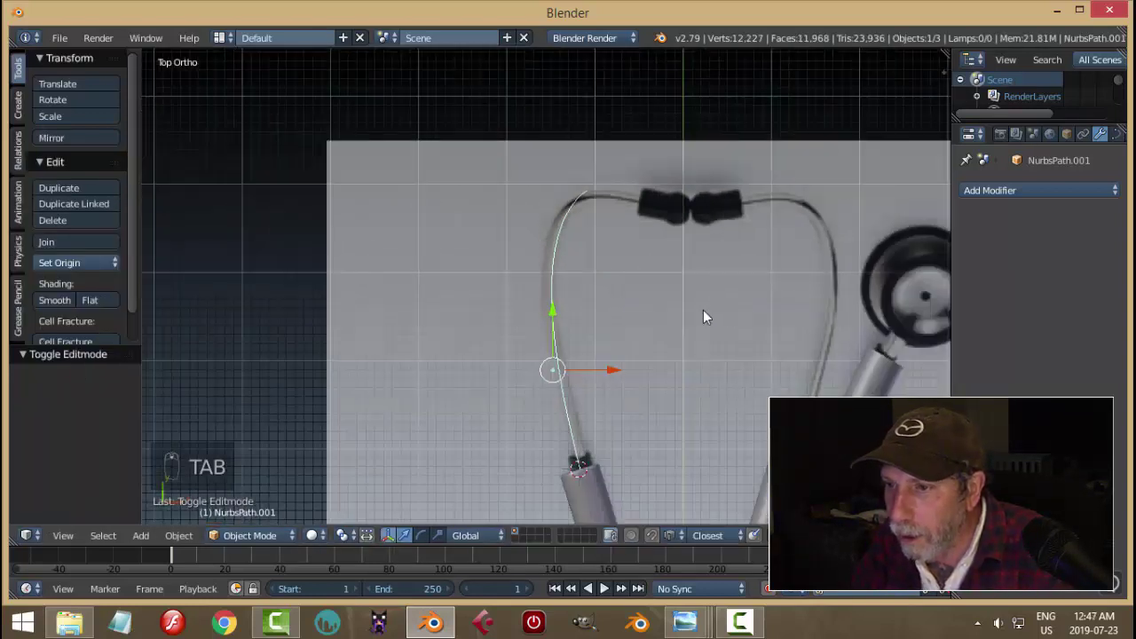
{"action": "key", "text": "Tab"}
{"action": "left_click", "coordinate": [832, 312]}
{"action": "right_click", "coordinate": [570, 364]}
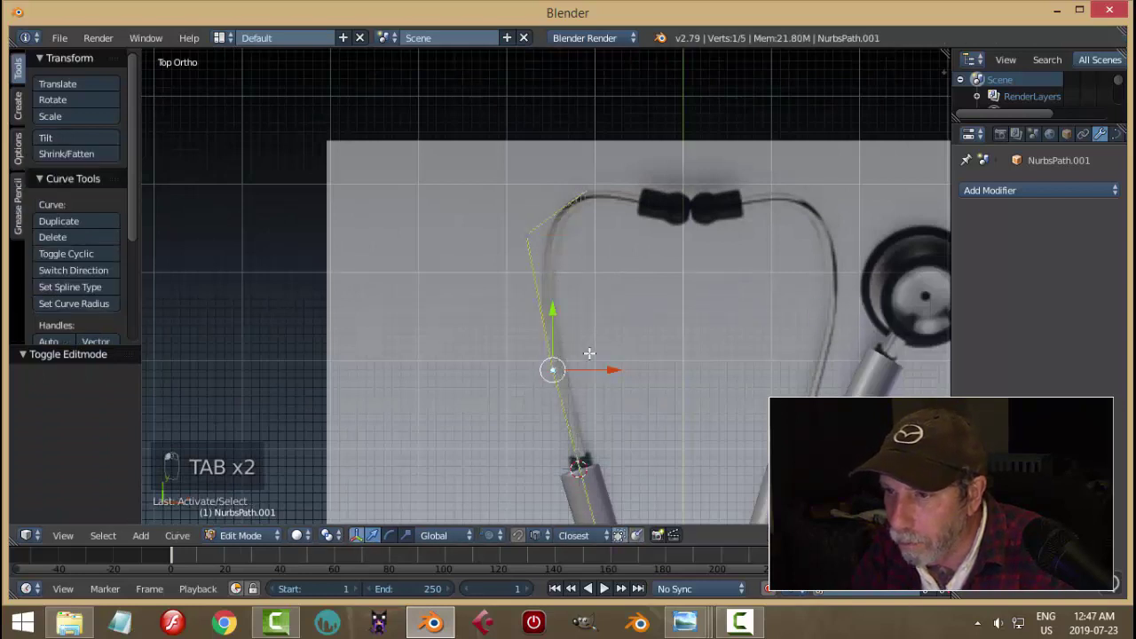
{"action": "right_click", "coordinate": [524, 236]}
{"action": "key", "text": "g"}
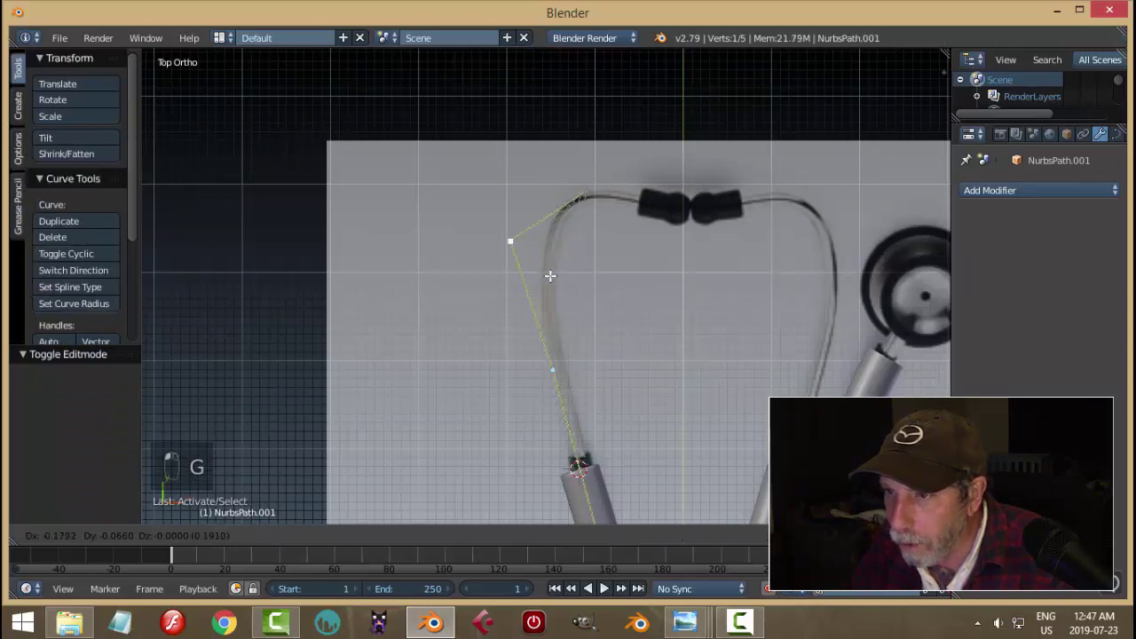
{"action": "left_click", "coordinate": [550, 275]}
{"action": "key", "text": "Tab"}
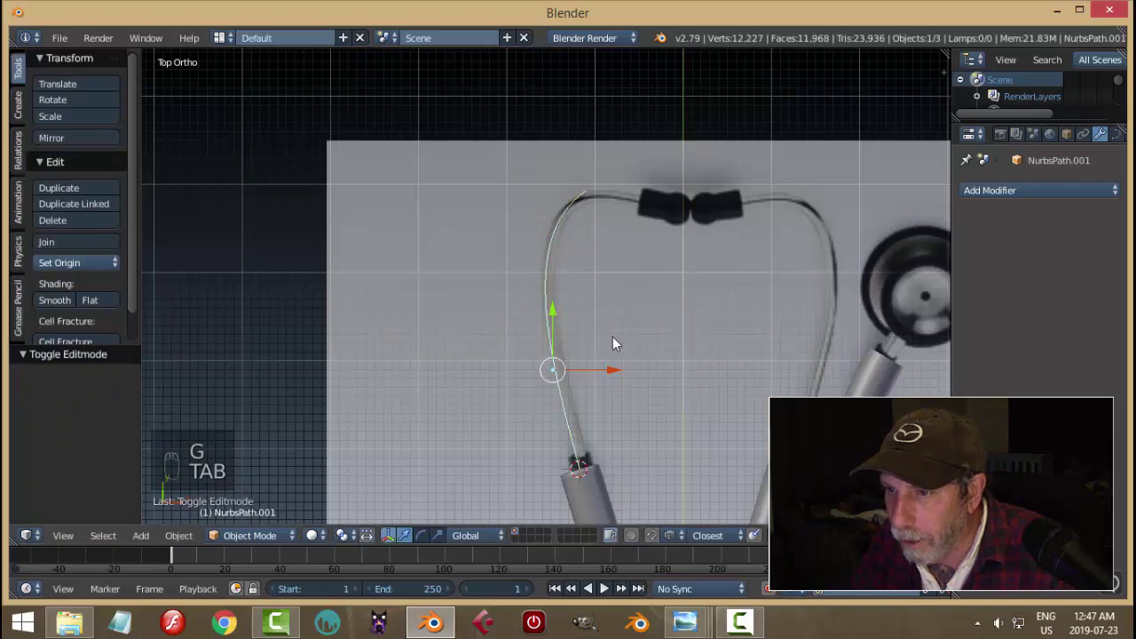
Extrude the path's top end point about 0.65 units across to the left black ear tip
{"action": "key", "text": "Tab"}
{"action": "left_click", "coordinate": [744, 340]}
{"action": "right_click", "coordinate": [587, 191]}
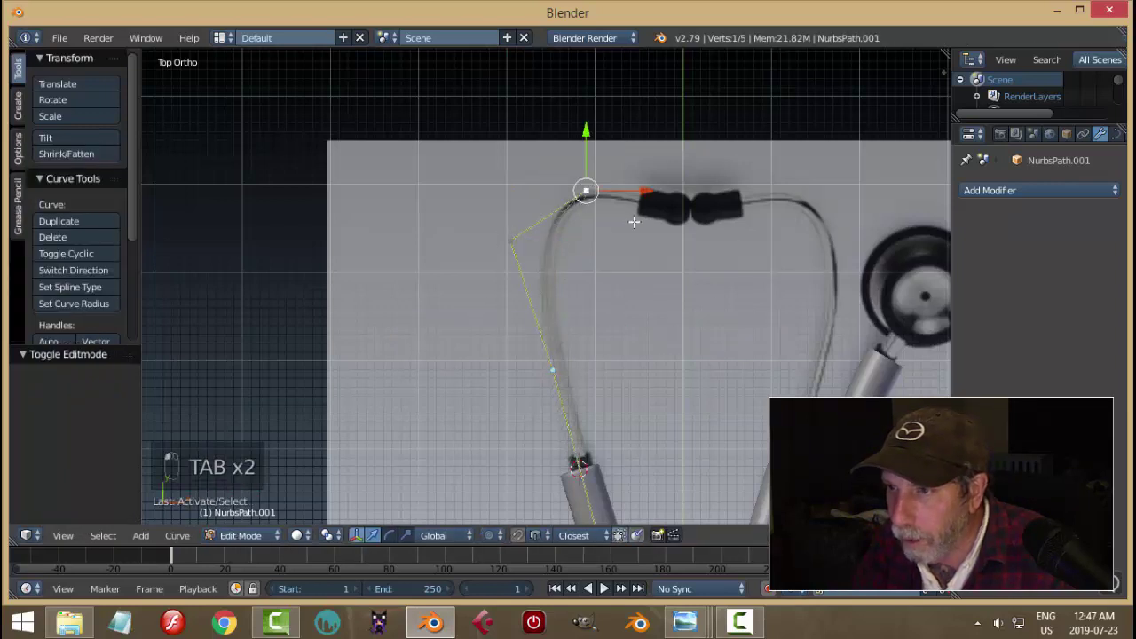
{"action": "key", "text": "e"}
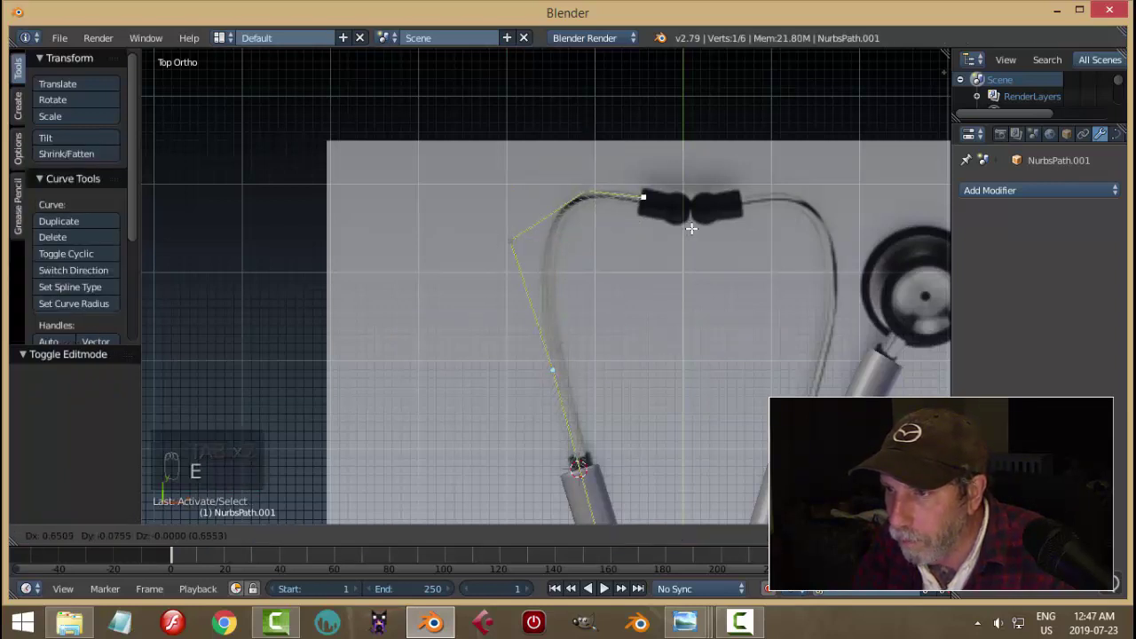
{"action": "left_click", "coordinate": [692, 228]}
{"action": "key", "text": "Tab"}
Raise the path's outermost bend control point by about 0.24 in Y and select the neighbouring point at the top of the bend
{"action": "key", "text": "Tab"}
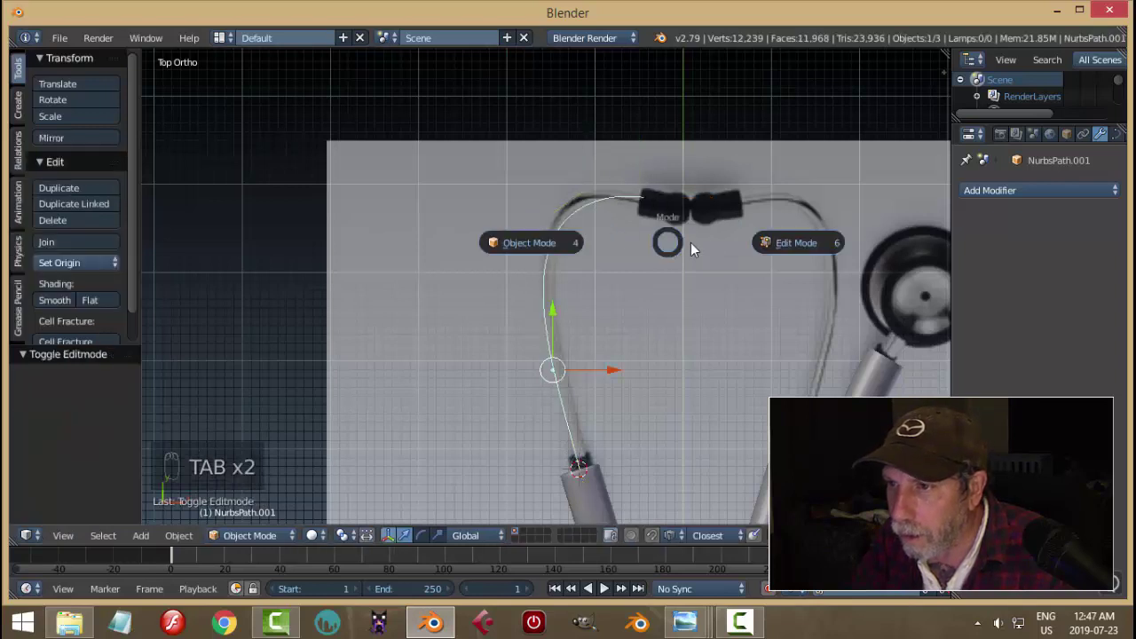
{"action": "left_click", "coordinate": [694, 247]}
{"action": "right_click", "coordinate": [507, 238]}
{"action": "key", "text": "g"}
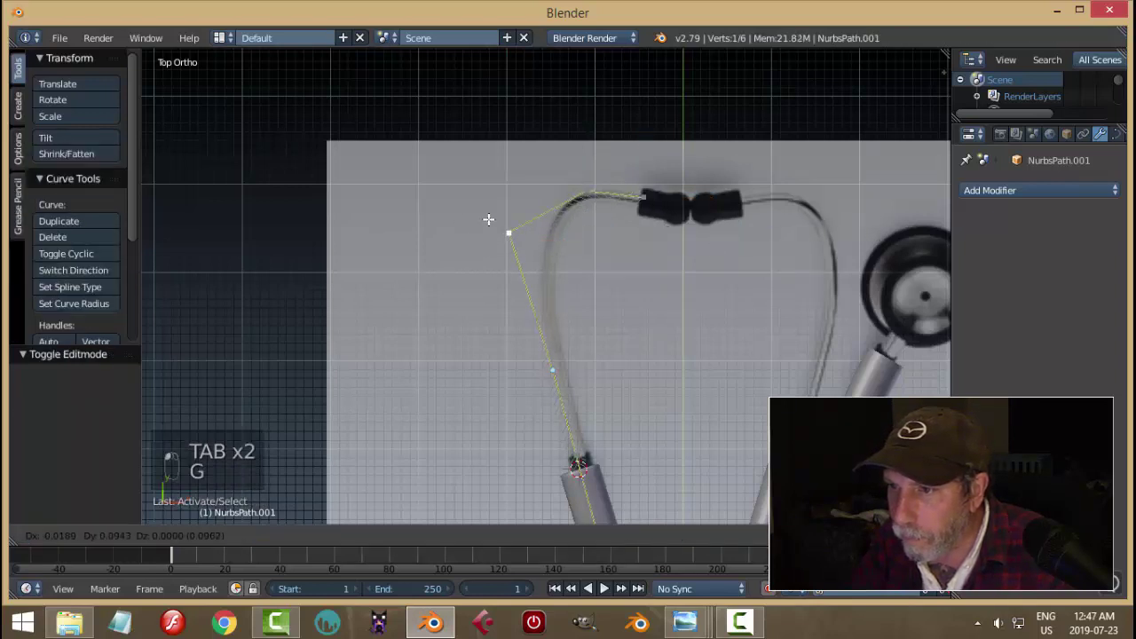
{"action": "left_click", "coordinate": [490, 206]}
{"action": "right_click", "coordinate": [581, 188]}
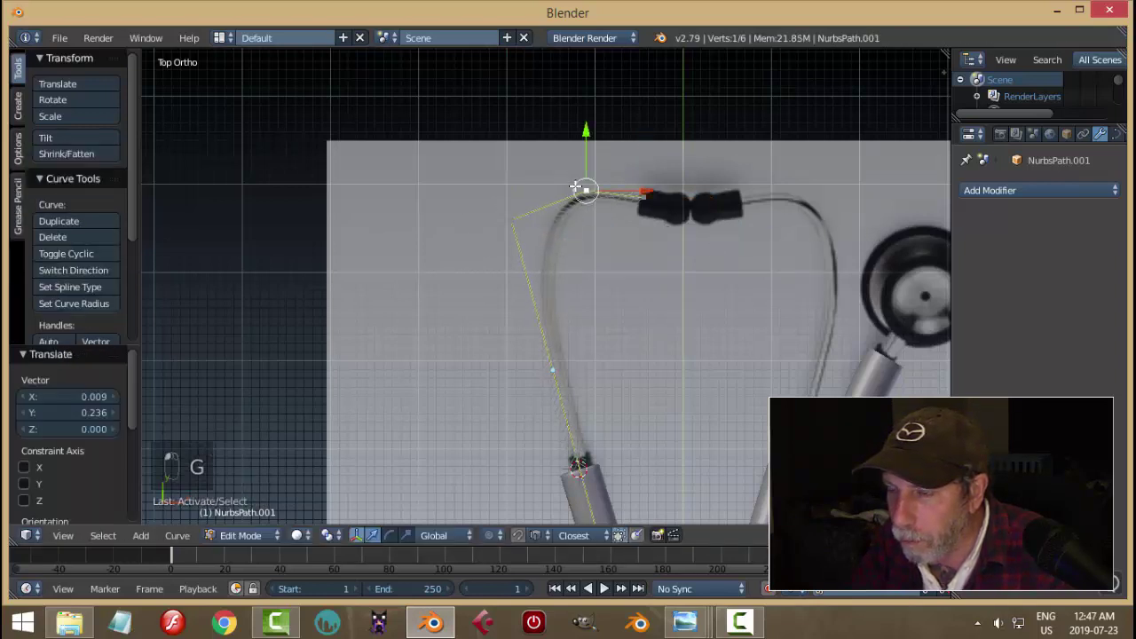
Shift the path's top bend point about 0.10 outward in X, raise the outermost bend point about 0.085 in Y, and return to object mode
{"action": "key", "text": "g"}
{"action": "left_click", "coordinate": [566, 183]}
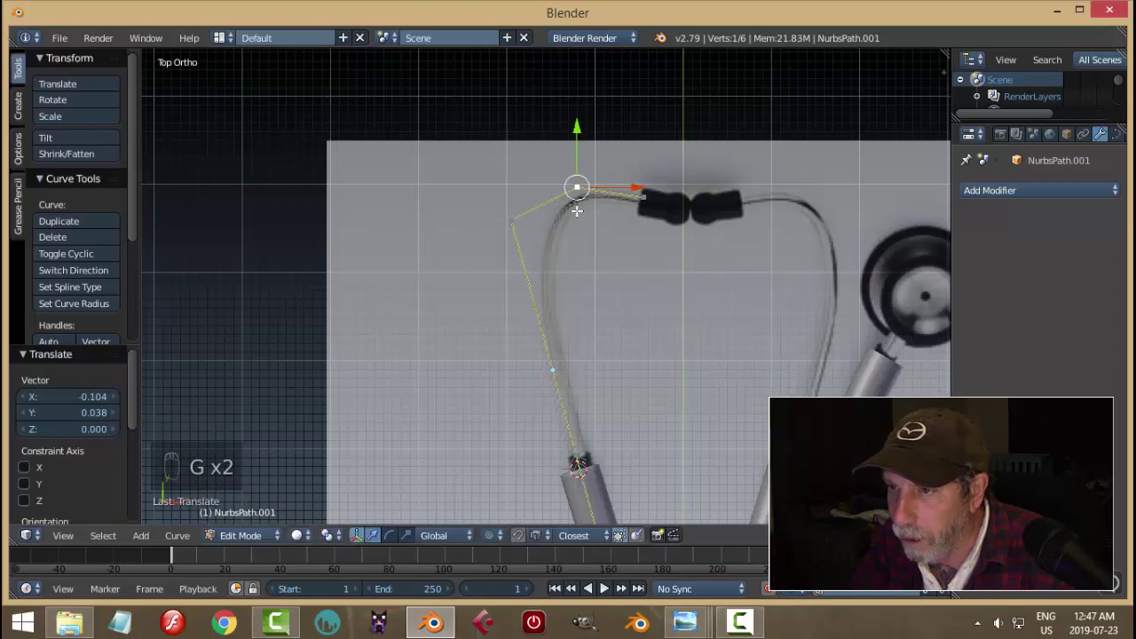
{"action": "key", "text": "g"}
{"action": "left_click", "coordinate": [495, 211]}
{"action": "key", "text": "Tab"}
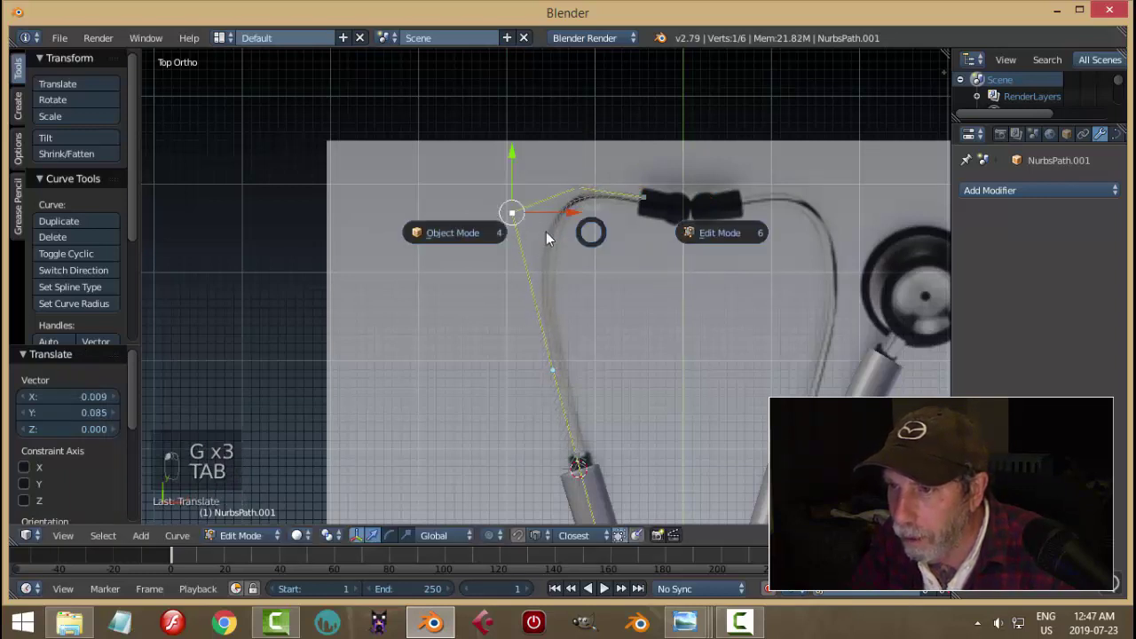
Set the ear tube curve's fill to Full and give it a bevel depth of about 0.087
{"action": "scroll", "coordinate": [627, 247], "scroll_direction": "down", "scroll_amount": 4}
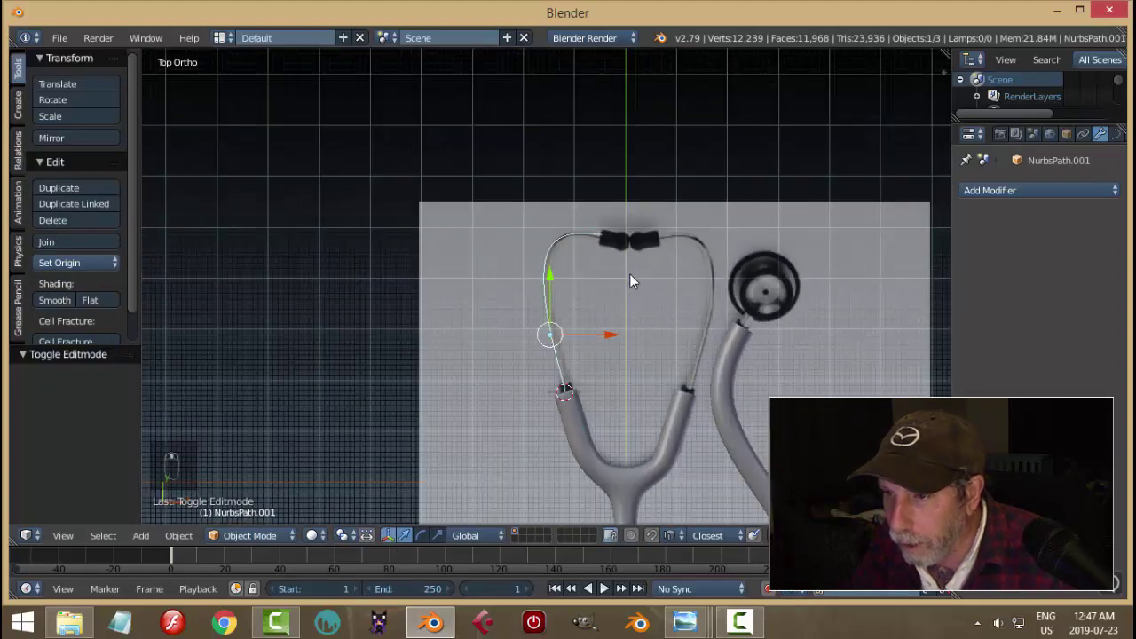
{"action": "middle_click_drag", "start_coordinate": [629, 280], "coordinate": [544, 279], "text": "shift"}
{"action": "scroll", "coordinate": [544, 278], "scroll_direction": "up", "scroll_amount": 2}
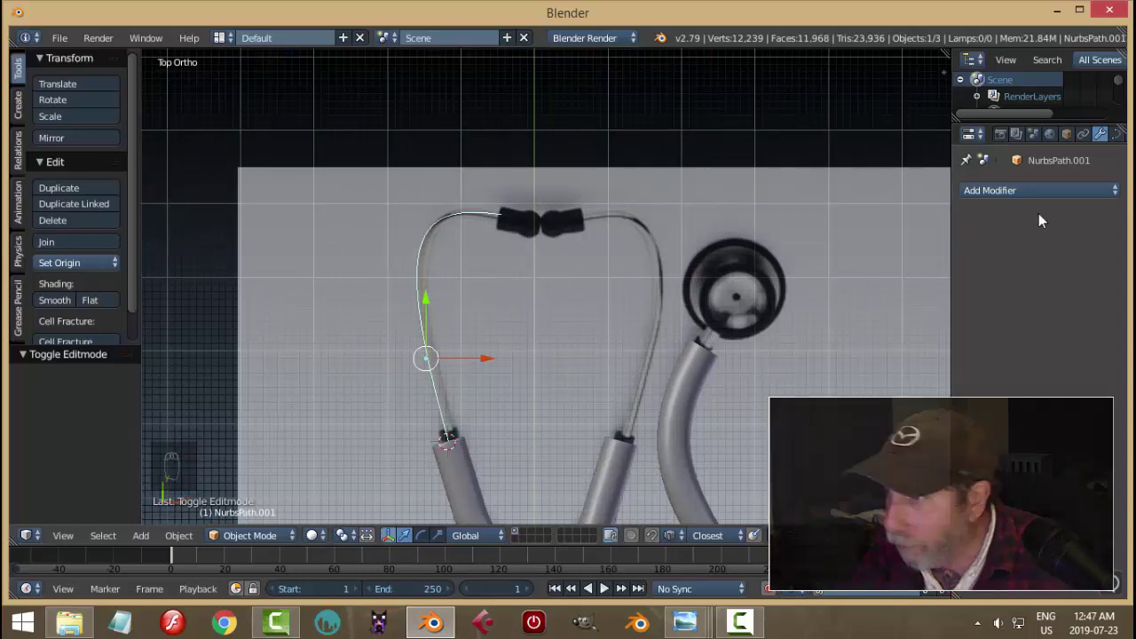
{"action": "left_click", "coordinate": [1116, 133]}
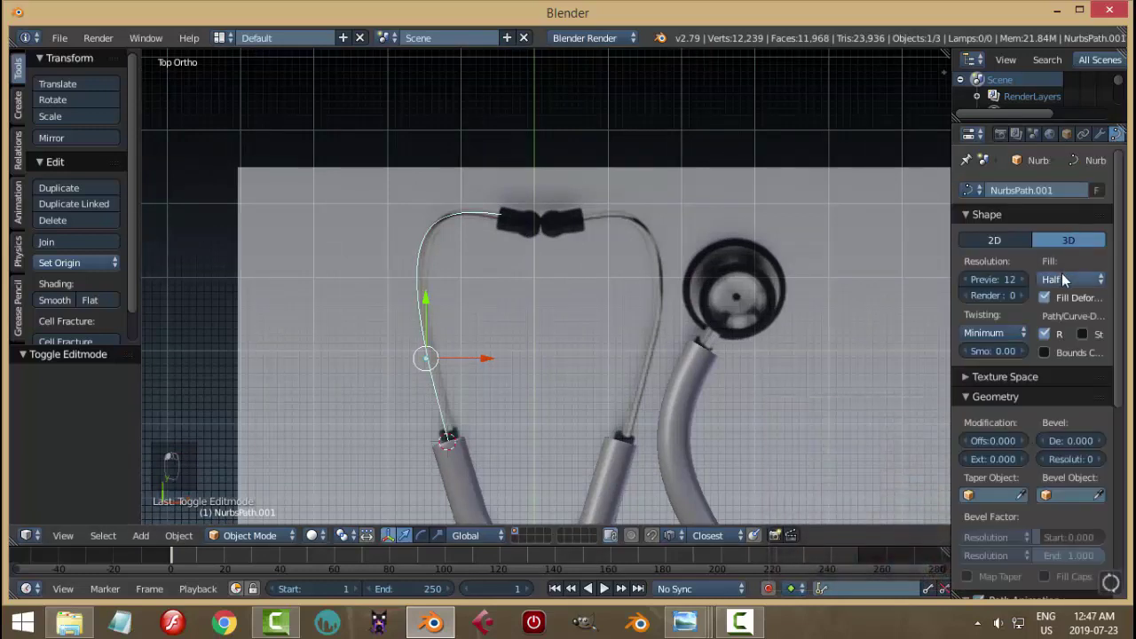
{"action": "left_click", "coordinate": [1064, 280]}
{"action": "left_click", "coordinate": [1061, 207]}
{"action": "left_click_drag", "start_coordinate": [1056, 446], "coordinate": [1101, 445]}
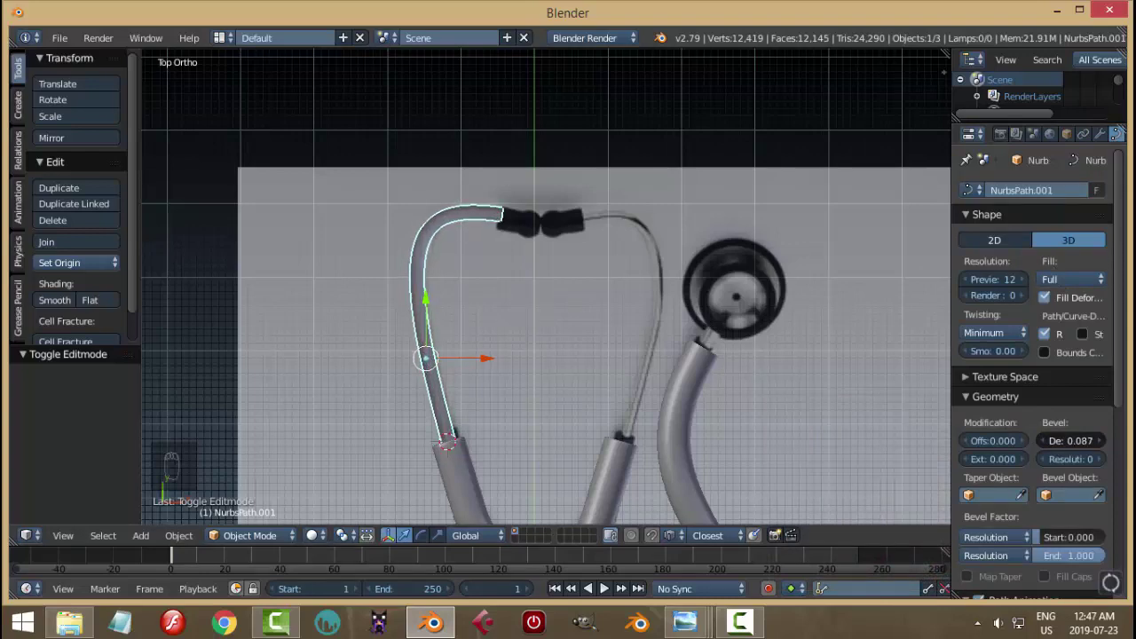
Set the ear tube's bevel resolution to 2 and adjust its bevel depth to 0.096
{"action": "scroll", "coordinate": [602, 401], "scroll_direction": "up", "scroll_amount": 2}
{"action": "middle_click_drag", "start_coordinate": [629, 309], "coordinate": [660, 309]}
{"action": "left_click_drag", "start_coordinate": [1068, 438], "coordinate": [1090, 437]}
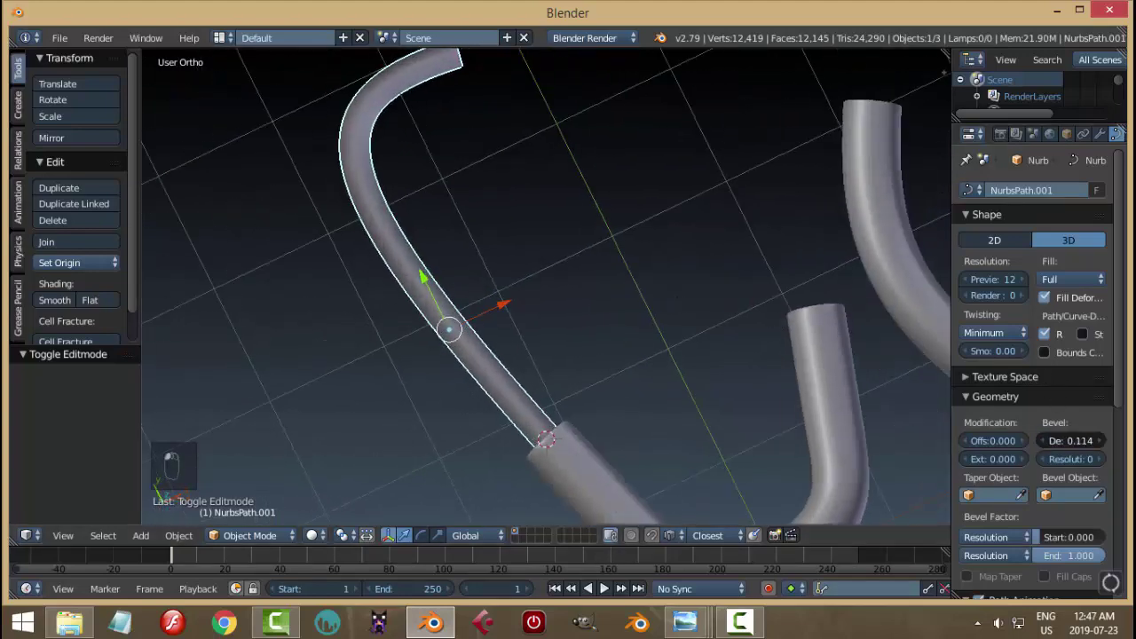
{"action": "left_click", "coordinate": [1099, 459]}
{"action": "left_click", "coordinate": [1099, 458]}
{"action": "middle_click_drag", "start_coordinate": [675, 342], "coordinate": [603, 270]}
{"action": "key", "text": "KP_7"}
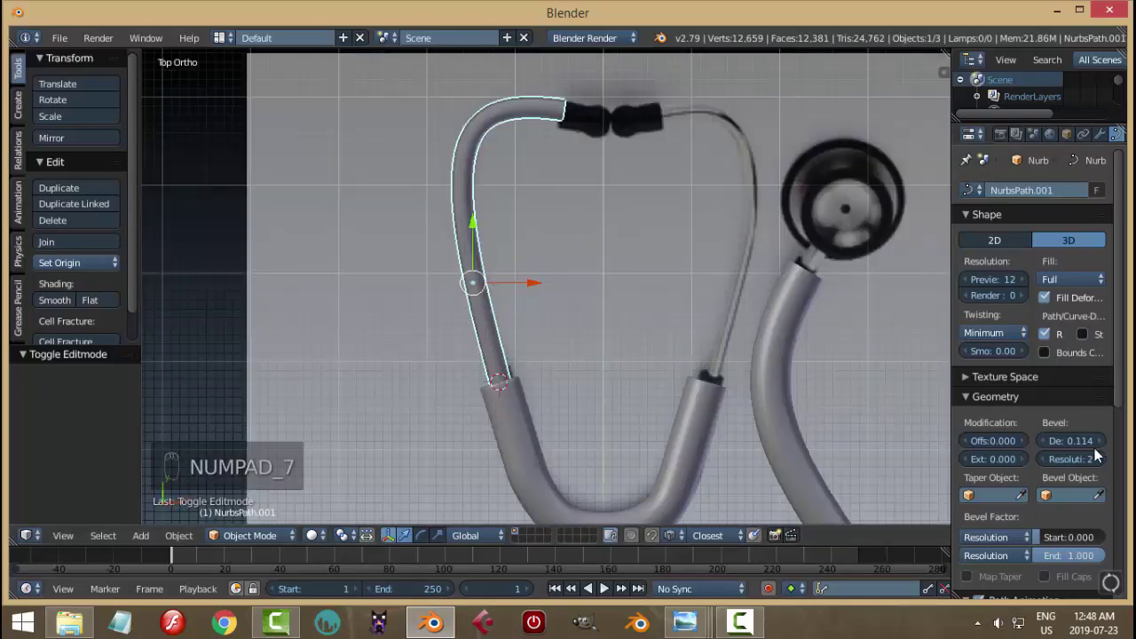
{"action": "left_click_drag", "start_coordinate": [1071, 440], "coordinate": [1056, 440]}
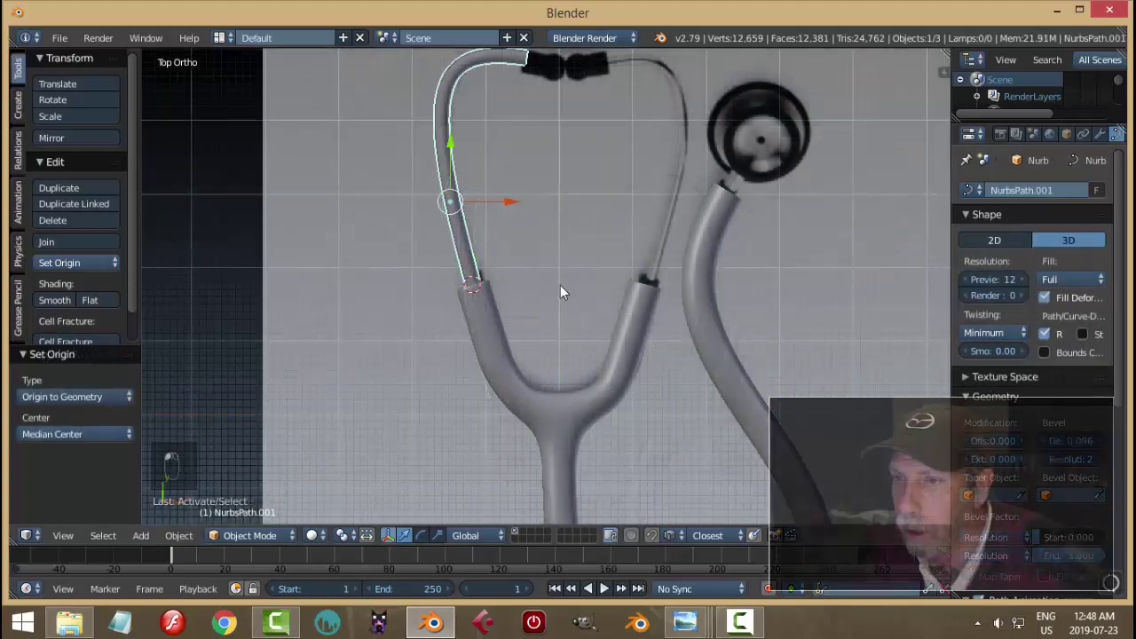
Duplicate the left ear tube, rotate the copy 180° about Y, and move it about 2.99 along X onto the right ear tube
{"action": "scroll", "coordinate": [576, 271], "scroll_direction": "down", "scroll_amount": 1}
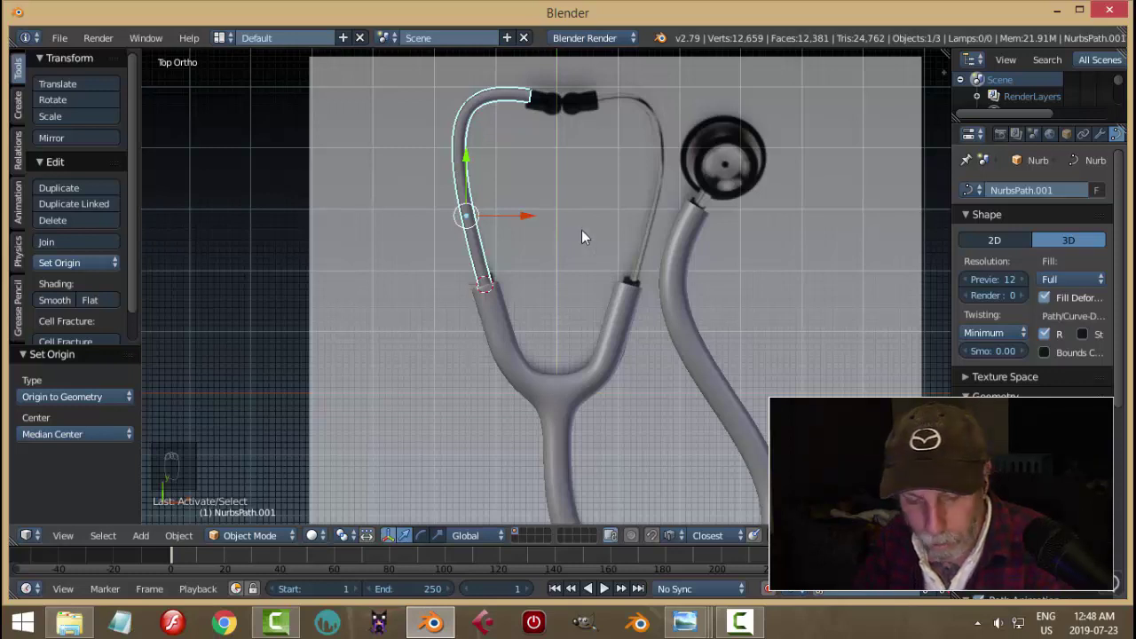
{"action": "key", "text": "shift+d"}
{"action": "type", "text": "r"}
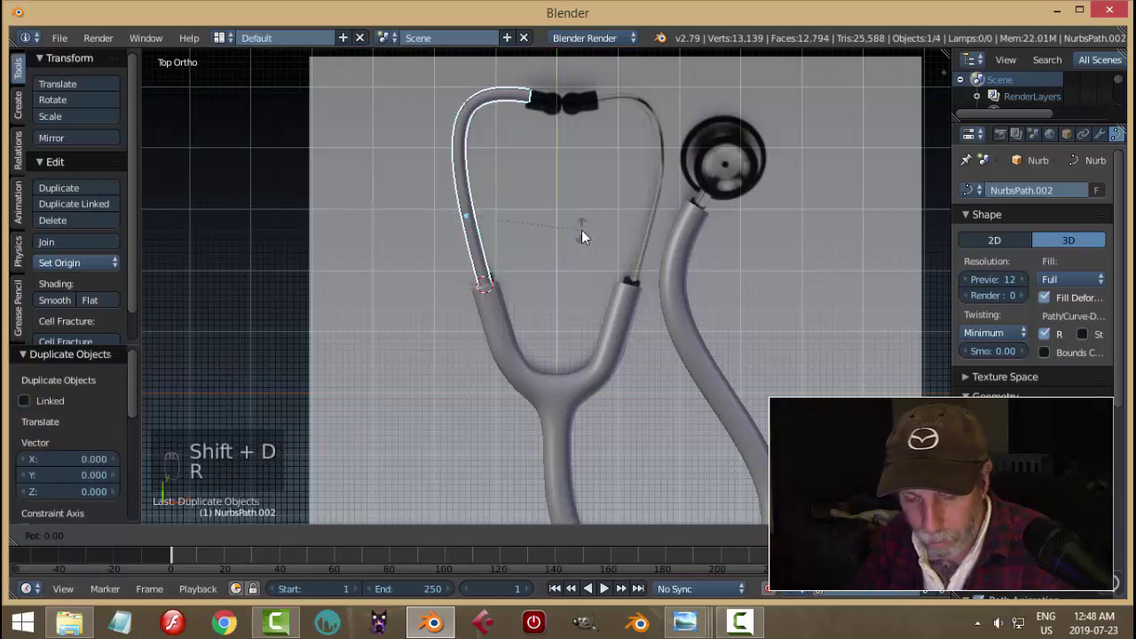
{"action": "type", "text": "y"}
{"action": "type", "text": "180"}
{"action": "key", "text": "Return"}
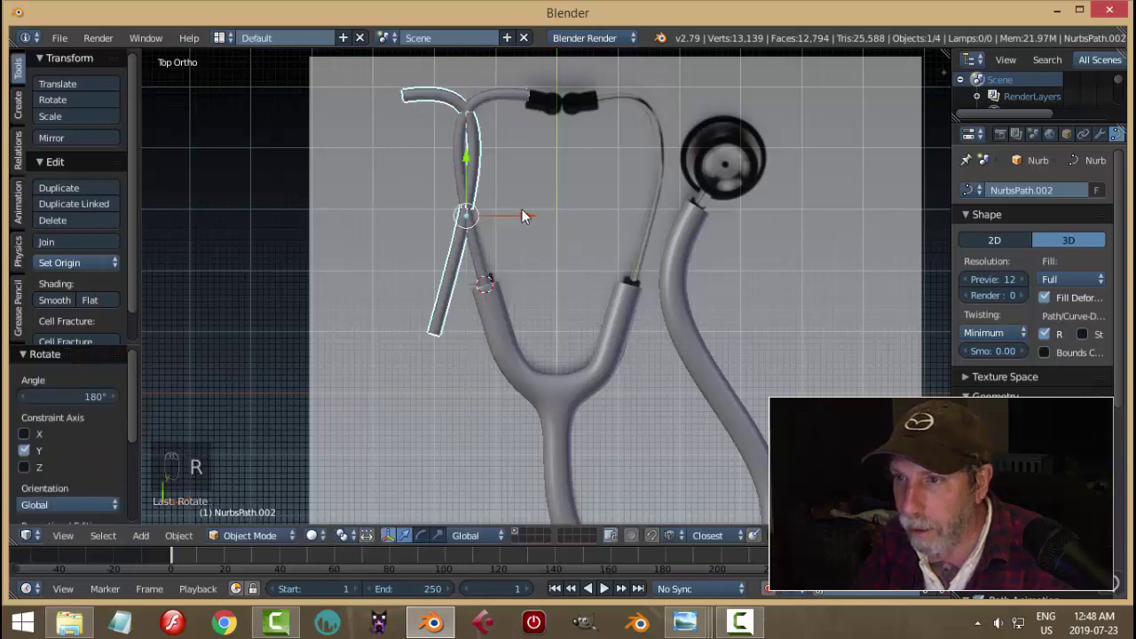
{"action": "left_click_drag", "start_coordinate": [522, 215], "coordinate": [704, 216]}
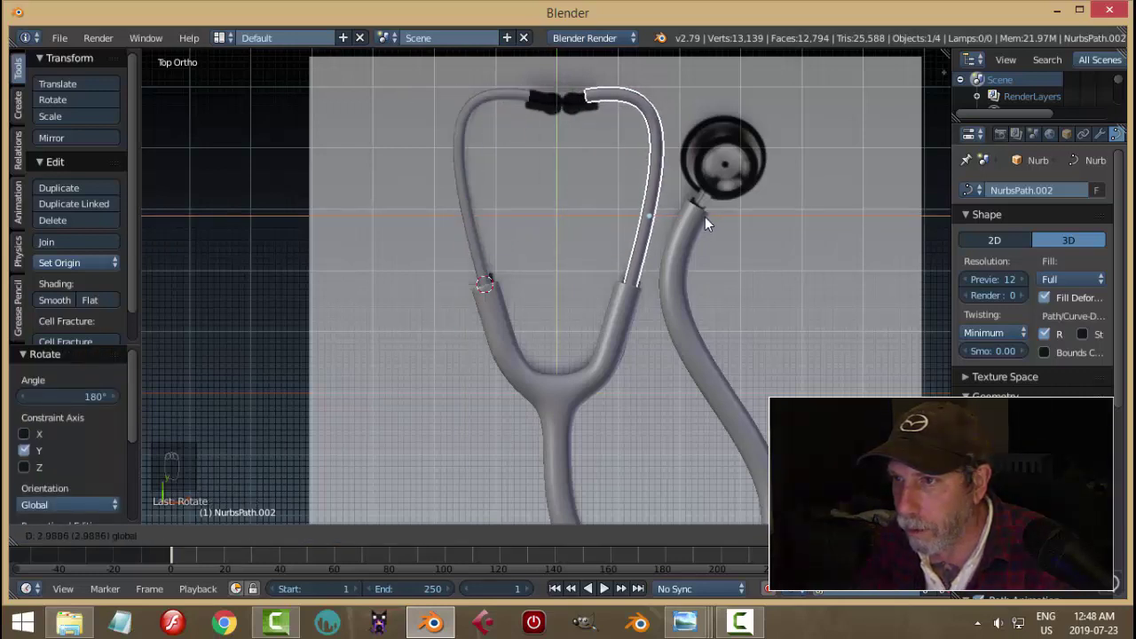
{"action": "left_click", "coordinate": [705, 216]}
{"action": "key", "text": "a"}
Scale the inner edge loop of the tubing's right upper opening to about half so it closes around the ear tube, then leave edit mode
{"action": "scroll", "coordinate": [654, 252], "scroll_direction": "up", "scroll_amount": 3}
{"action": "middle_click_drag", "start_coordinate": [654, 252], "coordinate": [659, 470], "text": "shift"}
{"action": "right_click", "coordinate": [679, 422]}
{"action": "key", "text": "Tab"}
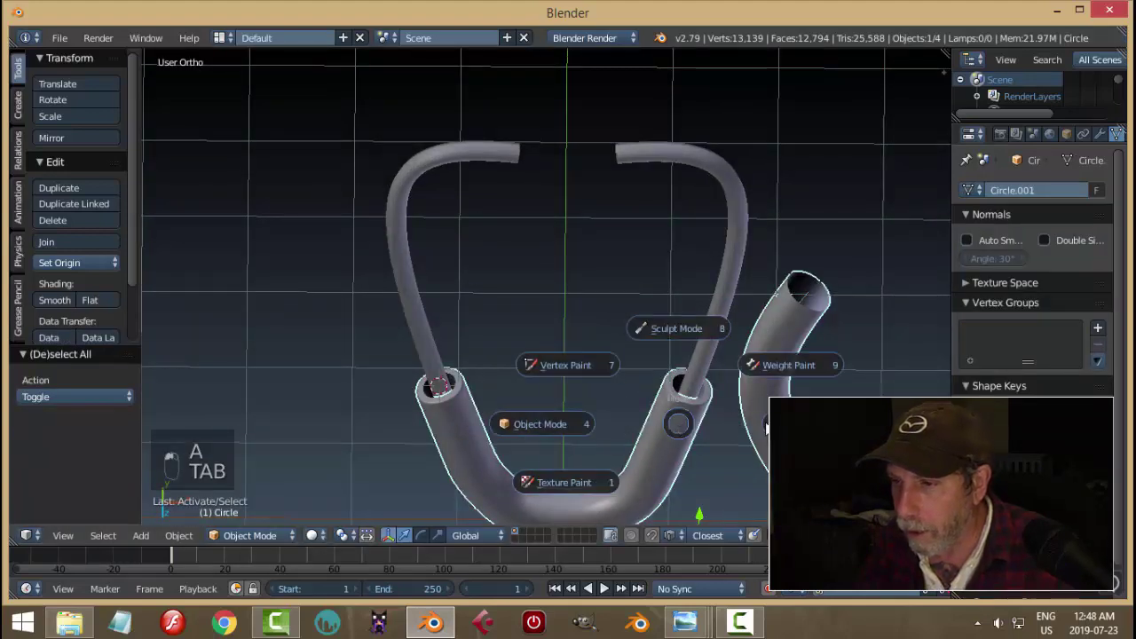
{"action": "scroll", "coordinate": [644, 335], "scroll_direction": "up", "scroll_amount": 8}
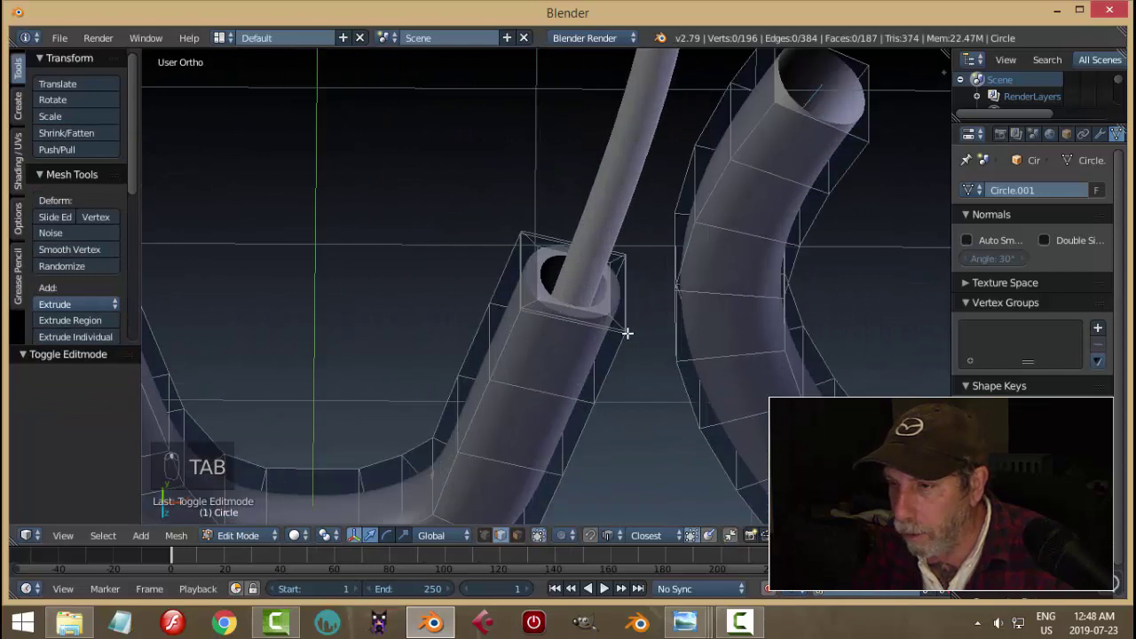
{"action": "key", "text": "ctrl+Tab"}
{"action": "left_click", "coordinate": [580, 334]}
{"action": "right_click", "coordinate": [549, 300], "text": "alt"}
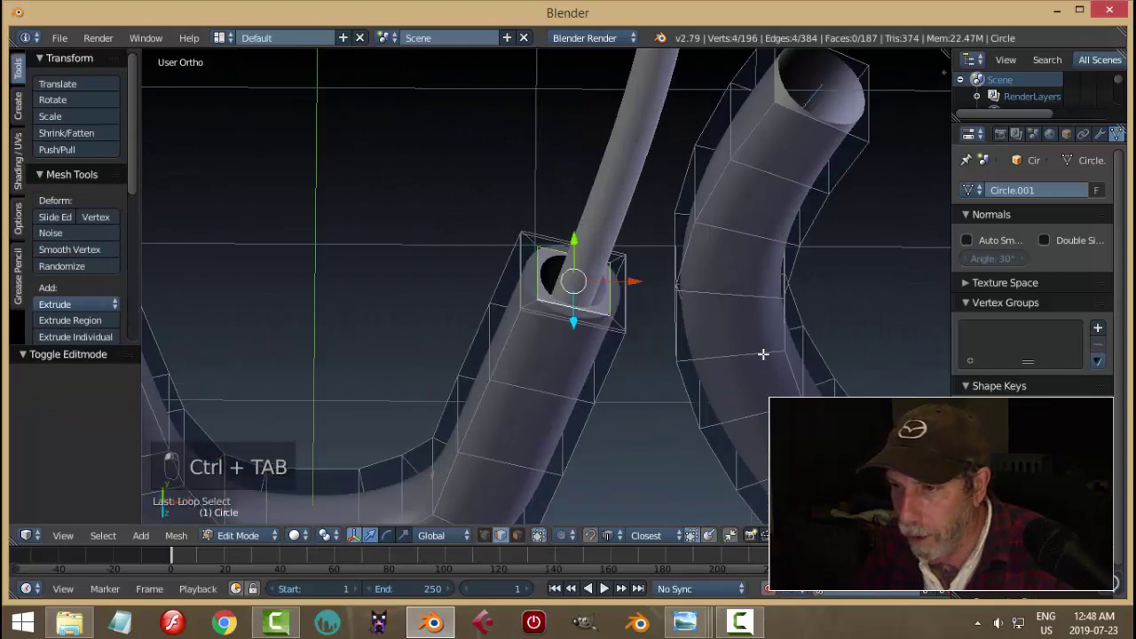
{"action": "key", "text": "s"}
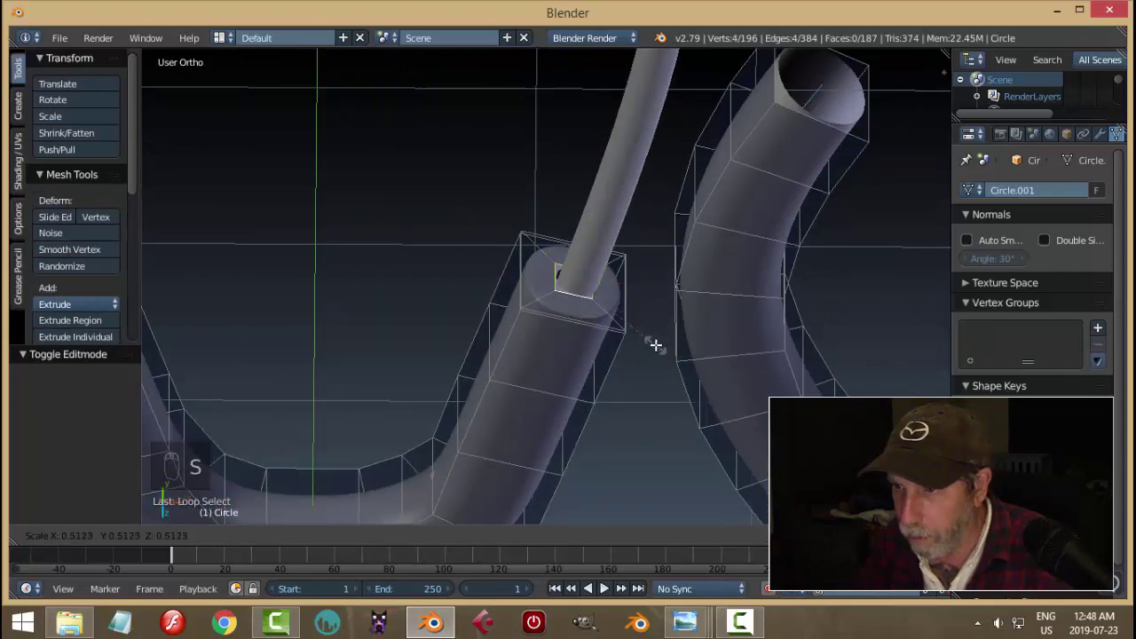
{"action": "left_click", "coordinate": [646, 345]}
{"action": "scroll", "coordinate": [657, 342], "scroll_direction": "down", "scroll_amount": 5}
{"action": "key", "text": "a"}
{"action": "key", "text": "Tab"}
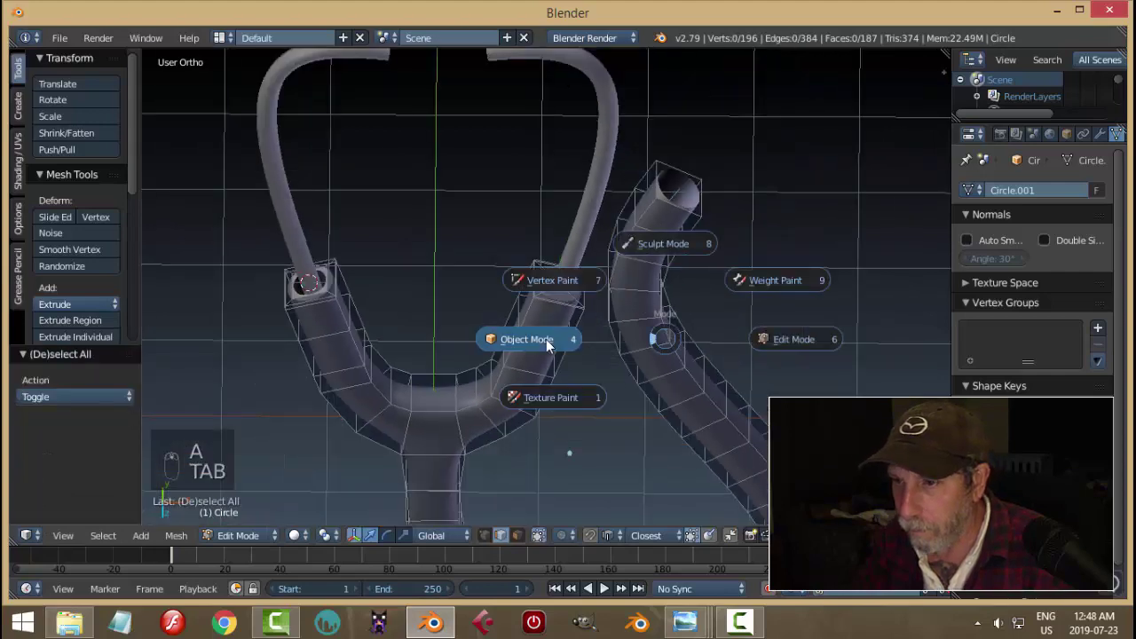
{"action": "scroll", "coordinate": [661, 336], "scroll_direction": "down", "scroll_amount": 3}
{"action": "key", "text": "a"}
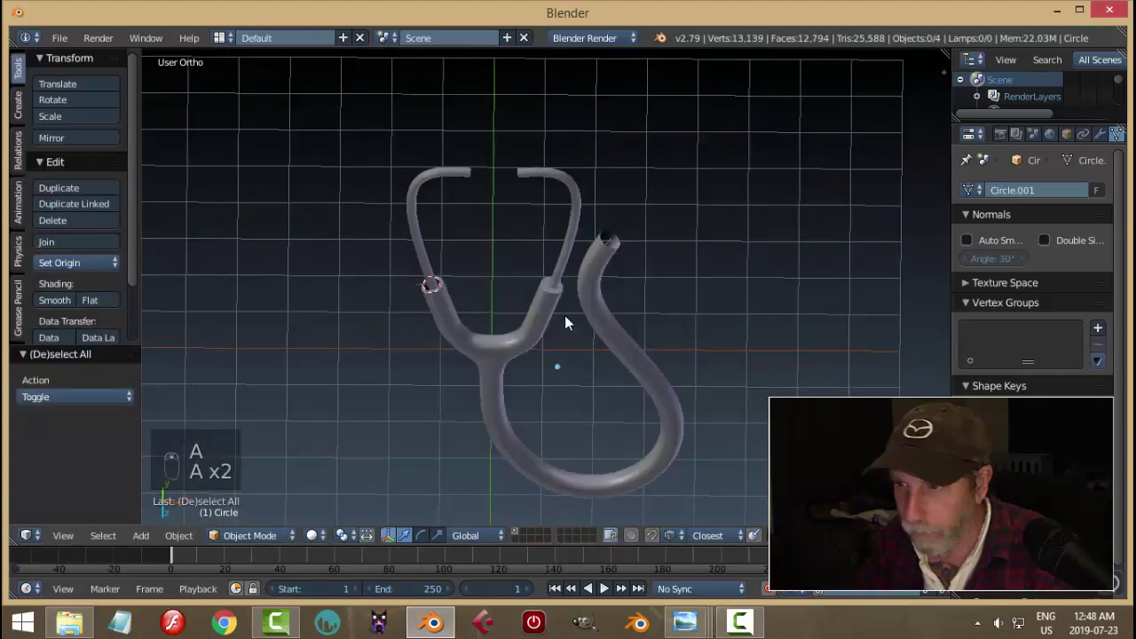
Thicken the right ear tube to a bevel depth of 0.115
{"action": "scroll", "coordinate": [566, 293], "scroll_direction": "up", "scroll_amount": 3}
{"action": "right_click", "coordinate": [568, 263]}
{"action": "middle_click_drag", "start_coordinate": [586, 264], "coordinate": [655, 300]}
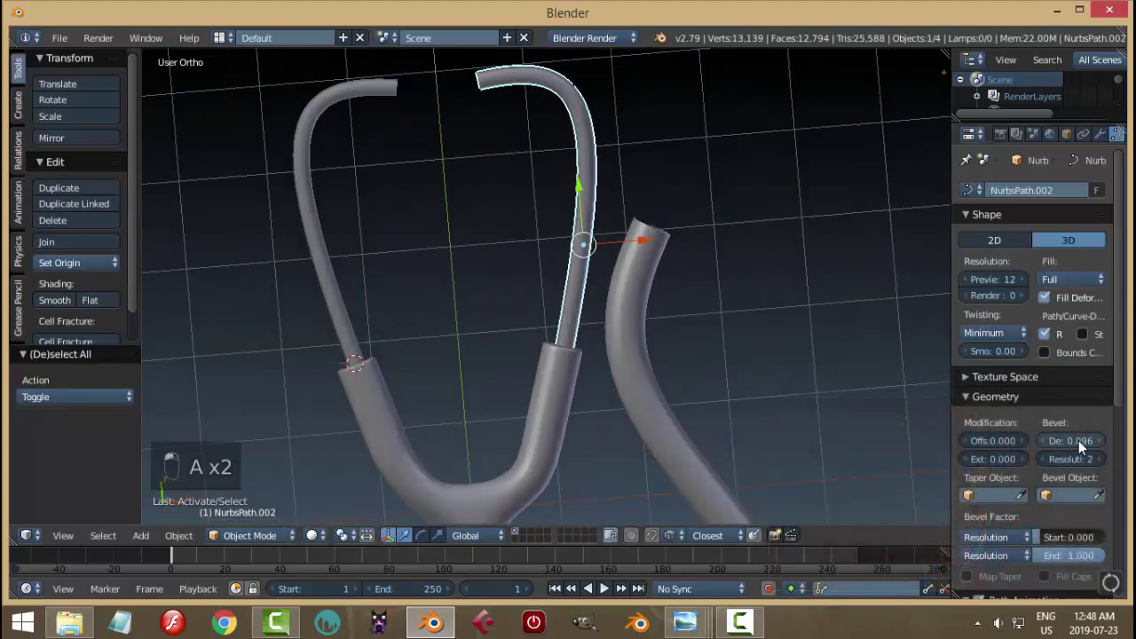
{"action": "left_click_drag", "start_coordinate": [1078, 440], "coordinate": [1056, 447]}
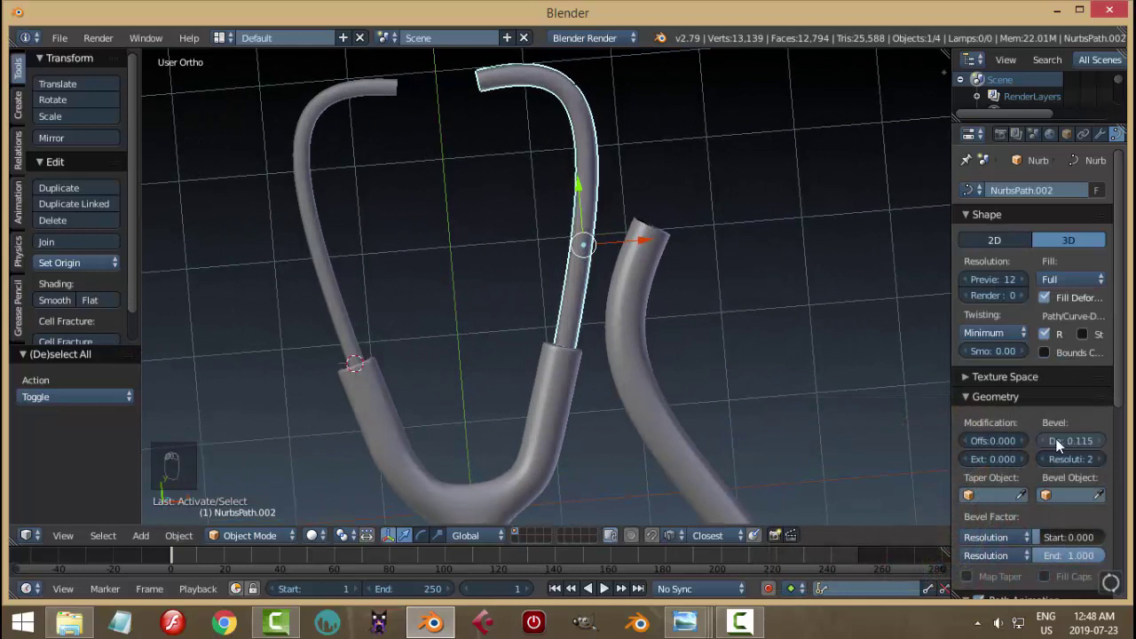
Set the left ear tube's bevel depth to 0.115 and deselect everything
{"action": "right_click", "coordinate": [364, 353]}
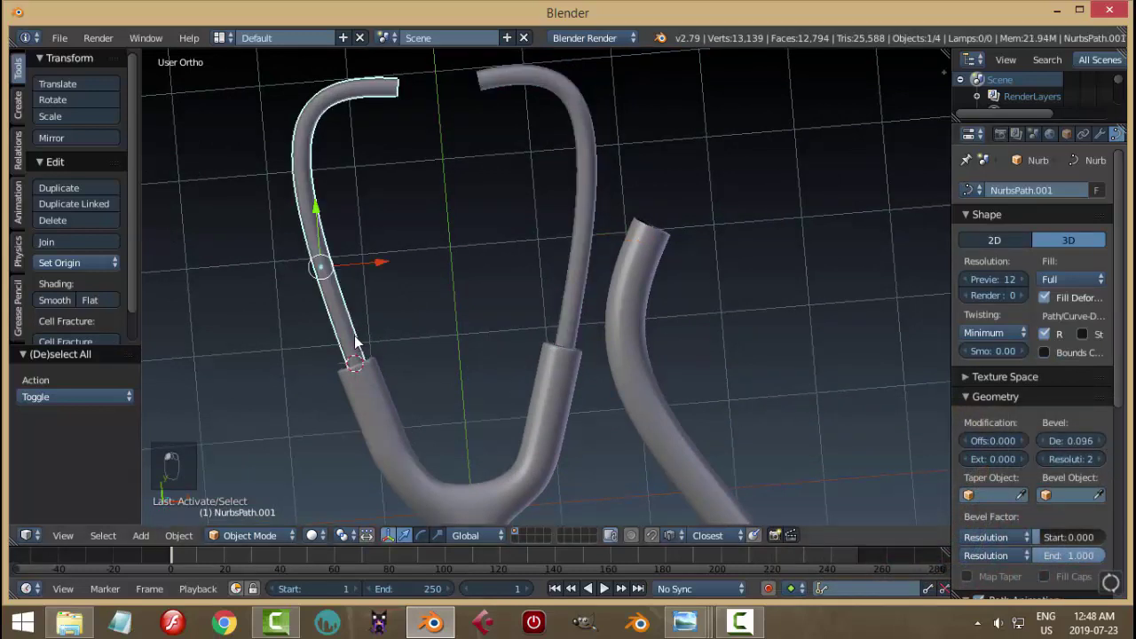
{"action": "left_click", "coordinate": [1075, 440]}
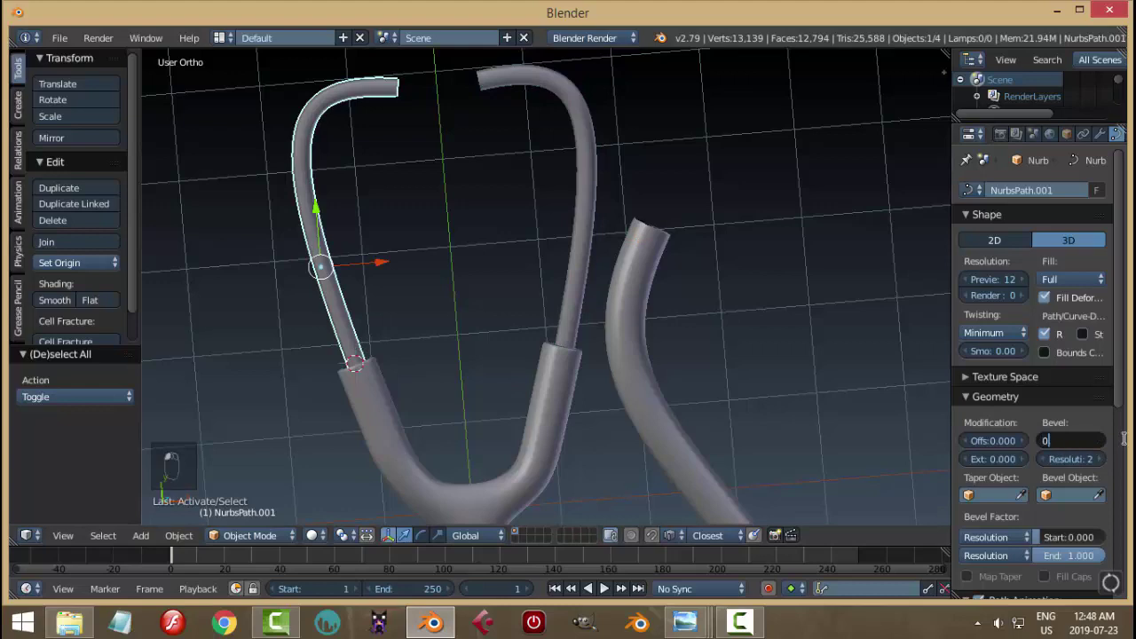
{"action": "type", "text": "0.115"}
{"action": "key", "text": "Return"}
{"action": "key", "text": "a"}
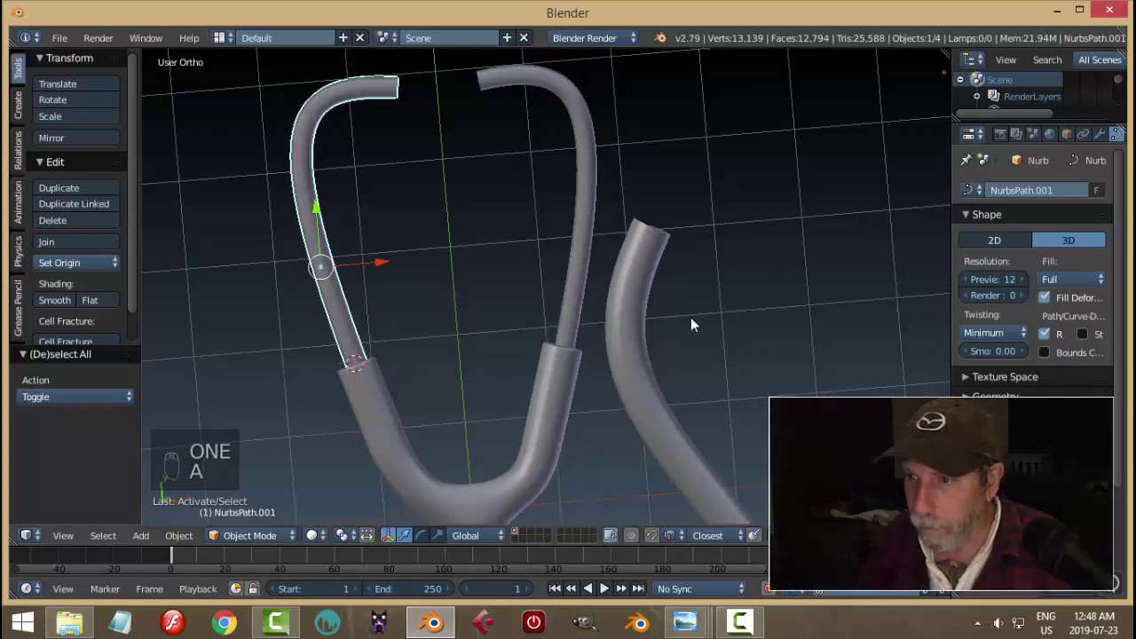
{"action": "scroll", "coordinate": [649, 325], "scroll_direction": "down", "scroll_amount": 3}
{"action": "key", "text": "a"}
{"action": "middle_click_drag", "start_coordinate": [649, 330], "coordinate": [636, 354]}
{"action": "scroll", "coordinate": [636, 348], "scroll_direction": "up", "scroll_amount": 6}
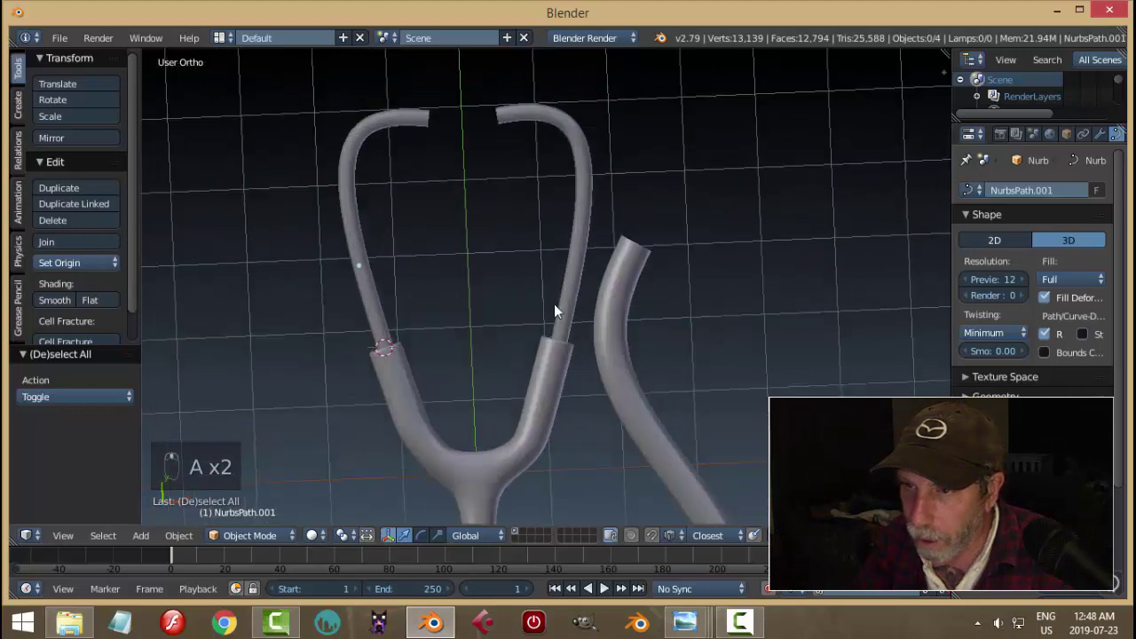
{"action": "key", "text": "KP_7"}
{"action": "scroll", "coordinate": [518, 313], "scroll_direction": "up", "scroll_amount": 4}
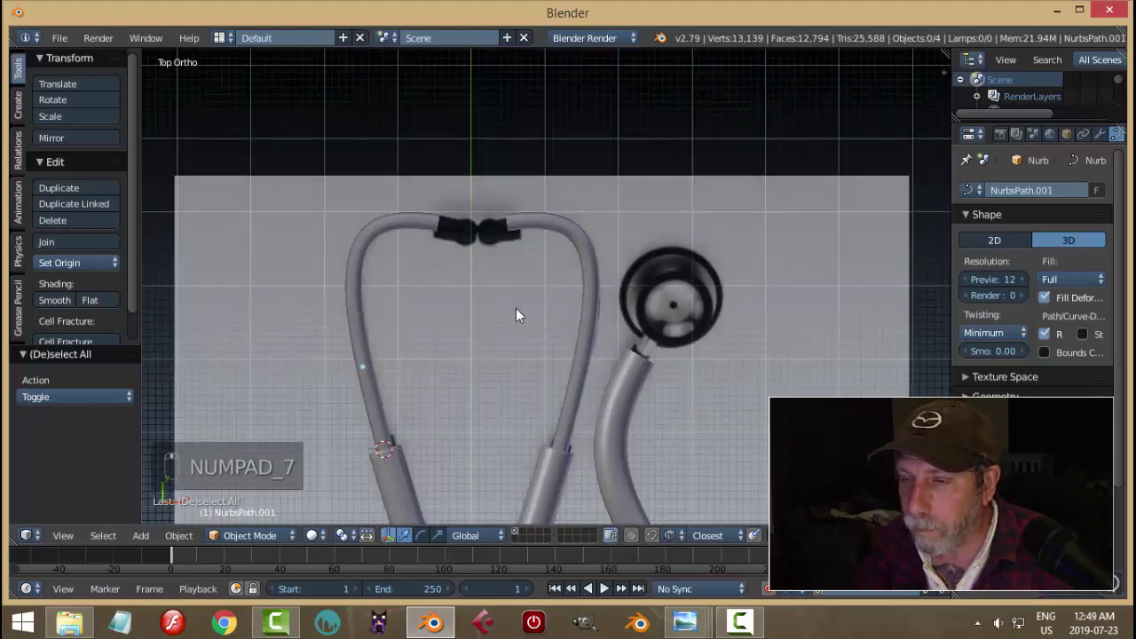
{"action": "scroll", "coordinate": [517, 310], "scroll_direction": "down", "scroll_amount": 5}
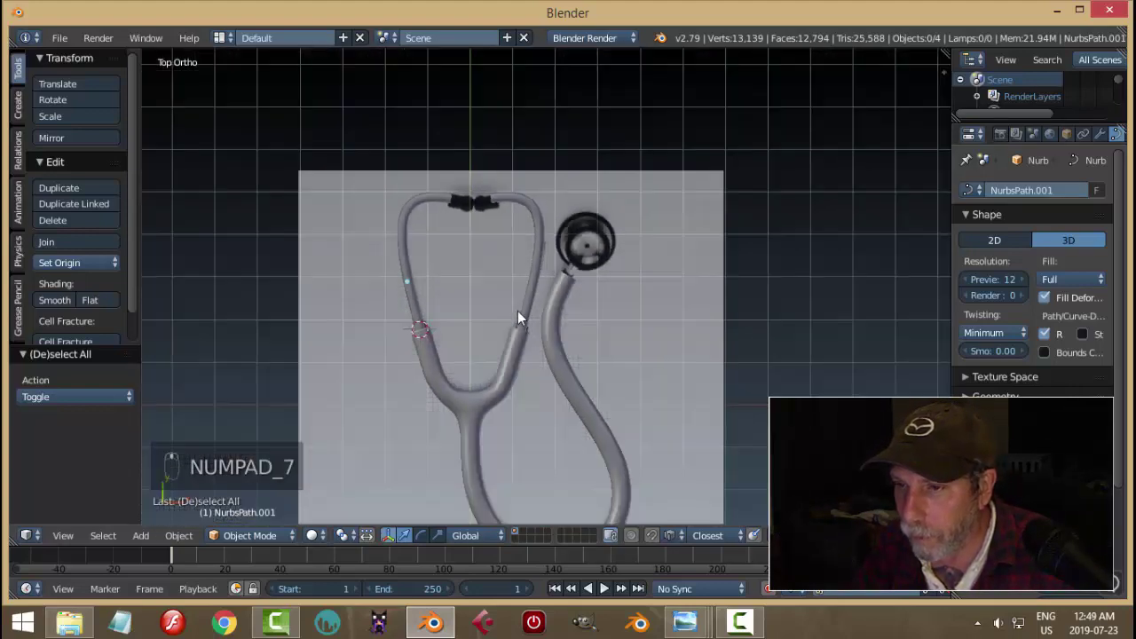
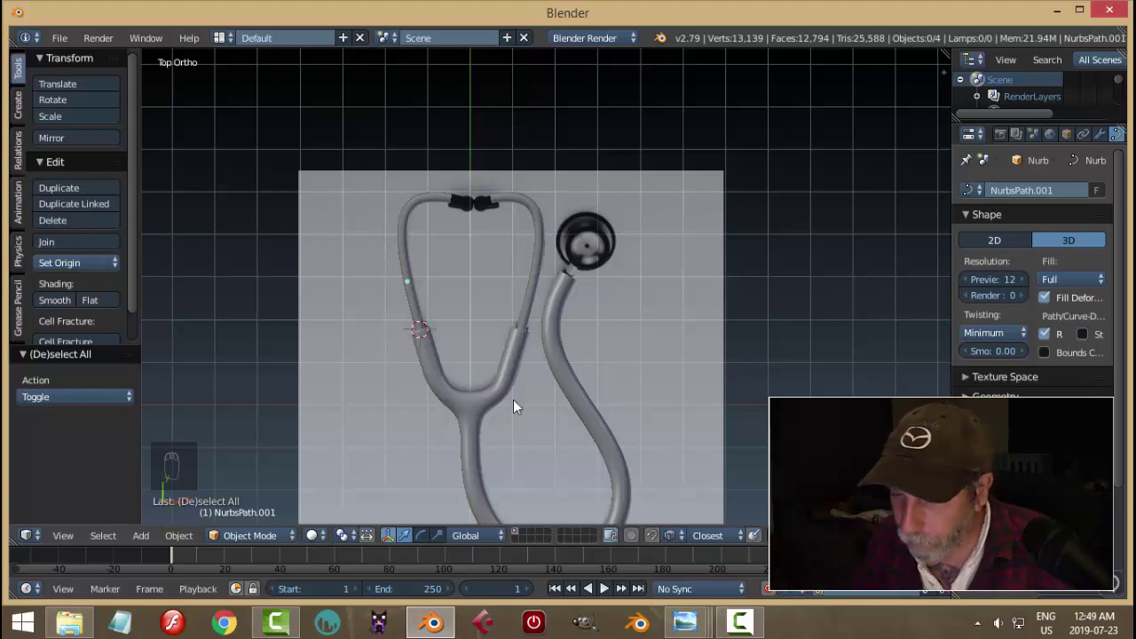
Snap the 3D cursor to the end control point of the left ear tube's curve
{"action": "scroll", "coordinate": [504, 266], "scroll_direction": "up", "scroll_amount": 5}
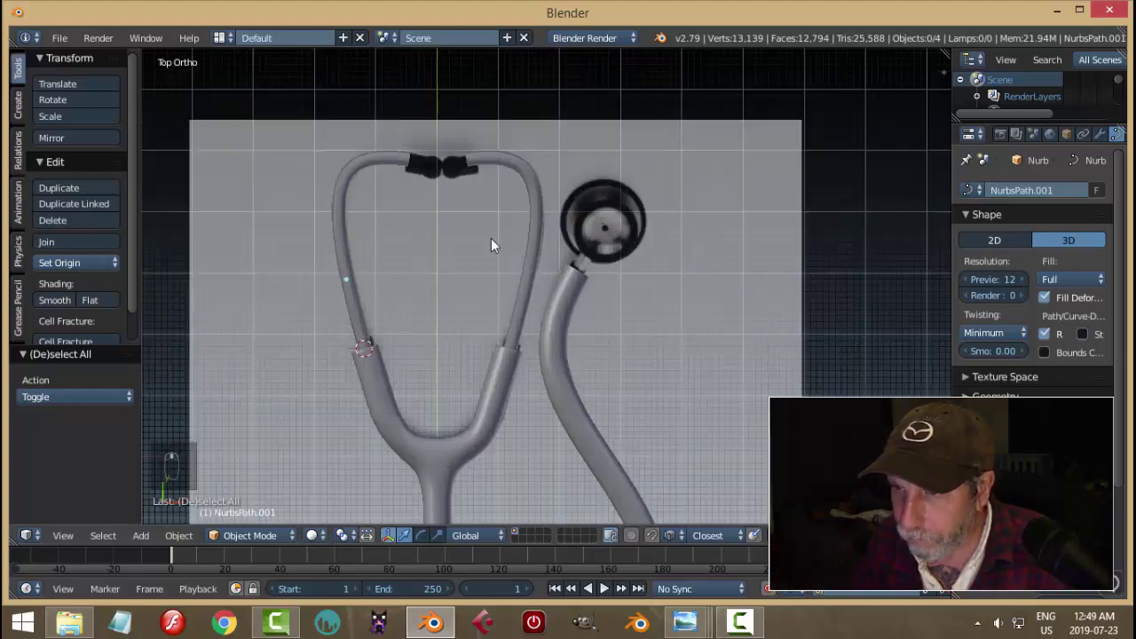
{"action": "scroll", "coordinate": [564, 325], "scroll_direction": "up", "scroll_amount": 3}
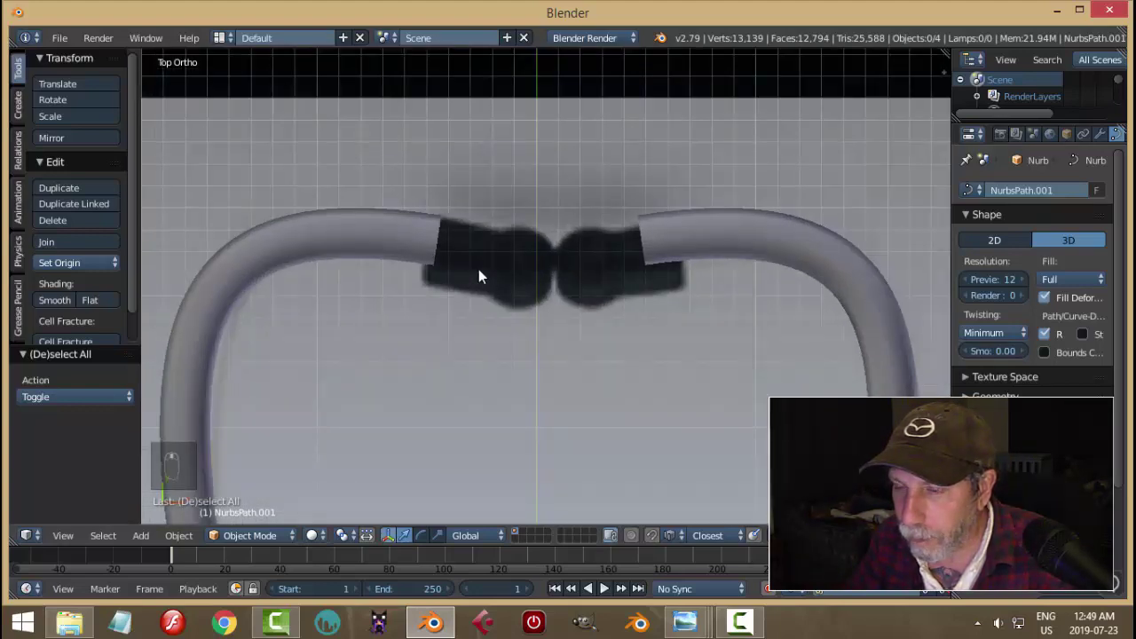
{"action": "key", "text": "Tab"}
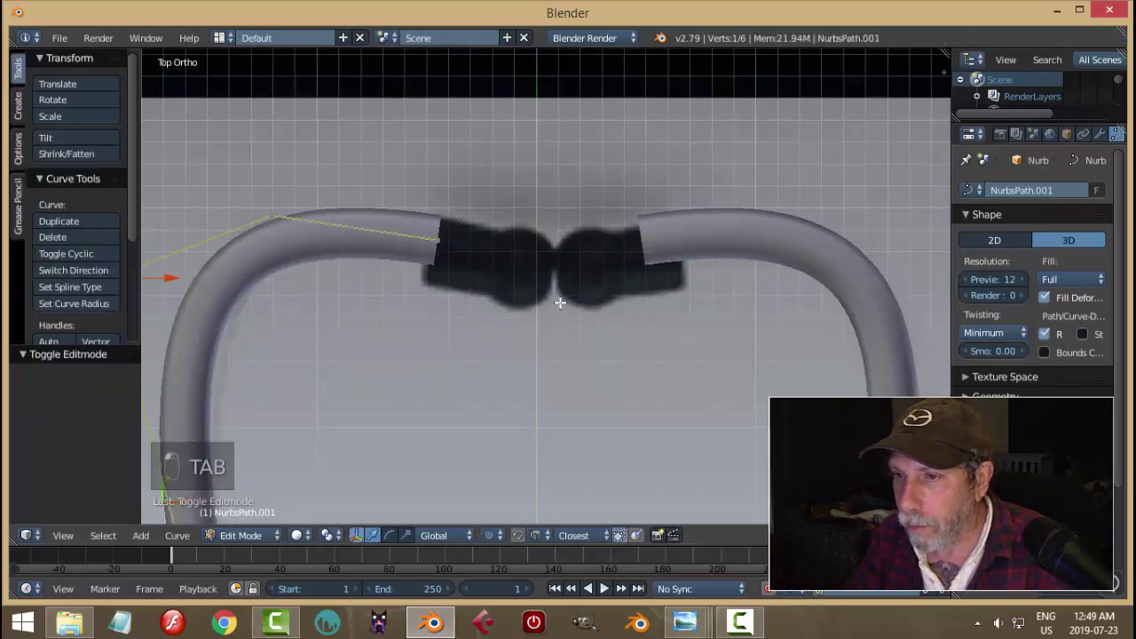
{"action": "middle_click_drag", "start_coordinate": [610, 251], "coordinate": [483, 214]}
{"action": "right_click", "coordinate": [479, 213]}
{"action": "key", "text": "shift+s"}
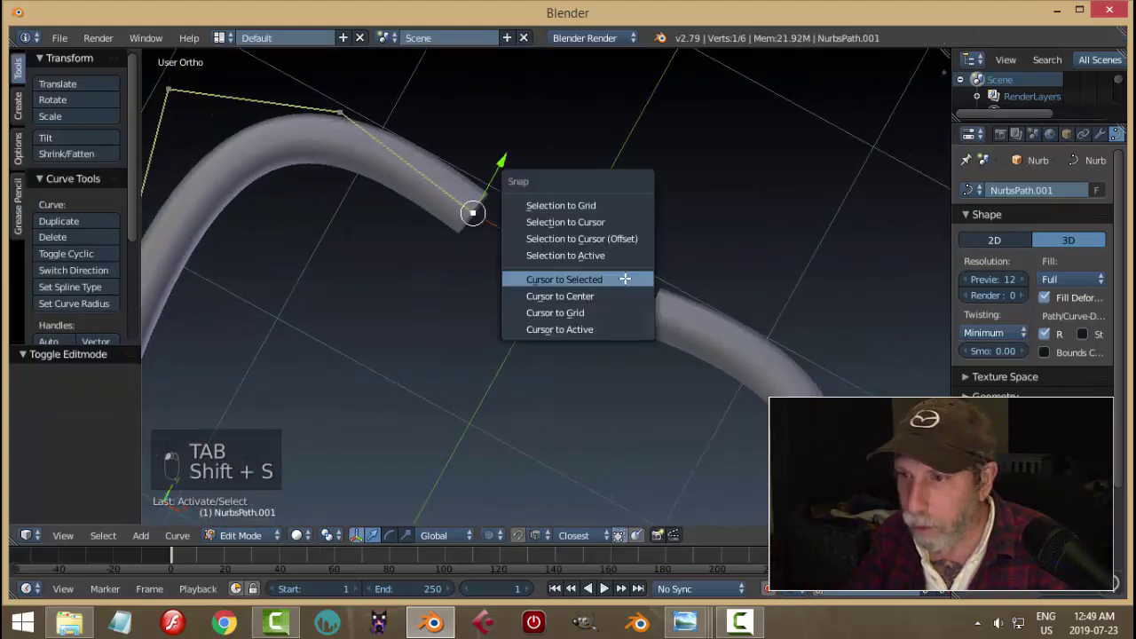
{"action": "left_click", "coordinate": [624, 278]}
{"action": "key", "text": "a"}
{"action": "key", "text": "Tab"}
{"action": "left_click", "coordinate": [520, 278]}
Add a 22-vertex mesh circle at the tube's end and rotate it 90° about the Y axis
{"action": "middle_click_drag", "start_coordinate": [521, 279], "coordinate": [566, 252]}
{"action": "key", "text": "shift+a"}
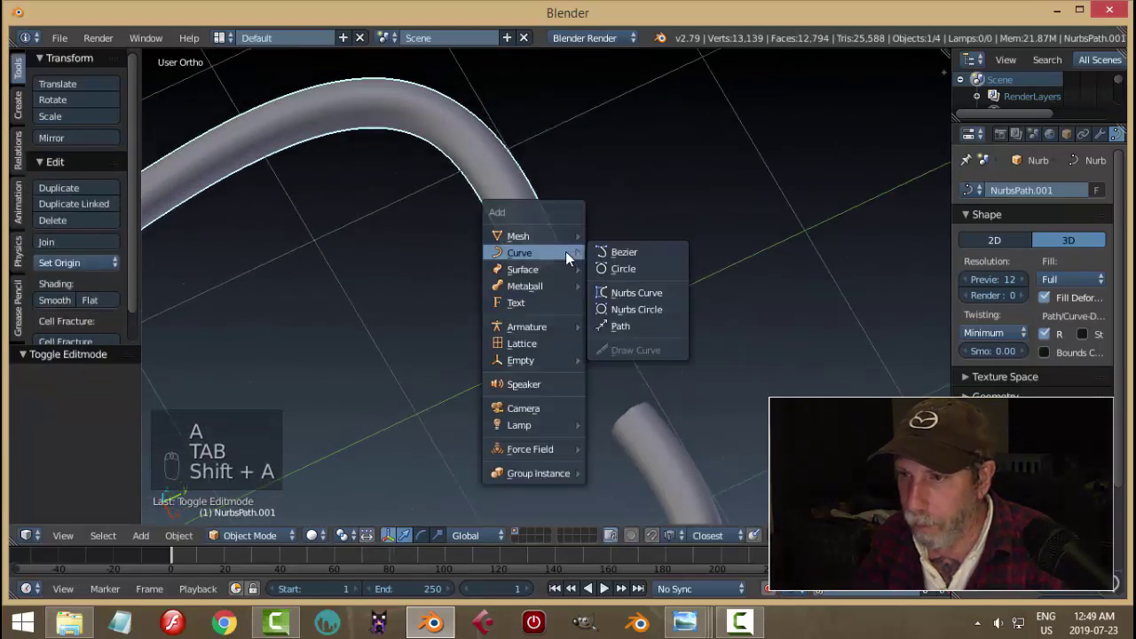
{"action": "mouse_move", "coordinate": [550, 236]}
{"action": "left_click", "coordinate": [624, 268]}
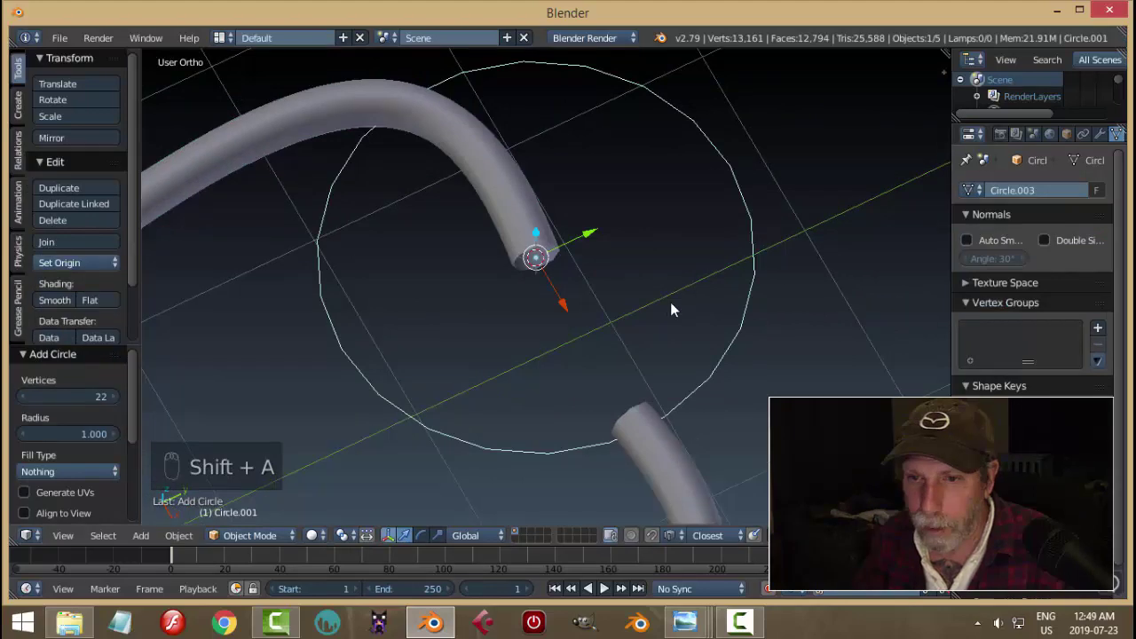
{"action": "middle_click_drag", "start_coordinate": [700, 307], "coordinate": [707, 253]}
{"action": "key", "text": "r"}
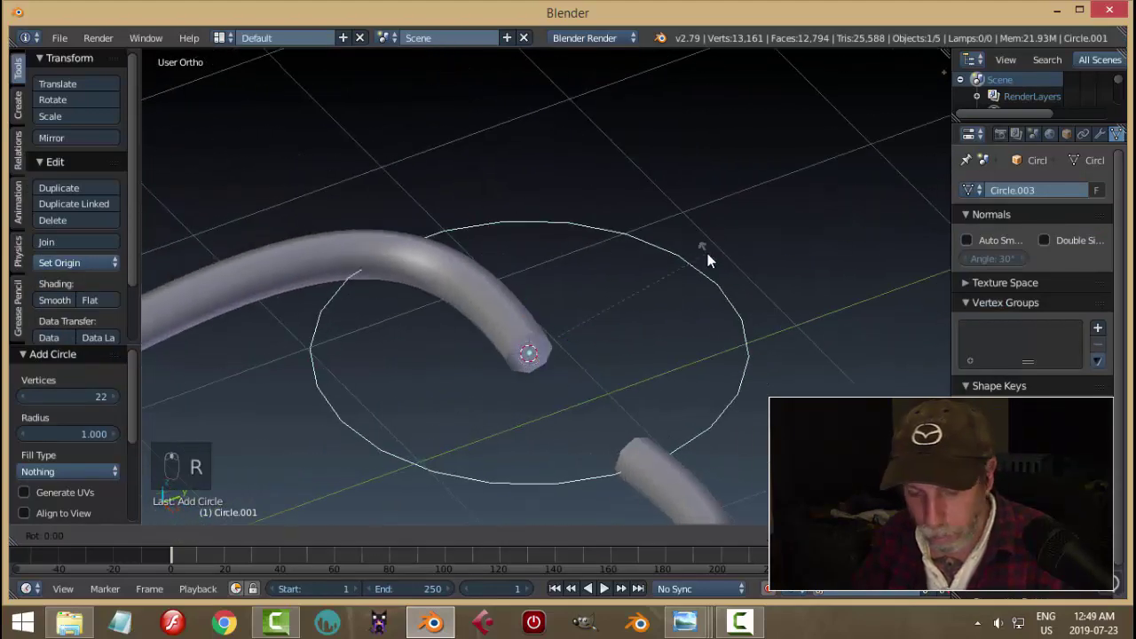
{"action": "key", "text": "y"}
{"action": "key", "text": "9"}
{"action": "left_click", "coordinate": [720, 257]}
Scale all the circle's vertices to 0.14 so the ring fits just around the tube's end
{"action": "key", "text": "Tab"}
{"action": "left_click", "coordinate": [870, 264]}
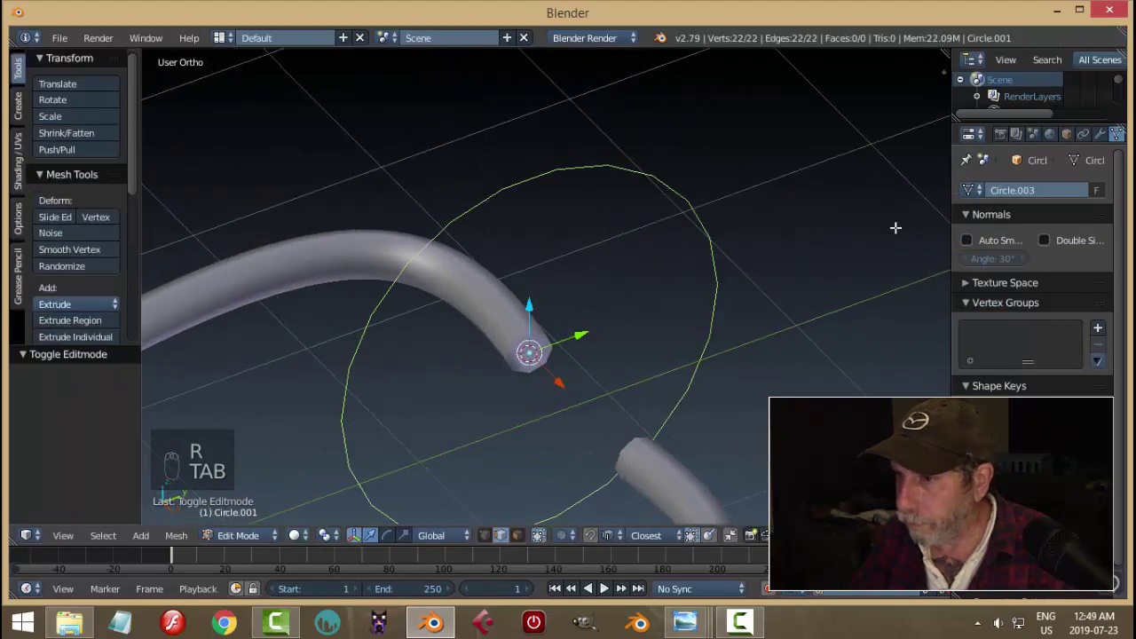
{"action": "key", "text": "s"}
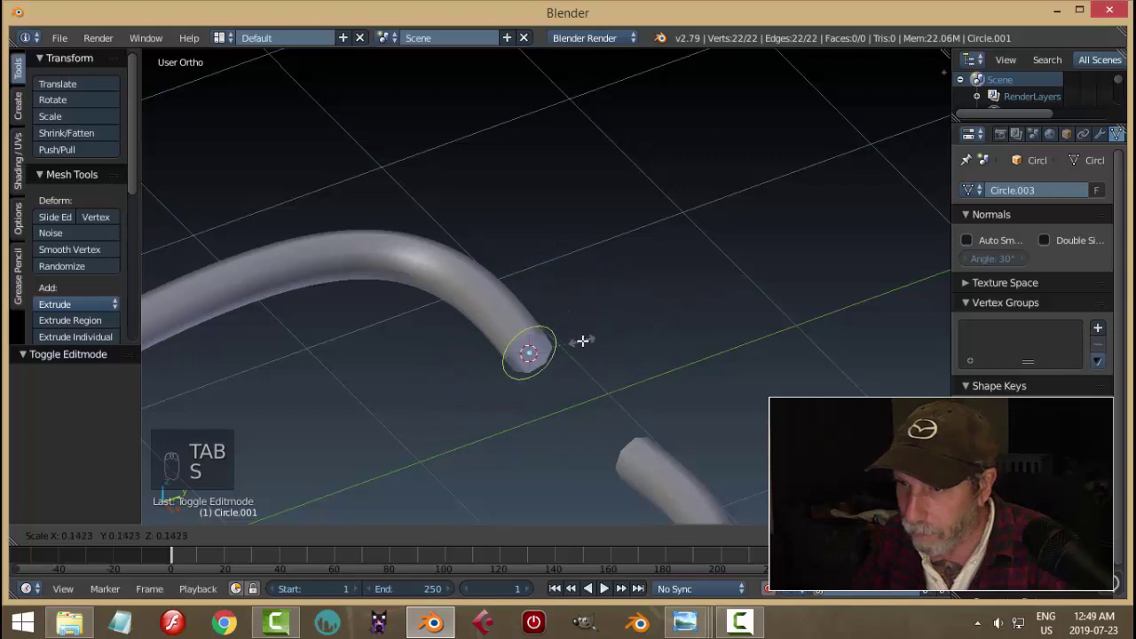
{"action": "left_click", "coordinate": [582, 338]}
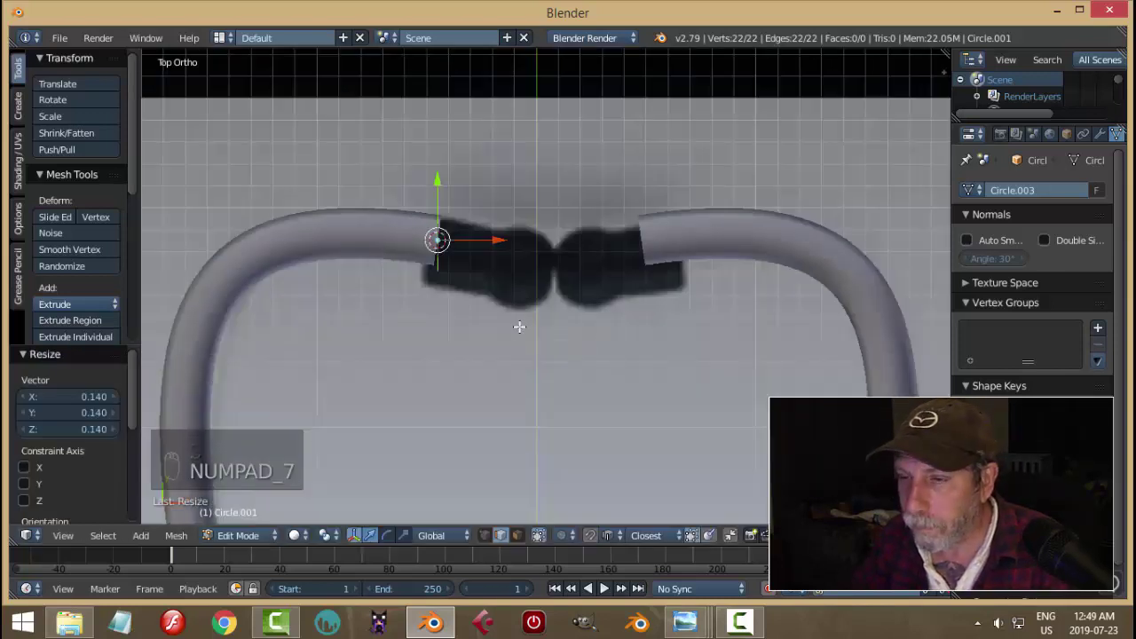
Extrude the ring about 0.27 along X over the reference ear tip to form its neck
{"action": "scroll", "coordinate": [519, 326], "scroll_direction": "up", "scroll_amount": 3}
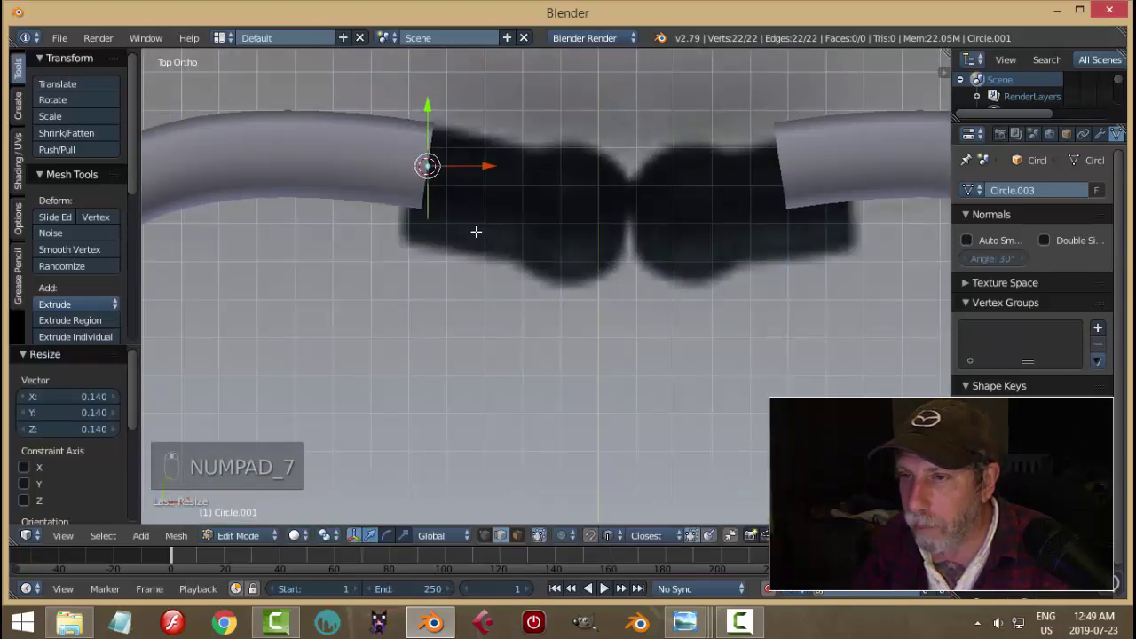
{"action": "key", "text": "e"}
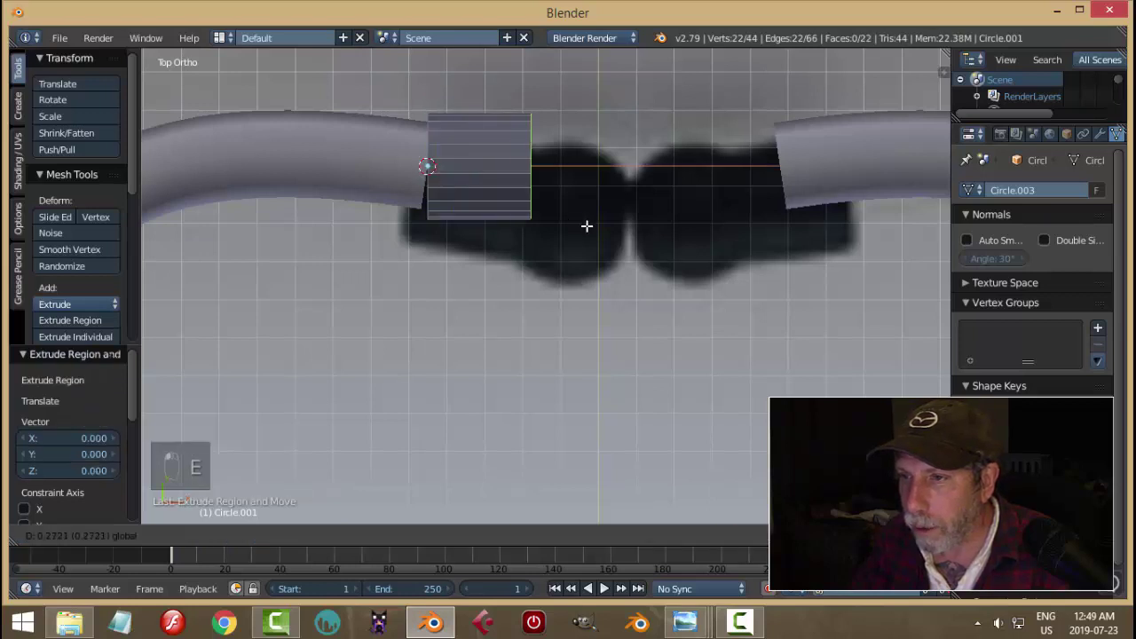
{"action": "left_click", "coordinate": [589, 227]}
Extrude and enlarge the neck's end ring into a flare, then extrude it along X into a wider straight head
{"action": "key", "text": "e"}
{"action": "right_click", "coordinate": [596, 223]}
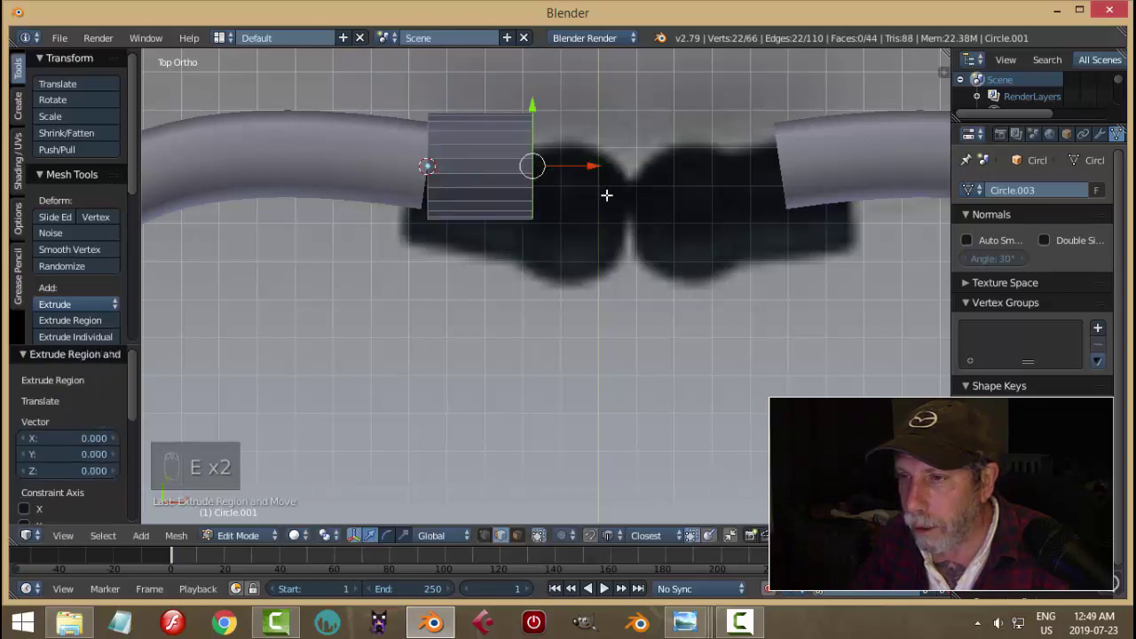
{"action": "key", "text": "s"}
{"action": "left_click", "coordinate": [628, 206]}
{"action": "left_click_drag", "start_coordinate": [600, 168], "coordinate": [594, 177]}
{"action": "key", "text": "e"}
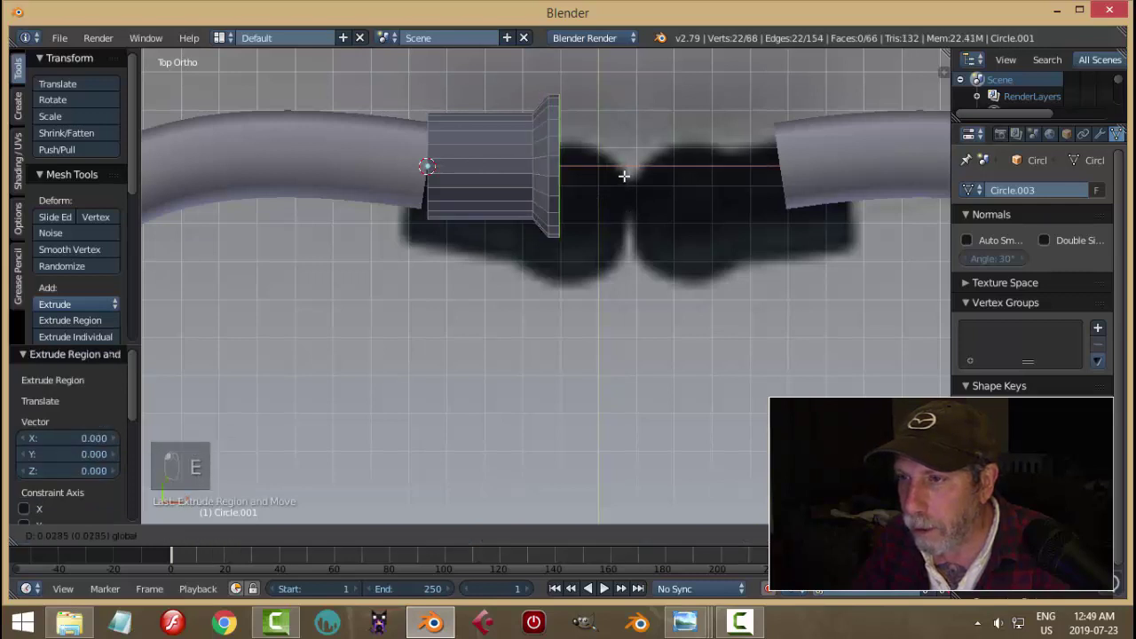
{"action": "left_click", "coordinate": [650, 190]}
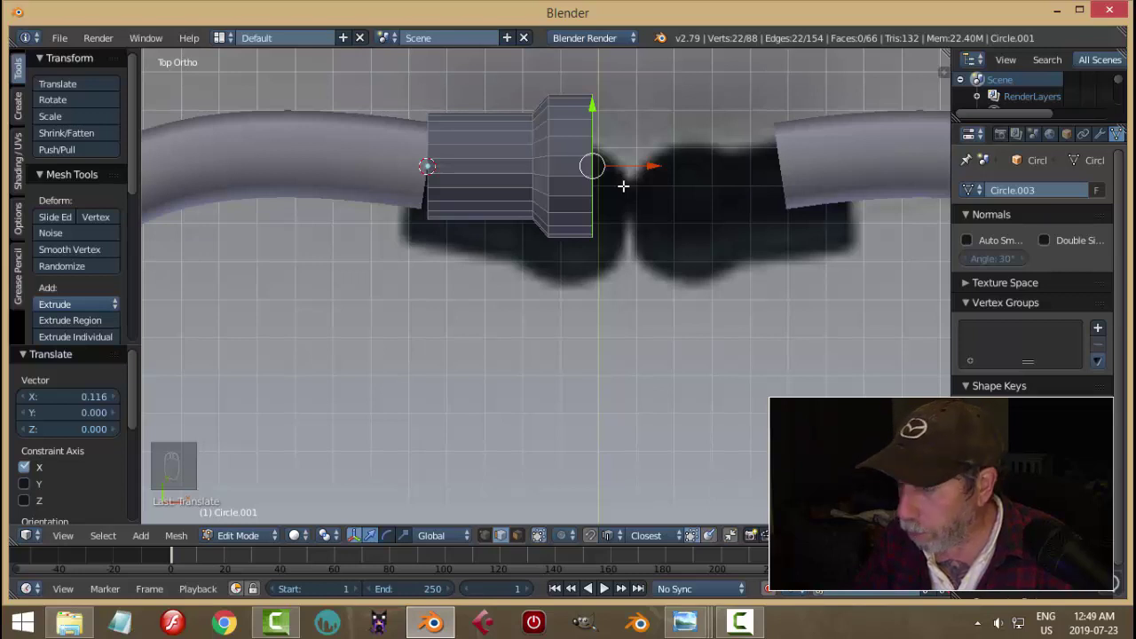
Grow the selection to the whole flared head and shift it along X toward the tube to shorten the neck
{"action": "key", "text": "ctrl+KP_Add"}
{"action": "key", "text": "ctrl+KP_Add"}
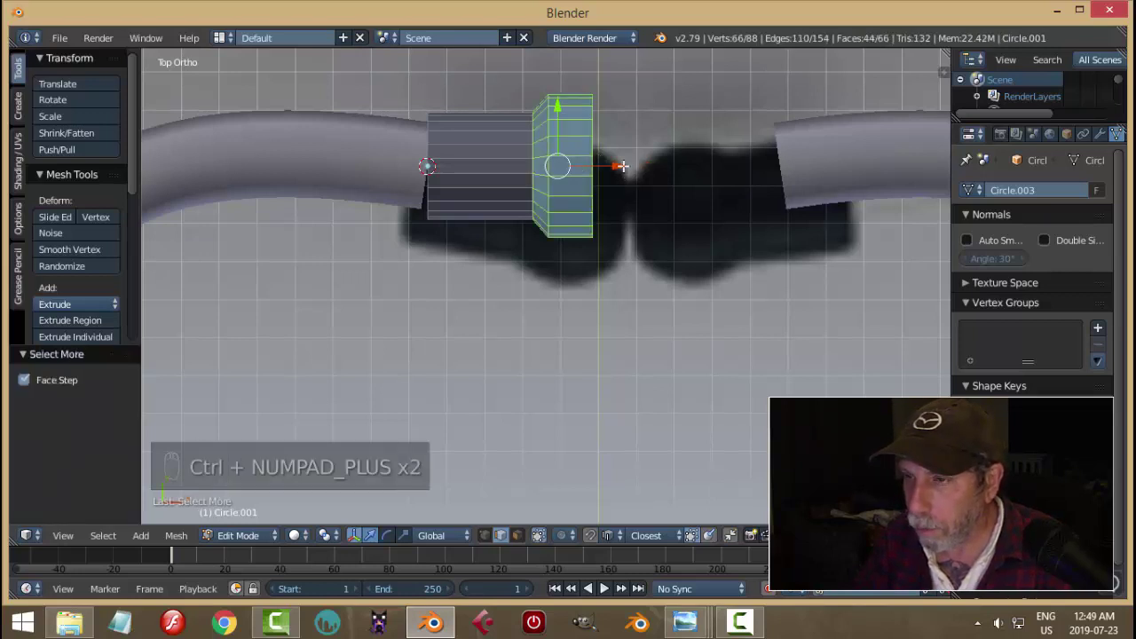
{"action": "left_click_drag", "start_coordinate": [622, 166], "coordinate": [661, 170]}
Move the head's end ring 0.05 along X, then extrude it and scale it inward to taper the tip
{"action": "key", "text": "a"}
{"action": "right_click", "coordinate": [563, 131], "text": "alt"}
{"action": "key", "text": "e"}
{"action": "key", "text": "s"}
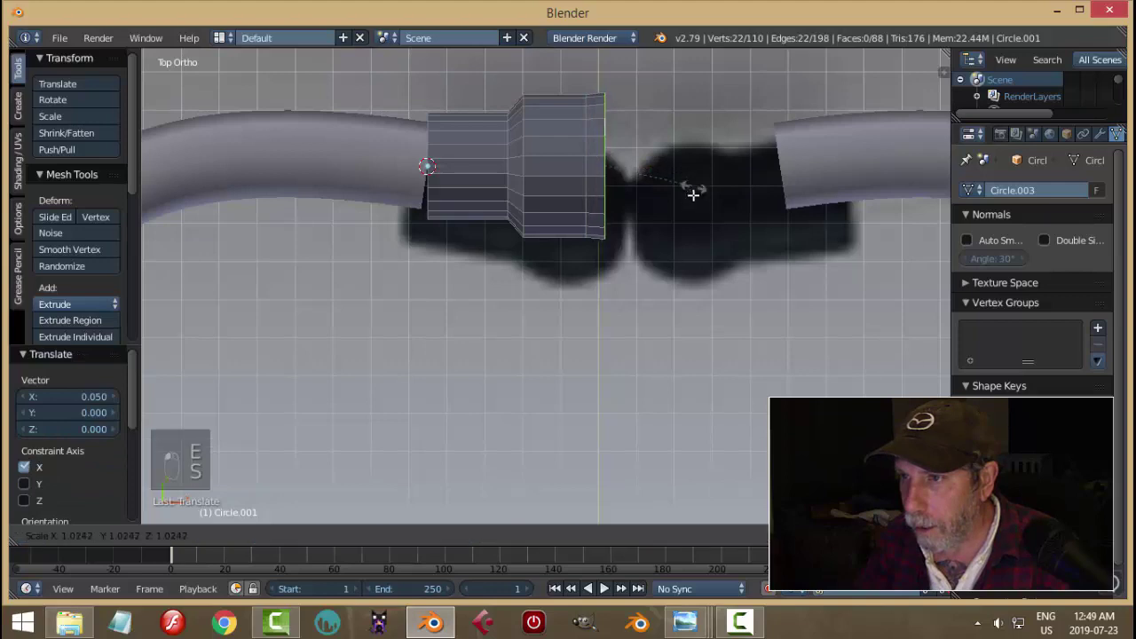
{"action": "left_click", "coordinate": [641, 156]}
Extrude the tip's inner ring again and scale it inward to narrow the hole
{"action": "middle_click_drag", "start_coordinate": [637, 157], "coordinate": [628, 236]}
{"action": "middle_click_drag", "start_coordinate": [657, 281], "coordinate": [649, 263]}
{"action": "key", "text": "e"}
{"action": "key", "text": "s"}
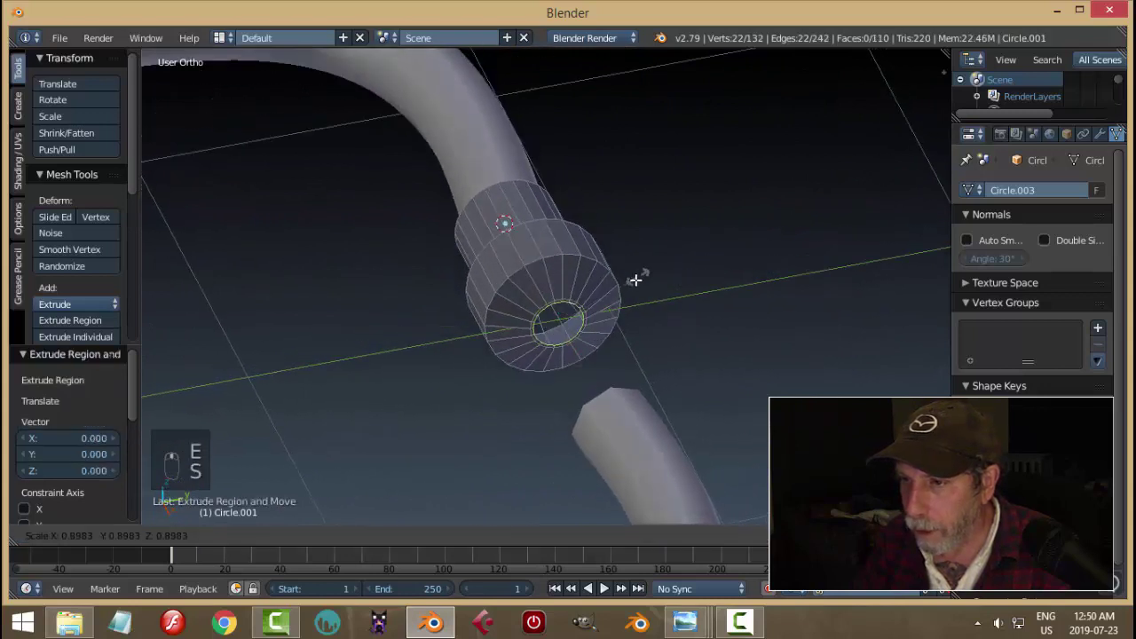
{"action": "left_click", "coordinate": [612, 291]}
{"action": "key", "text": "a"}
Add an edge loop around the middle of the head, scale it to about 1.147 and return to Object Mode
{"action": "middle_click_drag", "start_coordinate": [578, 269], "coordinate": [470, 284]}
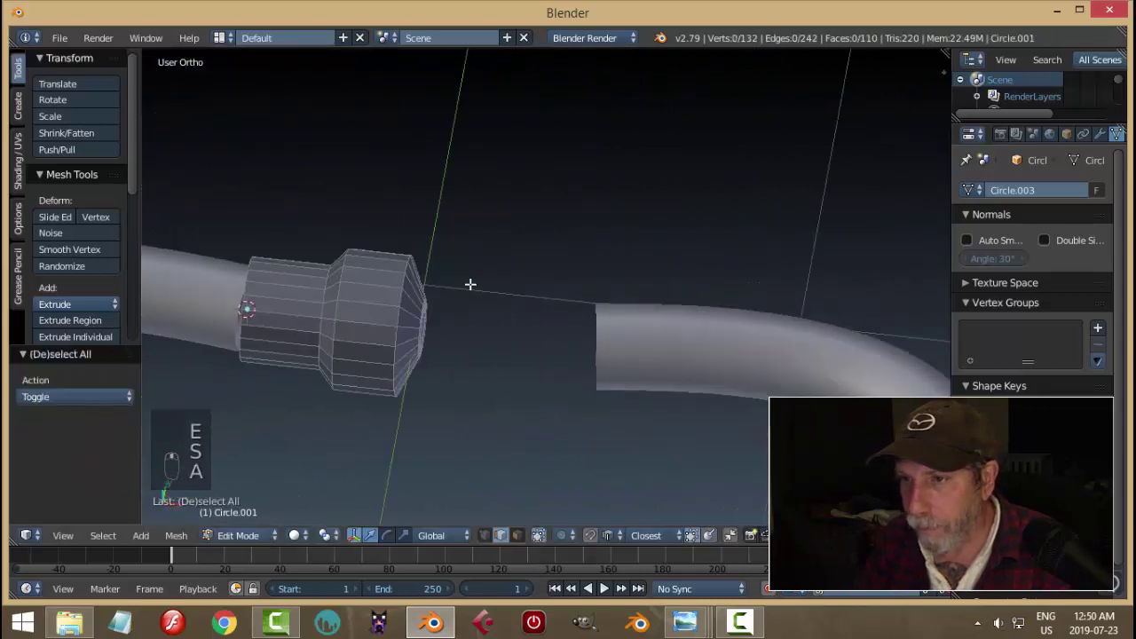
{"action": "right_click", "coordinate": [404, 284], "text": "alt"}
{"action": "key", "text": "a"}
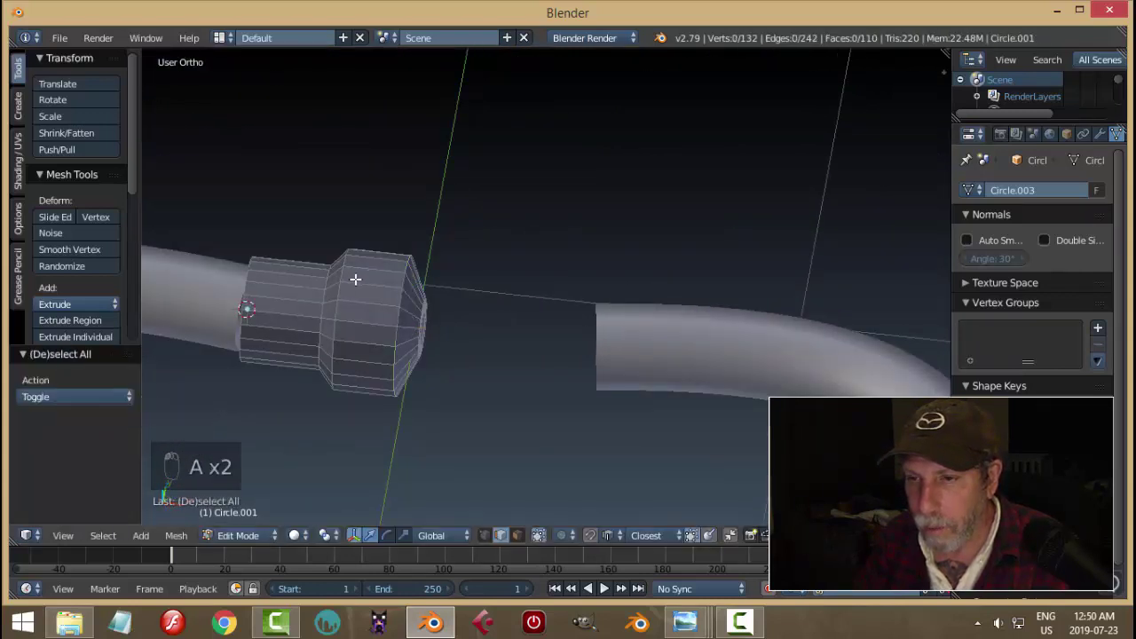
{"action": "key", "text": "ctrl+r"}
{"action": "left_click", "coordinate": [365, 284]}
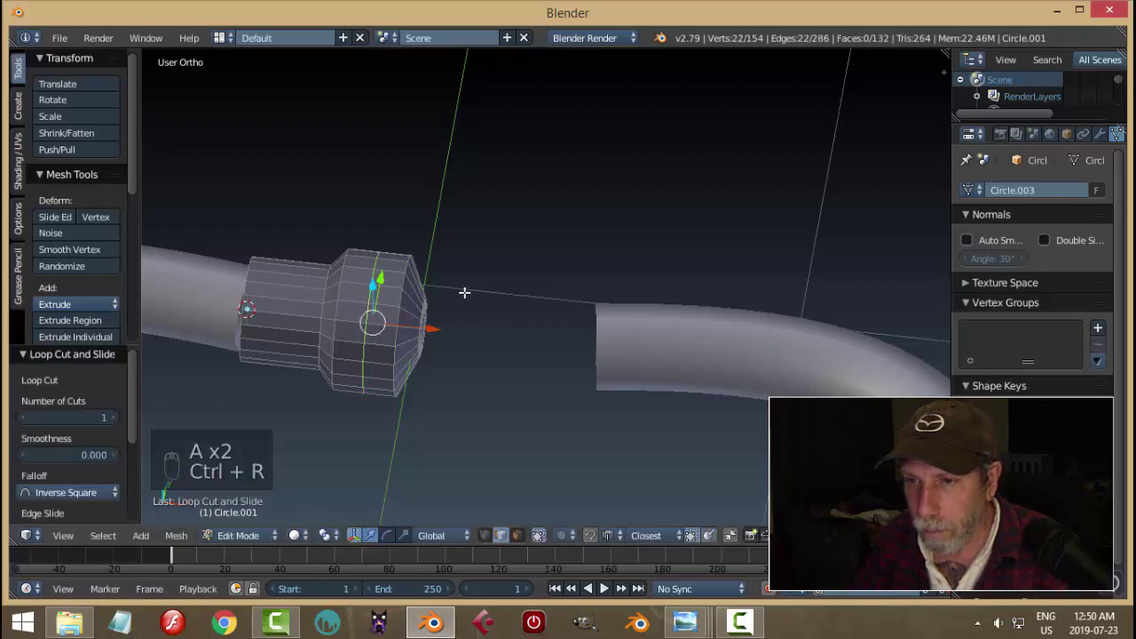
{"action": "key", "text": "s"}
{"action": "left_click", "coordinate": [481, 347]}
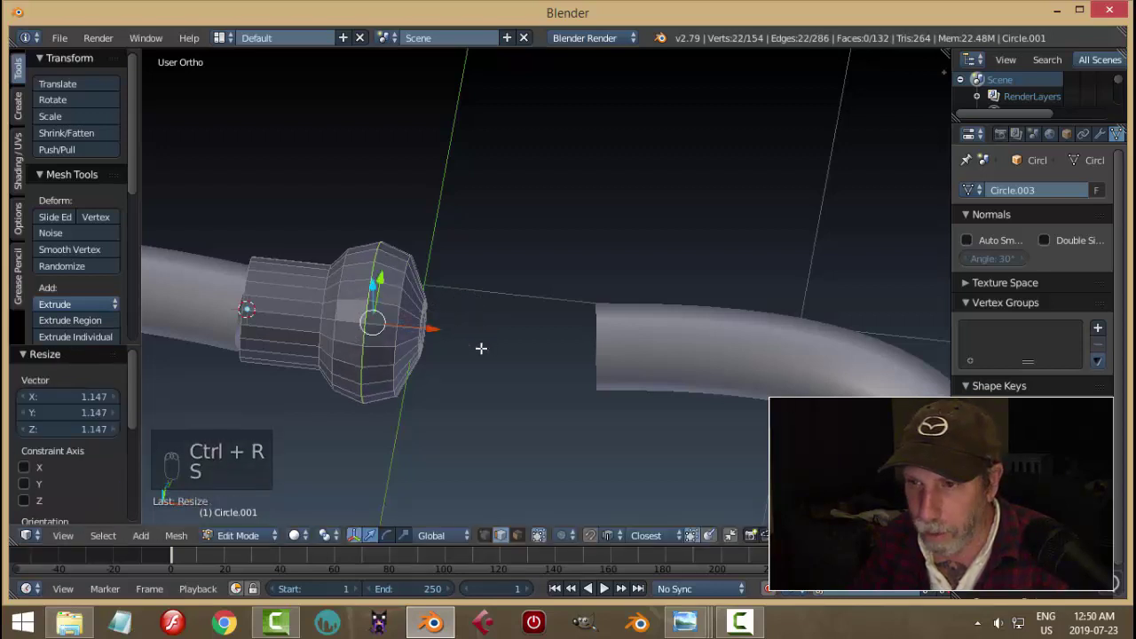
{"action": "key", "text": "Tab"}
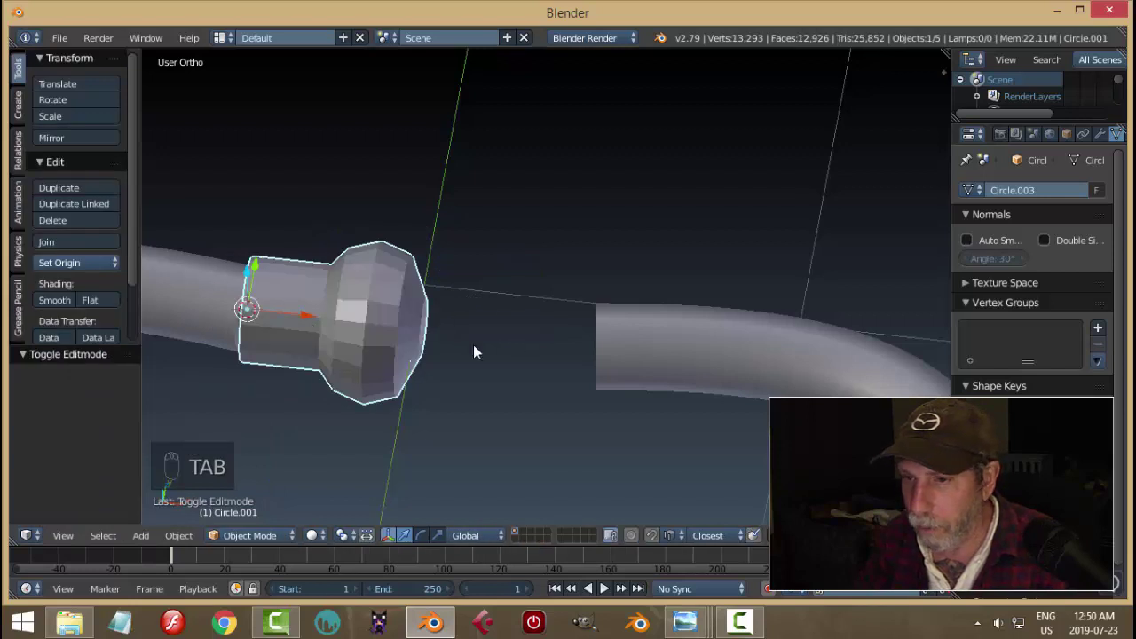
Try to link the modifiers of the right ear tube to the ear tip
{"action": "right_click", "coordinate": [632, 349], "text": "shift"}
{"action": "key", "text": "ctrl+l"}
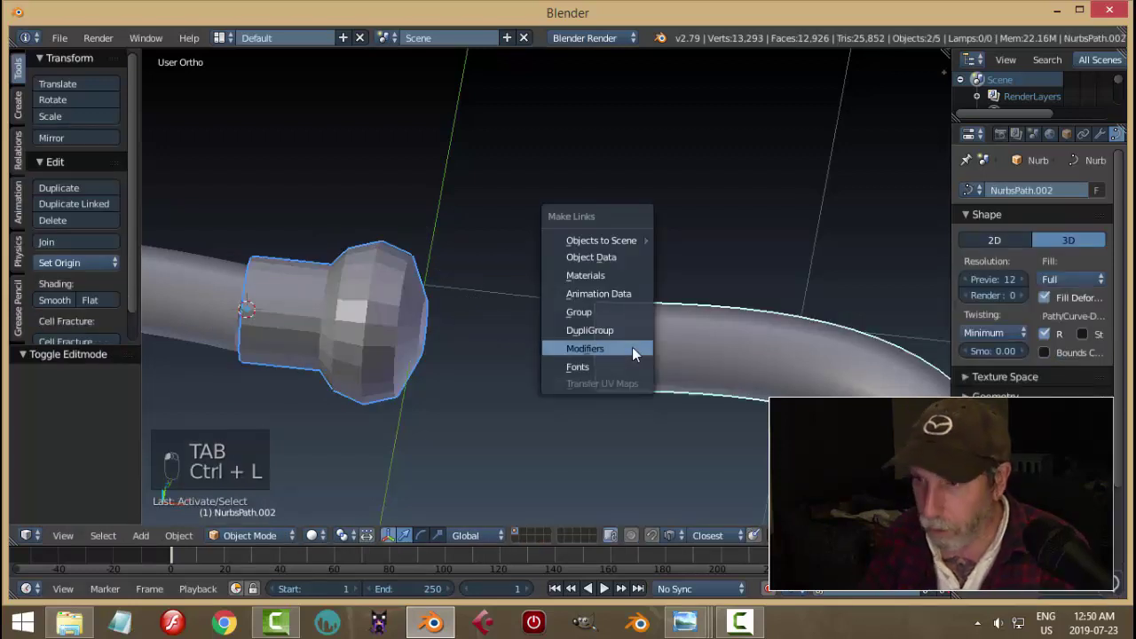
{"action": "left_click", "coordinate": [632, 348]}
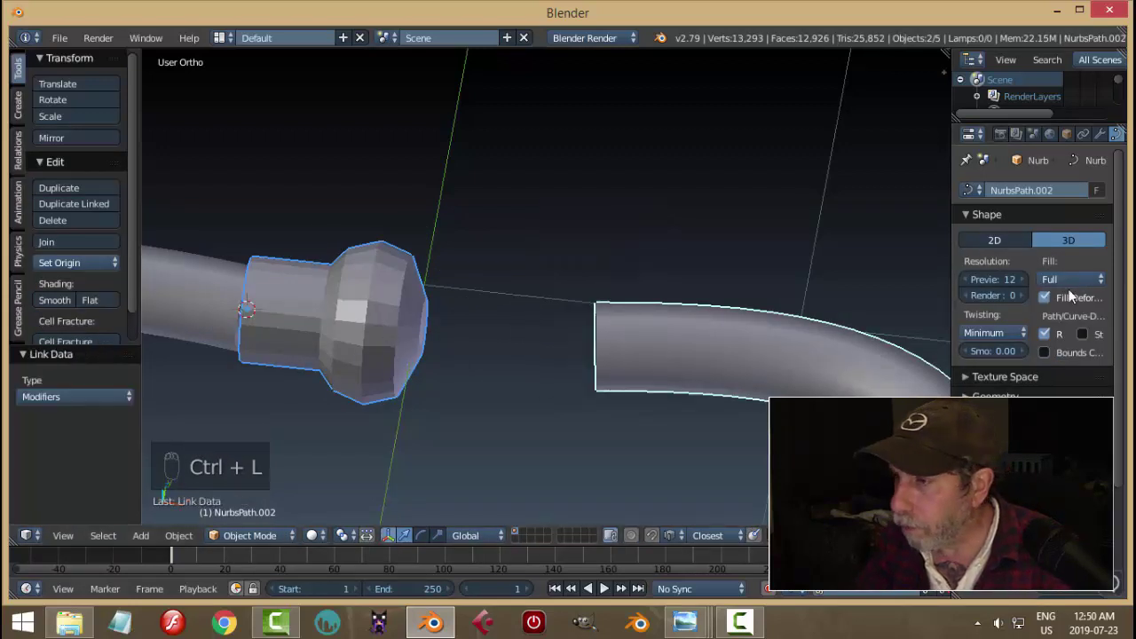
Add a Subdivision Surface modifier to the ear tip and shade it smooth
{"action": "left_click", "coordinate": [1099, 134]}
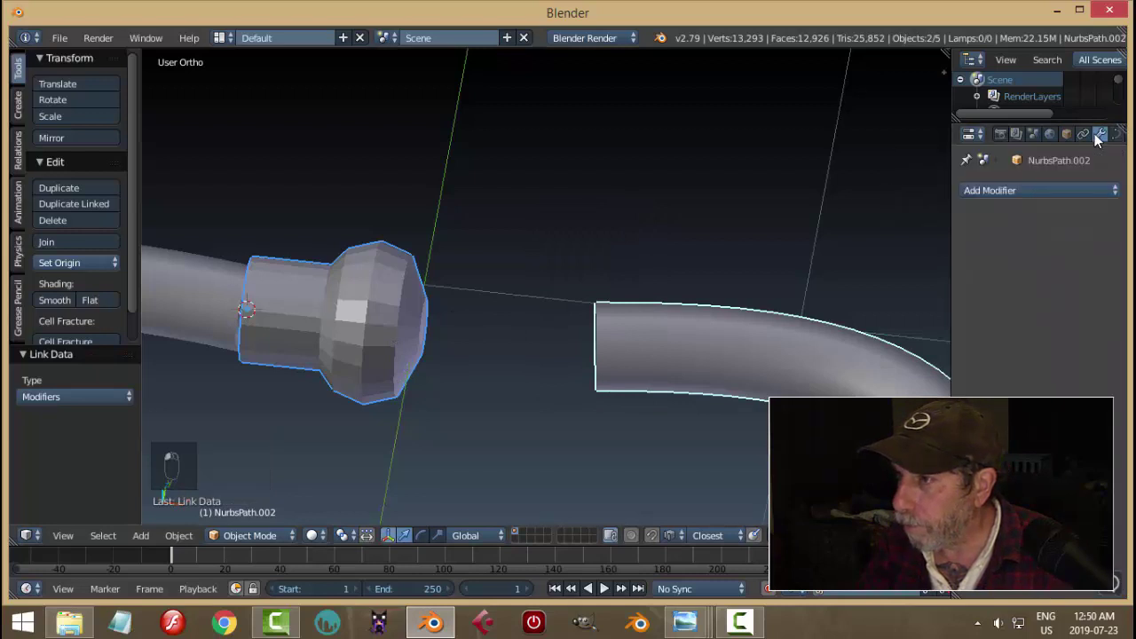
{"action": "key", "text": "Escape"}
{"action": "left_click", "coordinate": [335, 302]}
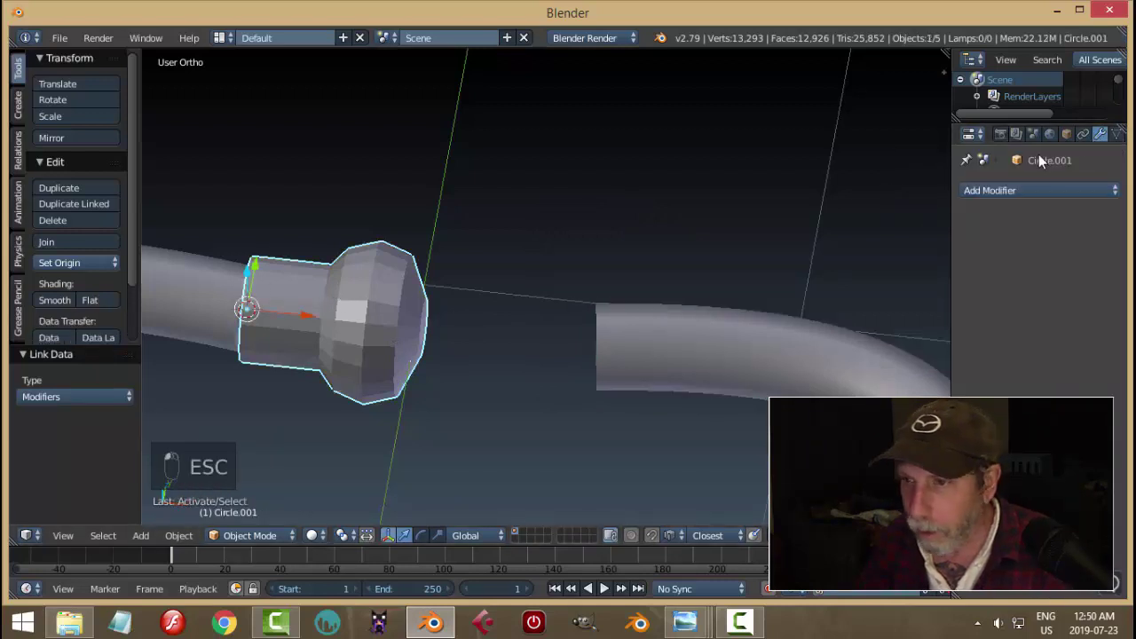
{"action": "left_click", "coordinate": [1017, 192]}
{"action": "left_click", "coordinate": [781, 465]}
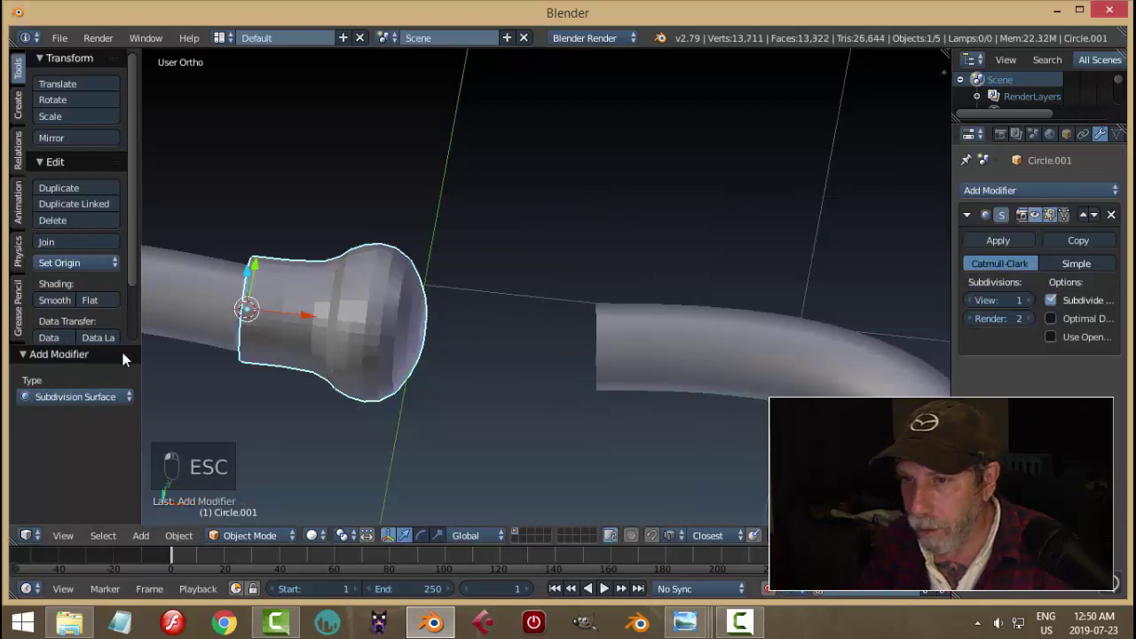
{"action": "left_click", "coordinate": [54, 300]}
Set the viewport subdivisions of the ear tip's Subdivision Surface modifier to 2
{"action": "middle_click_drag", "start_coordinate": [150, 300], "coordinate": [399, 302]}
{"action": "key", "text": "a"}
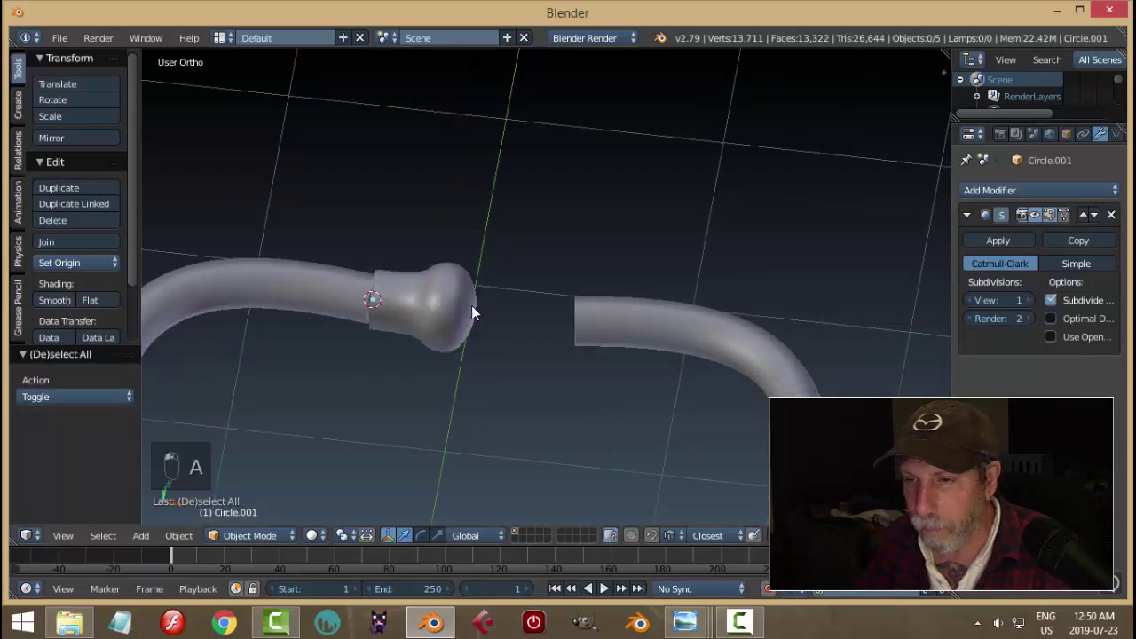
{"action": "mouse_move", "coordinate": [471, 305]}
{"action": "middle_mouse_down"}
{"action": "mouse_move", "coordinate": [439, 324]}
{"action": "mouse_move", "coordinate": [519, 330]}
{"action": "mouse_move", "coordinate": [500, 375]}
{"action": "mouse_move", "coordinate": [534, 334]}
{"action": "mouse_move", "coordinate": [529, 315]}
{"action": "middle_mouse_up"}
{"action": "right_click", "coordinate": [439, 324]}
{"action": "left_click", "coordinate": [1027, 300]}
Extrude the ear tip's open ring around the tube and scale it inward to about 0.574 to close the gap
{"action": "scroll", "coordinate": [494, 356], "scroll_direction": "up", "scroll_amount": 2}
{"action": "key", "text": "Tab"}
{"action": "left_click", "coordinate": [621, 357]}
{"action": "scroll", "coordinate": [469, 333], "scroll_direction": "up", "scroll_amount": 2}
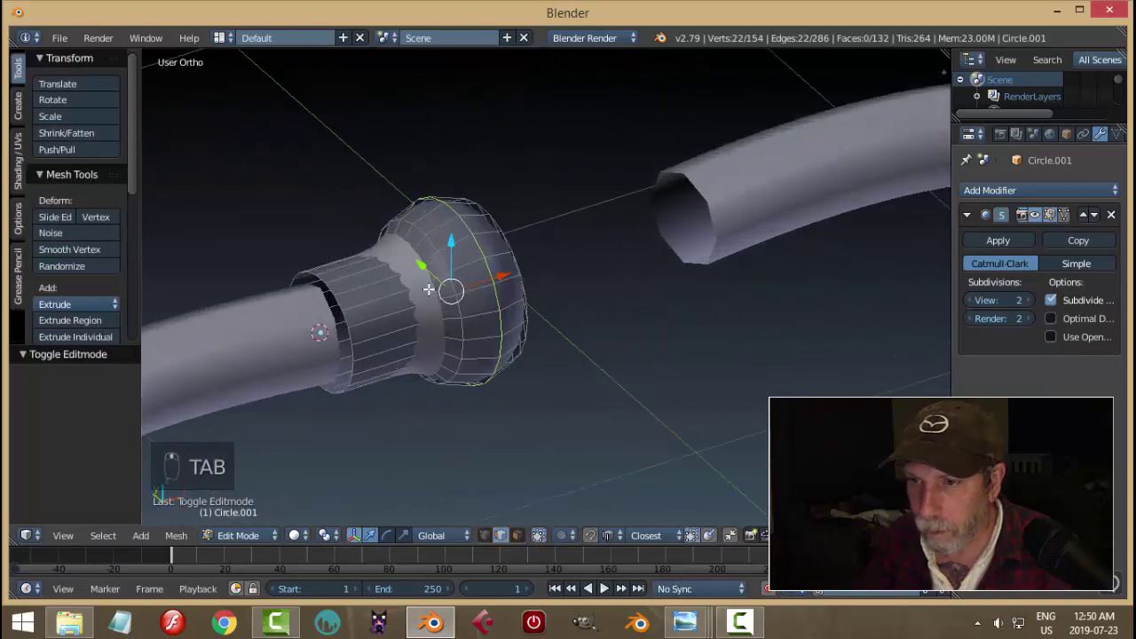
{"action": "key", "text": "a"}
{"action": "key", "text": "a"}
{"action": "right_click", "coordinate": [335, 305], "text": "alt"}
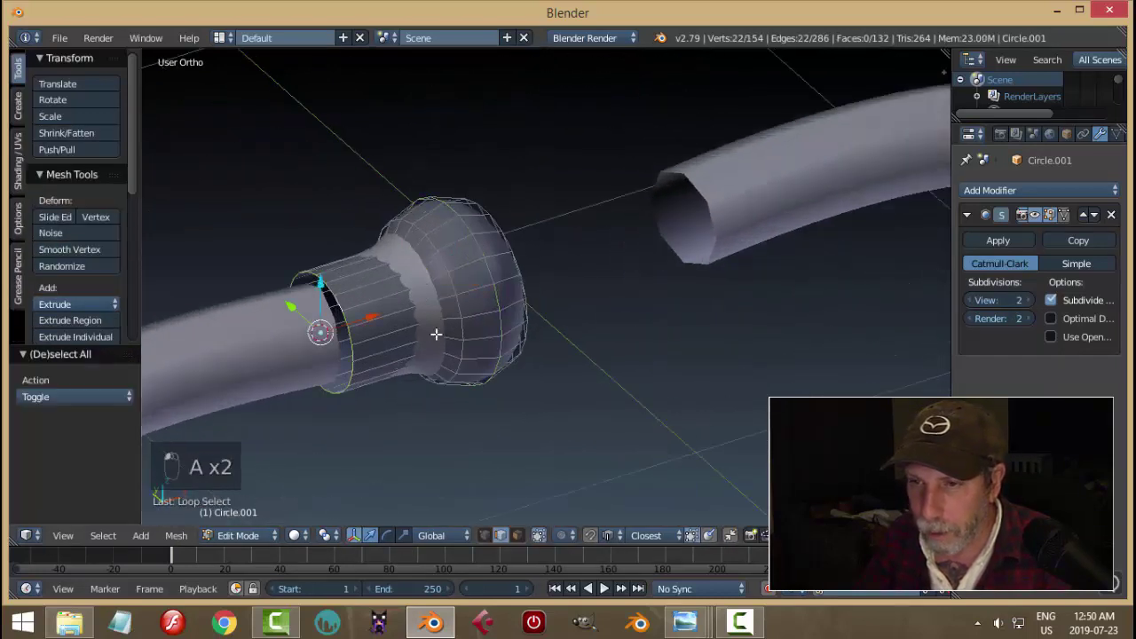
{"action": "key", "text": "e"}
{"action": "key", "text": "s"}
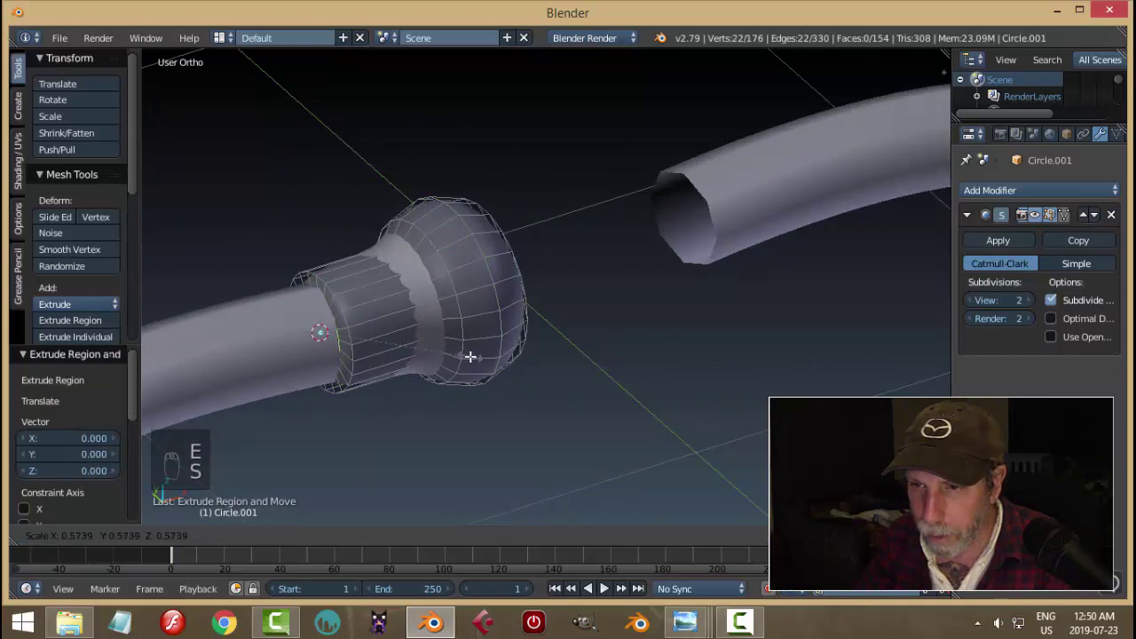
{"action": "left_click", "coordinate": [471, 358]}
Add two edge loops around the ear tip's neck, one near the tube end and one near the head, and leave Edit Mode
{"action": "key", "text": "ctrl+r"}
{"action": "left_click", "coordinate": [357, 303]}
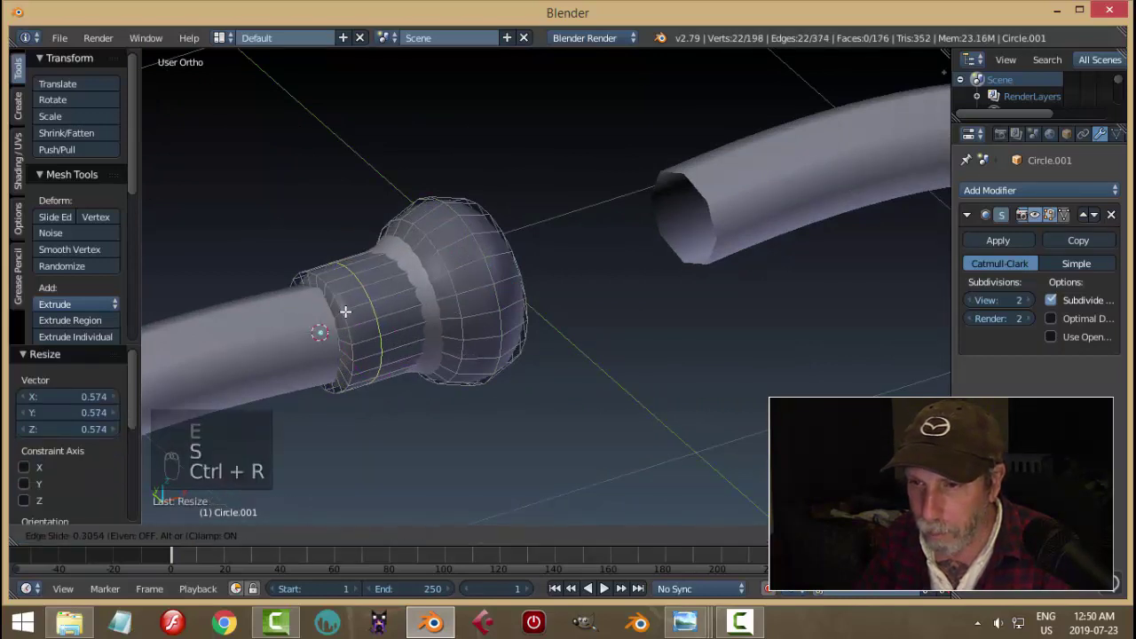
{"action": "left_click", "coordinate": [328, 327]}
{"action": "key", "text": "ctrl+r"}
{"action": "left_click", "coordinate": [400, 292]}
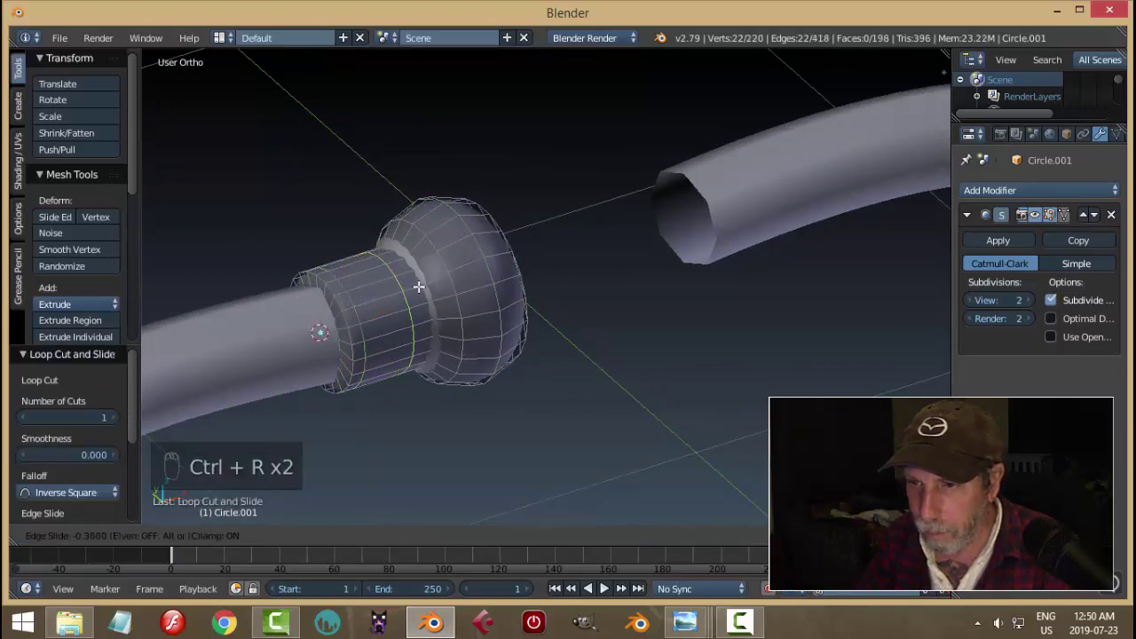
{"action": "left_click", "coordinate": [317, 327]}
{"action": "key", "text": "Tab"}
{"action": "middle_click_drag", "start_coordinate": [507, 300], "coordinate": [549, 299]}
{"action": "scroll", "coordinate": [549, 299], "scroll_direction": "up", "scroll_amount": 2}
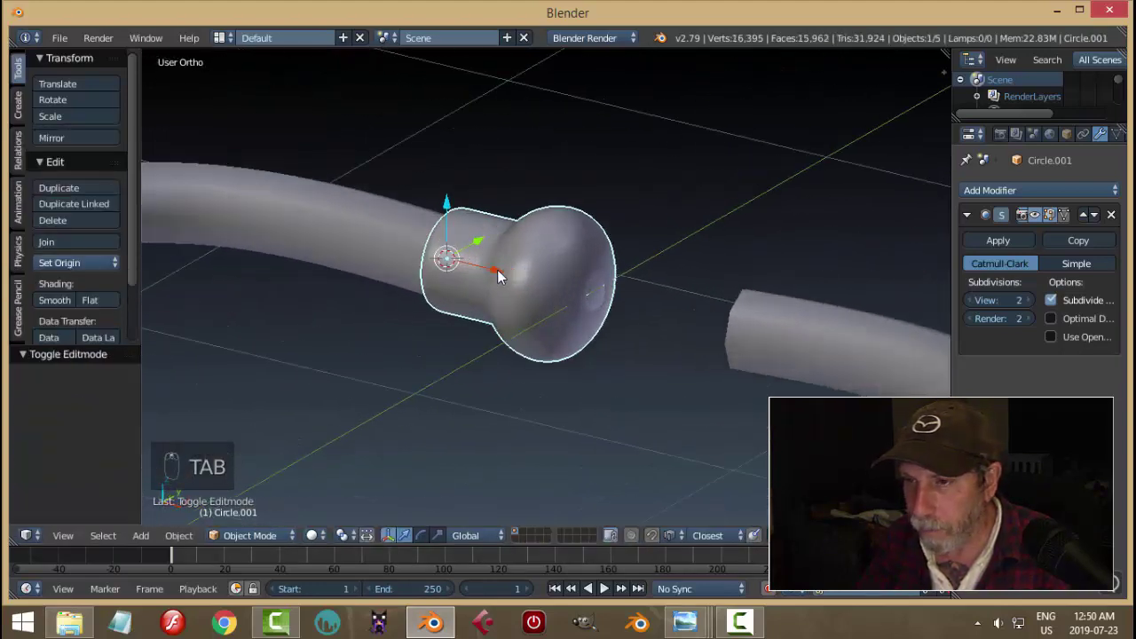
Add a Subdivision Surface modifier to the left ear tube
{"action": "key", "text": "a"}
{"action": "middle_click_drag", "start_coordinate": [451, 299], "coordinate": [562, 269]}
{"action": "scroll", "coordinate": [558, 287], "scroll_direction": "up", "scroll_amount": 2}
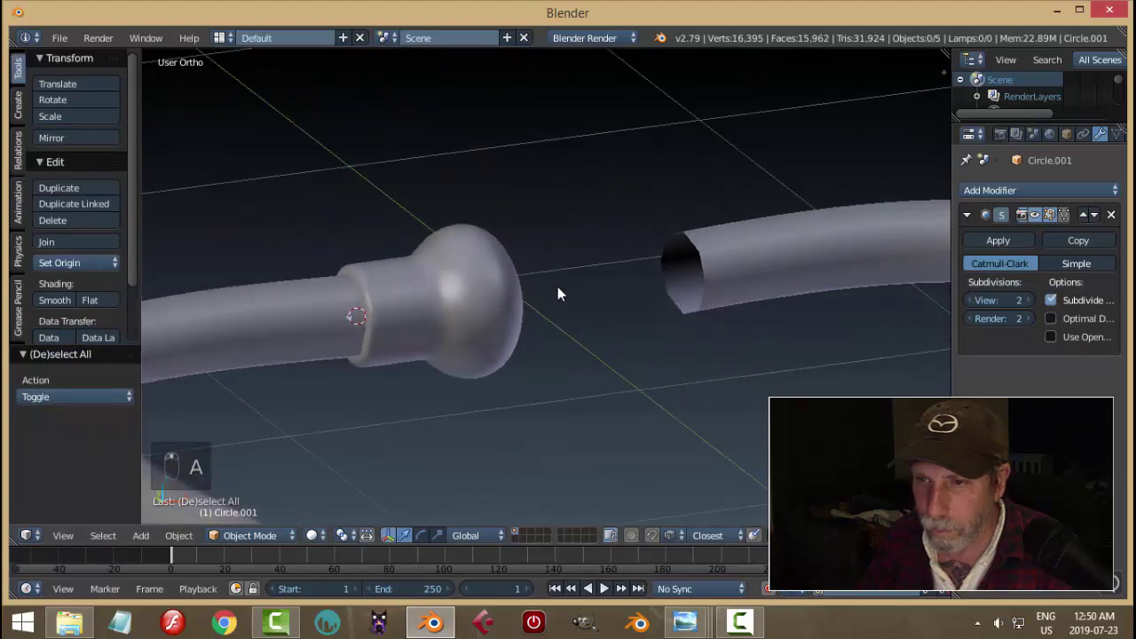
{"action": "scroll", "coordinate": [557, 293], "scroll_direction": "down", "scroll_amount": 4}
{"action": "right_click", "coordinate": [398, 306]}
{"action": "left_click", "coordinate": [1016, 190]}
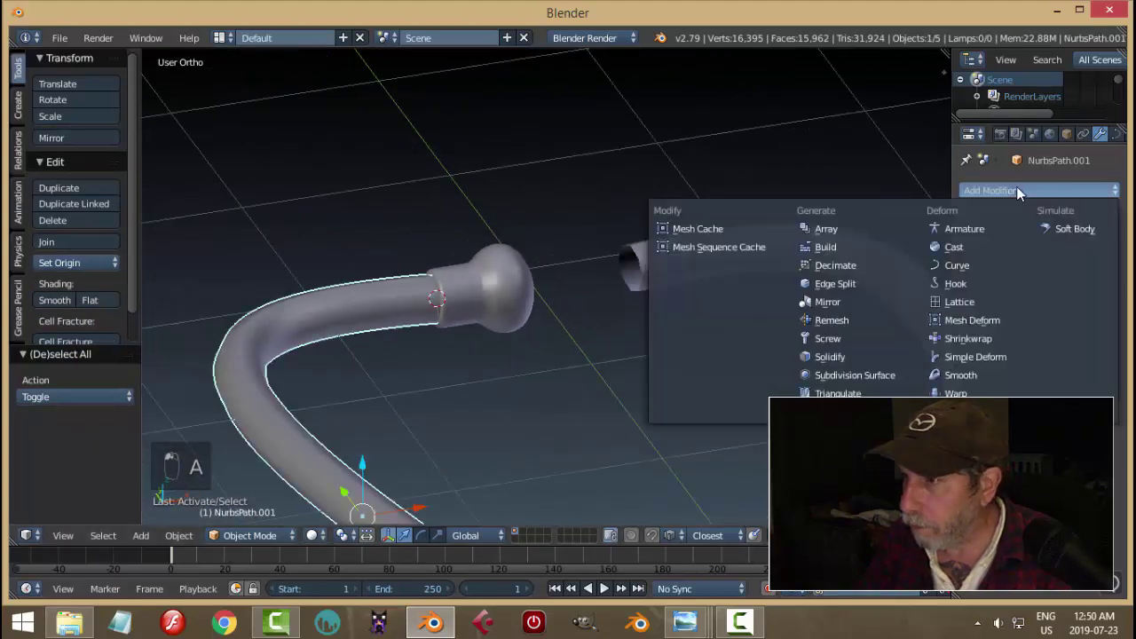
{"action": "left_click", "coordinate": [855, 374]}
{"action": "key", "text": "a"}
{"action": "scroll", "coordinate": [656, 307], "scroll_direction": "down", "scroll_amount": 3}
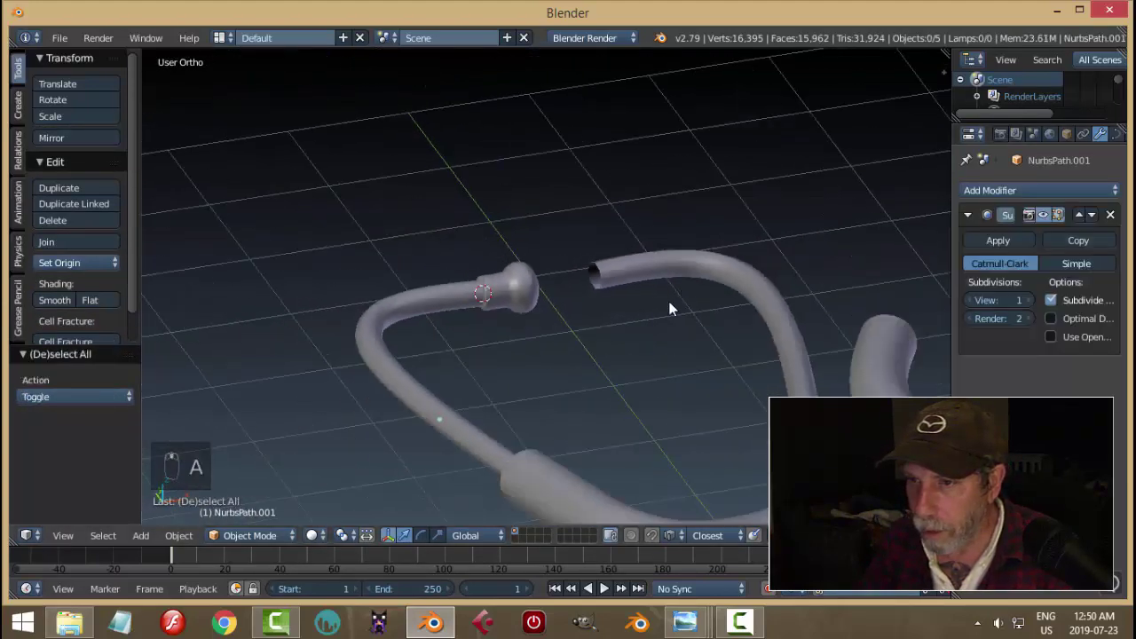
Add a Subdivision Surface modifier to the right ear tube and shade it smooth
{"action": "middle_click_drag", "start_coordinate": [670, 308], "coordinate": [643, 286]}
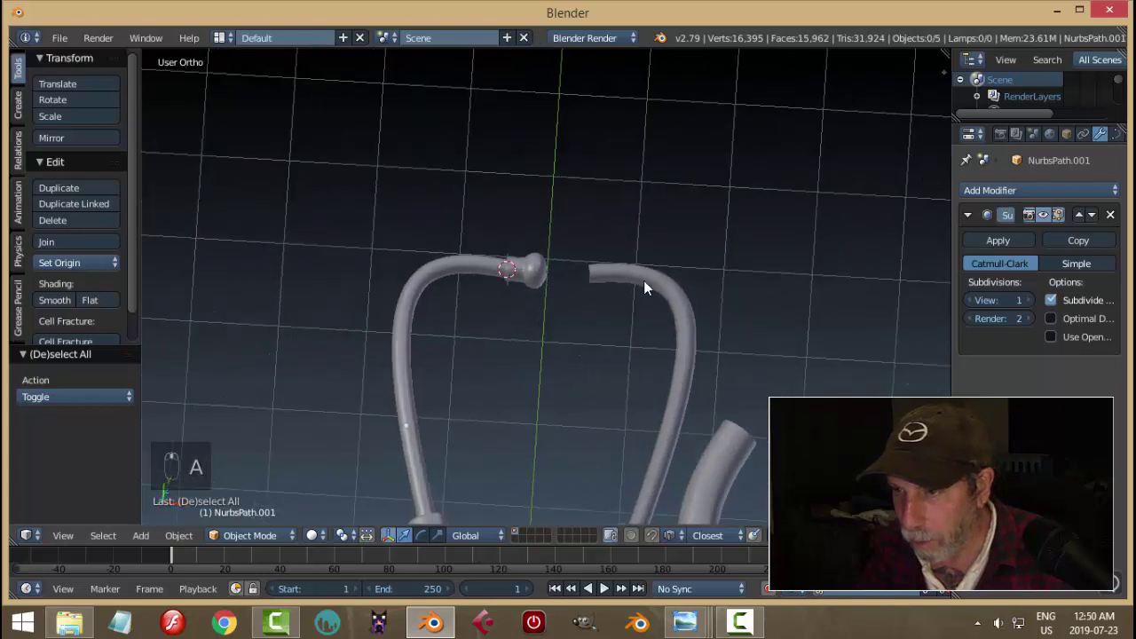
{"action": "right_click", "coordinate": [644, 281]}
{"action": "left_click", "coordinate": [1003, 191]}
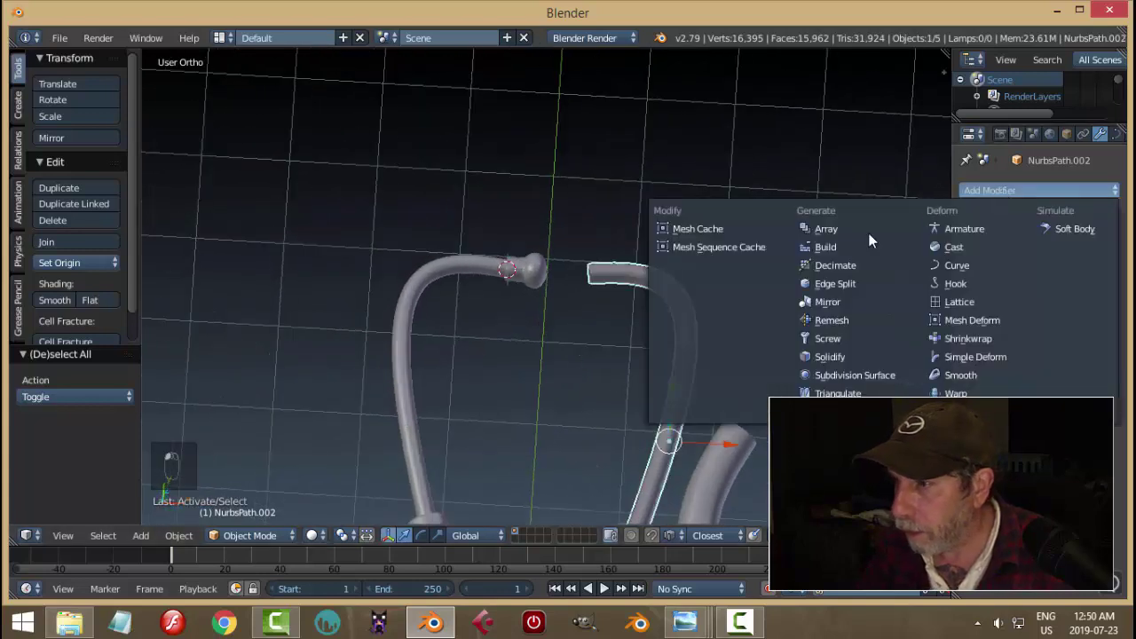
{"action": "left_click", "coordinate": [853, 371]}
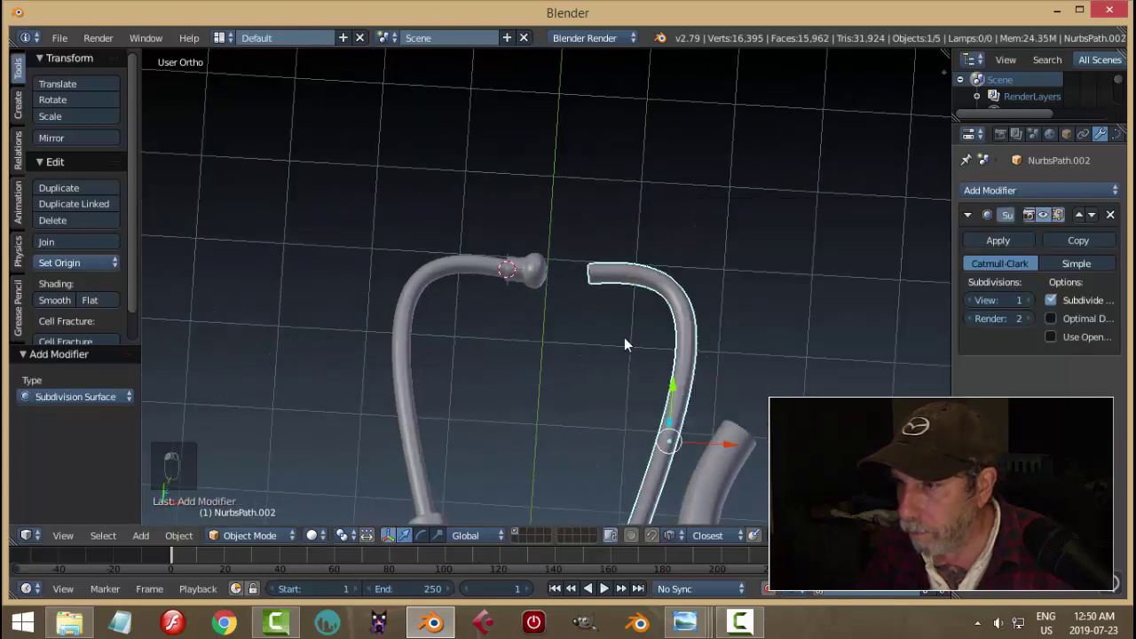
{"action": "left_click", "coordinate": [62, 299]}
{"action": "right_click", "coordinate": [435, 279]}
{"action": "key", "text": "a"}
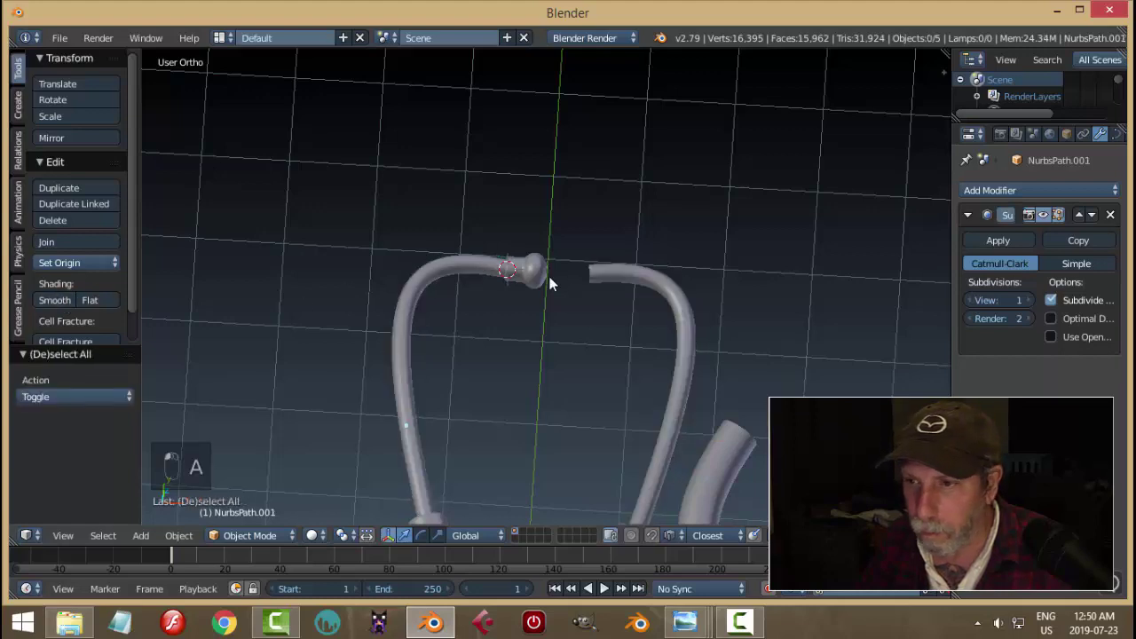
In top view, rotate the ear tip about -8° around the Z axis to follow the angle of the reference image
{"action": "right_click", "coordinate": [541, 271]}
{"action": "middle_click_drag", "start_coordinate": [569, 221], "coordinate": [578, 324]}
{"action": "key", "text": "KP_7"}
{"action": "scroll", "coordinate": [560, 293], "scroll_direction": "up", "scroll_amount": 7}
{"action": "scroll", "coordinate": [549, 322], "scroll_direction": "down", "scroll_amount": 1}
{"action": "scroll", "coordinate": [577, 324], "scroll_direction": "up", "scroll_amount": 2}
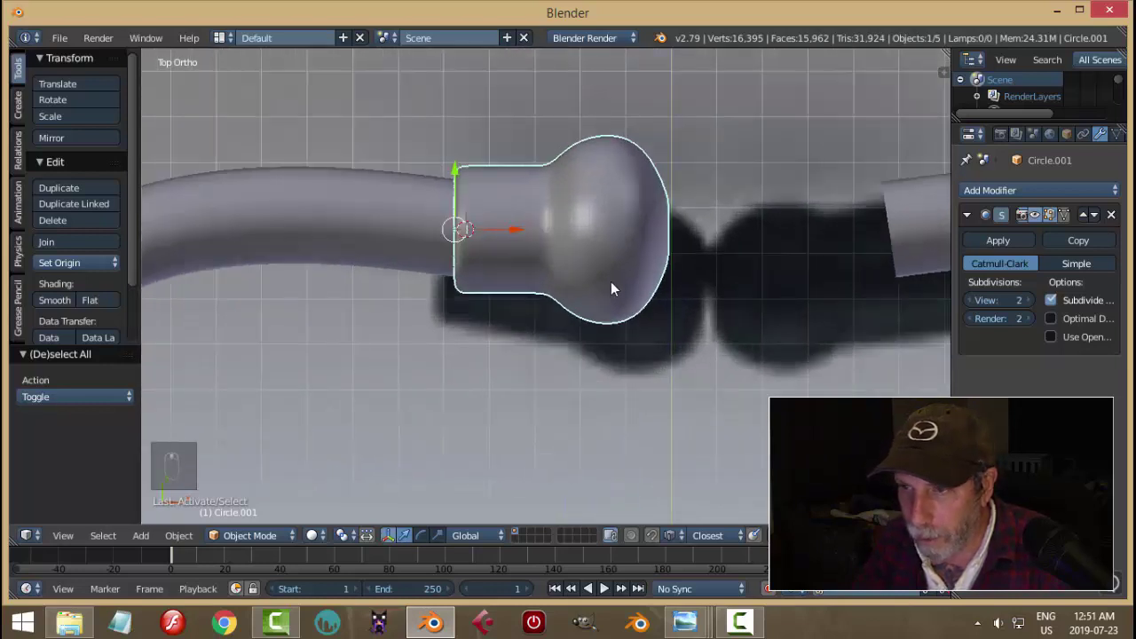
{"action": "key", "text": "r"}
{"action": "key", "text": "z"}
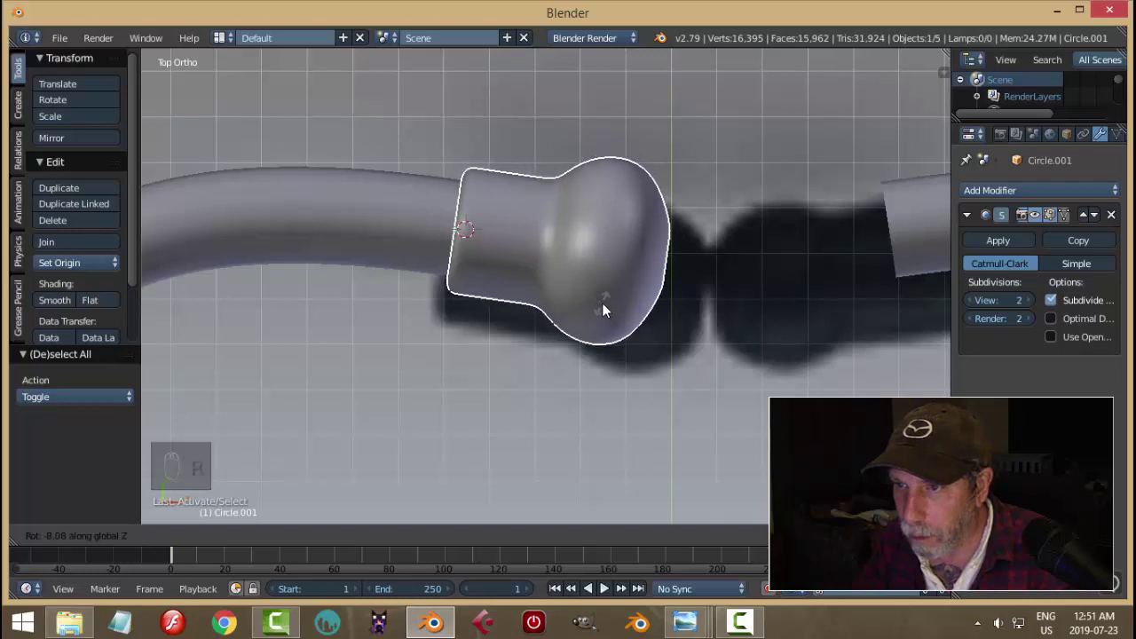
{"action": "left_click", "coordinate": [602, 302]}
{"action": "scroll", "coordinate": [667, 292], "scroll_direction": "down", "scroll_amount": 4}
{"action": "key", "text": "a"}
{"action": "scroll", "coordinate": [667, 300], "scroll_direction": "down", "scroll_amount": 2}
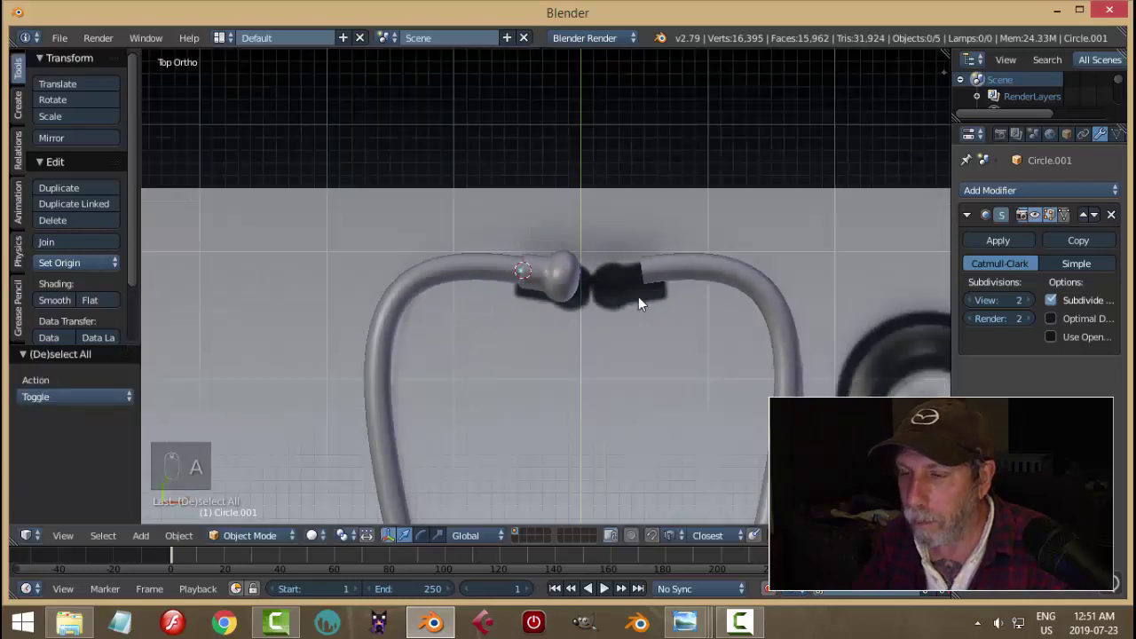
Delete the right ear tube
{"action": "right_click", "coordinate": [568, 282]}
{"action": "scroll", "coordinate": [645, 304], "scroll_direction": "up", "scroll_amount": 1}
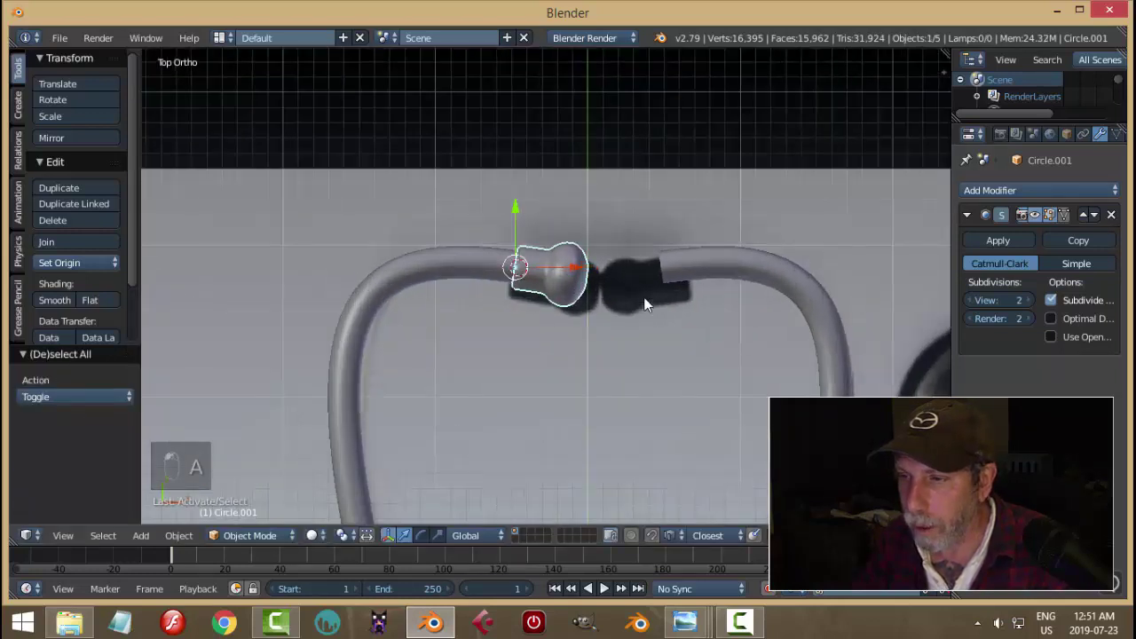
{"action": "scroll", "coordinate": [659, 303], "scroll_direction": "down", "scroll_amount": 1}
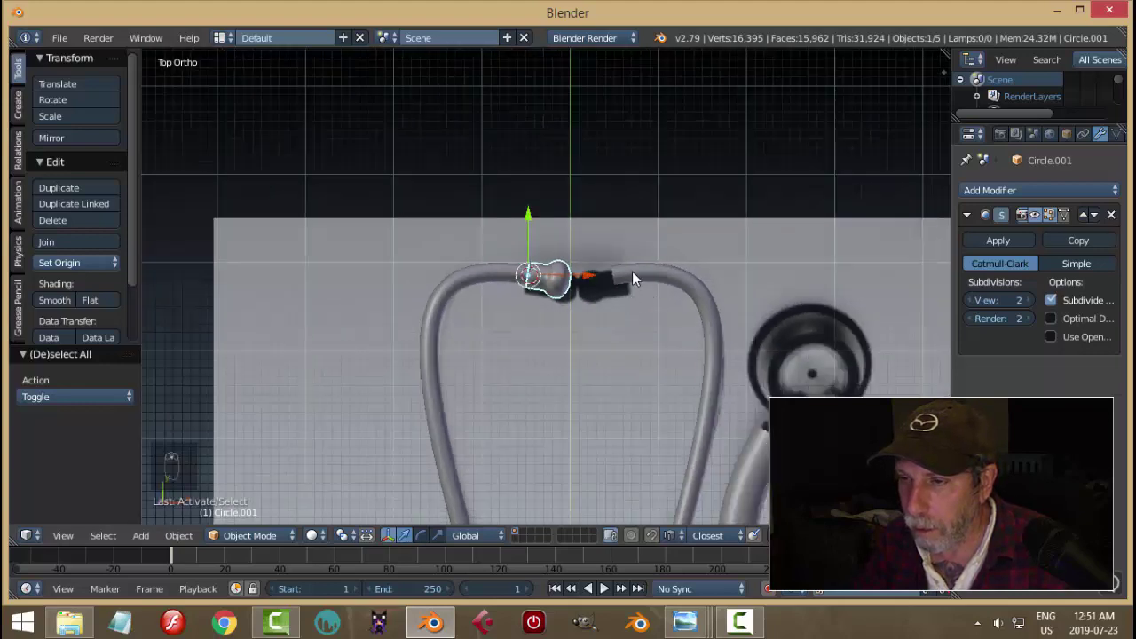
{"action": "key", "text": "x"}
{"action": "left_click", "coordinate": [632, 270]}
Duplicate the left ear tube with its ear tip in place and rotate the copies 180° about the Y axis
{"action": "right_click", "coordinate": [466, 263]}
{"action": "right_click", "coordinate": [558, 293]}
{"action": "scroll", "coordinate": [558, 293], "scroll_direction": "down", "scroll_amount": 2}
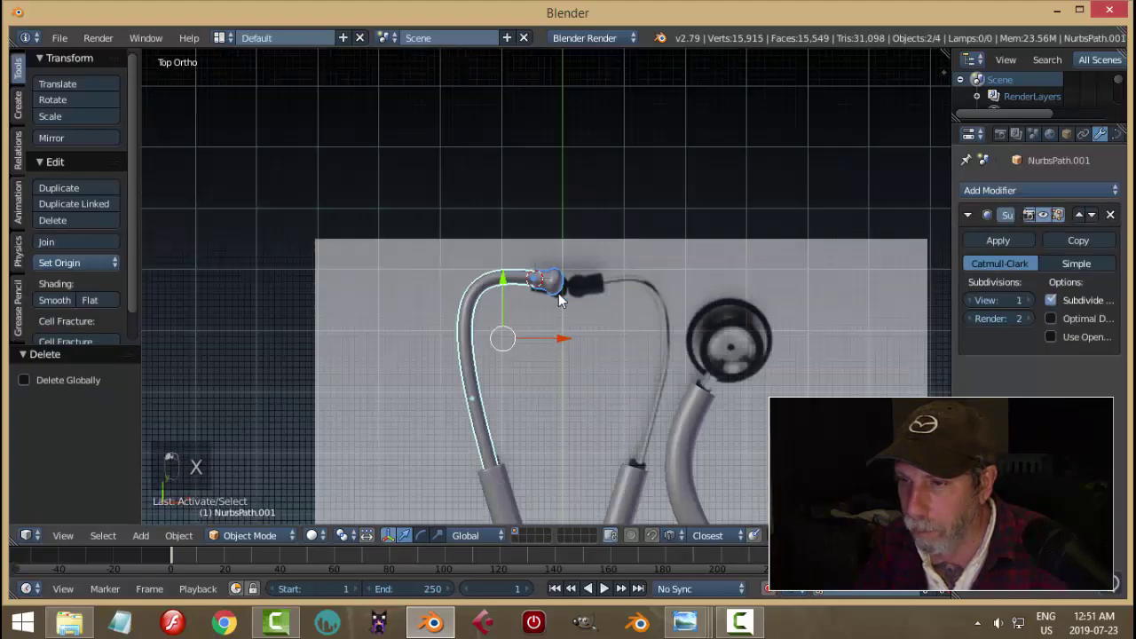
{"action": "scroll", "coordinate": [603, 269], "scroll_direction": "down", "scroll_amount": 1}
{"action": "key", "text": "shift+d"}
{"action": "right_click", "coordinate": [602, 269]}
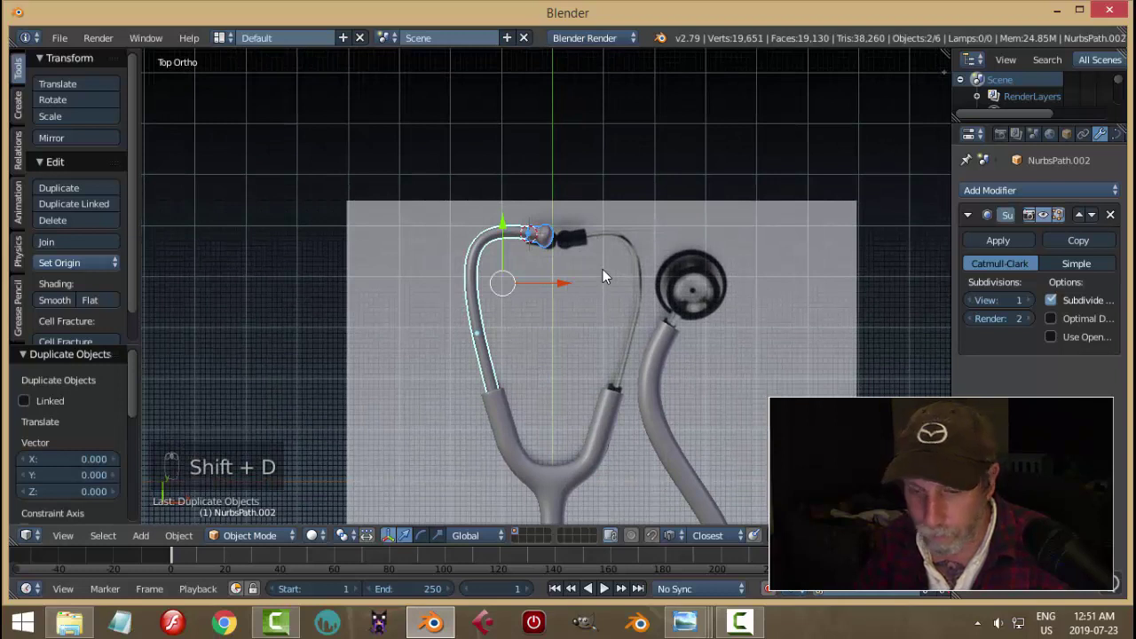
{"action": "type", "text": "ry18"}
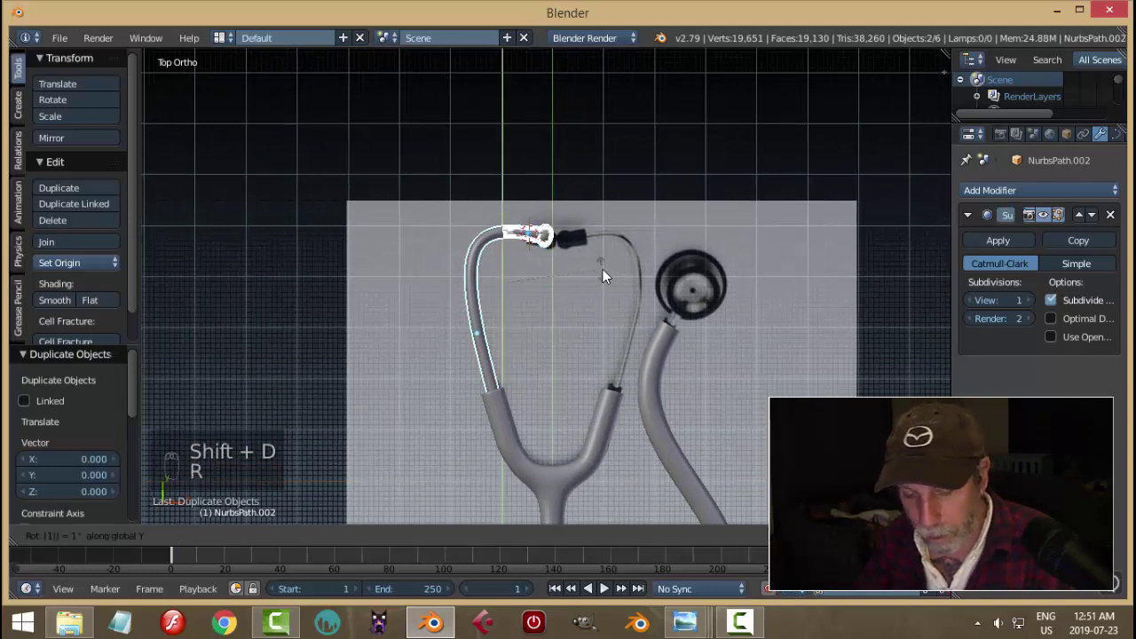
{"action": "type", "text": "0"}
{"action": "key", "text": "Return"}
Move the copied ear tube and tip about 2.05 units along the X axis onto the right side of the stethoscope
{"action": "key", "text": "g"}
{"action": "key", "text": "x"}
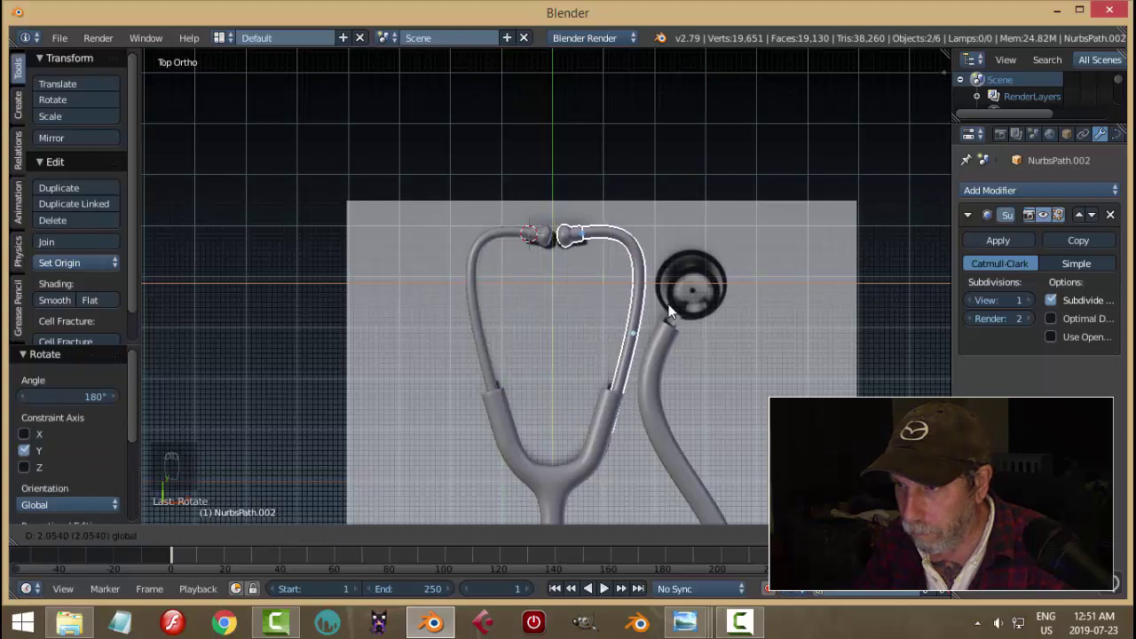
{"action": "left_click", "coordinate": [665, 304]}
{"action": "key", "text": "a"}
{"action": "scroll", "coordinate": [648, 298], "scroll_direction": "up", "scroll_amount": 4}
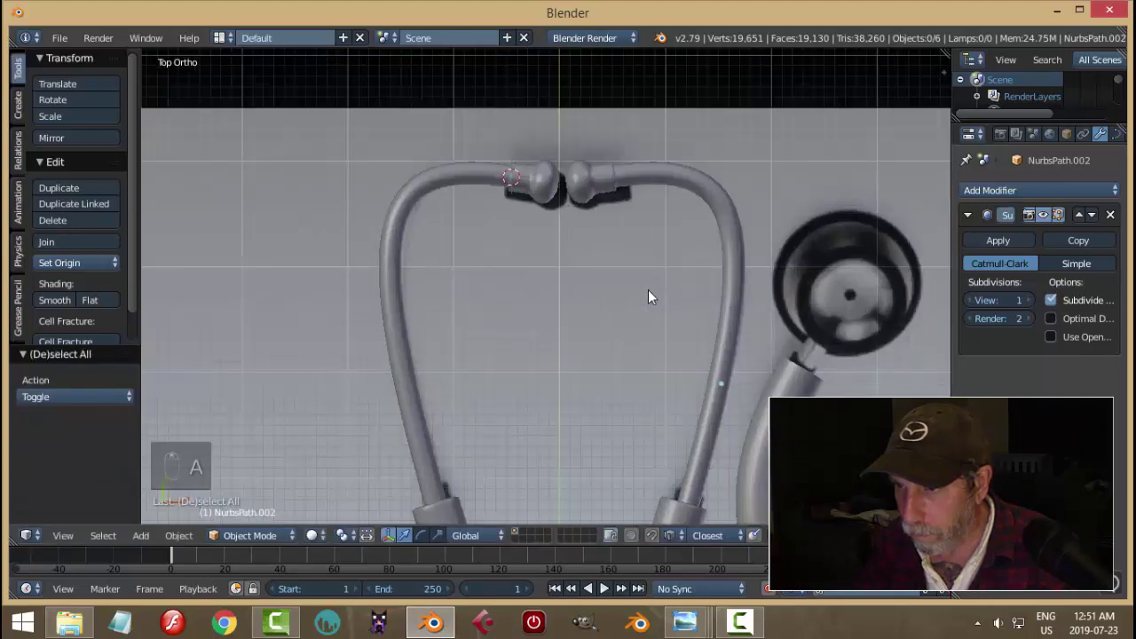
Select the right ear tube and its ear tip and shift both slightly along the X axis to center the tube in its sleeve
{"action": "scroll", "coordinate": [648, 291], "scroll_direction": "down", "scroll_amount": 2}
{"action": "middle_click_drag", "start_coordinate": [682, 334], "coordinate": [587, 386]}
{"action": "right_click", "coordinate": [586, 383]}
{"action": "right_click", "coordinate": [509, 226], "text": "shift"}
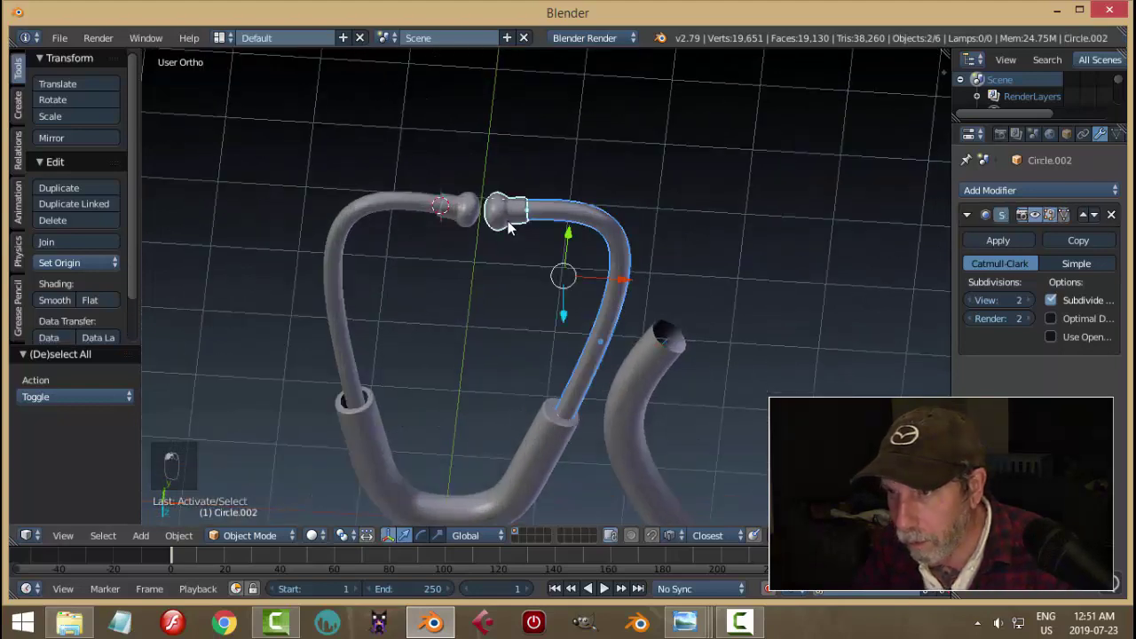
{"action": "left_click_drag", "start_coordinate": [610, 282], "coordinate": [618, 284]}
{"action": "key", "text": "a"}
Scale the inner edge loop at the left open end of the Y-shaped hose to 0.561 to close it around the ear tube
{"action": "middle_click_drag", "start_coordinate": [621, 307], "coordinate": [455, 332]}
{"action": "right_click", "coordinate": [371, 370]}
{"action": "key", "text": "Tab"}
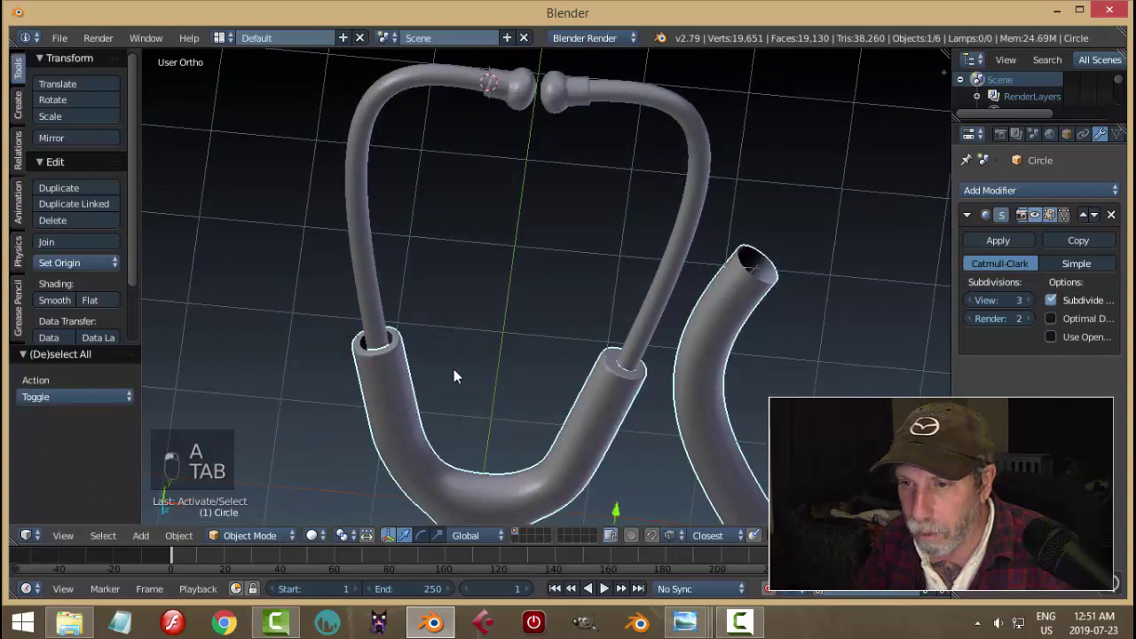
{"action": "scroll", "coordinate": [396, 367], "scroll_direction": "up", "scroll_amount": 1}
{"action": "scroll", "coordinate": [396, 367], "scroll_direction": "up", "scroll_amount": 2}
{"action": "middle_click_drag", "start_coordinate": [408, 365], "coordinate": [601, 308], "text": "shift"}
{"action": "key", "text": "Tab"}
{"action": "left_click", "coordinate": [679, 300]}
{"action": "scroll", "coordinate": [462, 344], "scroll_direction": "up", "scroll_amount": 2}
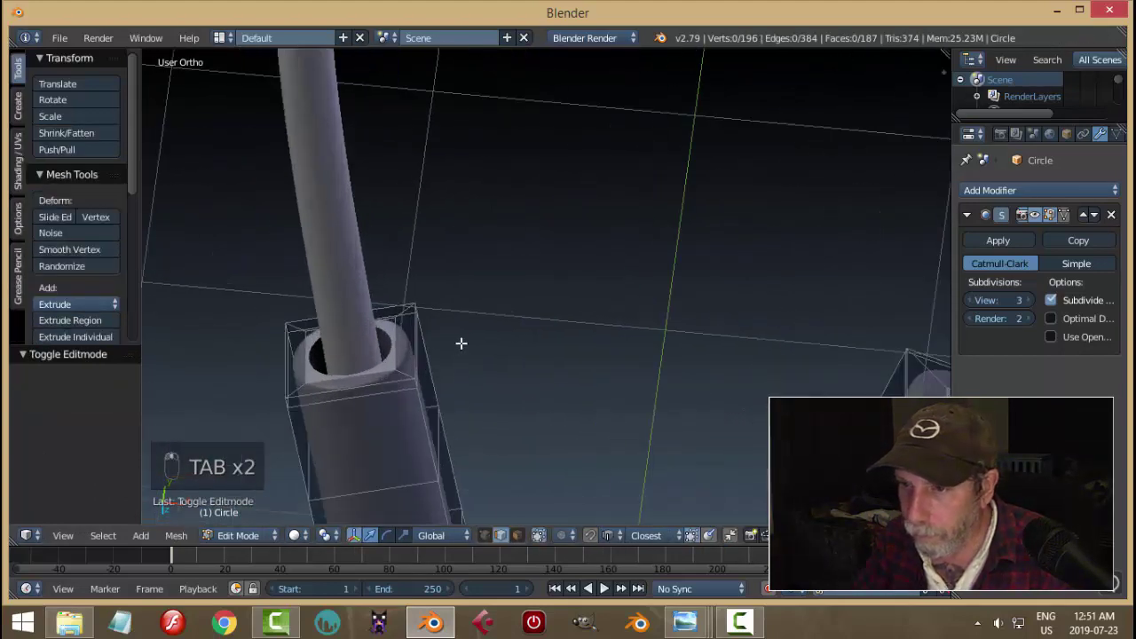
{"action": "right_click", "coordinate": [409, 343], "text": "alt"}
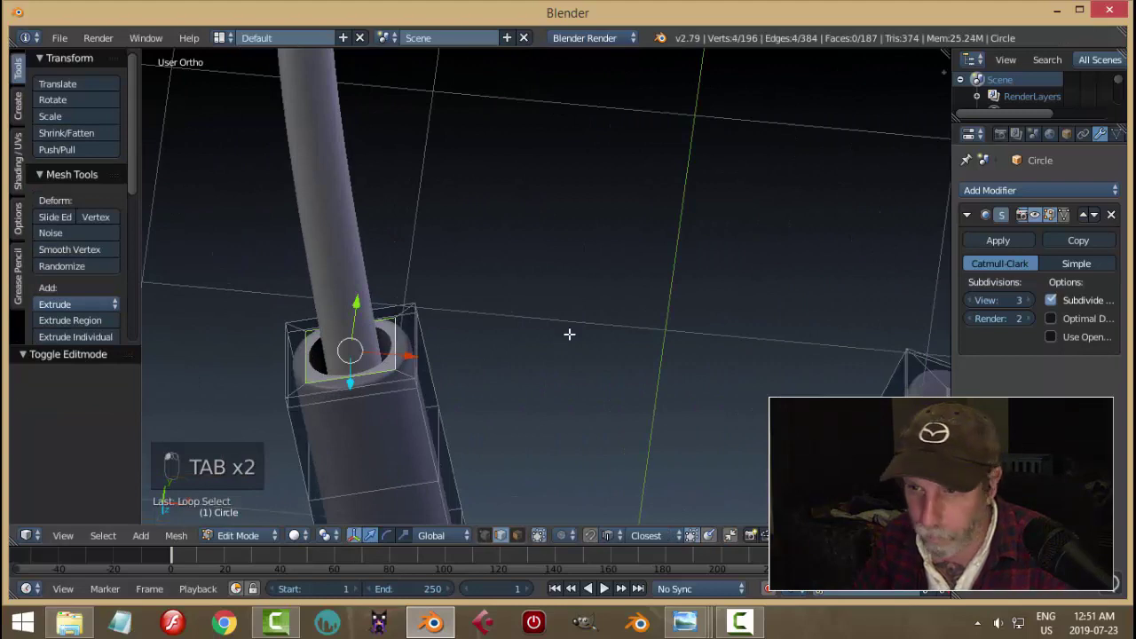
{"action": "key", "text": "s"}
{"action": "left_click", "coordinate": [473, 345]}
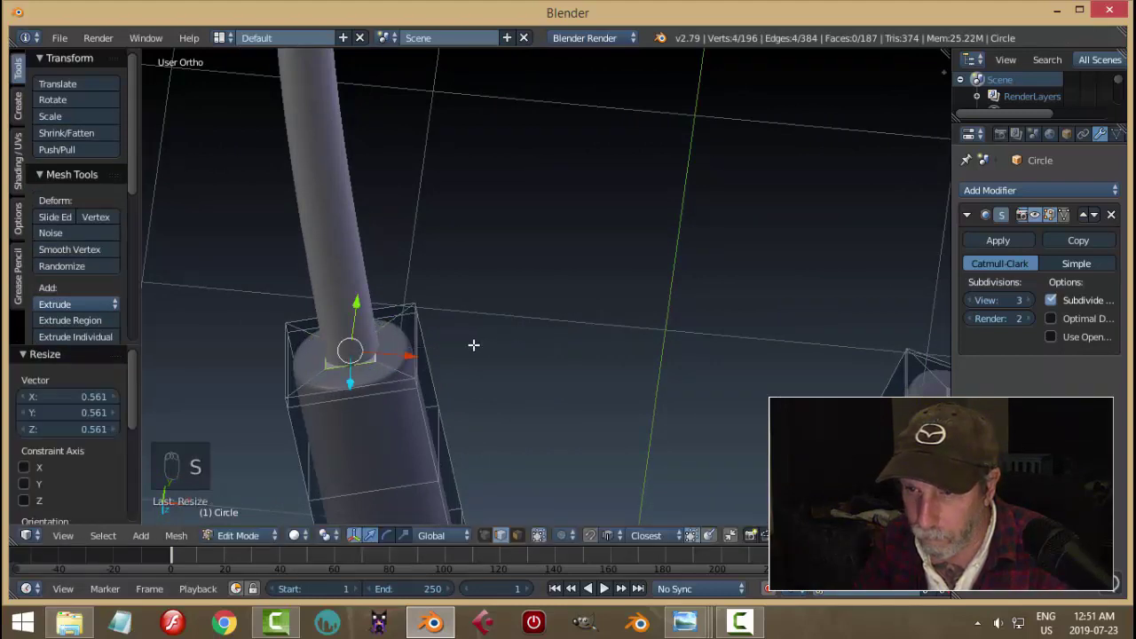
{"action": "key", "text": "a"}
{"action": "key", "text": "Tab"}
{"action": "left_click", "coordinate": [354, 348]}
{"action": "scroll", "coordinate": [510, 345], "scroll_direction": "down", "scroll_amount": 5}
{"action": "key", "text": "a"}
In top view, place the 3D cursor at the center of the chest piece in the reference image
{"action": "middle_click_drag", "start_coordinate": [548, 346], "coordinate": [560, 307]}
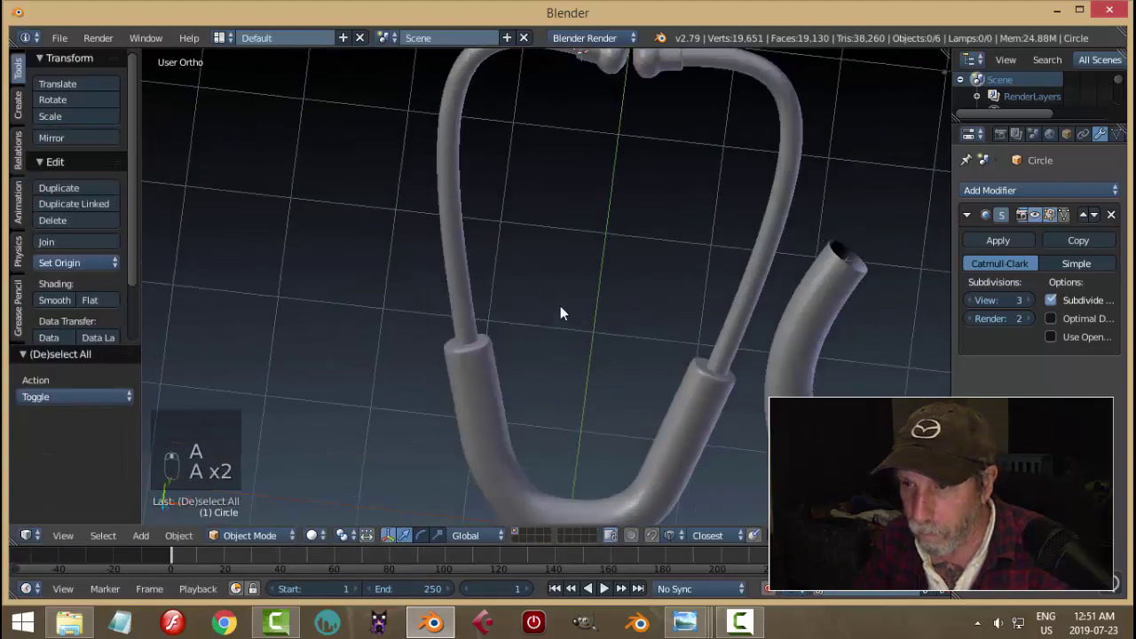
{"action": "scroll", "coordinate": [560, 313], "scroll_direction": "down", "scroll_amount": 4}
{"action": "middle_click_drag", "start_coordinate": [550, 350], "coordinate": [658, 350]}
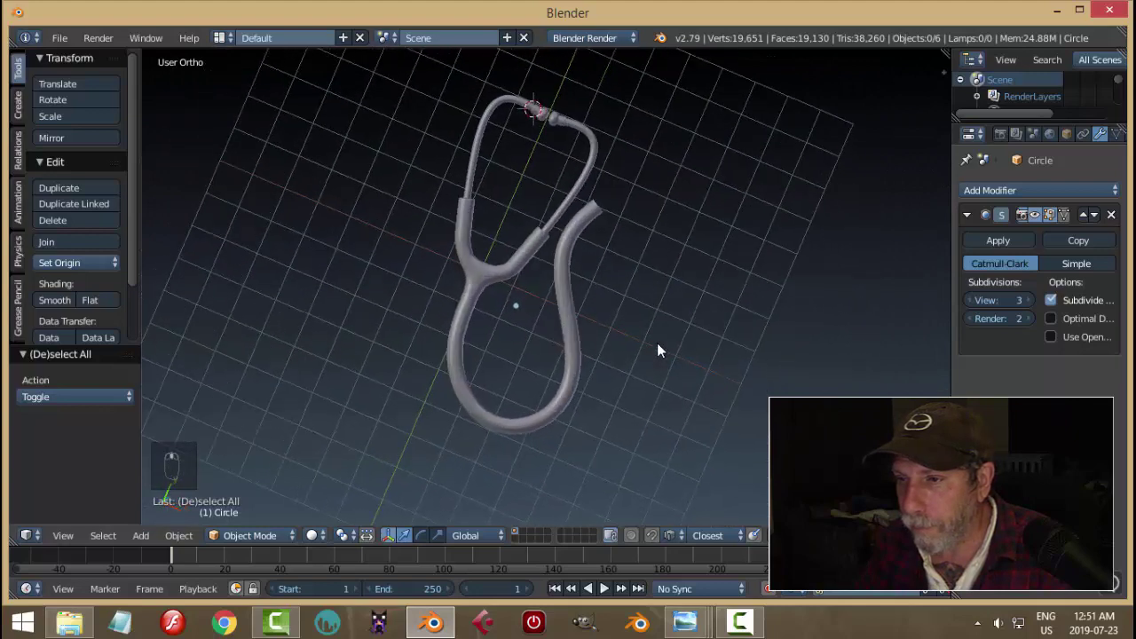
{"action": "right_click", "coordinate": [573, 262]}
{"action": "key", "text": "KP_7"}
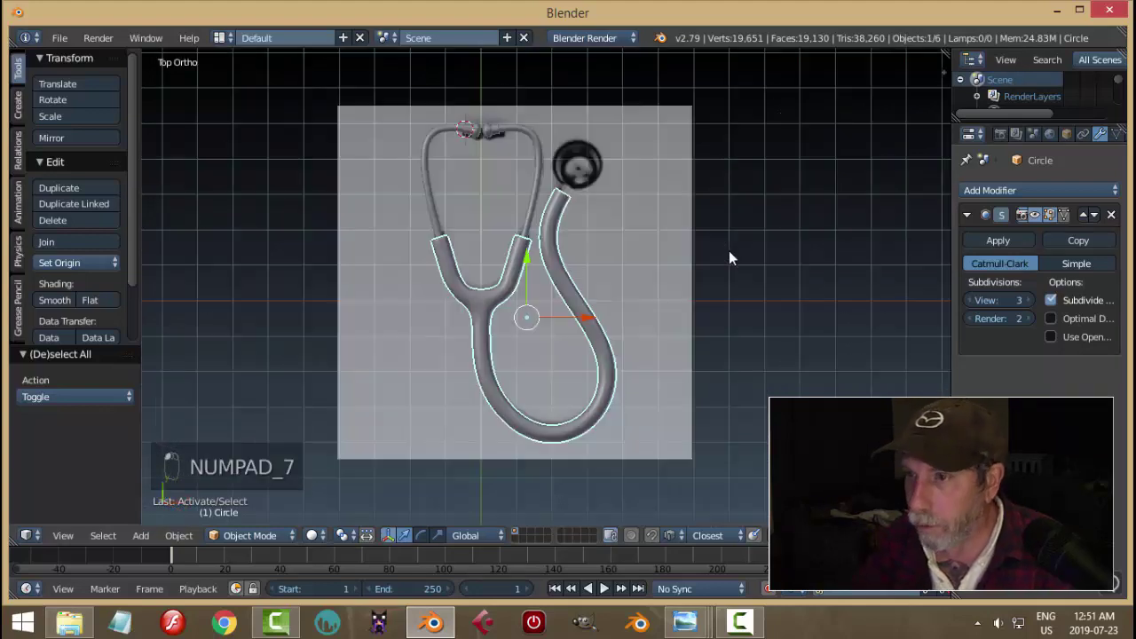
{"action": "scroll", "coordinate": [619, 185], "scroll_direction": "up", "scroll_amount": 4}
{"action": "middle_click_drag", "start_coordinate": [619, 185], "coordinate": [577, 304], "text": "shift"}
{"action": "scroll", "coordinate": [576, 281], "scroll_direction": "up", "scroll_amount": 3}
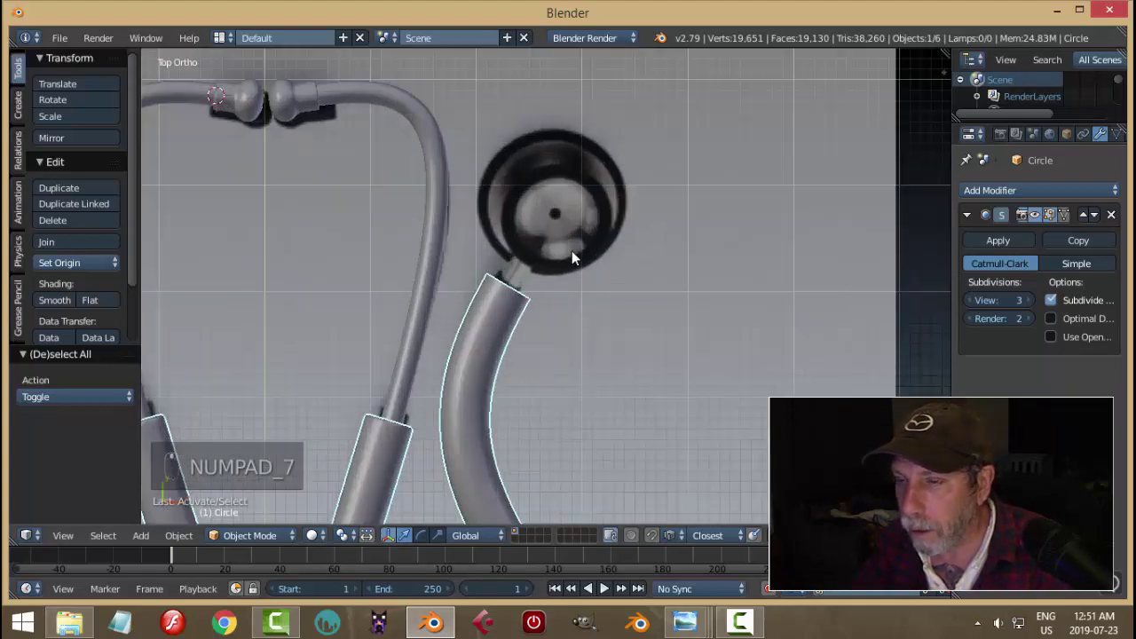
{"action": "left_click", "coordinate": [553, 213]}
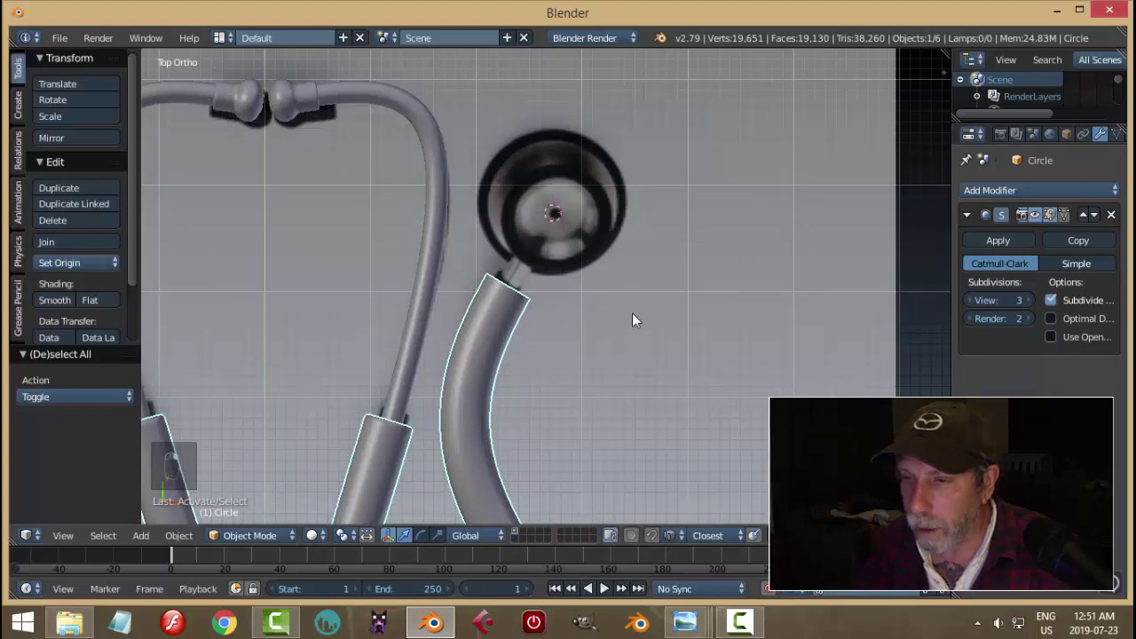
Add a mesh circle with 22 vertices and radius 1.000 at the 3D cursor
{"action": "key", "text": "shift+a"}
{"action": "mouse_move", "coordinate": [631, 312]}
{"action": "left_click", "coordinate": [686, 345]}
{"action": "scroll", "coordinate": [703, 331], "scroll_direction": "down", "scroll_amount": 1}
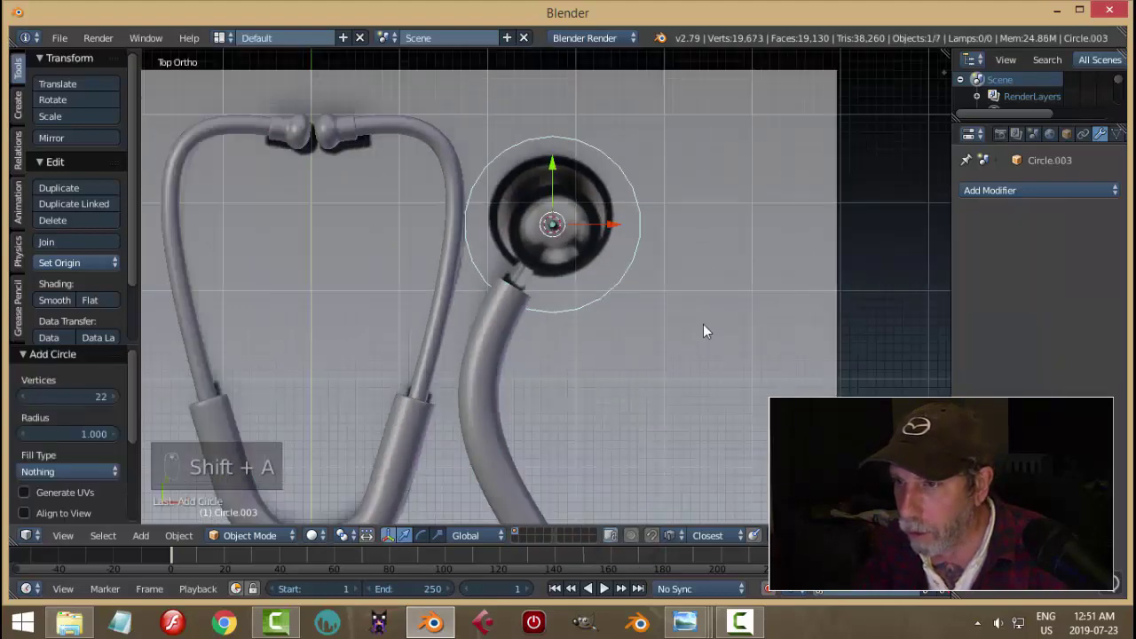
In Edit Mode, scale the circle to 0.667 and move it 0.136 along the Y axis onto the chest piece's rim
{"action": "scroll", "coordinate": [723, 323], "scroll_direction": "down", "scroll_amount": 1}
{"action": "key", "text": "Tab"}
{"action": "left_click", "coordinate": [851, 322]}
{"action": "key", "text": "s"}
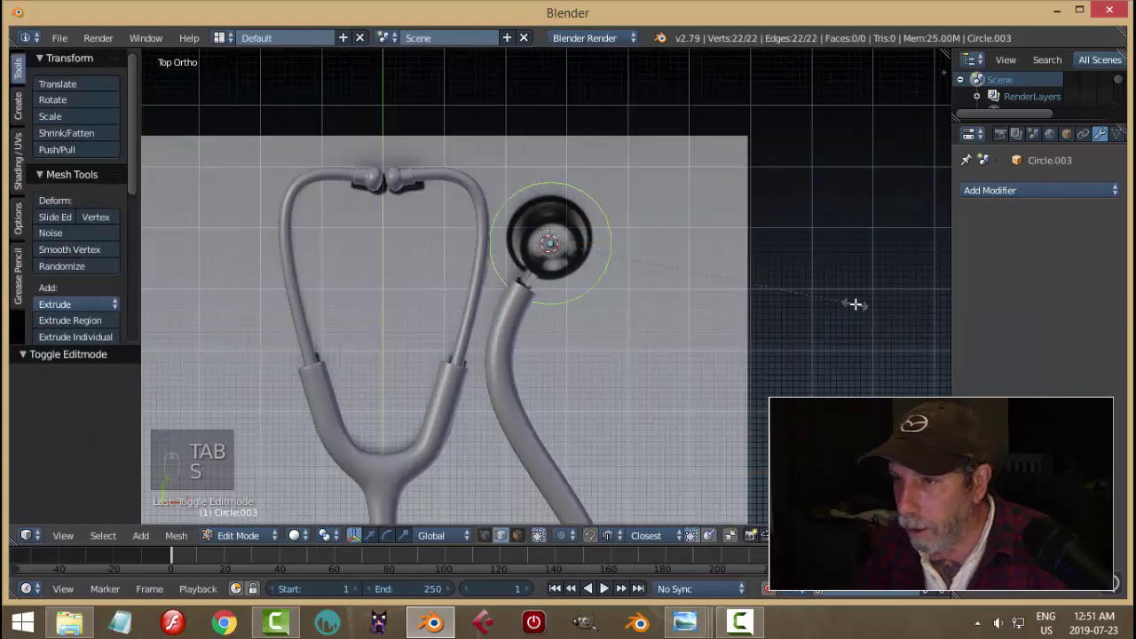
{"action": "left_click", "coordinate": [743, 315]}
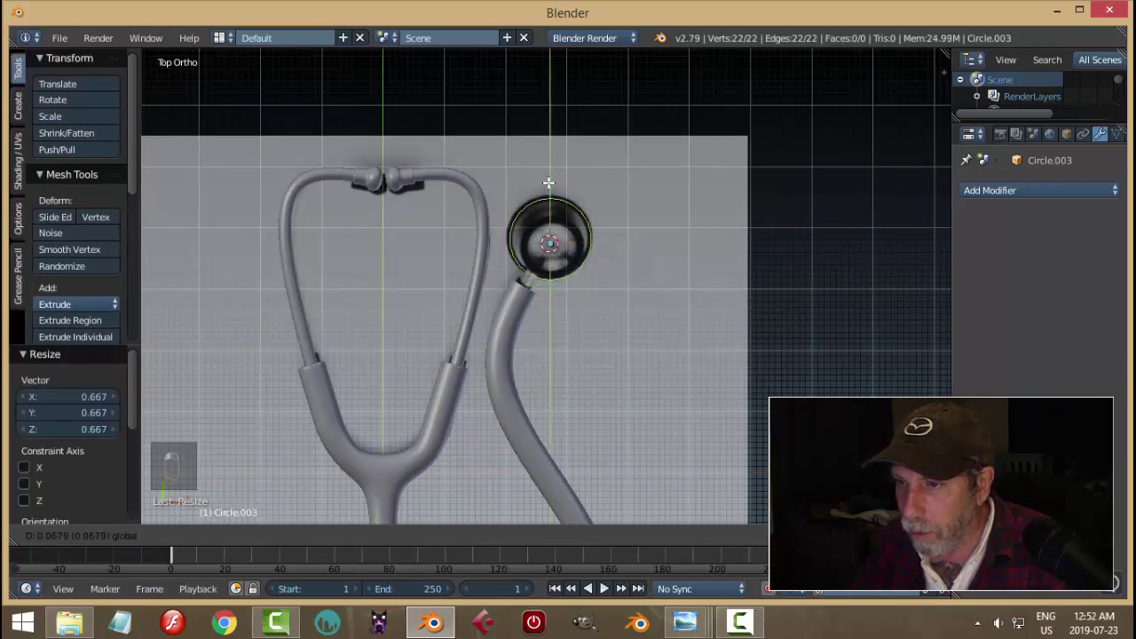
{"action": "left_click", "coordinate": [551, 178]}
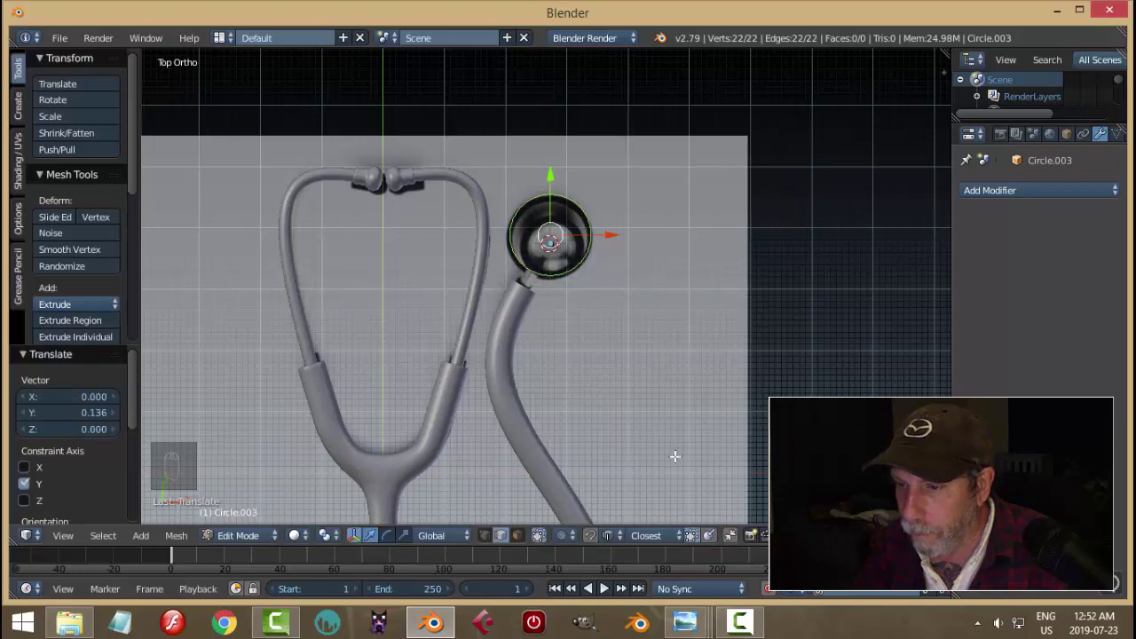
Switch to Windows Photo Viewer to examine the chest piece's shape in the adc603gp.jpg photo, and return to Blender
{"action": "mouse_move", "coordinate": [684, 621]}
{"action": "left_click", "coordinate": [550, 555]}
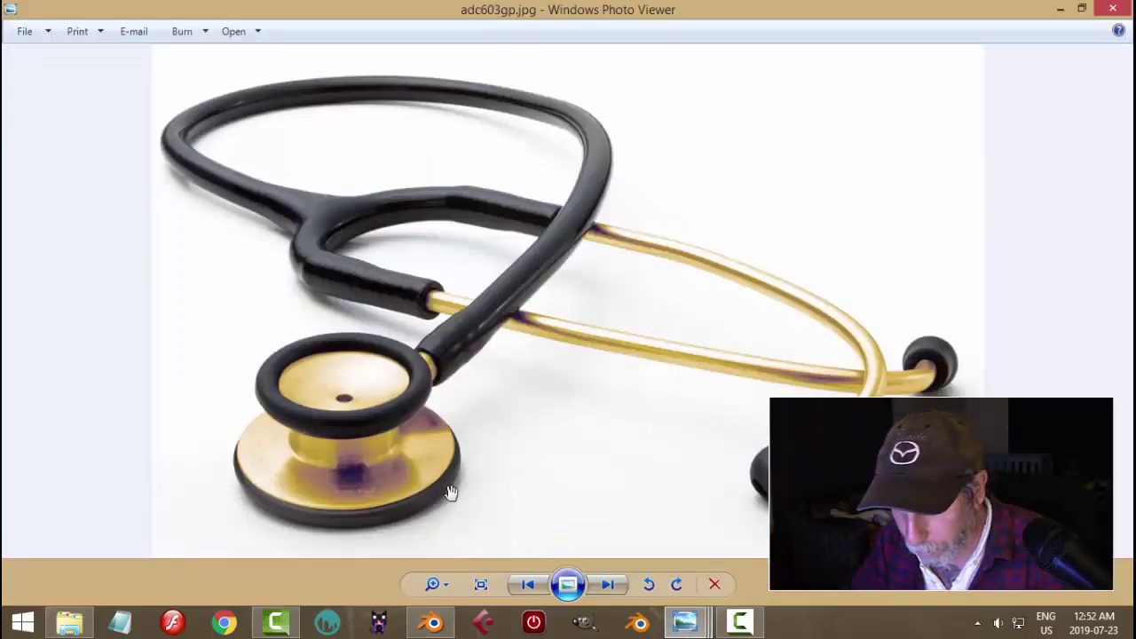
{"action": "left_click", "coordinate": [432, 623]}
In top view, scale the circle to 1.031 to match the outer rim of the reference chest piece
{"action": "middle_click_drag", "start_coordinate": [712, 430], "coordinate": [590, 364]}
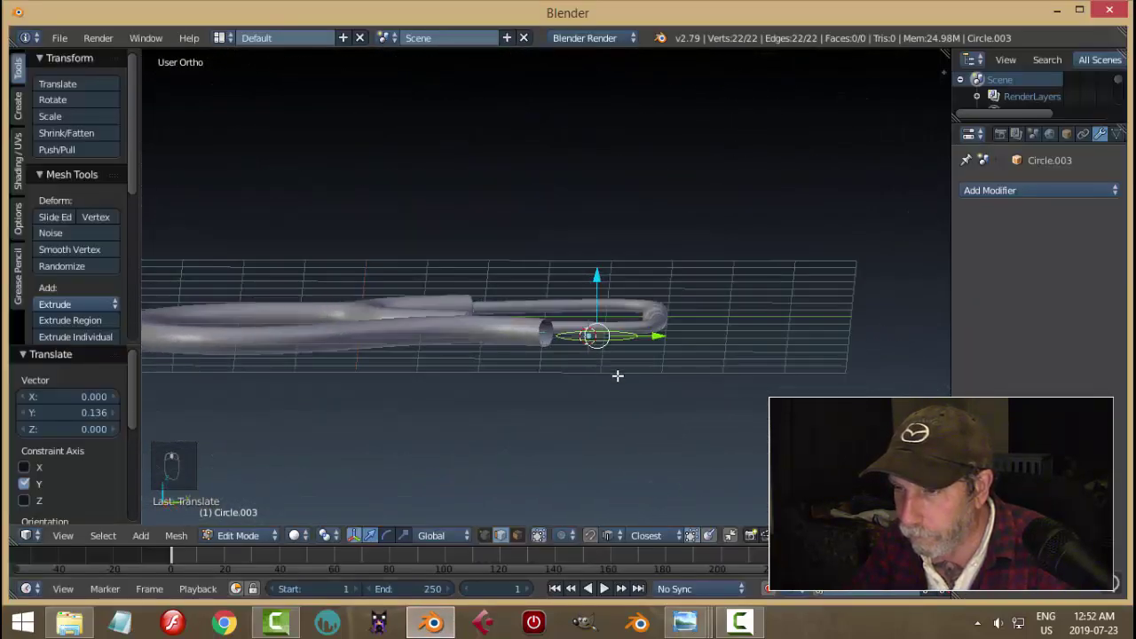
{"action": "scroll", "coordinate": [618, 377], "scroll_direction": "up", "scroll_amount": 3}
{"action": "middle_click_drag", "start_coordinate": [718, 366], "coordinate": [680, 388], "text": "shift"}
{"action": "key", "text": "KP_7"}
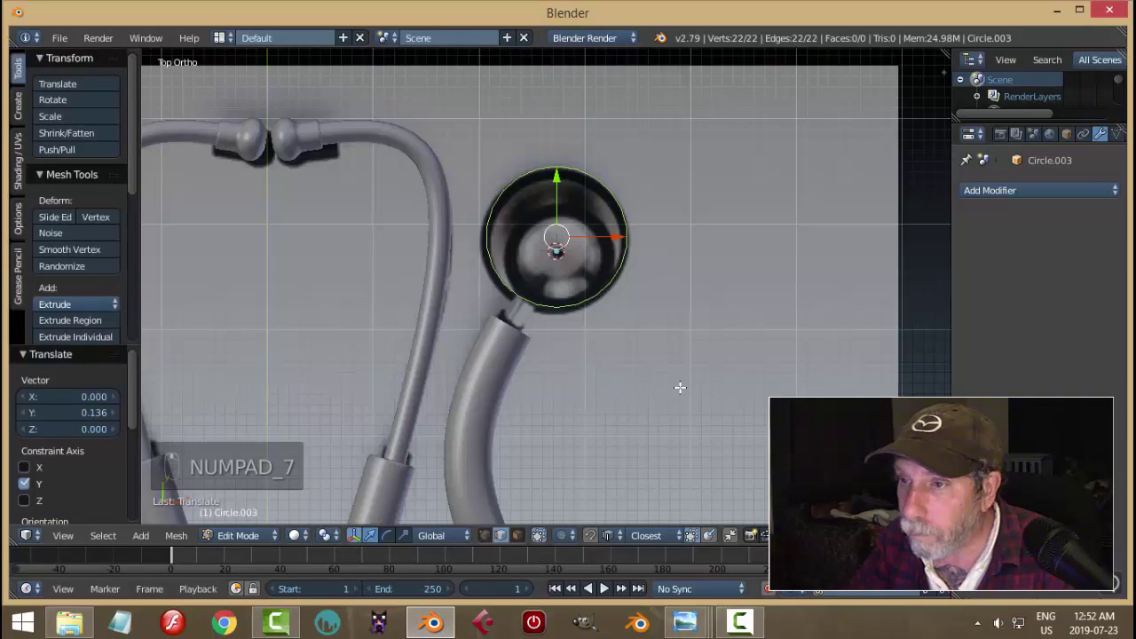
{"action": "key", "text": "s"}
{"action": "left_click", "coordinate": [692, 393]}
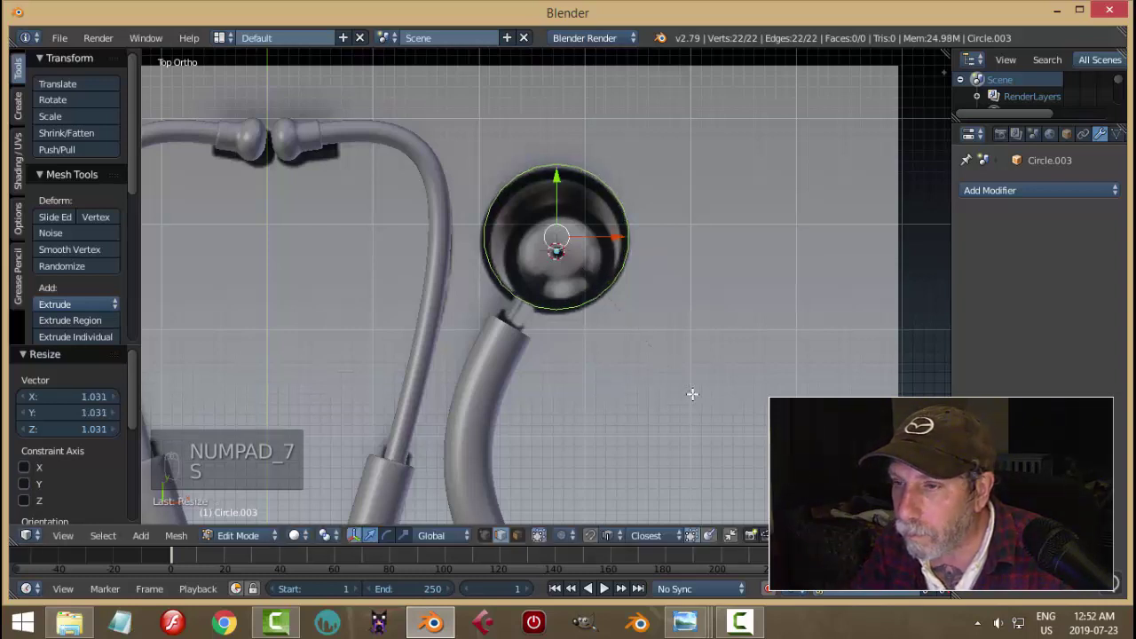
Extrude the chest piece circle 0.137 upward along the Z axis to form the base disc's side wall
{"action": "key", "text": "KP_1"}
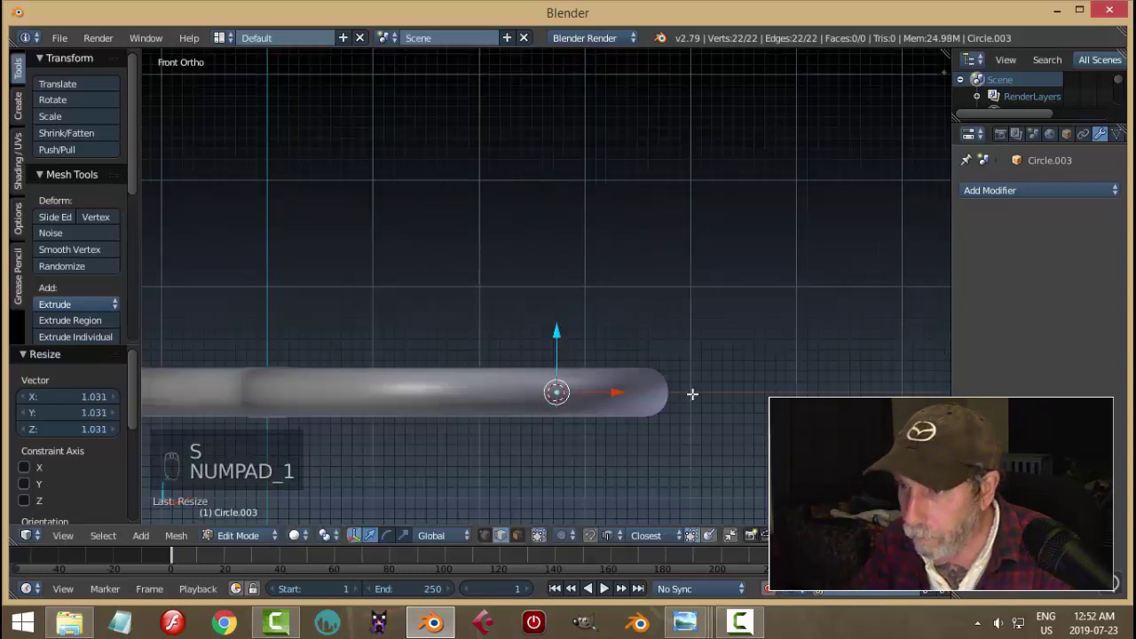
{"action": "key", "text": "KP_3"}
{"action": "scroll", "coordinate": [754, 418], "scroll_direction": "up", "scroll_amount": 3}
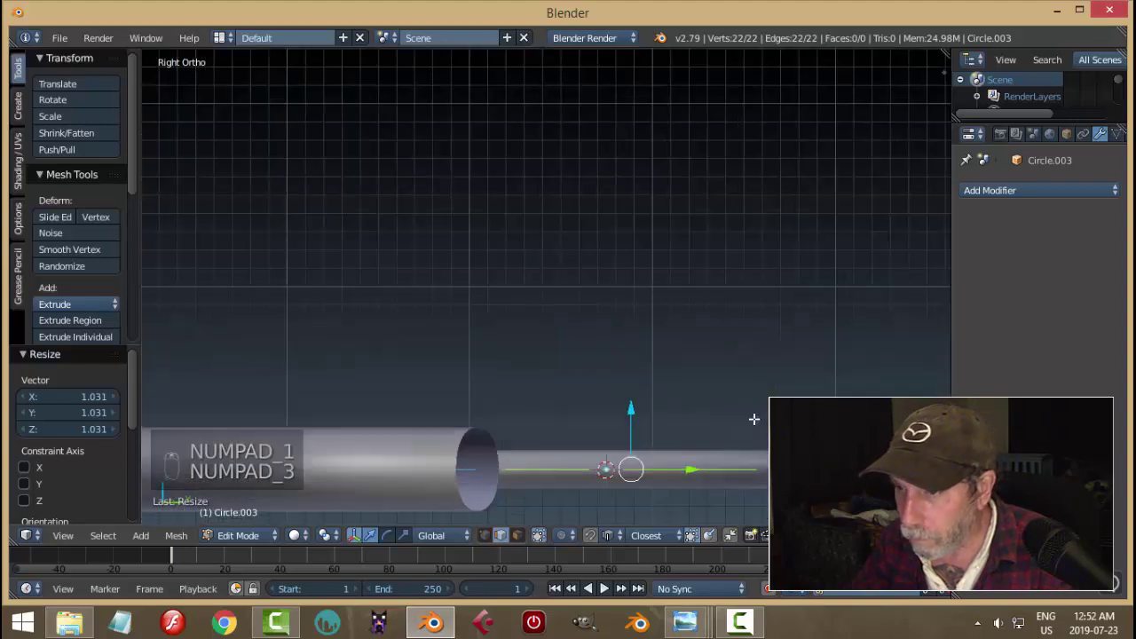
{"action": "middle_click_drag", "start_coordinate": [626, 404], "coordinate": [563, 493]}
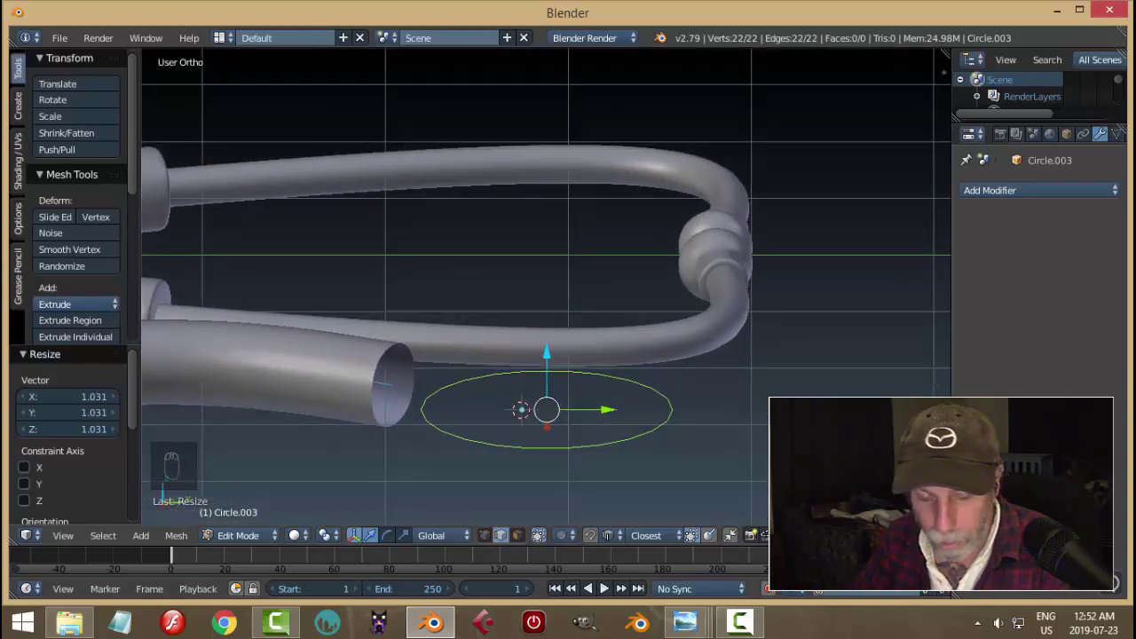
{"action": "middle_click_drag", "start_coordinate": [659, 427], "coordinate": [687, 431]}
{"action": "key", "text": "e"}
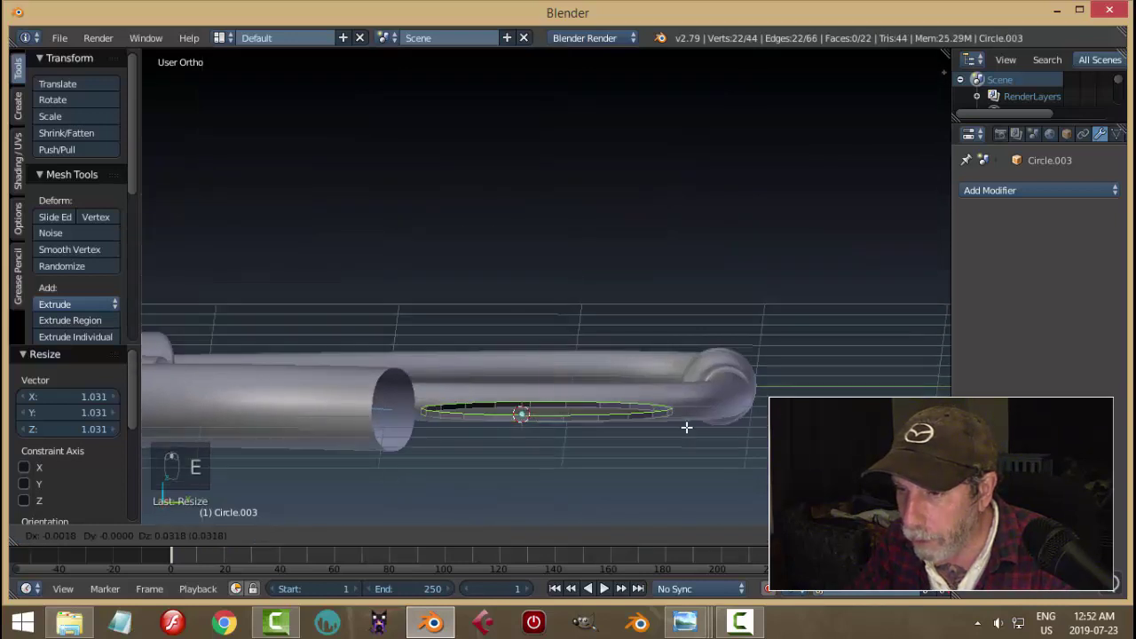
{"action": "key", "text": "z"}
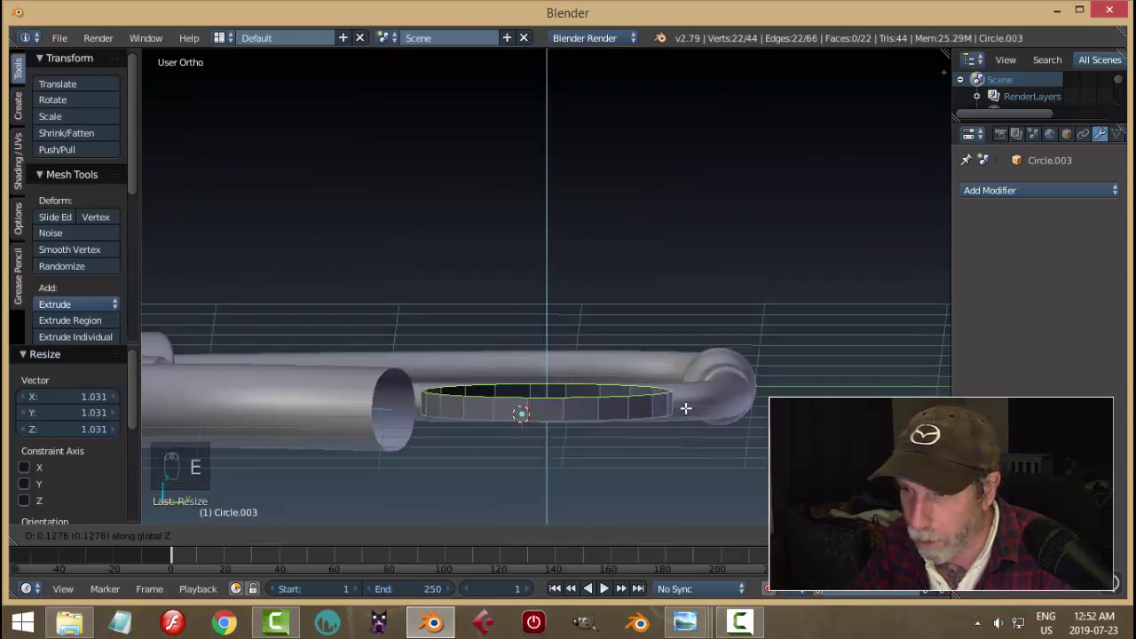
{"action": "left_click", "coordinate": [685, 408]}
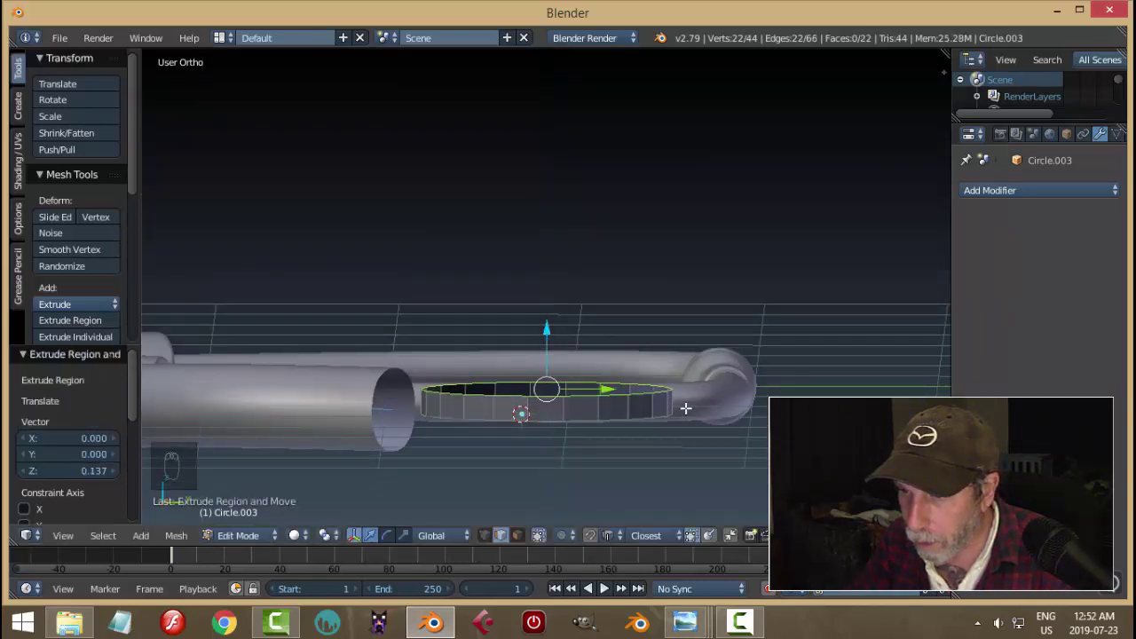
Extrude the base disc's upper edge inward at scale 0.478 and extrude that inner edge 0.290 up the Z axis as a neck
{"action": "key", "text": "e"}
{"action": "key", "text": "s"}
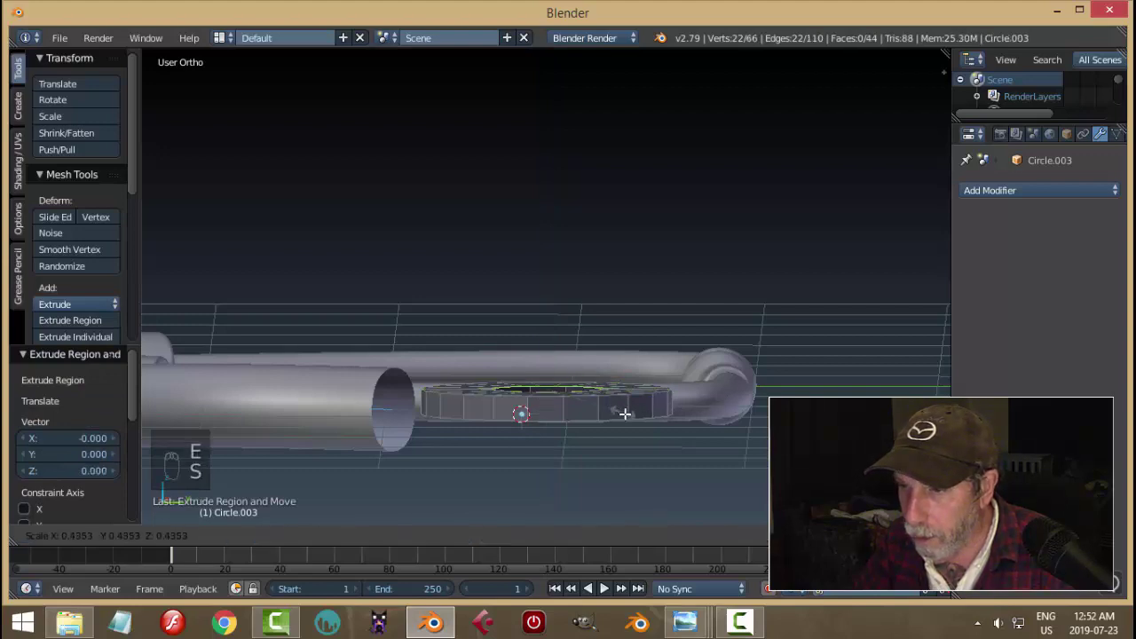
{"action": "left_click", "coordinate": [627, 414]}
{"action": "middle_click_drag", "start_coordinate": [630, 415], "coordinate": [719, 411]}
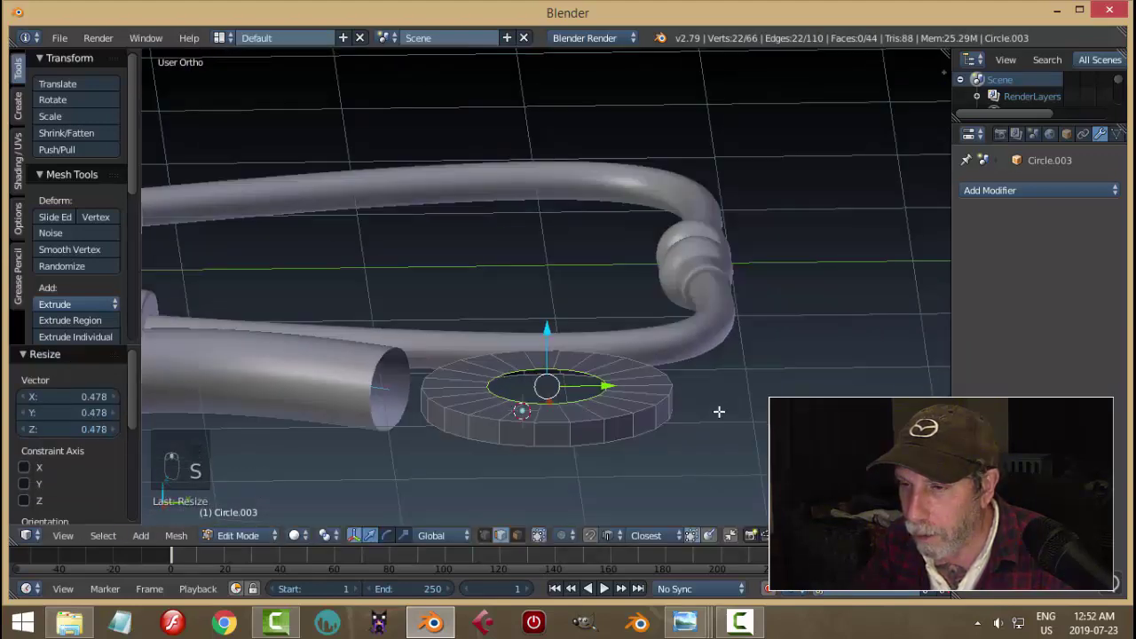
{"action": "key", "text": "e"}
{"action": "right_click", "coordinate": [647, 400]}
{"action": "left_click_drag", "start_coordinate": [549, 330], "coordinate": [544, 279]}
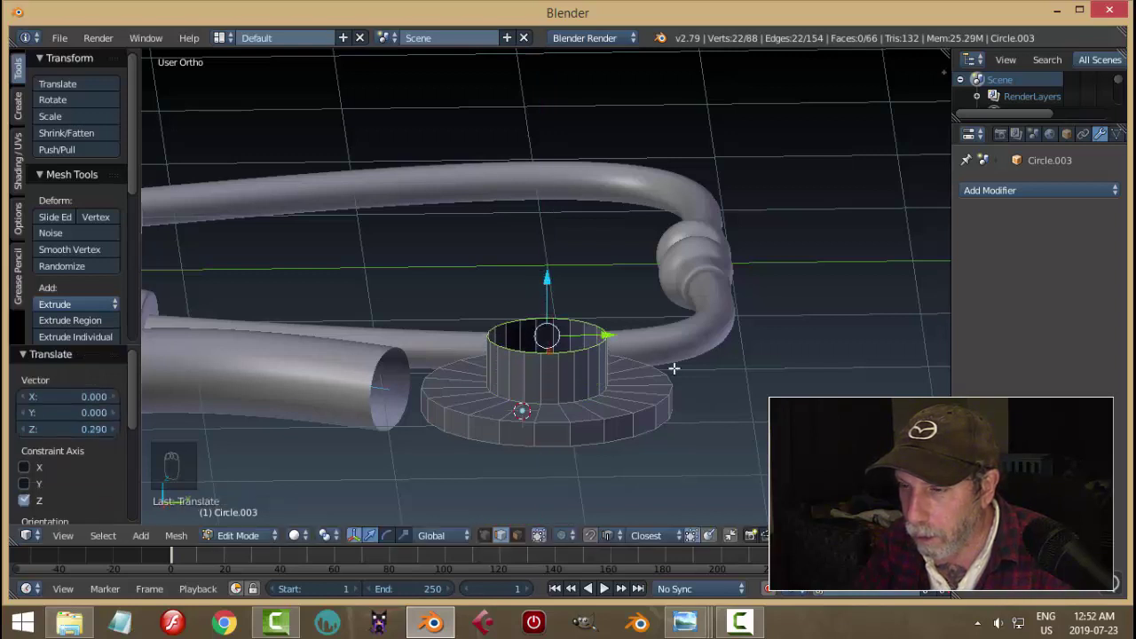
Extrude the neck's upper edge outward at scale 1.449 and raise a side wall about 0.16 along Z for the upper disc
{"action": "key", "text": "e"}
{"action": "key", "text": "s"}
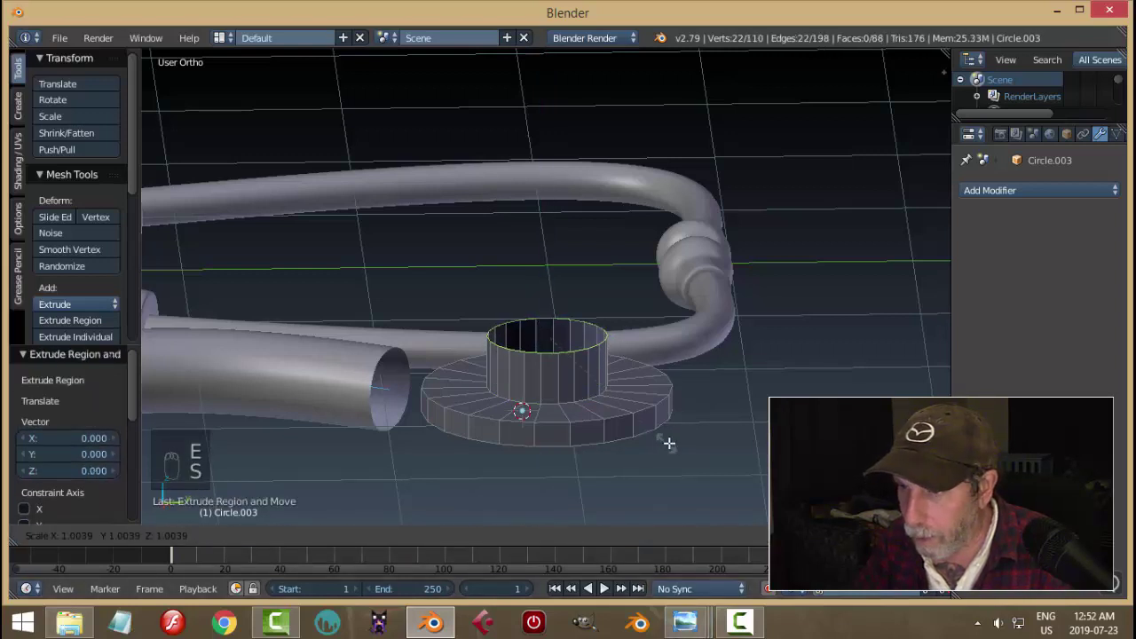
{"action": "left_click", "coordinate": [741, 459]}
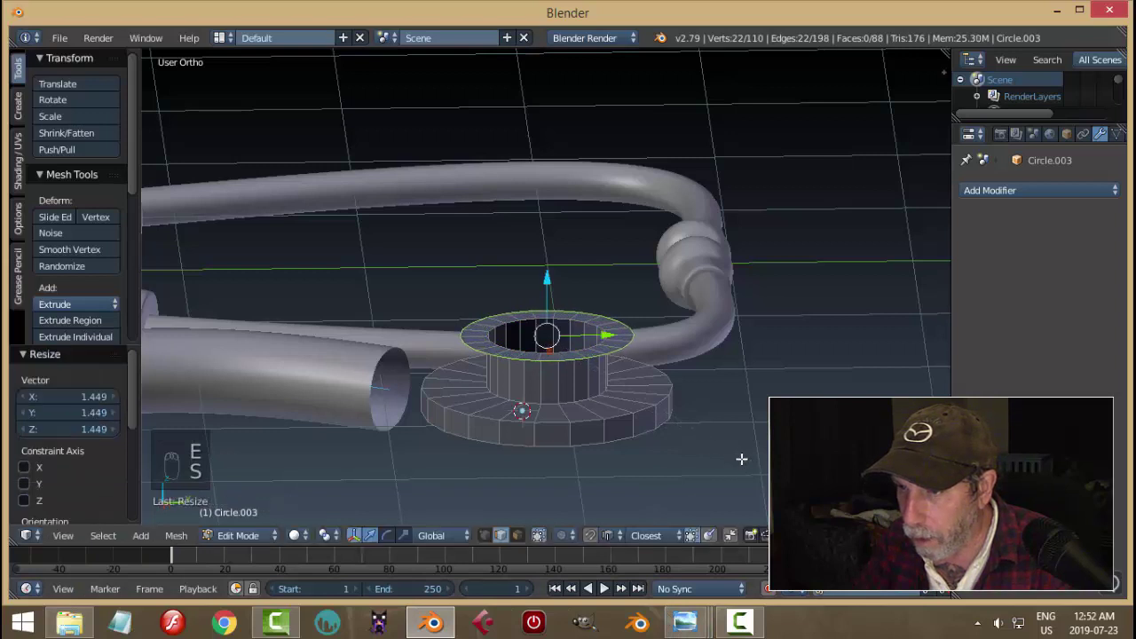
{"action": "key", "text": "e"}
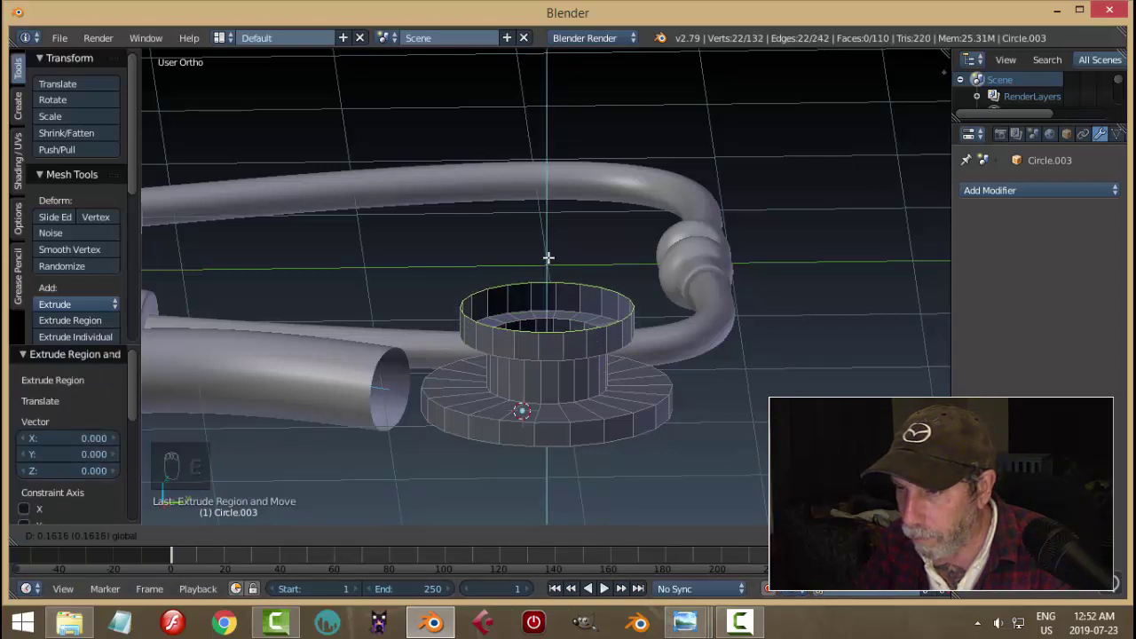
{"action": "left_click", "coordinate": [548, 259]}
Extrude the upper disc's top edge inward at scale 0.783 to form a flat rim
{"action": "key", "text": "e"}
{"action": "left_click", "coordinate": [775, 302]}
{"action": "key", "text": "s"}
{"action": "left_click", "coordinate": [728, 312]}
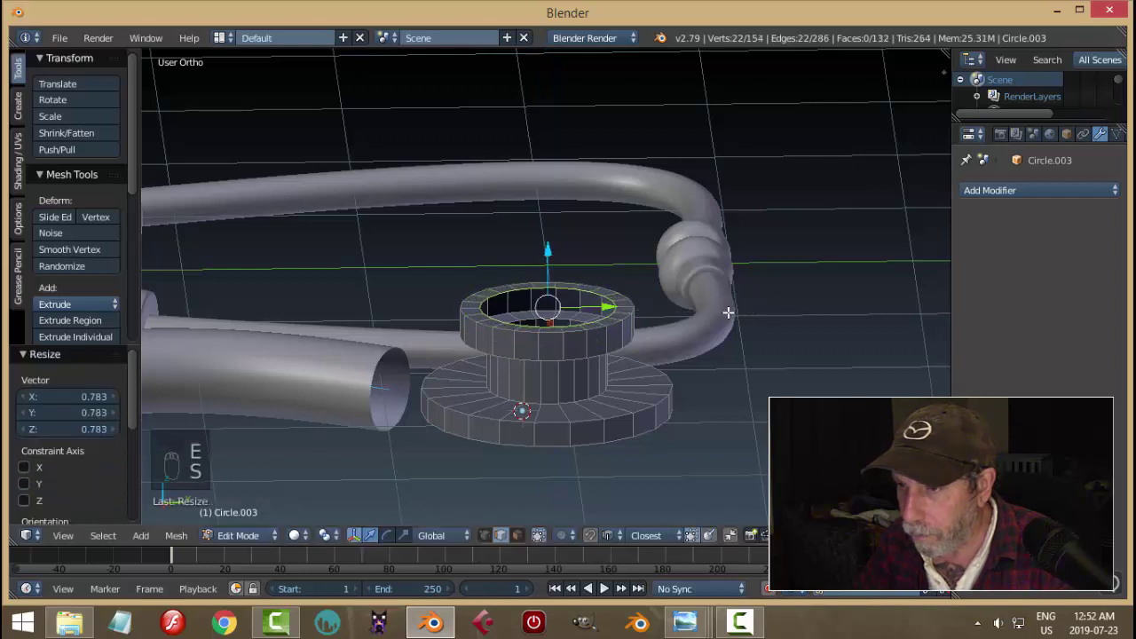
Try shrinking the rim's inner edge to a small hole and lowering it along Z, and undo both changes
{"action": "key", "text": "s"}
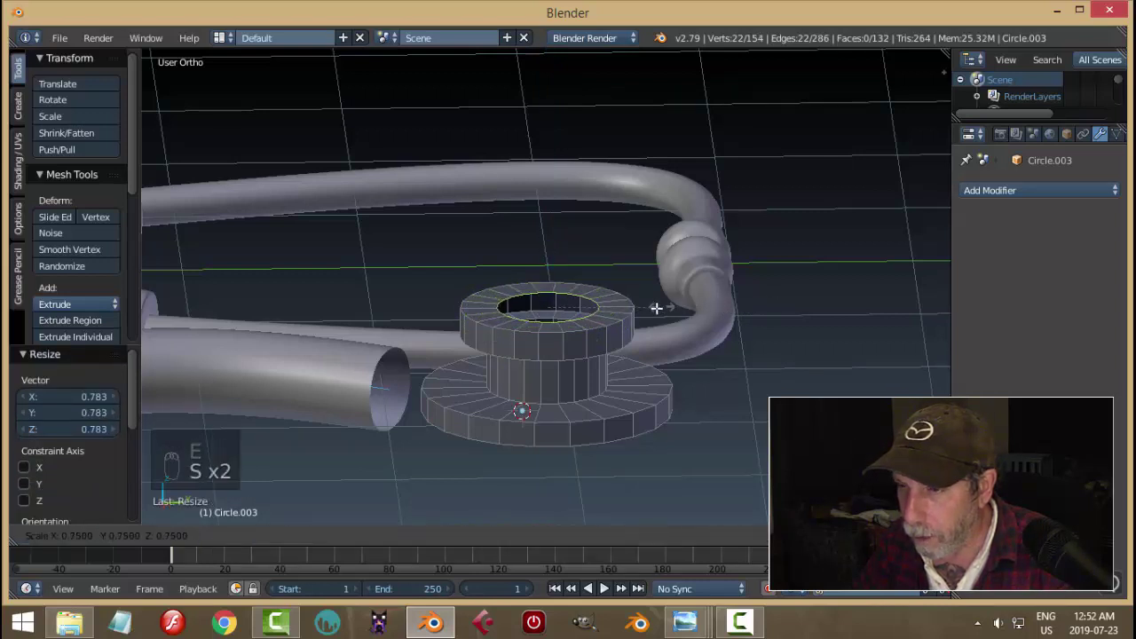
{"action": "left_click", "coordinate": [571, 327]}
{"action": "left_click_drag", "start_coordinate": [550, 256], "coordinate": [552, 271]}
{"action": "key", "text": "ctrl+z"}
{"action": "key", "text": "ctrl+z"}
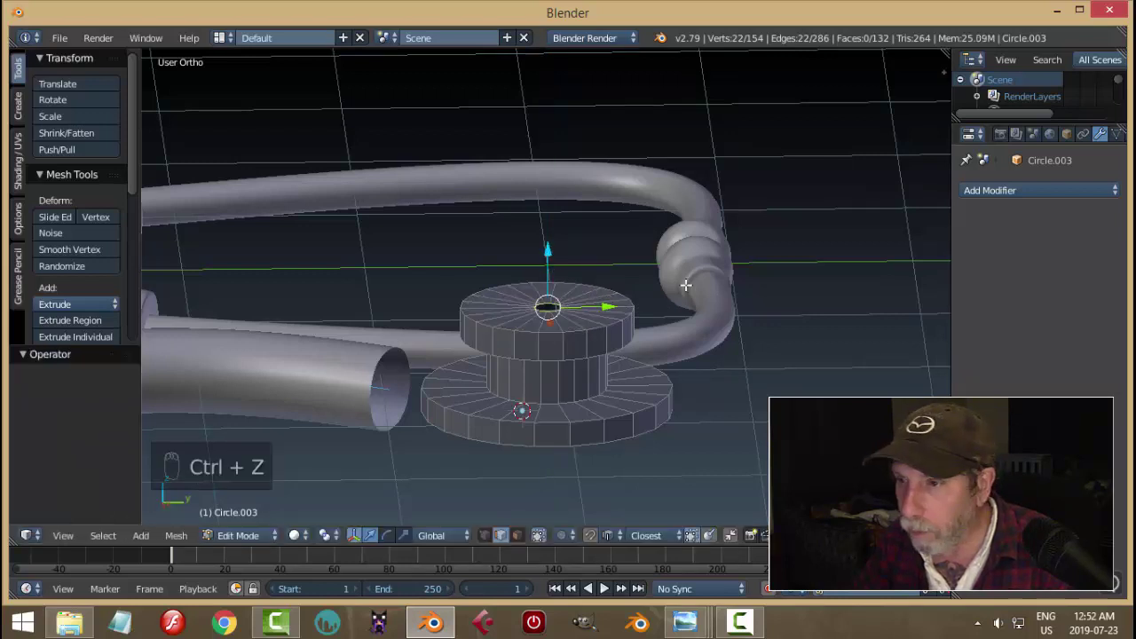
Extrude the rim's inner edge inward at scale 0.190 and move it -0.114 along Z to form a sunken bowl
{"action": "key", "text": "s"}
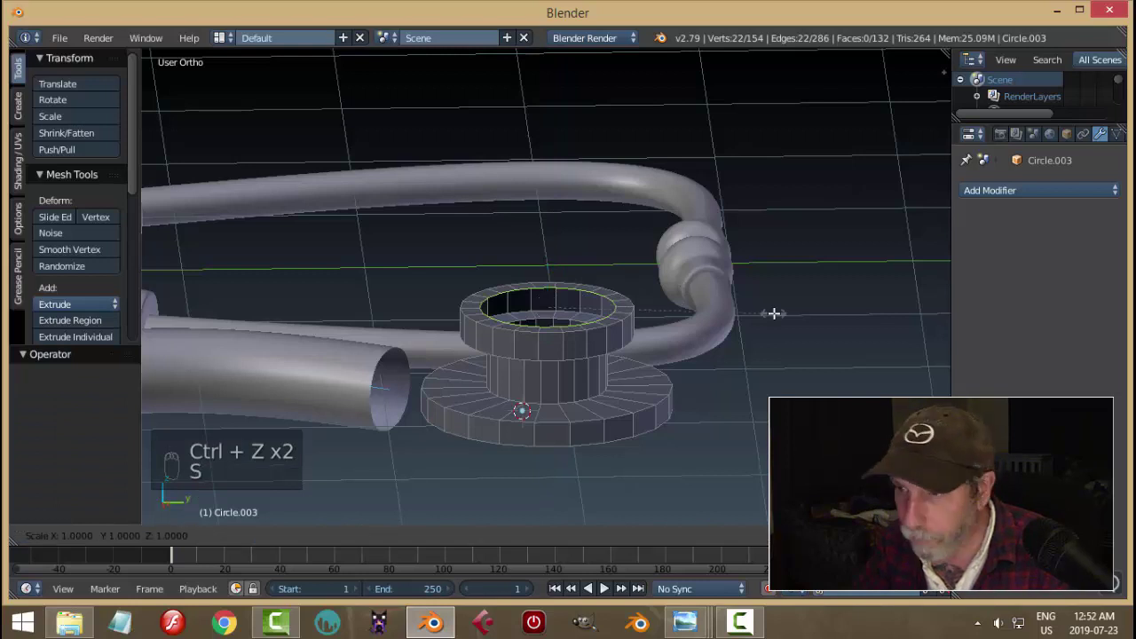
{"action": "left_click", "coordinate": [800, 329]}
{"action": "key", "text": "e"}
{"action": "right_click", "coordinate": [840, 317]}
{"action": "key", "text": "s"}
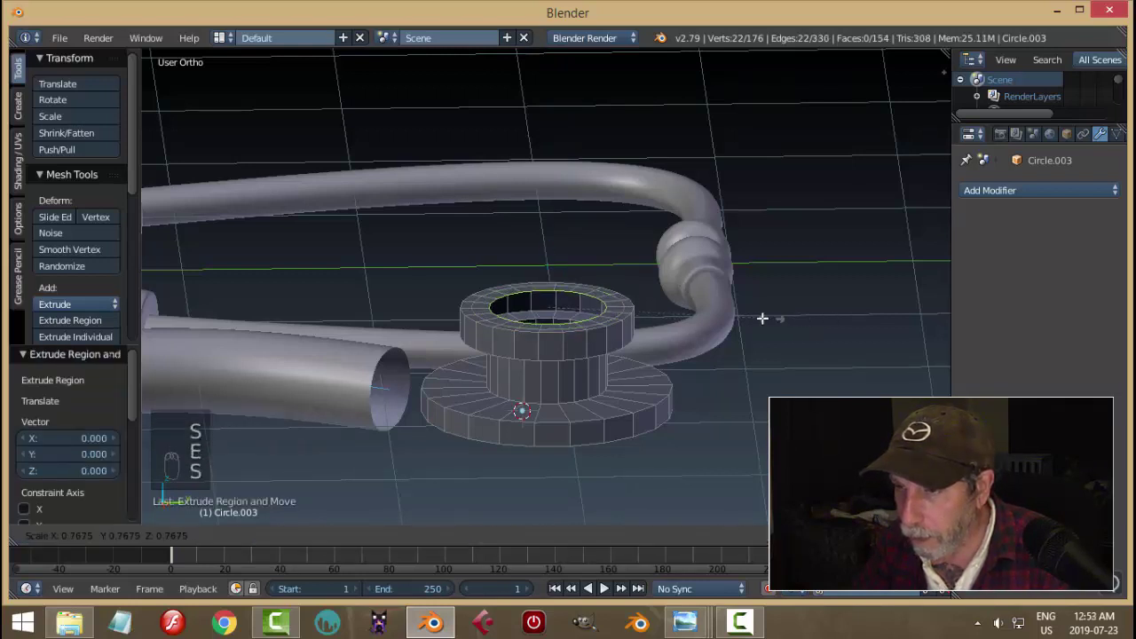
{"action": "left_click", "coordinate": [602, 320]}
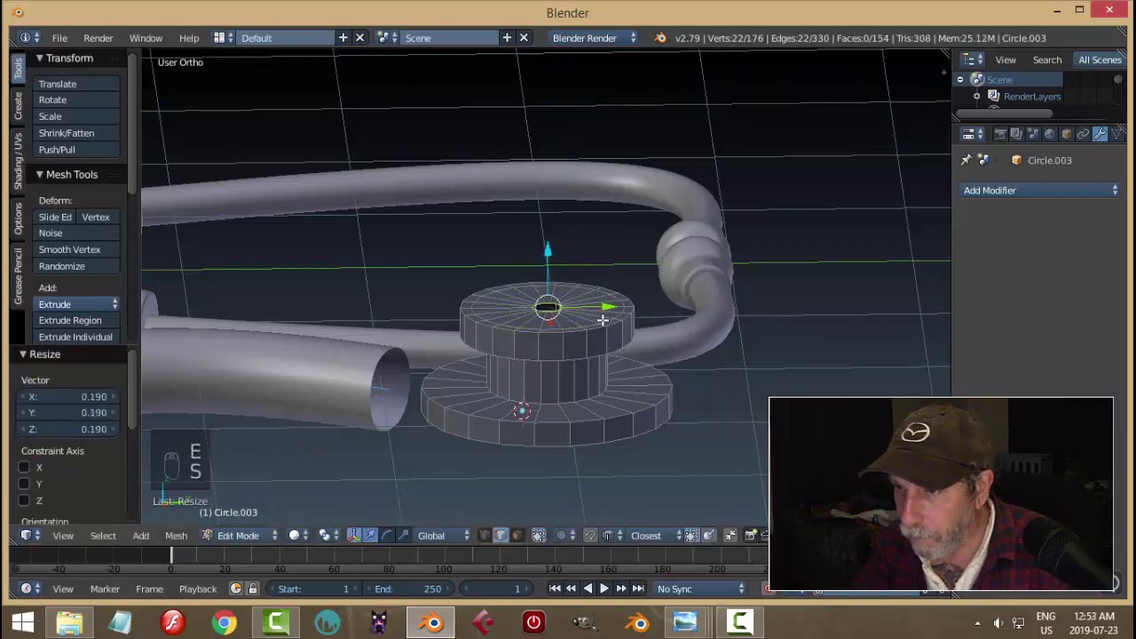
{"action": "key", "text": "e"}
{"action": "left_click", "coordinate": [549, 276]}
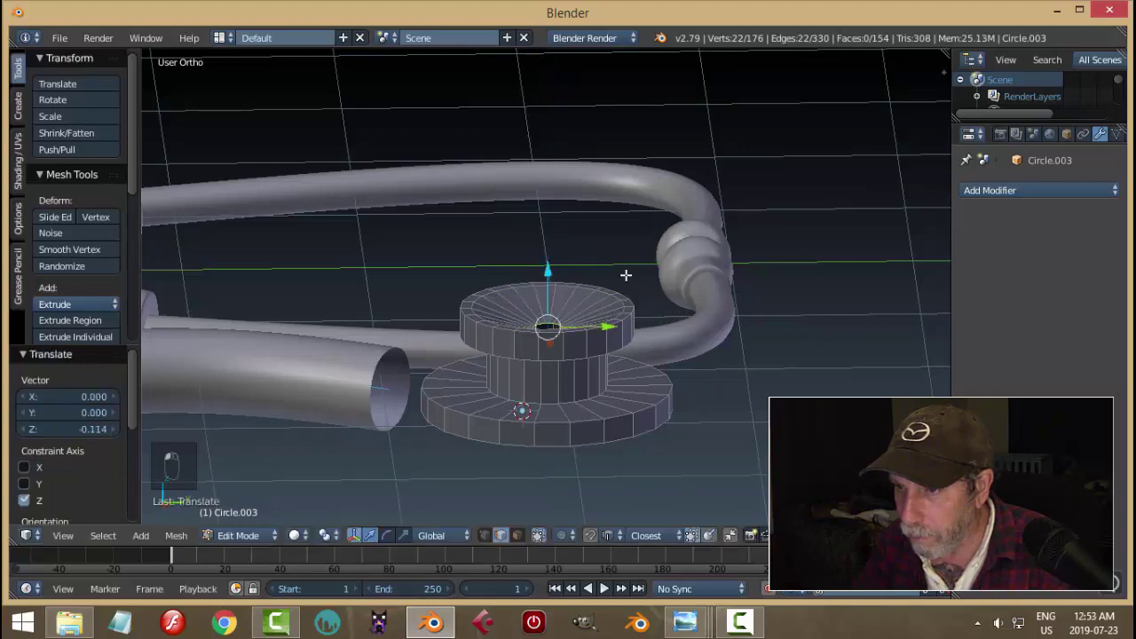
{"action": "middle_click_drag", "start_coordinate": [627, 276], "coordinate": [732, 296]}
{"action": "key", "text": "a"}
{"action": "scroll", "coordinate": [729, 307], "scroll_direction": "up", "scroll_amount": 3}
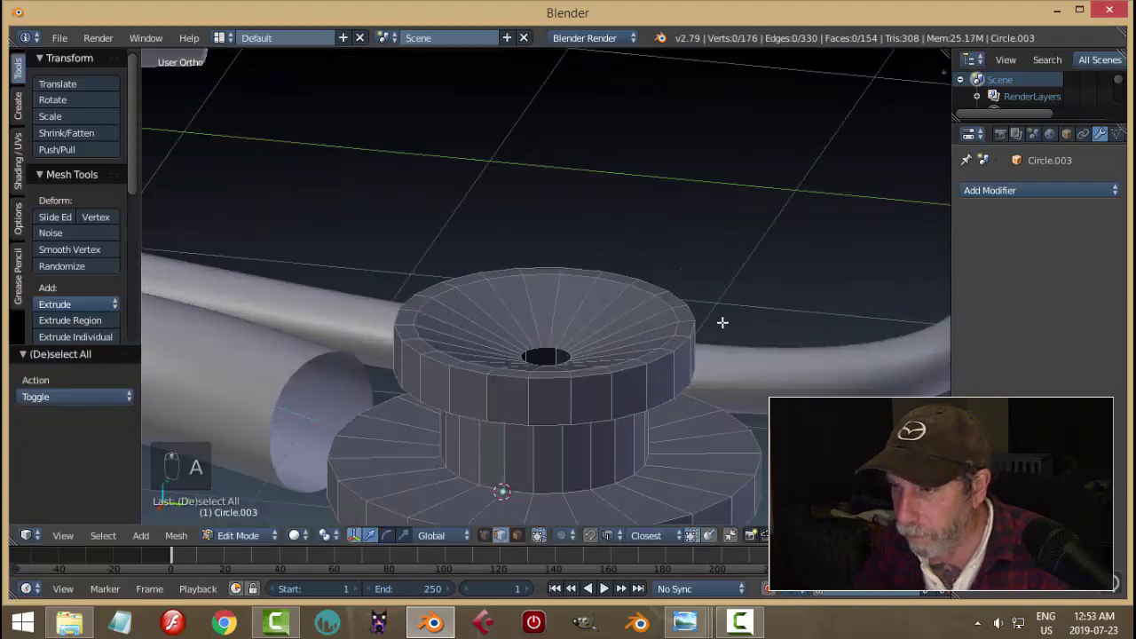
{"action": "right_click", "coordinate": [662, 354], "text": "alt"}
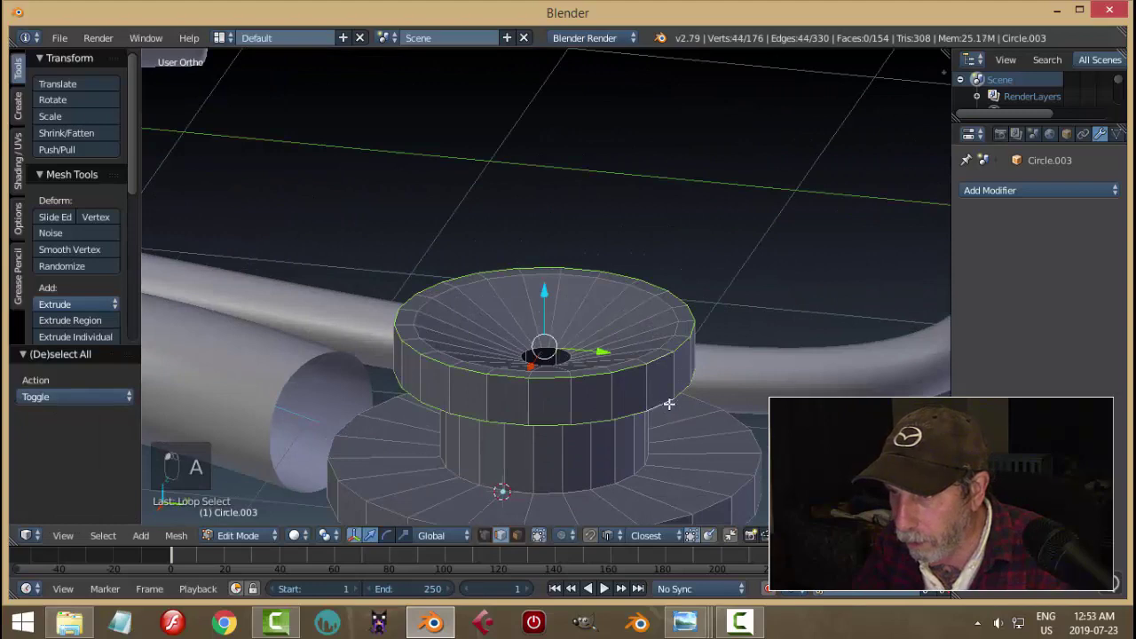
{"action": "middle_click_drag", "start_coordinate": [729, 435], "coordinate": [707, 317], "text": "shift"}
{"action": "right_click", "coordinate": [725, 368], "text": "alt+shift"}
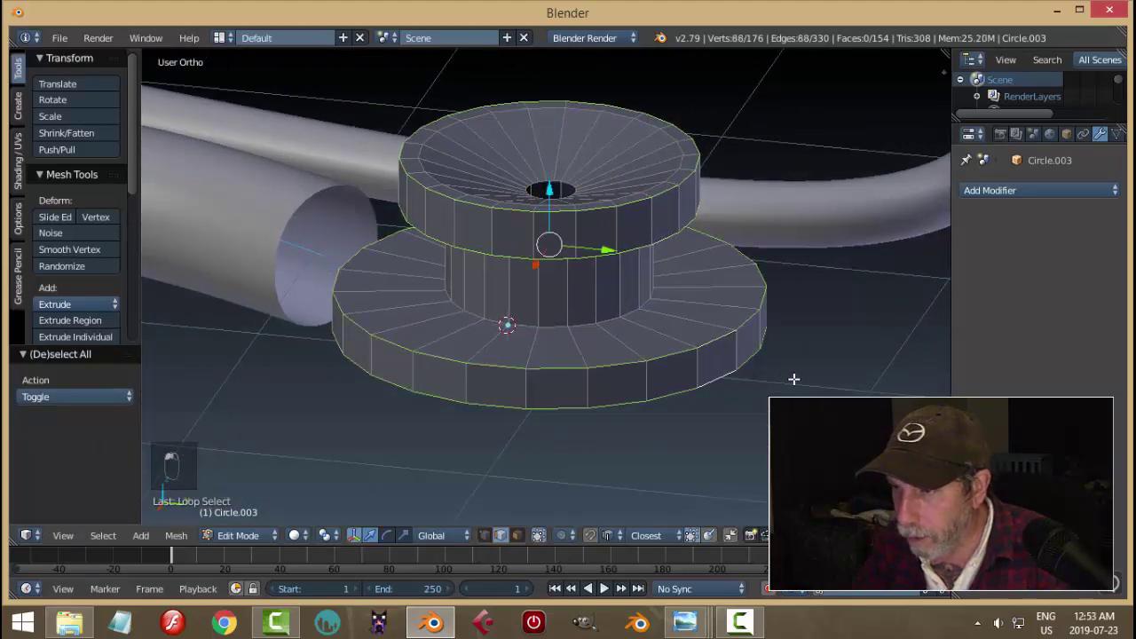
{"action": "middle_click_drag", "start_coordinate": [793, 379], "coordinate": [762, 318]}
{"action": "key", "text": "a"}
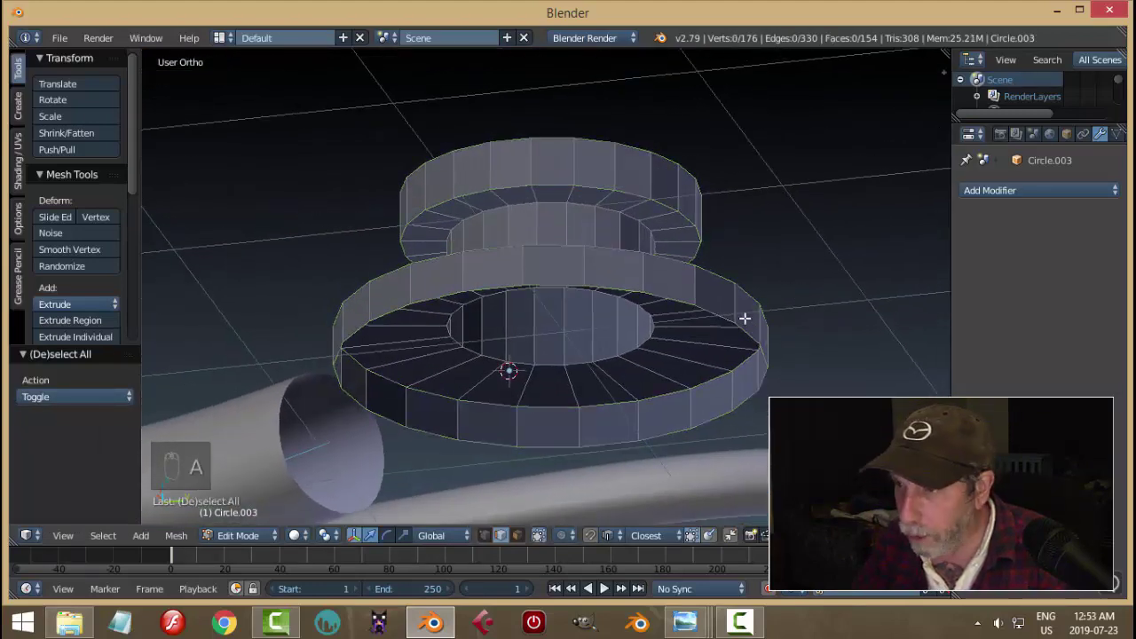
Extrude the base disc's open bottom edge loop inward at scale 0.540 to form its underside
{"action": "right_click", "coordinate": [770, 309], "text": "alt"}
{"action": "key", "text": "e"}
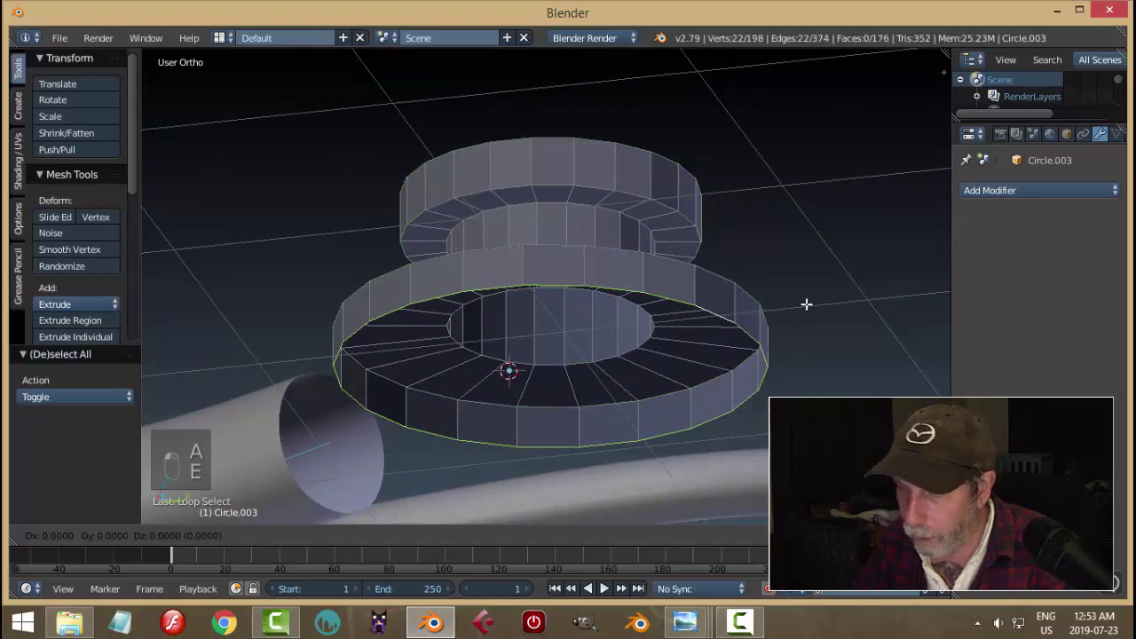
{"action": "right_click", "coordinate": [806, 304]}
{"action": "key", "text": "s"}
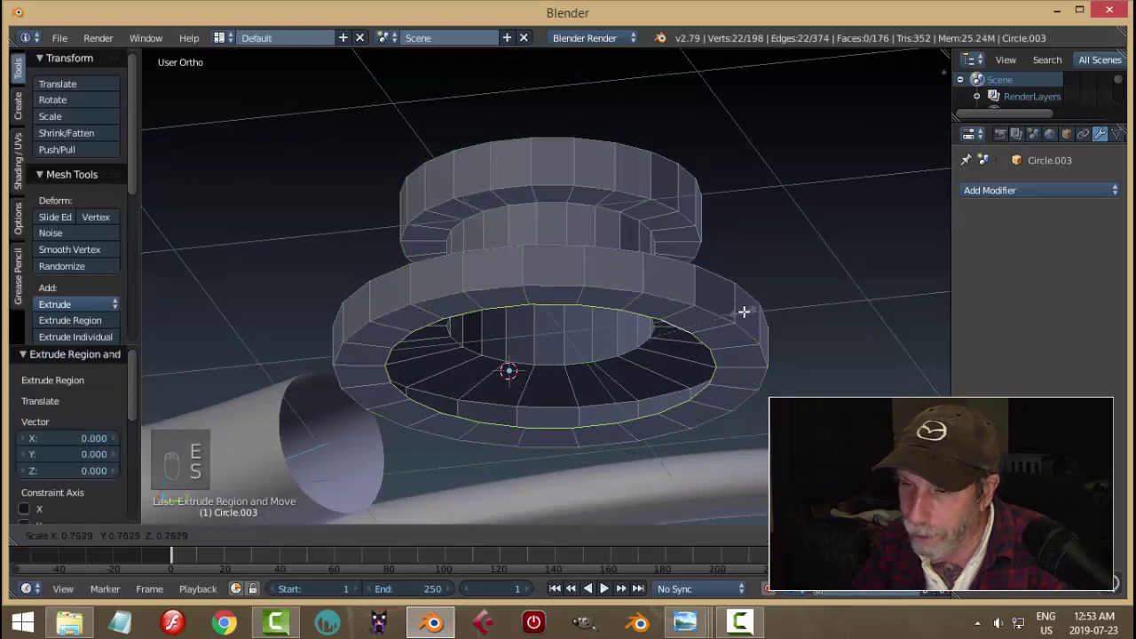
{"action": "left_click", "coordinate": [687, 315]}
Close the remaining hole in the base disc's underside with Grid Fill
{"action": "left_click", "coordinate": [168, 535]}
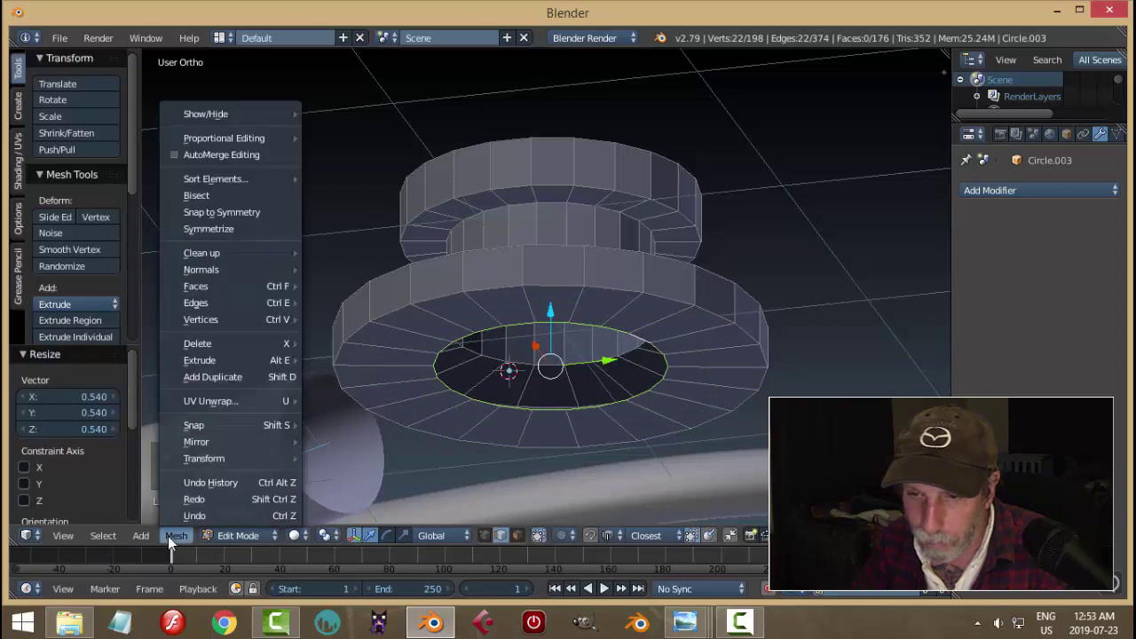
{"action": "mouse_move", "coordinate": [274, 288]}
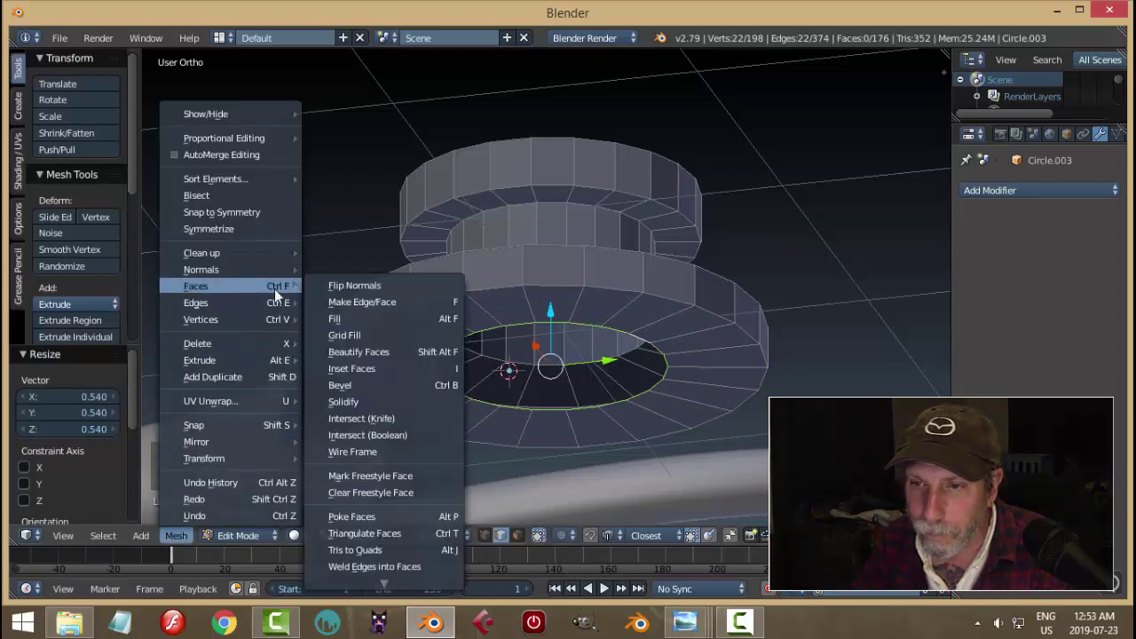
{"action": "left_click", "coordinate": [332, 334]}
{"action": "key", "text": "Return"}
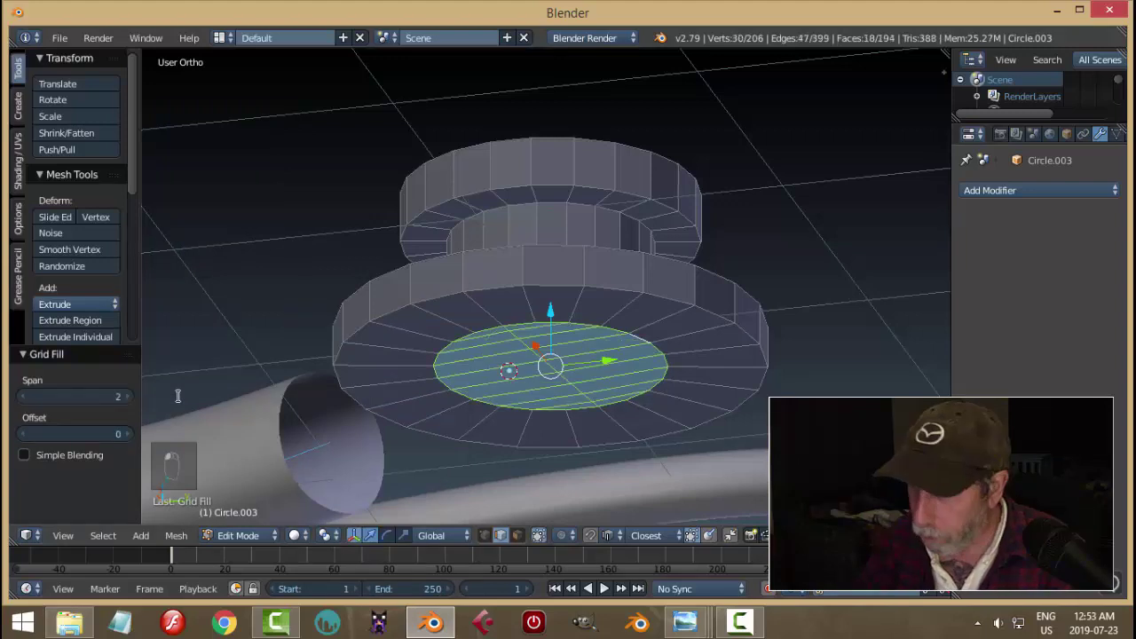
Bevel the upper and lower outer edge loops of both discs with an offset of about 0.017
{"action": "key", "text": "a"}
{"action": "right_click", "coordinate": [604, 289], "text": "alt"}
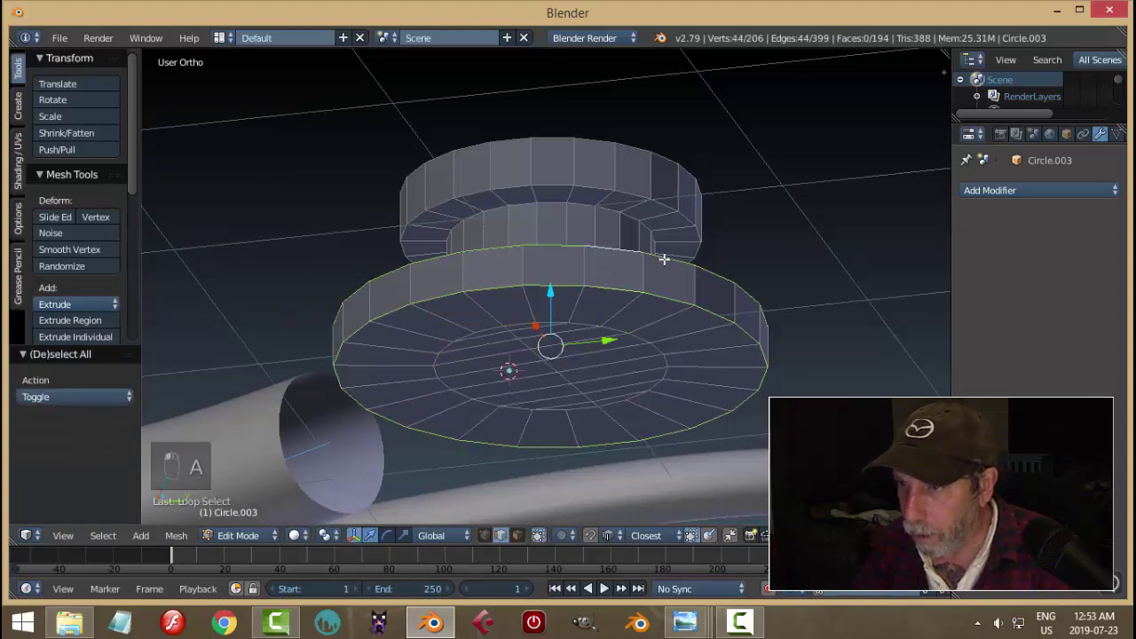
{"action": "middle_click_drag", "start_coordinate": [663, 258], "coordinate": [628, 228]}
{"action": "right_click", "coordinate": [627, 192], "text": "alt+shift"}
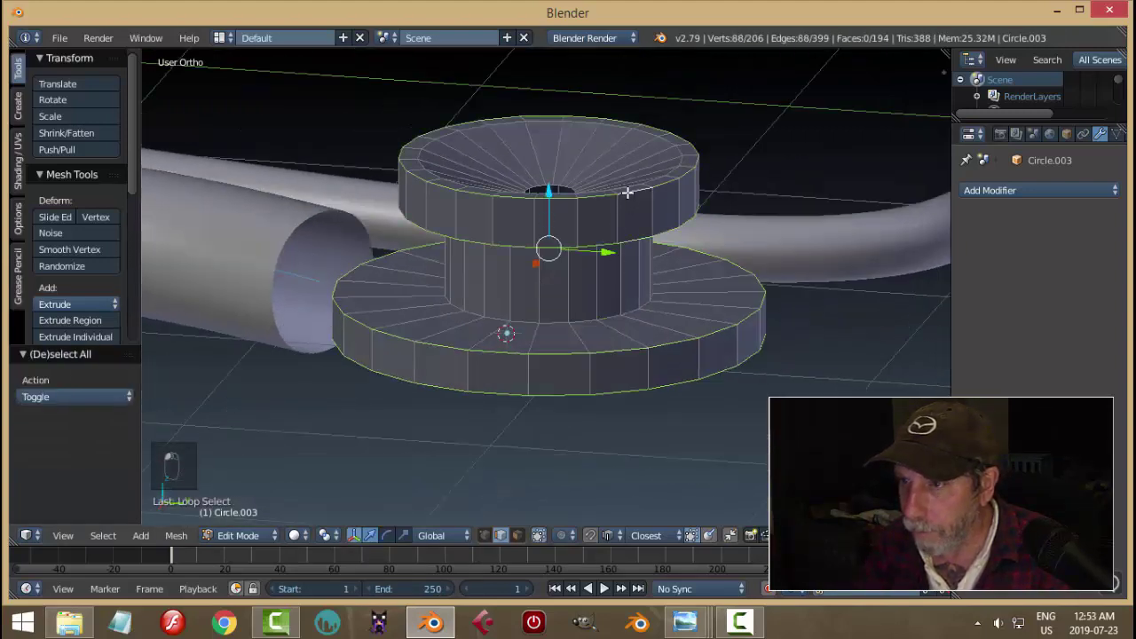
{"action": "key", "text": "ctrl+b"}
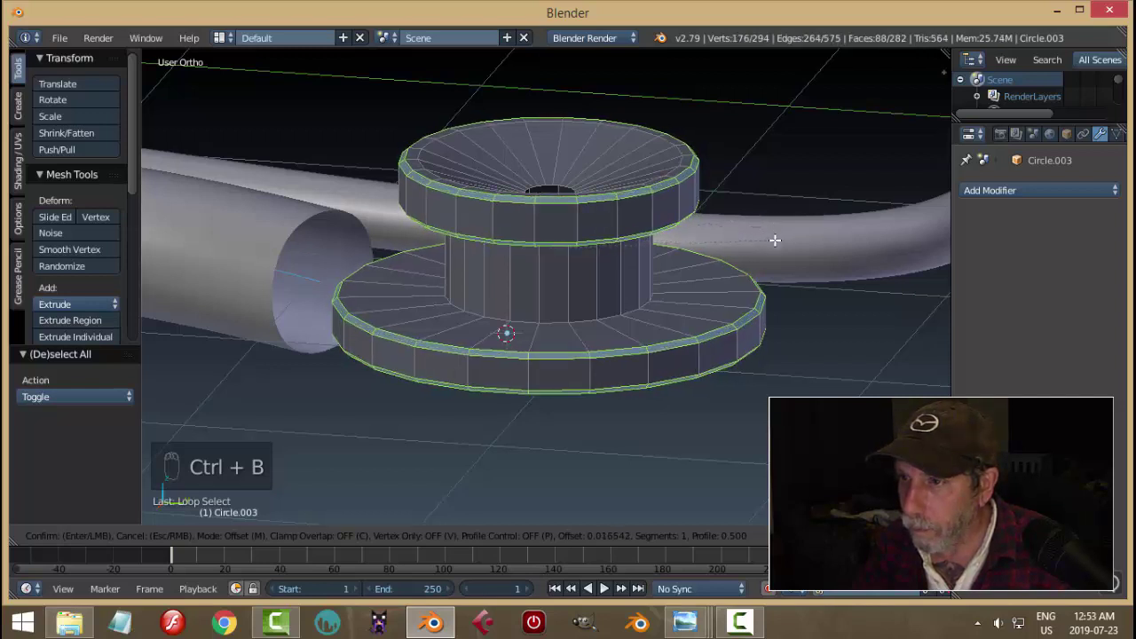
{"action": "left_click", "coordinate": [773, 240]}
{"action": "key", "text": "a"}
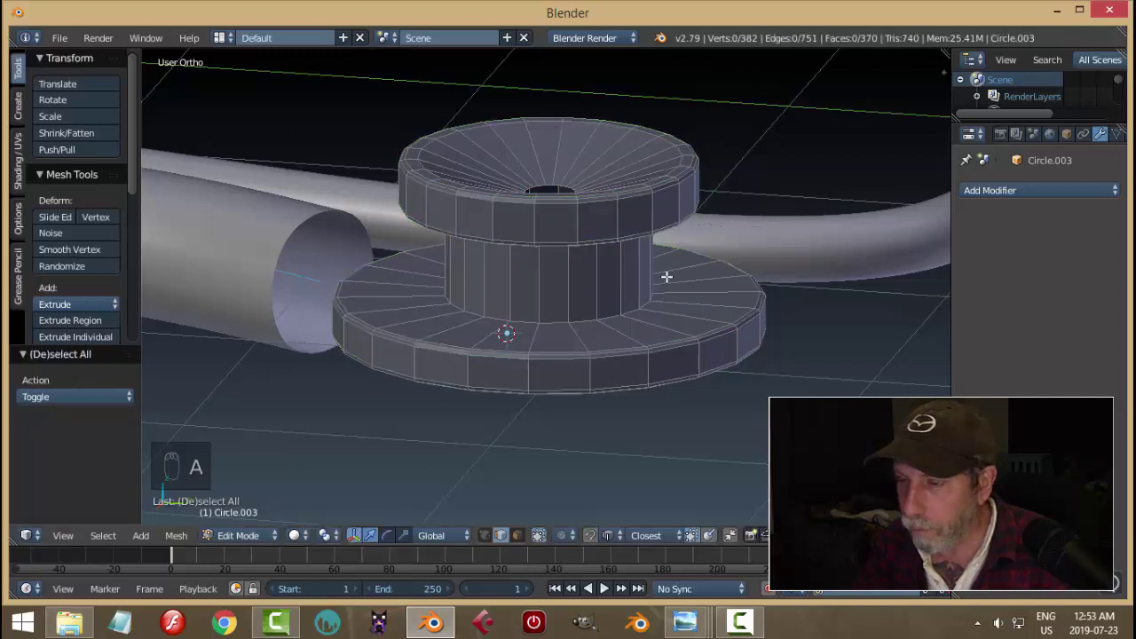
Add two supporting loop cuts around the chest piece, one on the base disc and one under the upper disc beside the neck
{"action": "middle_click_drag", "start_coordinate": [616, 312], "coordinate": [611, 254]}
{"action": "key", "text": "ctrl+r"}
{"action": "left_click", "coordinate": [654, 329]}
{"action": "left_click", "coordinate": [616, 319]}
{"action": "key", "text": "ctrl+r"}
{"action": "left_click", "coordinate": [619, 201]}
{"action": "left_click", "coordinate": [613, 208]}
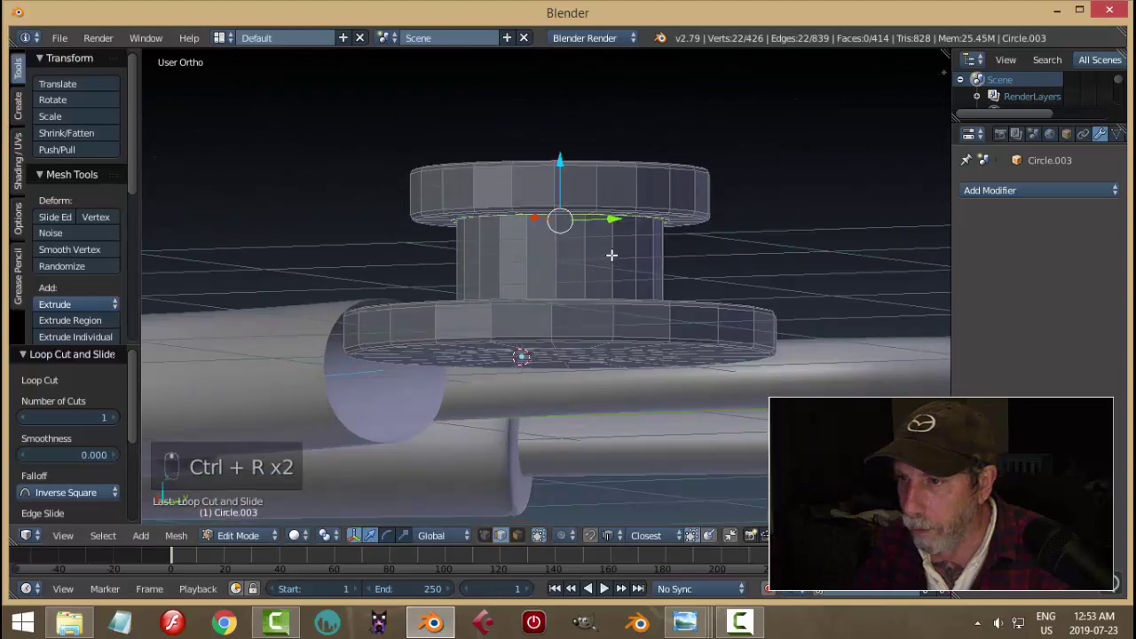
Add two supporting loop cuts around the chest piece's neck, one just under the upper disc and one just above the base disc
{"action": "key", "text": "ctrl+r"}
{"action": "left_click", "coordinate": [606, 223]}
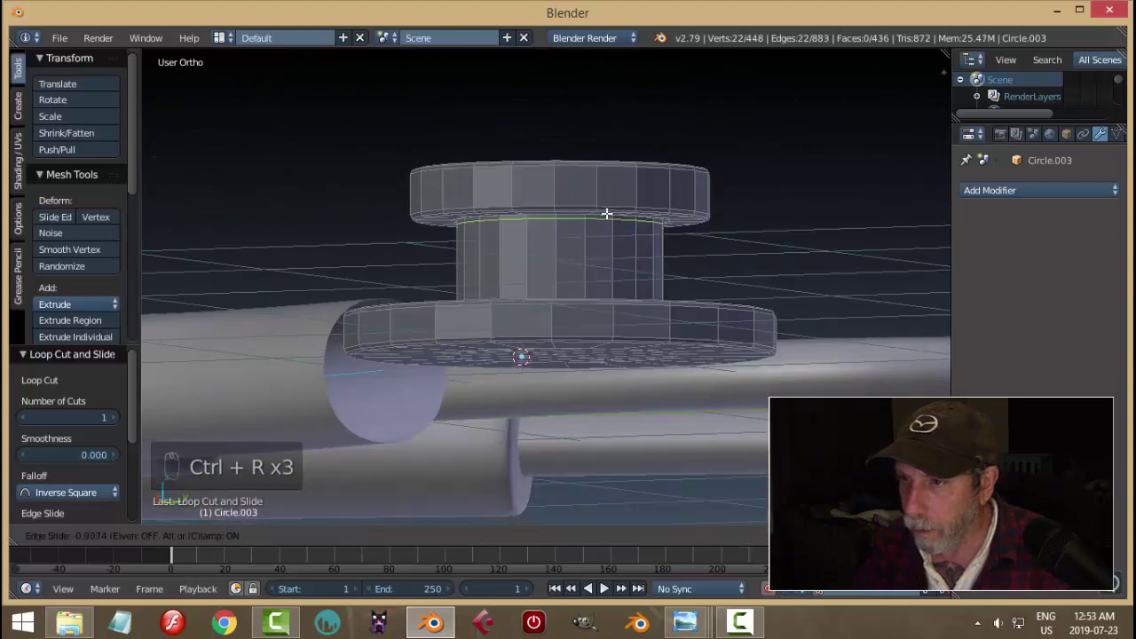
{"action": "left_click", "coordinate": [606, 213]}
{"action": "middle_click_drag", "start_coordinate": [606, 213], "coordinate": [625, 288]}
{"action": "key", "text": "ctrl+r"}
{"action": "left_click", "coordinate": [626, 288]}
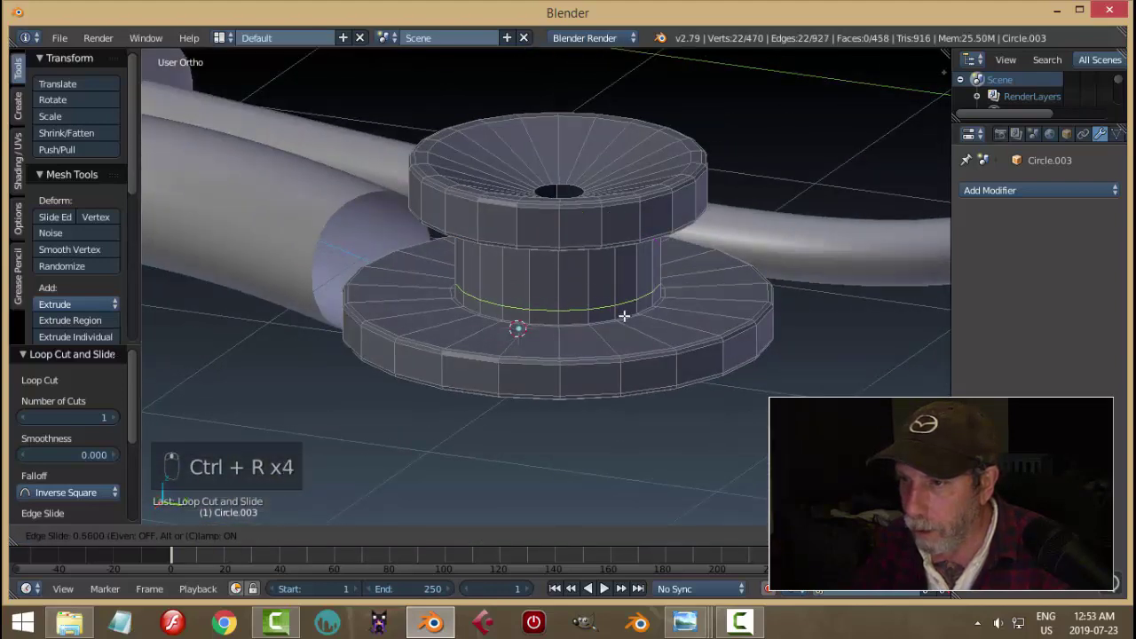
{"action": "left_click", "coordinate": [627, 327]}
{"action": "key", "text": "a"}
{"action": "key", "text": "Tab"}
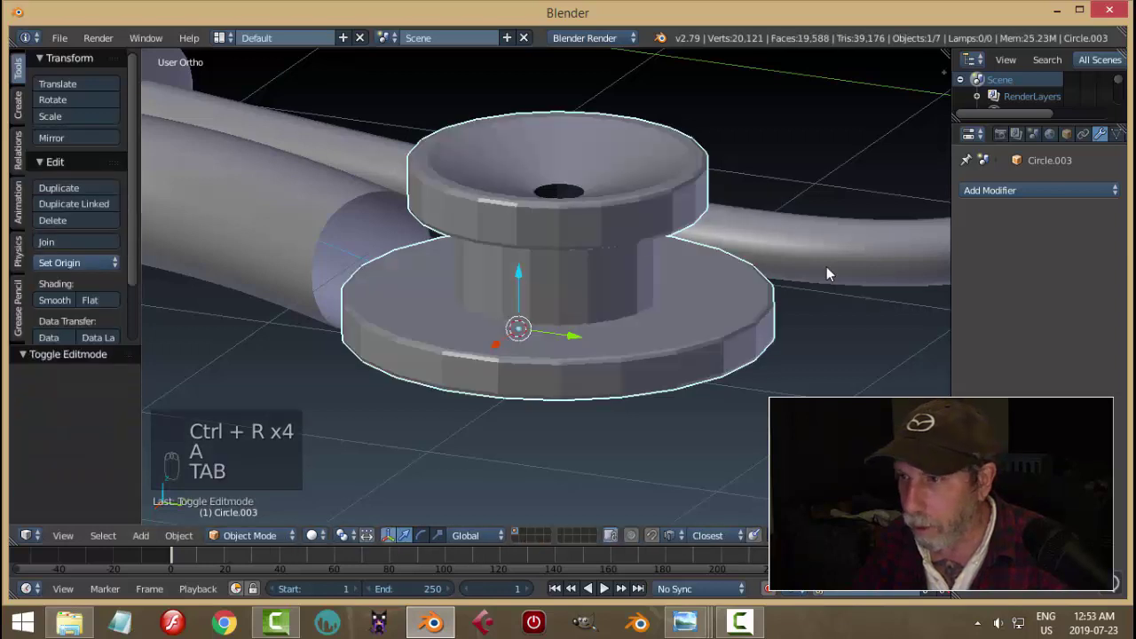
Add a Subdivision Surface modifier with 2 view subdivisions to the chest piece and shade it smooth
{"action": "left_click", "coordinate": [974, 192]}
{"action": "left_click", "coordinate": [799, 465]}
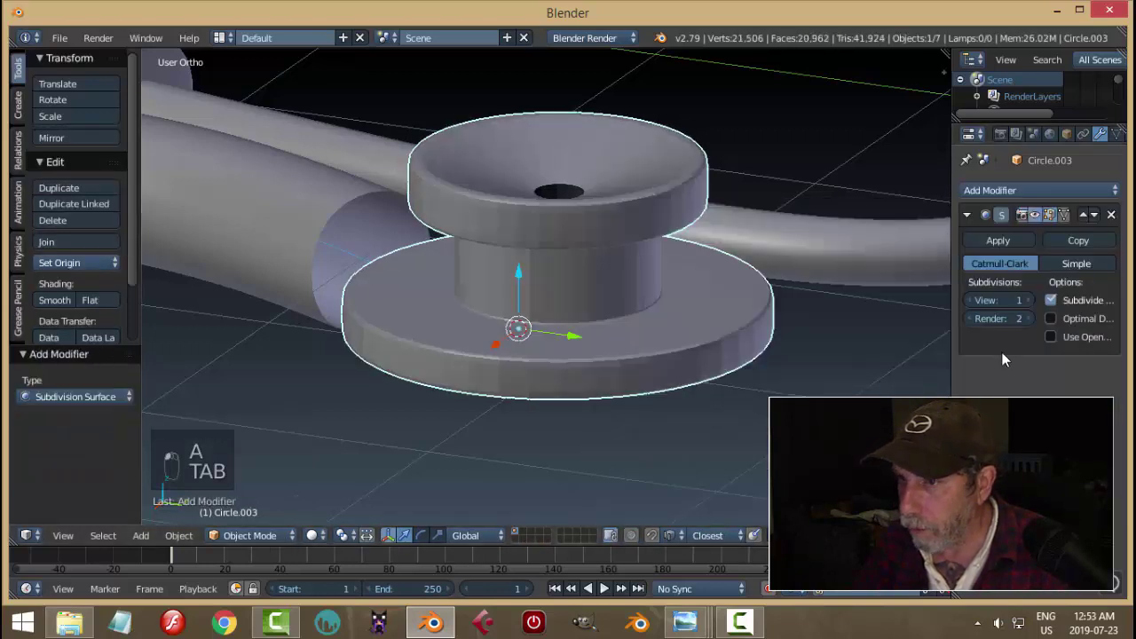
{"action": "left_click", "coordinate": [62, 300]}
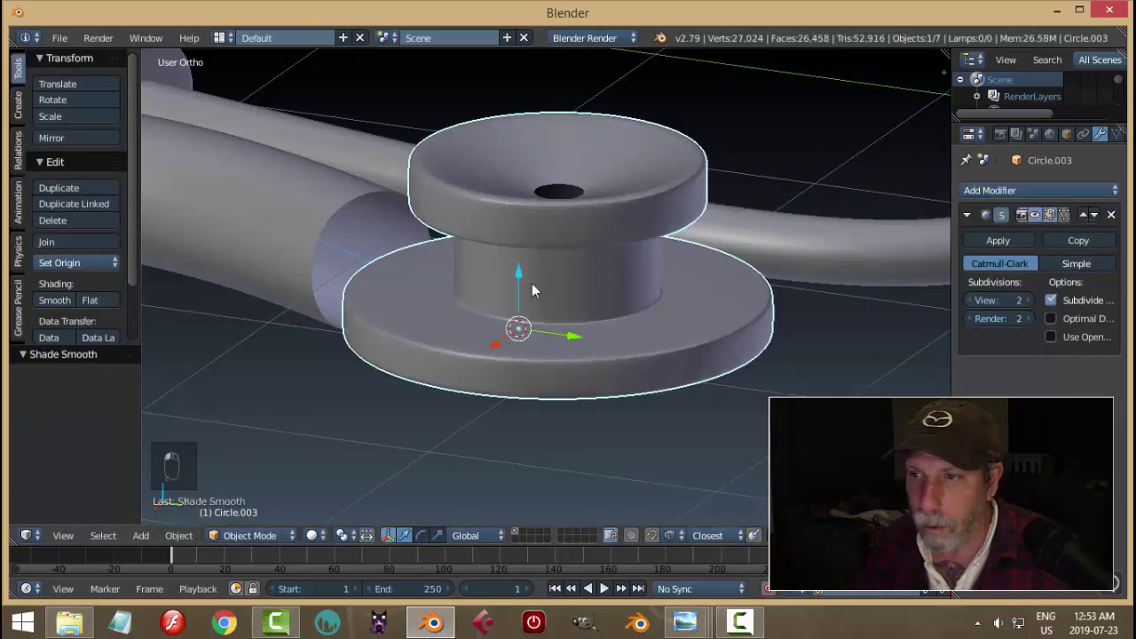
{"action": "scroll", "coordinate": [550, 277], "scroll_direction": "down", "scroll_amount": 3}
{"action": "key", "text": "a"}
Examine the rims of the chest piece in the reference photo adc603gp.jpg and return to Blender
{"action": "middle_click_drag", "start_coordinate": [587, 266], "coordinate": [686, 579]}
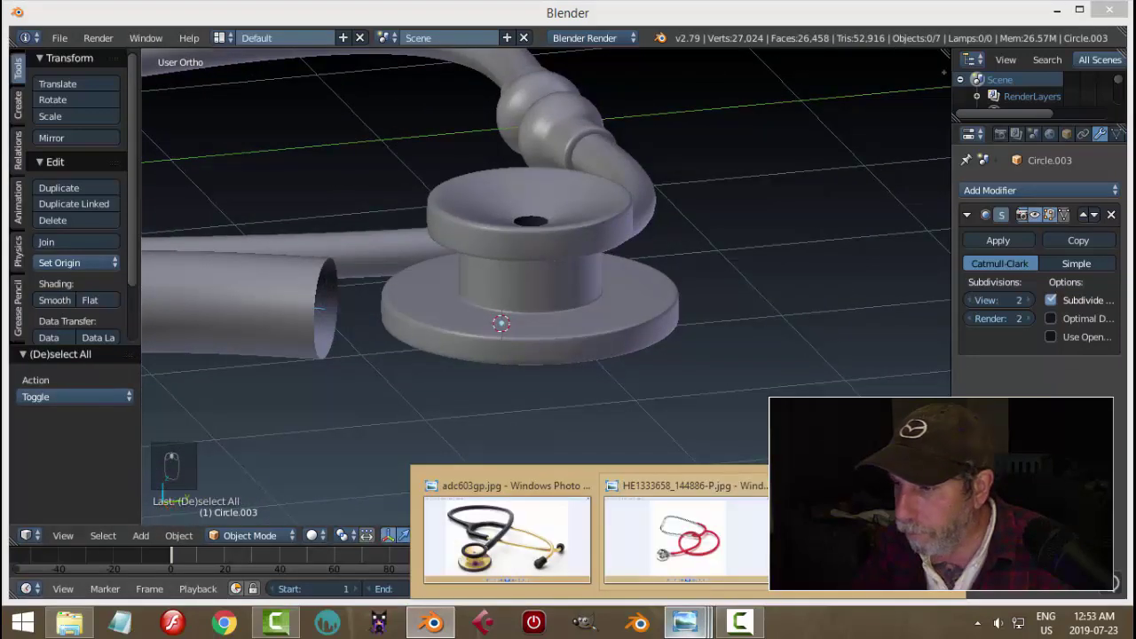
{"action": "left_click", "coordinate": [507, 538]}
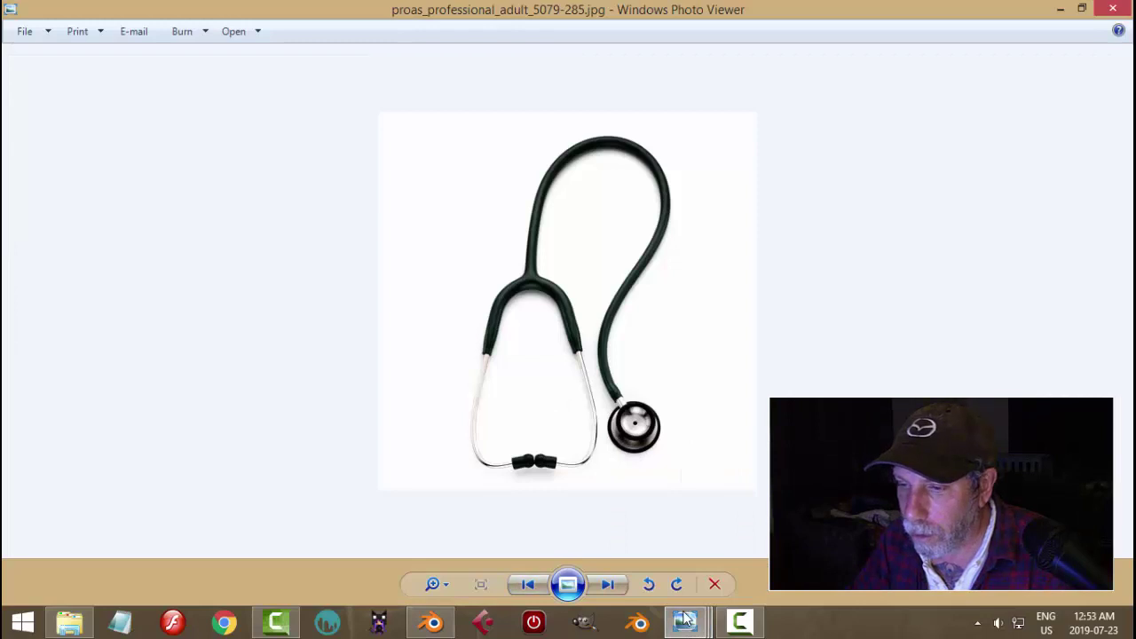
{"action": "mouse_move", "coordinate": [685, 619]}
{"action": "left_click", "coordinate": [474, 518]}
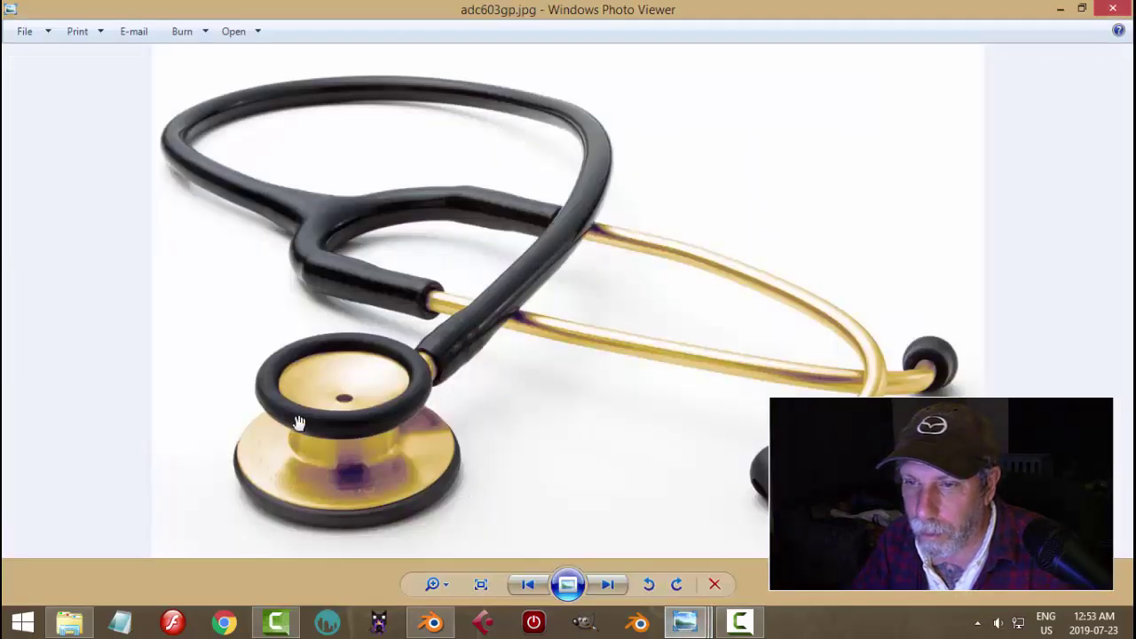
{"action": "left_click", "coordinate": [434, 617]}
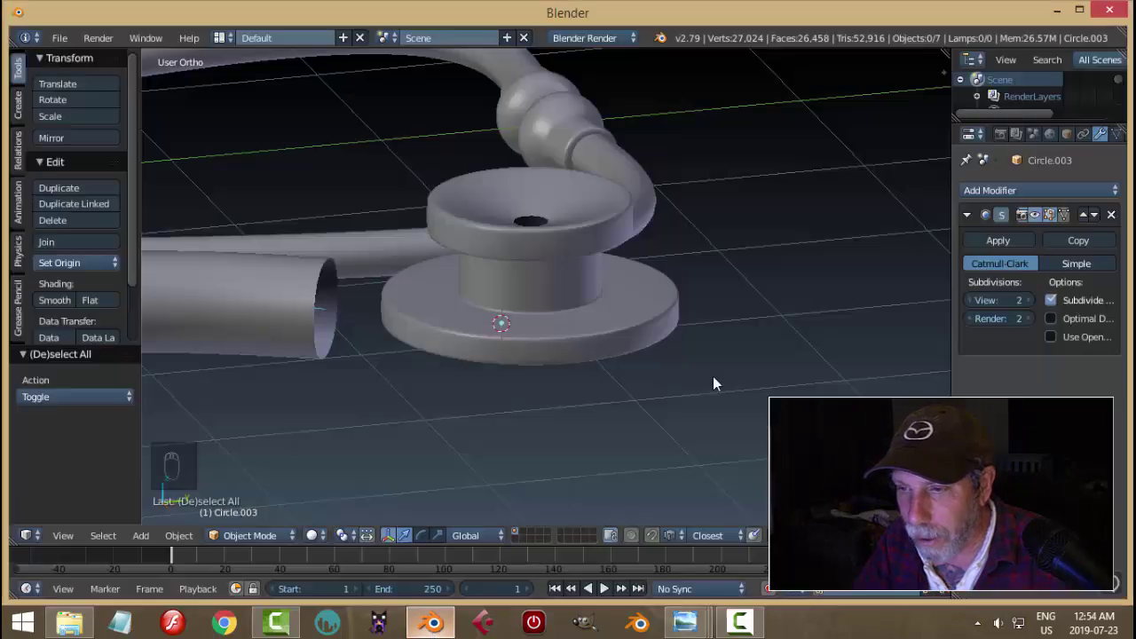
Duplicate the face loop around the upper disc's outer side in place and separate the copy into its own object
{"action": "right_click", "coordinate": [579, 242]}
{"action": "key", "text": "Tab"}
{"action": "left_click", "coordinate": [641, 247]}
{"action": "scroll", "coordinate": [634, 257], "scroll_direction": "up", "scroll_amount": 3}
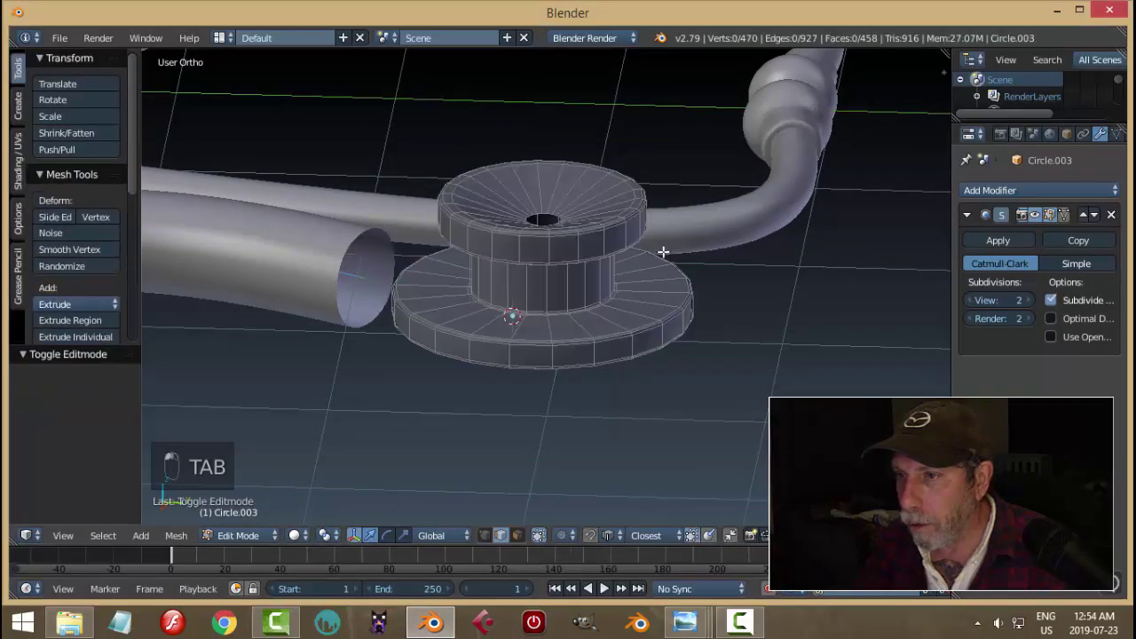
{"action": "key", "text": "ctrl+Tab"}
{"action": "left_click", "coordinate": [627, 268]}
{"action": "right_click", "coordinate": [627, 228], "text": "alt"}
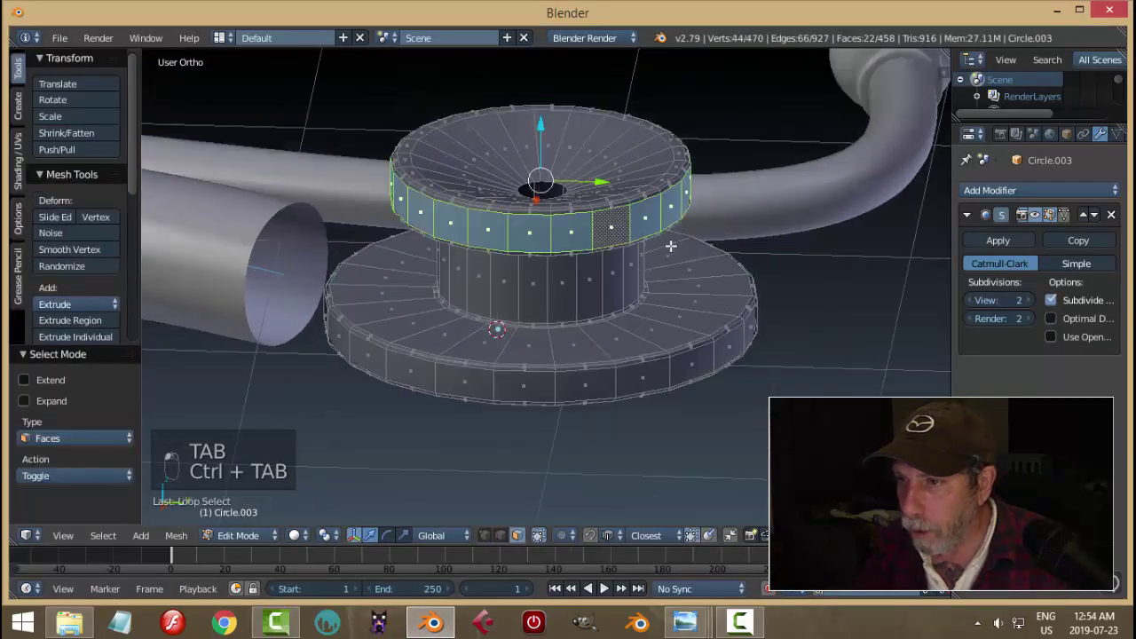
{"action": "scroll", "coordinate": [669, 246], "scroll_direction": "down", "scroll_amount": 2}
{"action": "middle_click_drag", "start_coordinate": [669, 246], "coordinate": [660, 284]}
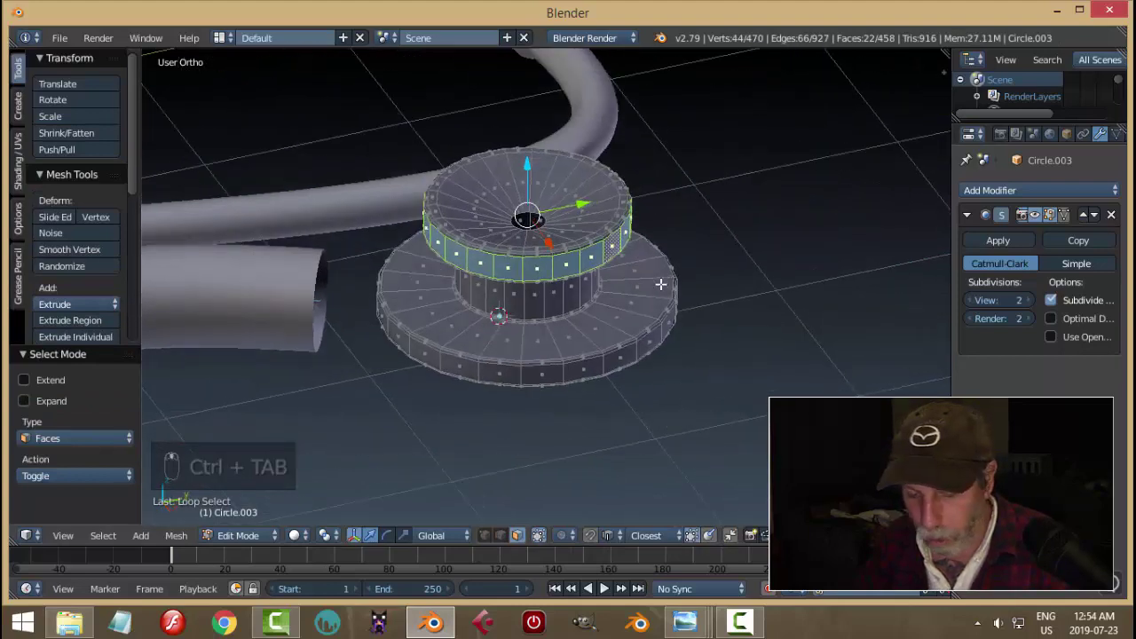
{"action": "key", "text": "shift+d"}
{"action": "right_click", "coordinate": [659, 282]}
{"action": "key", "text": "p"}
{"action": "left_click", "coordinate": [658, 281]}
Select the separated rim ring in Object Mode and set its origin to its geometry
{"action": "key", "text": "Tab"}
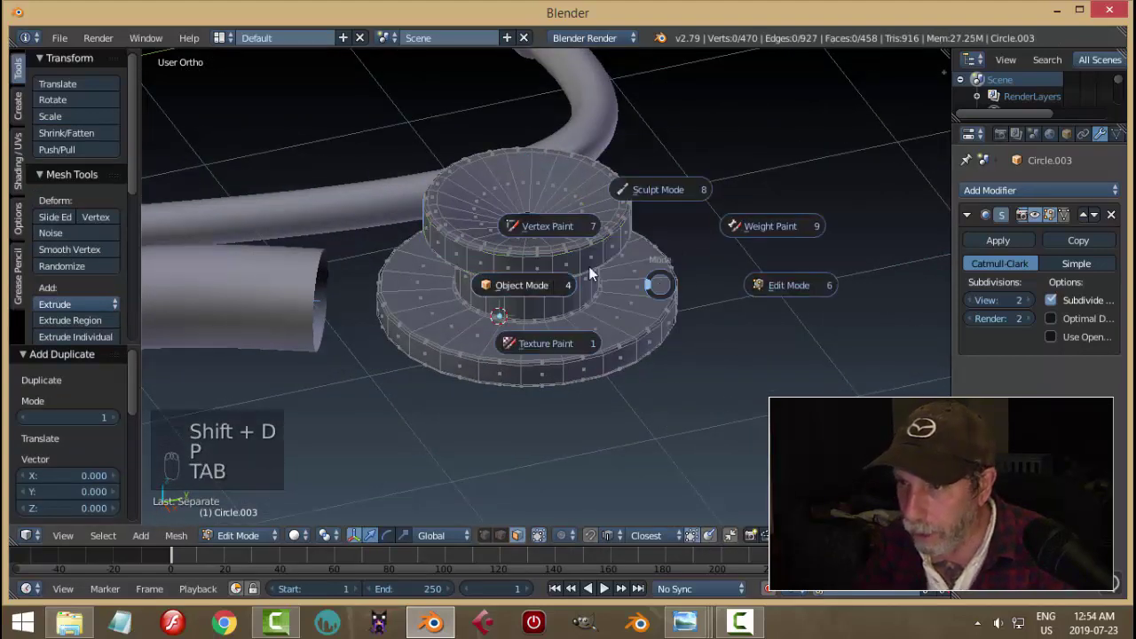
{"action": "left_click", "coordinate": [592, 274]}
{"action": "right_click", "coordinate": [592, 266]}
{"action": "left_click", "coordinate": [73, 270]}
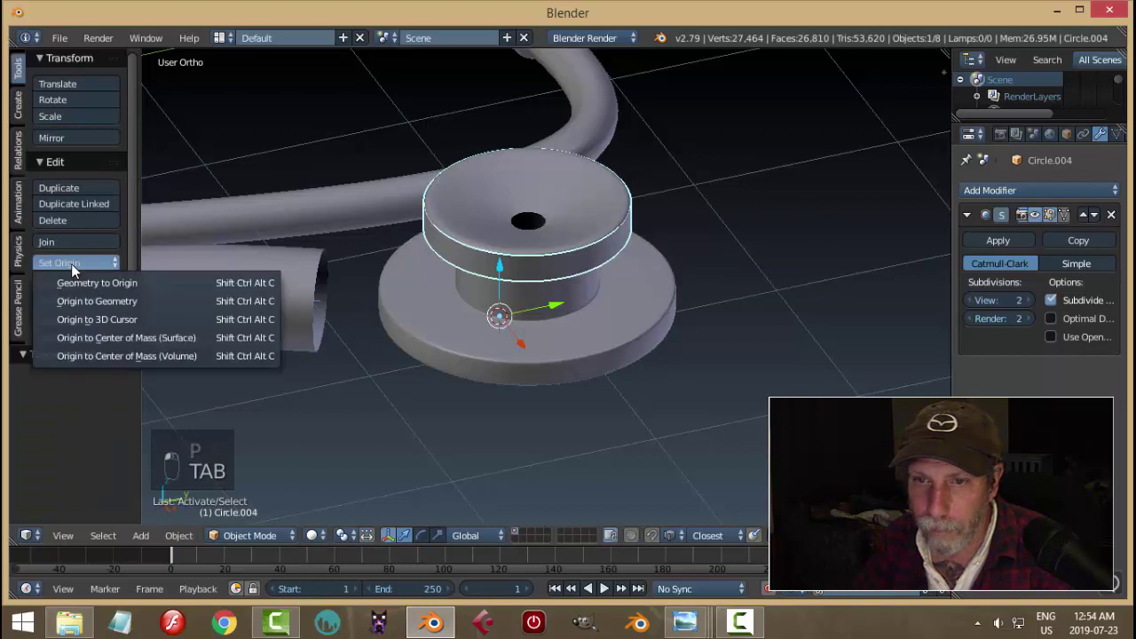
{"action": "left_click", "coordinate": [92, 301]}
Scale the whole mesh of the rim ring by 1.048 in Edit Mode
{"action": "scroll", "coordinate": [606, 299], "scroll_direction": "up", "scroll_amount": 2}
{"action": "key", "text": "Tab"}
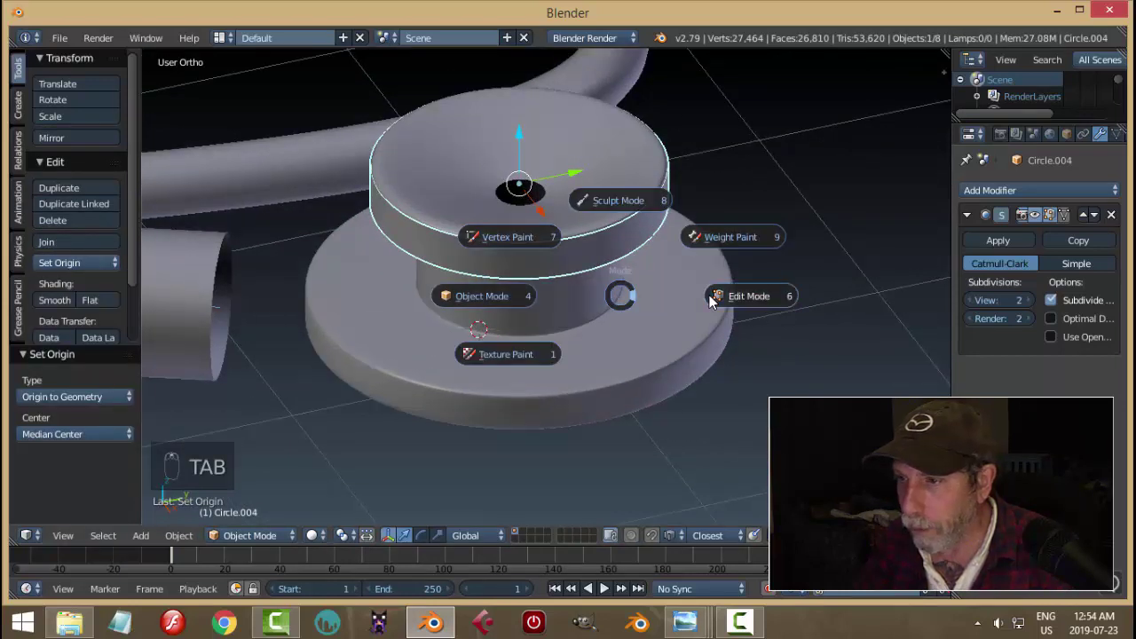
{"action": "left_click", "coordinate": [720, 294]}
{"action": "key", "text": "a"}
{"action": "key", "text": "a"}
{"action": "middle_click_drag", "start_coordinate": [709, 294], "coordinate": [695, 313]}
{"action": "key", "text": "s"}
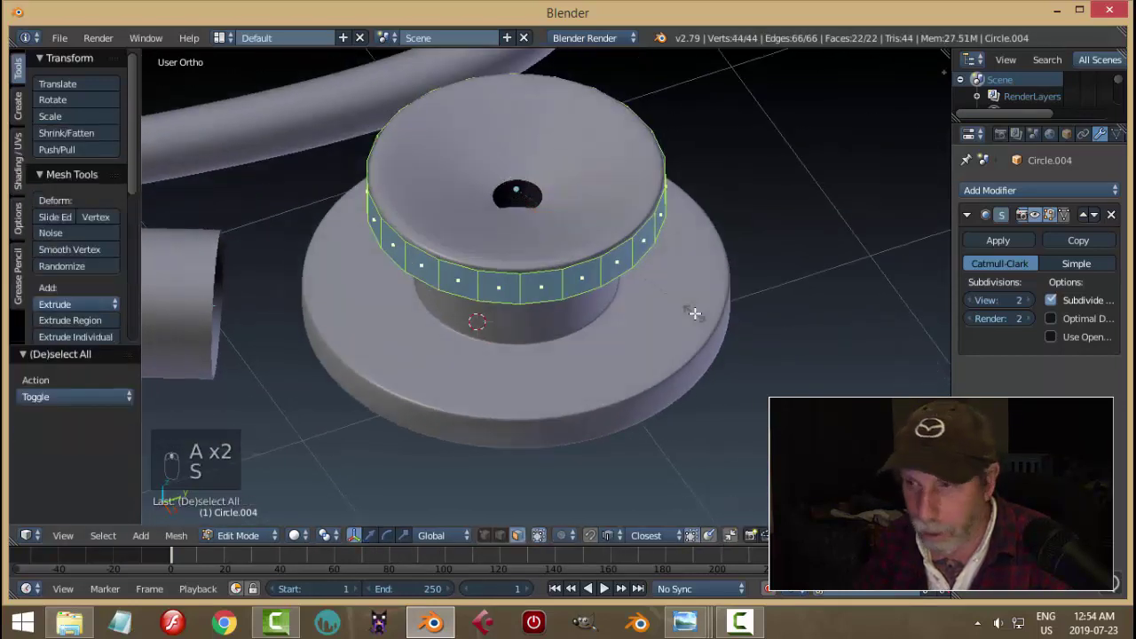
{"action": "left_click", "coordinate": [701, 323]}
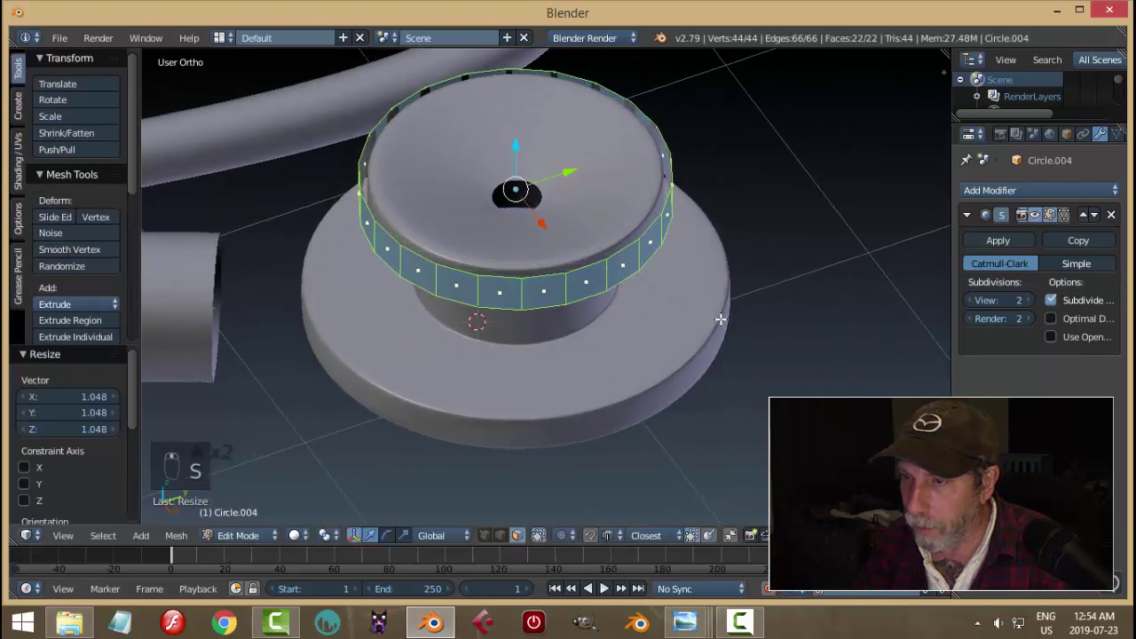
Extrude the rim ring's faces and shrink/fatten them by about -0.058 to give the ring thickness
{"action": "middle_click_drag", "start_coordinate": [701, 323], "coordinate": [786, 317]}
{"action": "key", "text": "e"}
{"action": "key", "text": "alt+s"}
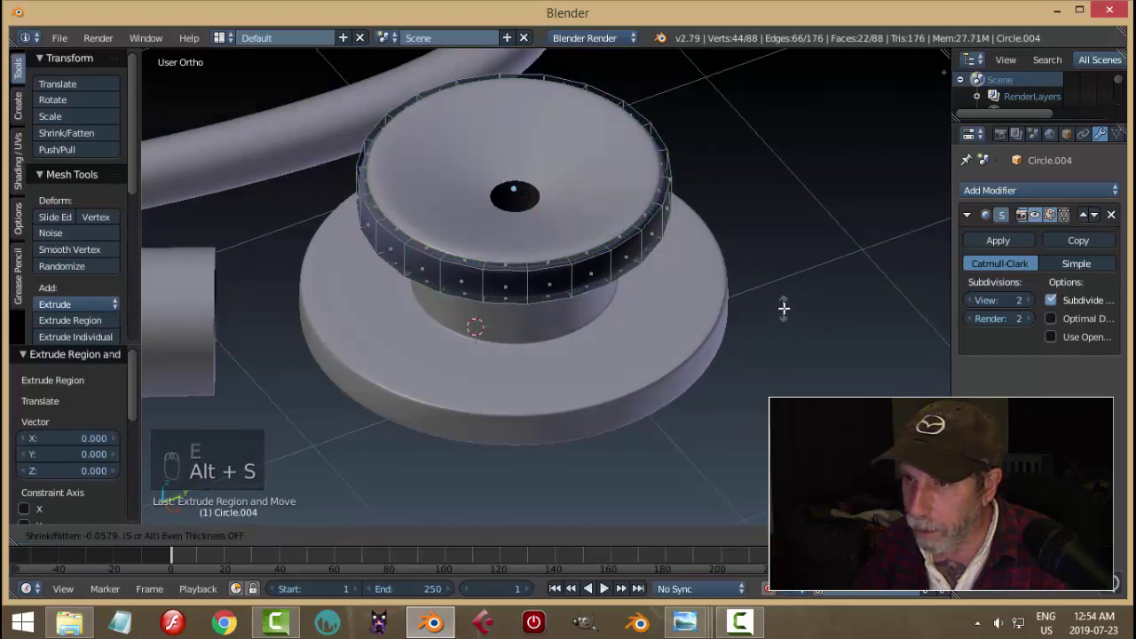
{"action": "left_click", "coordinate": [784, 308]}
Recalculate the normals of the whole rim ring and return it to Object Mode
{"action": "key", "text": "a"}
{"action": "key", "text": "a"}
{"action": "key", "text": "a"}
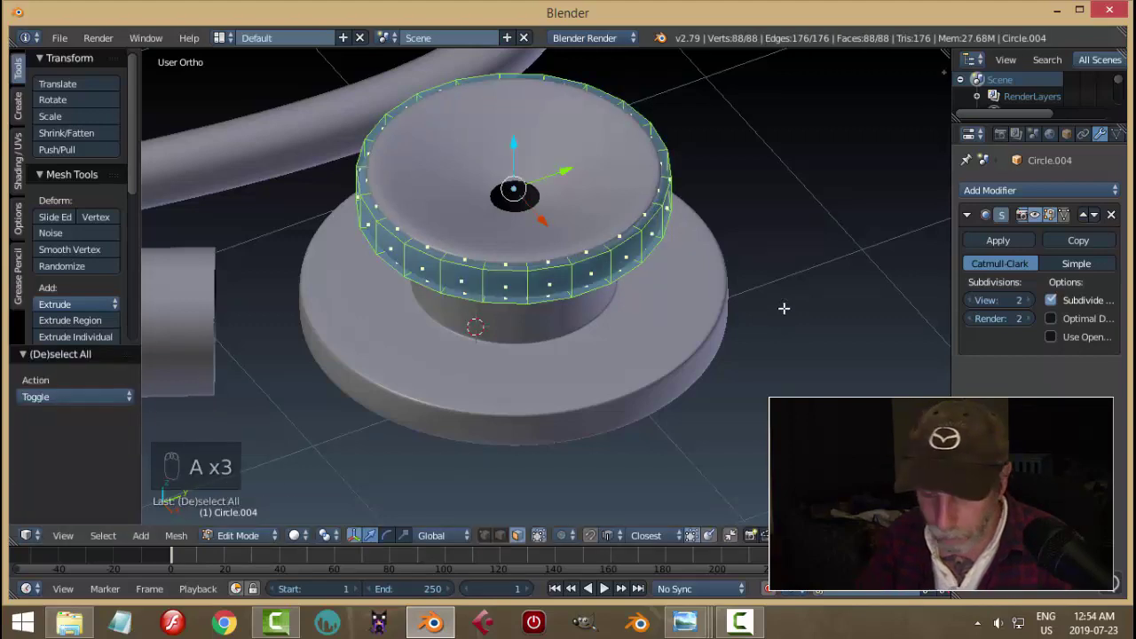
{"action": "key", "text": "ctrl+n"}
{"action": "middle_click_drag", "start_coordinate": [738, 317], "coordinate": [648, 294]}
{"action": "key", "text": "Tab"}
{"action": "left_click", "coordinate": [550, 305]}
{"action": "key", "text": "a"}
{"action": "key", "text": "a"}
{"action": "middle_click_drag", "start_coordinate": [638, 252], "coordinate": [686, 308]}
{"action": "scroll", "coordinate": [686, 302], "scroll_direction": "up", "scroll_amount": 3}
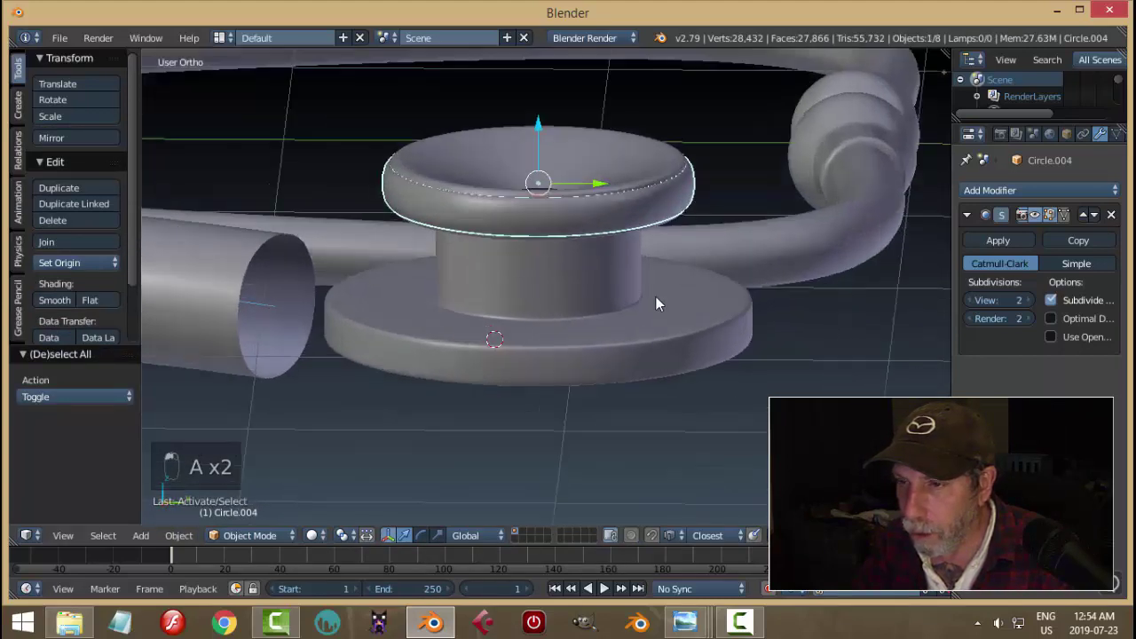
{"action": "left_click_drag", "start_coordinate": [535, 78], "coordinate": [535, 78]}
{"action": "key", "text": "ctrl+z"}
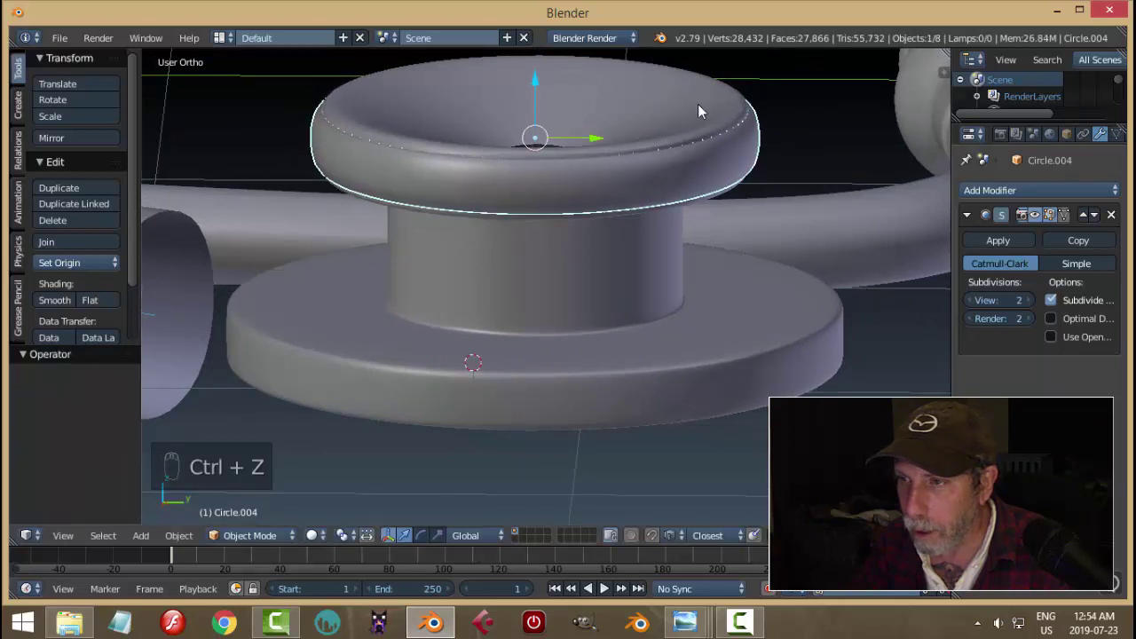
Add a centred loop cut around the rim ring's outer side and scale it by about 1.03 to bulge the rim
{"action": "key", "text": "Tab"}
{"action": "left_click", "coordinate": [809, 185]}
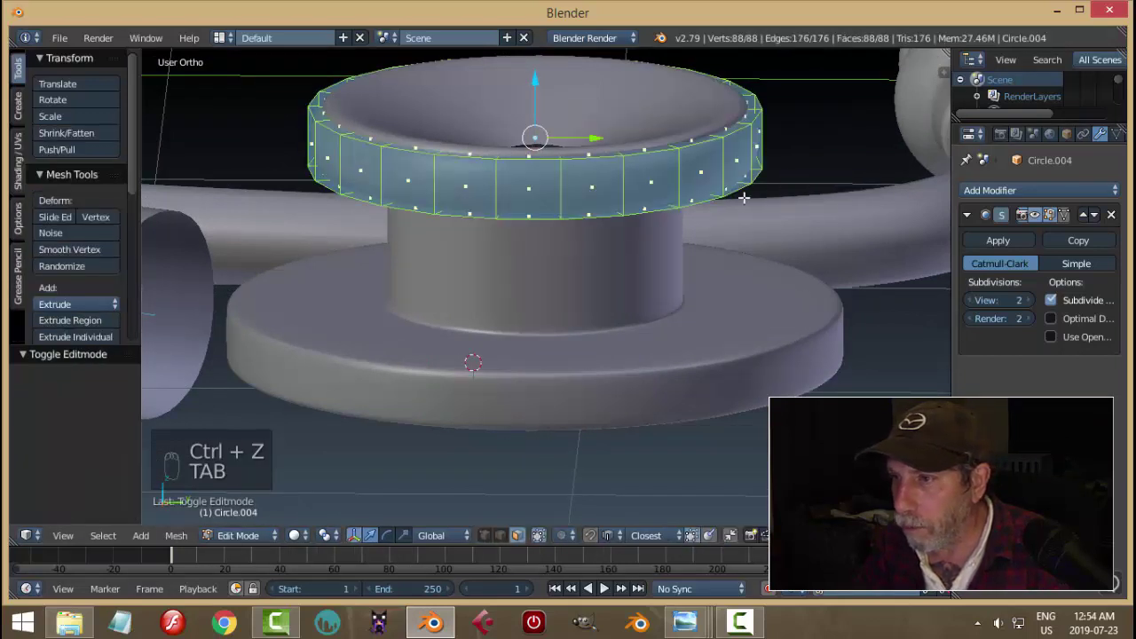
{"action": "key", "text": "ctrl+r"}
{"action": "left_click", "coordinate": [672, 182]}
{"action": "right_click", "coordinate": [672, 183]}
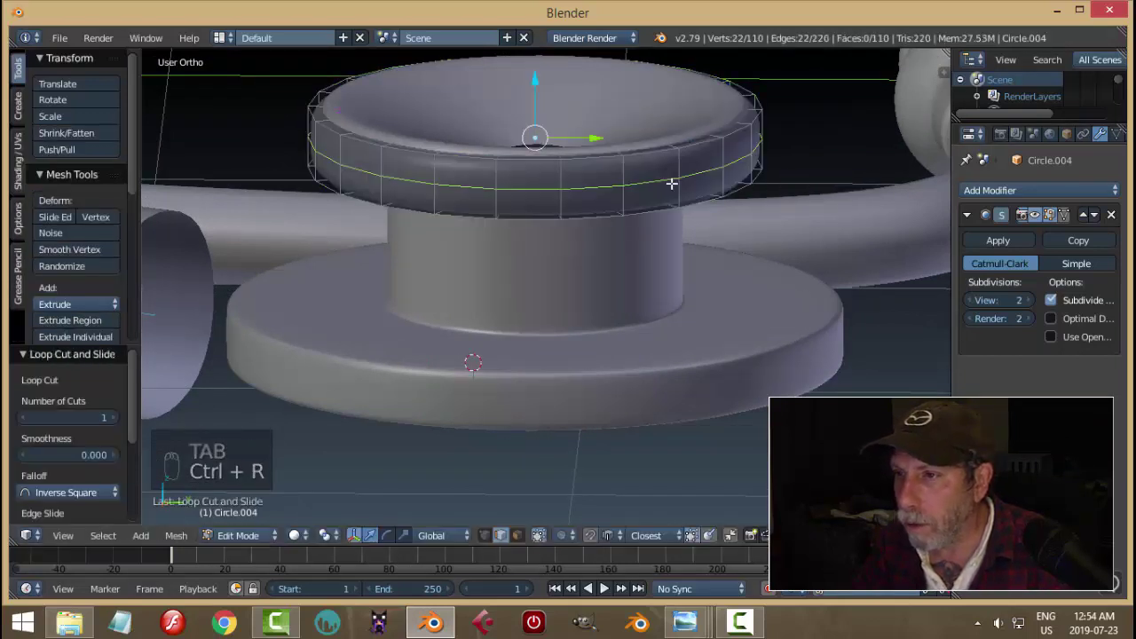
{"action": "key", "text": "s"}
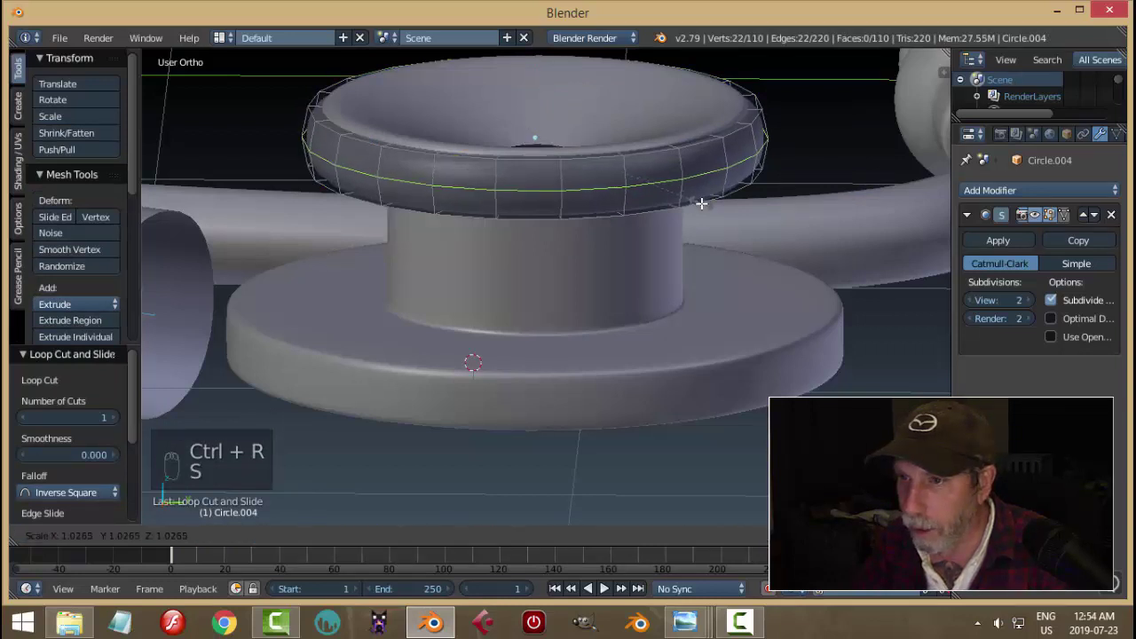
{"action": "left_click", "coordinate": [701, 199]}
Scale the whole rim ring by about 1.15 along Z and return to Object Mode with nothing selected
{"action": "key", "text": "a"}
{"action": "key", "text": "a"}
{"action": "key", "text": "a"}
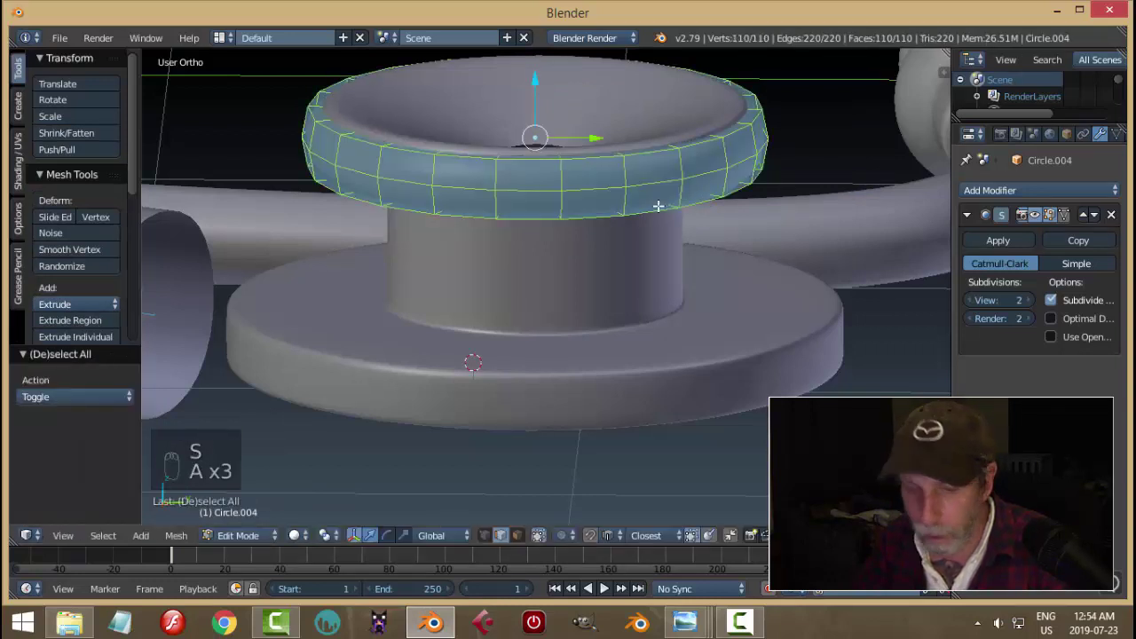
{"action": "key", "text": "s"}
{"action": "key", "text": "z"}
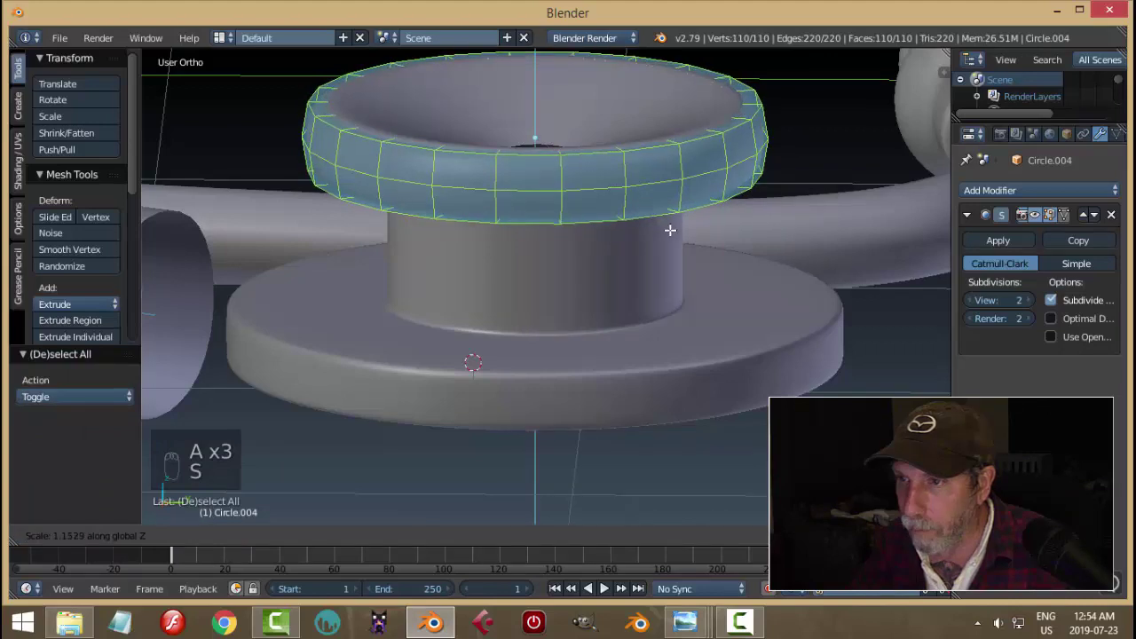
{"action": "left_click", "coordinate": [669, 230]}
{"action": "key", "text": "Tab"}
{"action": "key", "text": "a"}
{"action": "key", "text": "a"}
{"action": "mouse_move", "coordinate": [613, 219]}
{"action": "middle_mouse_down"}
{"action": "mouse_move", "coordinate": [638, 204]}
{"action": "mouse_move", "coordinate": [687, 244]}
{"action": "mouse_move", "coordinate": [741, 244]}
{"action": "mouse_move", "coordinate": [733, 224]}
{"action": "mouse_move", "coordinate": [624, 214]}
{"action": "middle_mouse_up"}
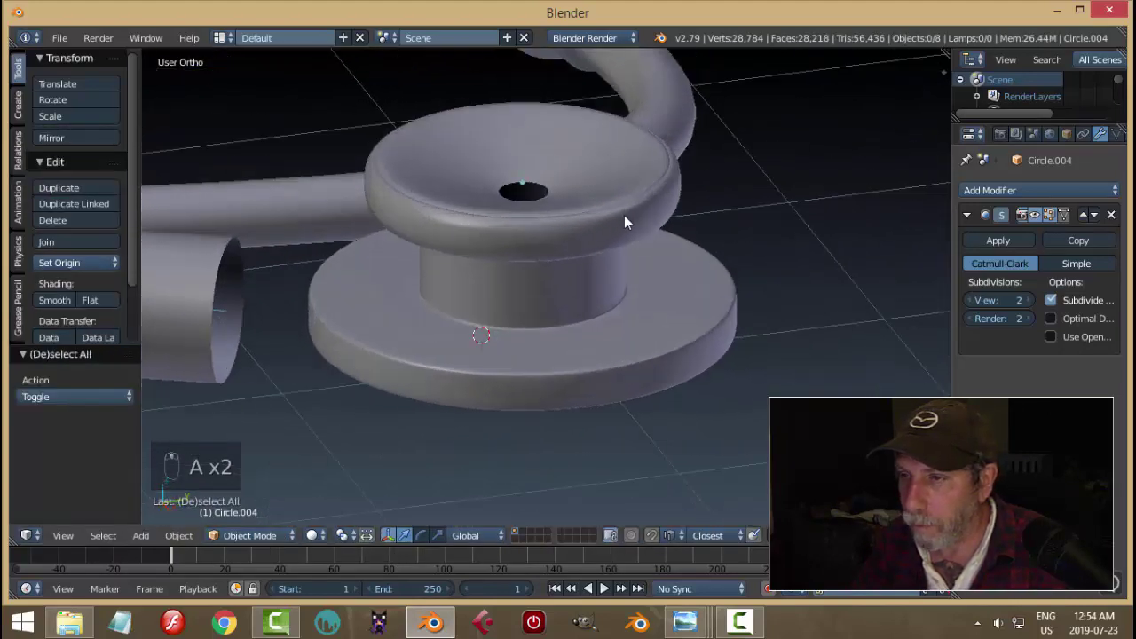
{"action": "right_click", "coordinate": [538, 142]}
{"action": "key", "text": "a"}
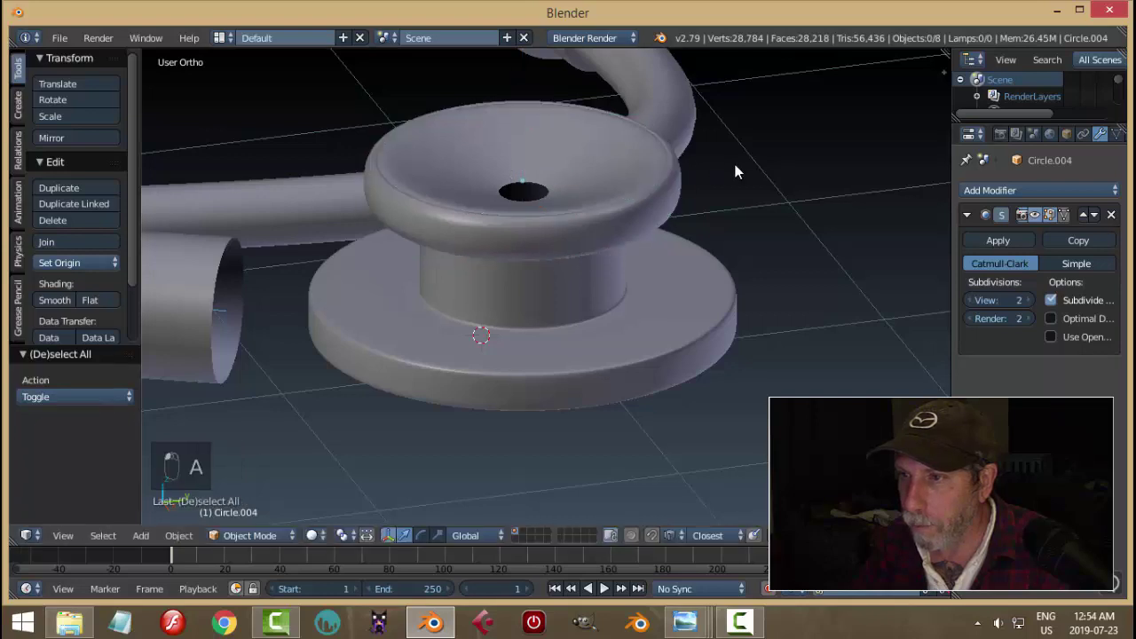
Duplicate the rim ring and move the copy -0.460 along Z to the base disc
{"action": "scroll", "coordinate": [733, 159], "scroll_direction": "down", "scroll_amount": 3}
{"action": "middle_click_drag", "start_coordinate": [733, 159], "coordinate": [729, 228]}
{"action": "right_click", "coordinate": [615, 234]}
{"action": "key", "text": "shift+d"}
{"action": "key", "text": "z"}
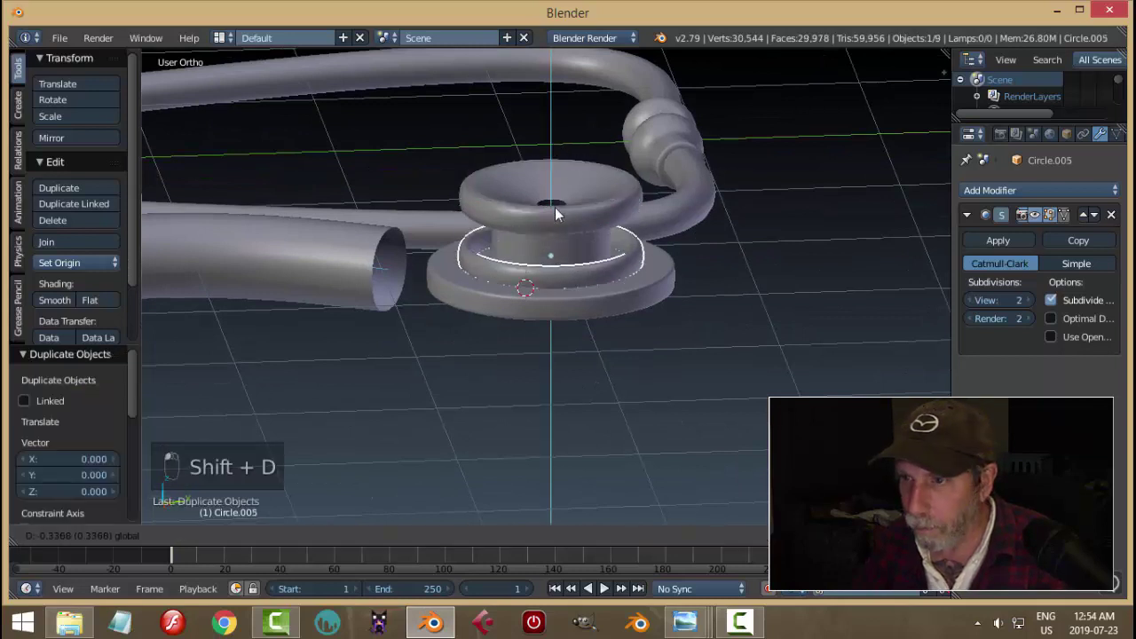
{"action": "left_click", "coordinate": [557, 223]}
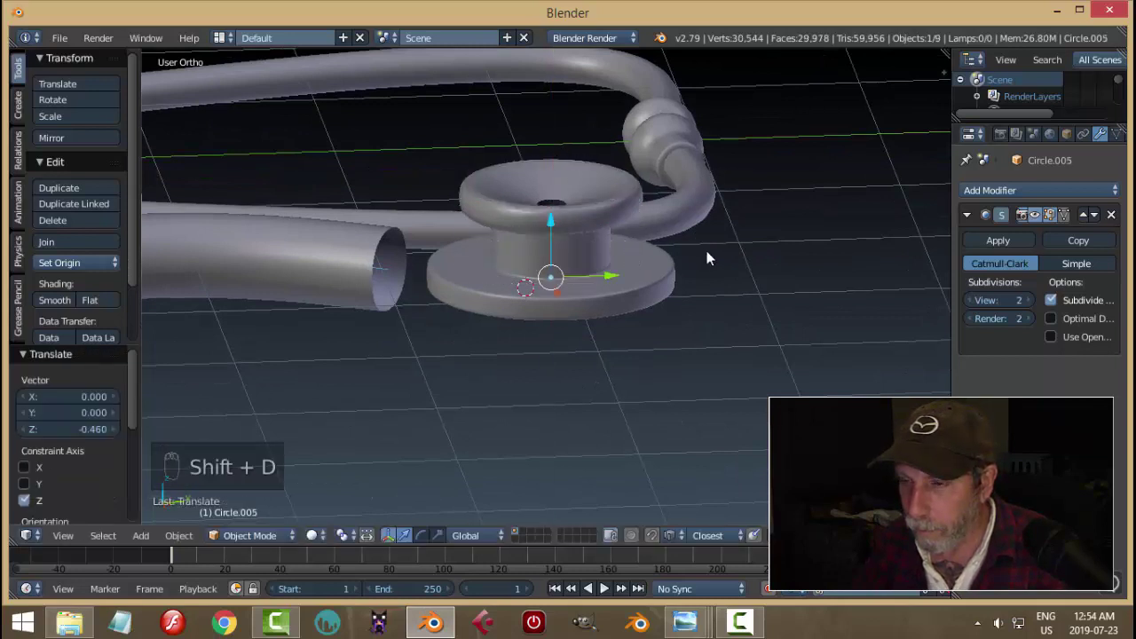
Scale the copied ring by 1.420 to wrap the base disc and by 0.893 along Z to thin it
{"action": "key", "text": "s"}
{"action": "left_click", "coordinate": [775, 269]}
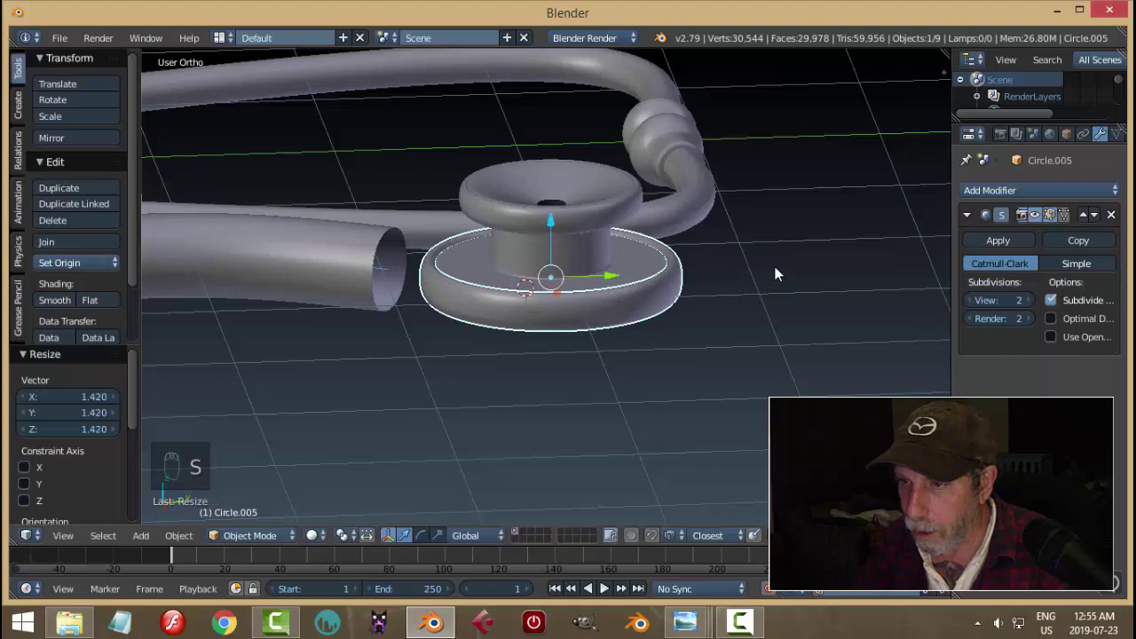
{"action": "key", "text": "a"}
{"action": "middle_click_drag", "start_coordinate": [775, 267], "coordinate": [632, 312]}
{"action": "right_click", "coordinate": [631, 312]}
{"action": "key", "text": "s"}
{"action": "key", "text": "z"}
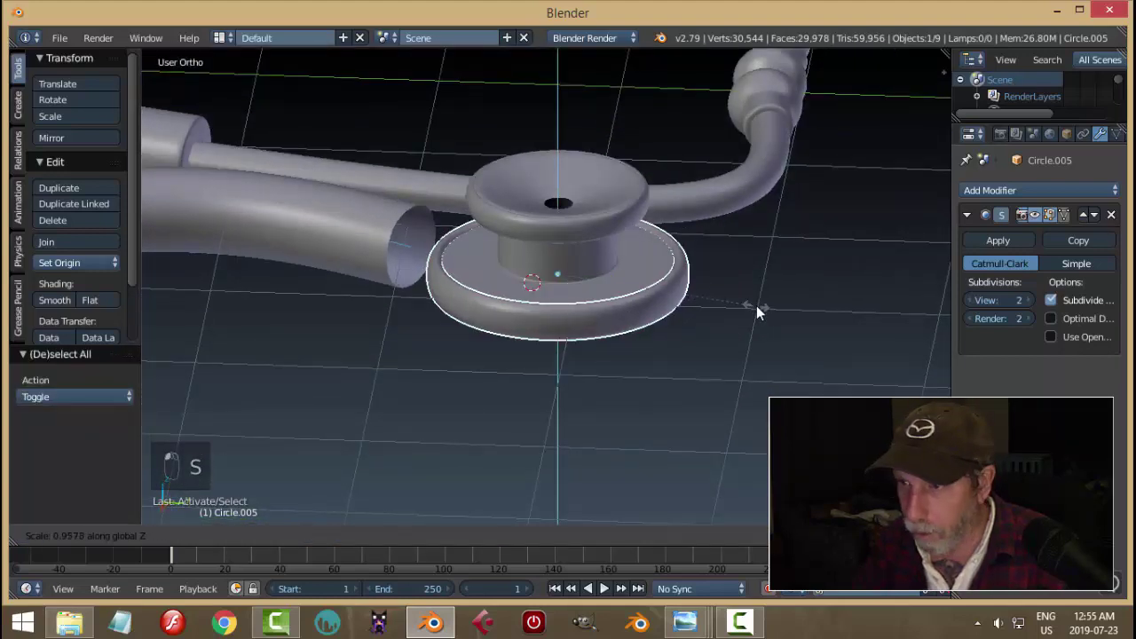
{"action": "left_click", "coordinate": [748, 293]}
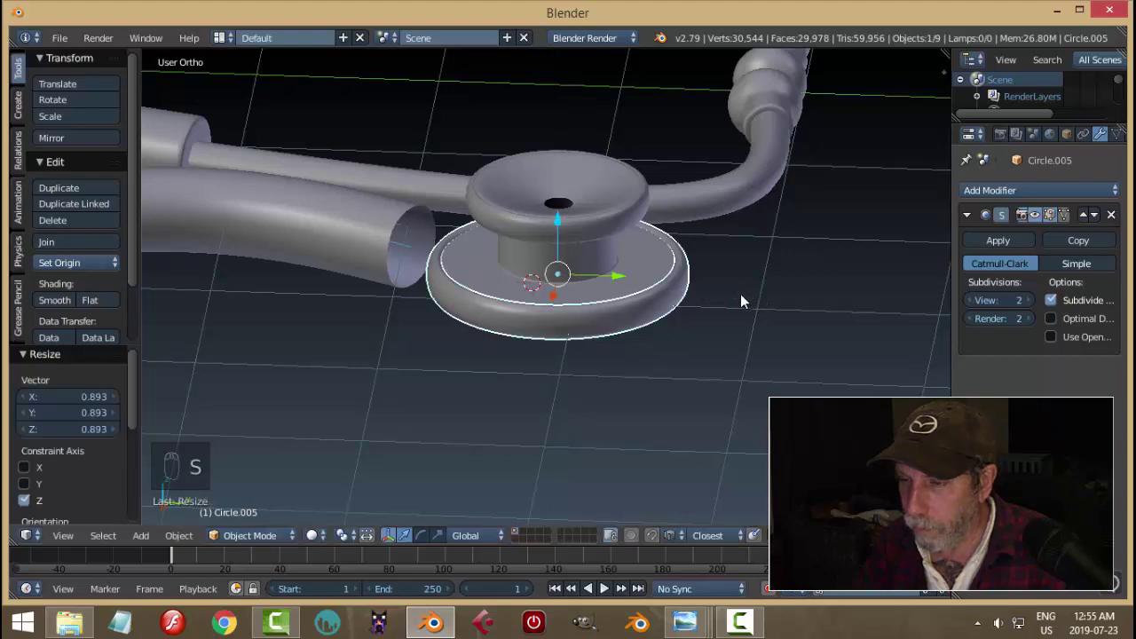
Flatten the base disc's rim ring mesh slightly along Z in Edit Mode, deselect it and return to Object Mode
{"action": "key", "text": "a"}
{"action": "middle_click_drag", "start_coordinate": [740, 294], "coordinate": [598, 236]}
{"action": "right_click", "coordinate": [680, 249]}
{"action": "key", "text": "Tab"}
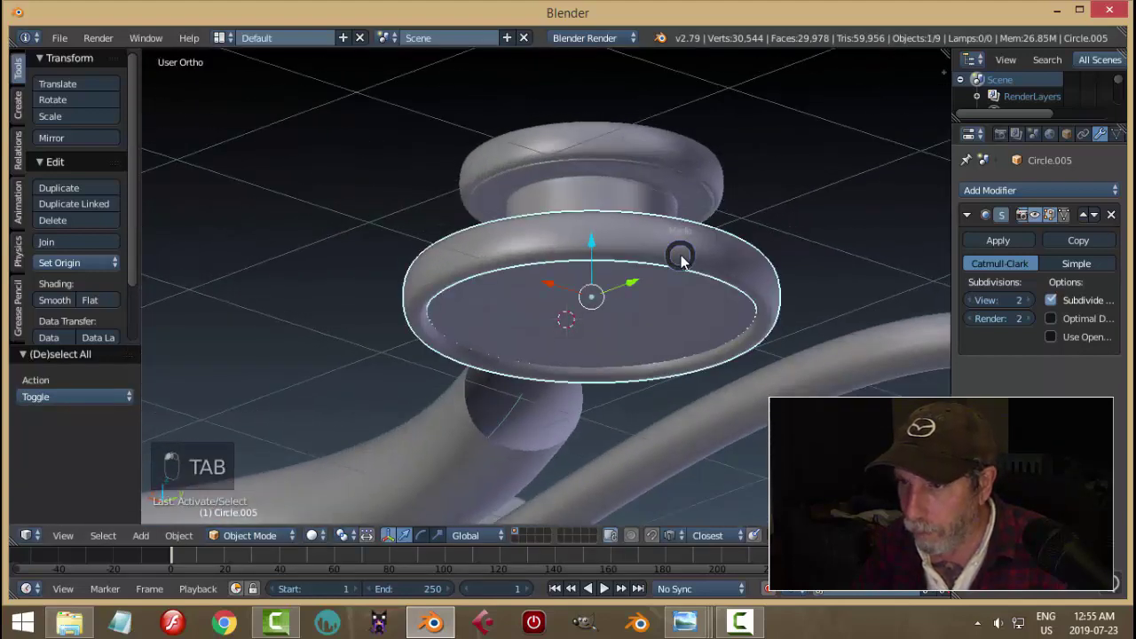
{"action": "middle_click_drag", "start_coordinate": [703, 292], "coordinate": [710, 350]}
{"action": "key", "text": "s"}
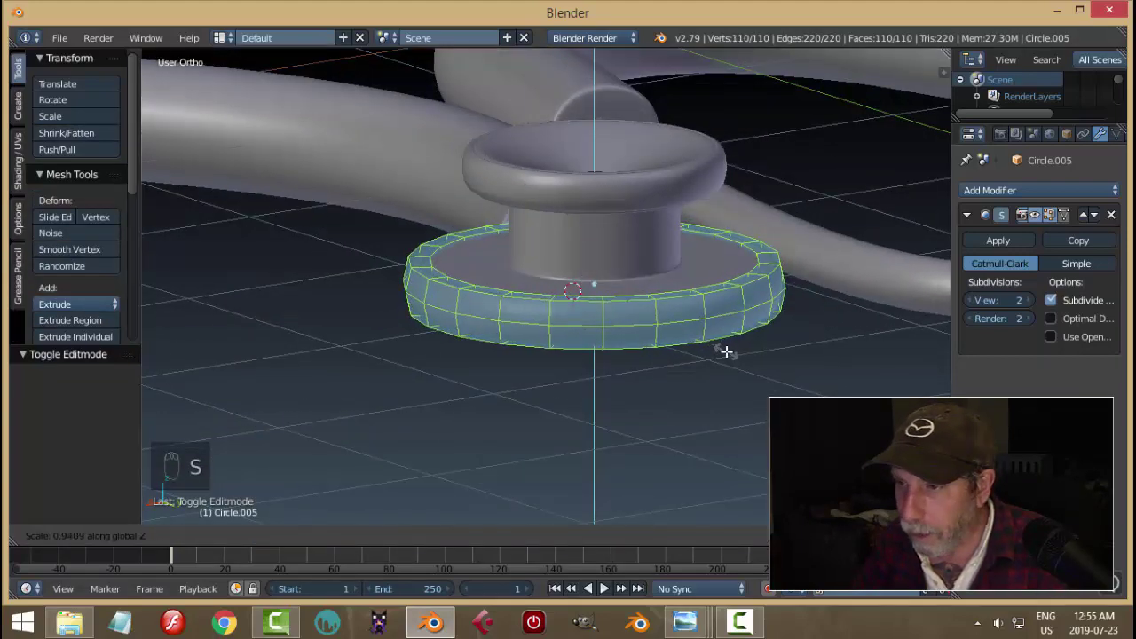
{"action": "left_click", "coordinate": [754, 347]}
{"action": "key", "text": "a"}
{"action": "middle_click_drag", "start_coordinate": [783, 347], "coordinate": [772, 379]}
{"action": "key", "text": "Tab"}
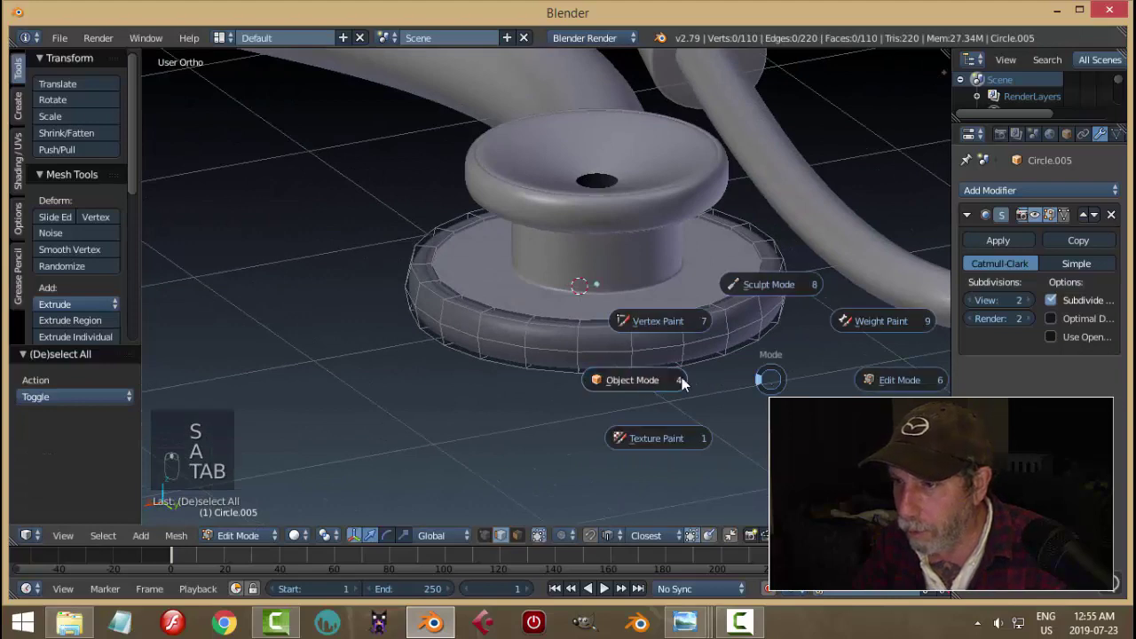
{"action": "left_click", "coordinate": [681, 382]}
Scale the base disc's rim ring object by about 0.79 along Z and deselect everything
{"action": "key", "text": "a"}
{"action": "scroll", "coordinate": [737, 372], "scroll_direction": "down", "scroll_amount": 2}
{"action": "right_click", "coordinate": [672, 337]}
{"action": "middle_click_drag", "start_coordinate": [671, 336], "coordinate": [696, 353]}
{"action": "key", "text": "s"}
{"action": "key", "text": "z"}
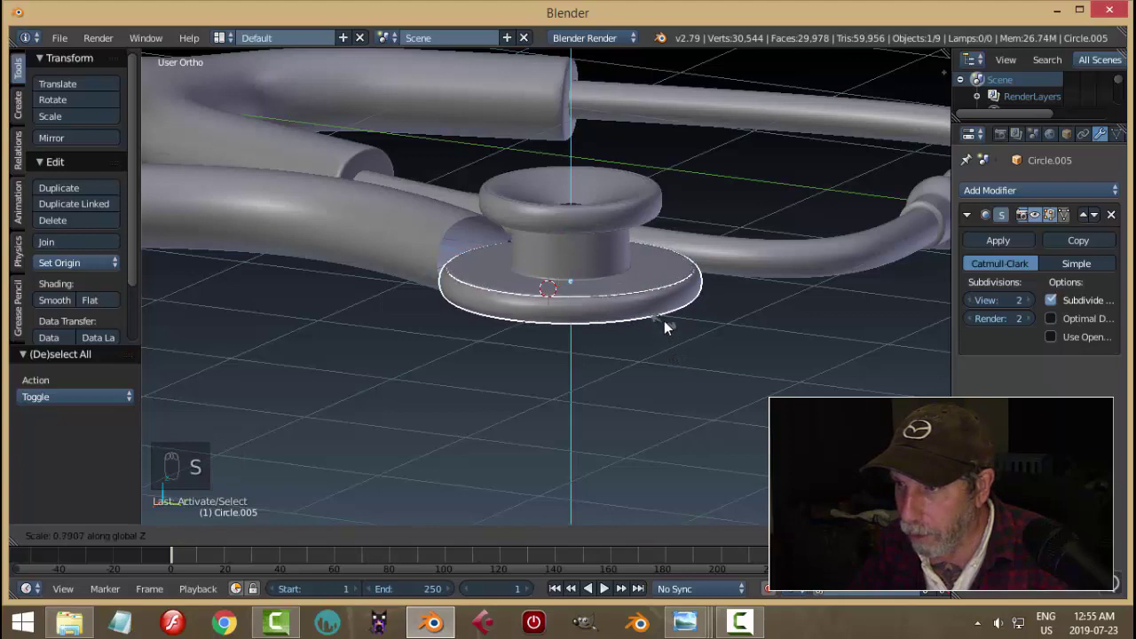
{"action": "left_click", "coordinate": [664, 320]}
{"action": "key", "text": "a"}
Examine how the rim rings fit the chest piece and how its size compares with the tubing from several angles
{"action": "scroll", "coordinate": [667, 329], "scroll_direction": "up", "scroll_amount": 3}
{"action": "middle_click_drag", "start_coordinate": [668, 328], "coordinate": [611, 338]}
{"action": "right_click", "coordinate": [506, 289]}
{"action": "scroll", "coordinate": [610, 339], "scroll_direction": "up", "scroll_amount": 2}
{"action": "key", "text": "a"}
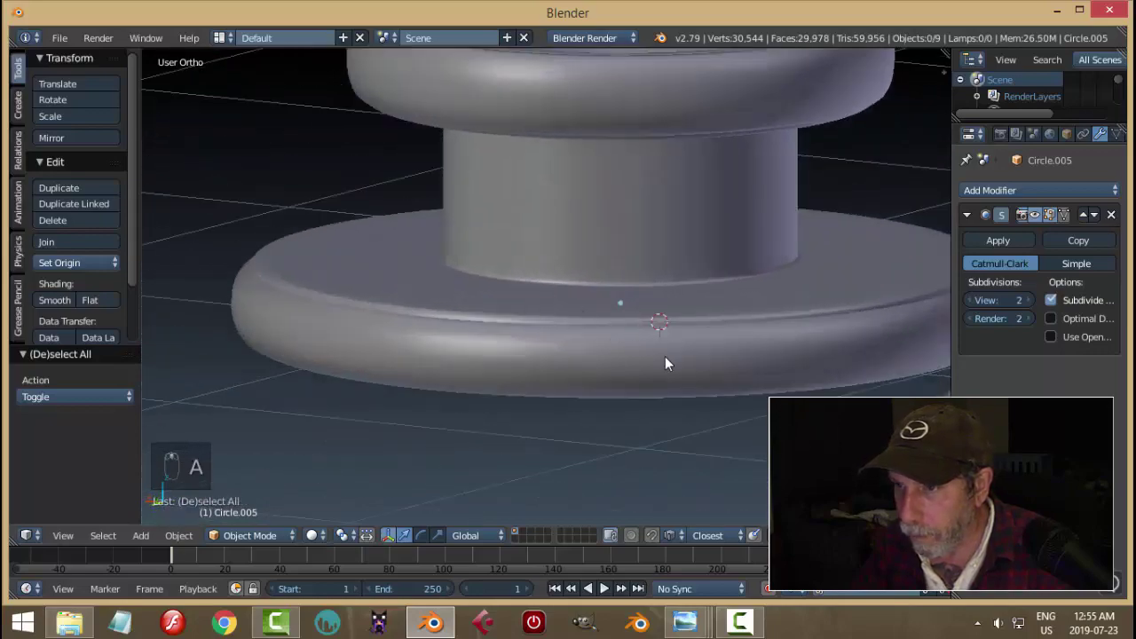
{"action": "scroll", "coordinate": [665, 364], "scroll_direction": "down", "scroll_amount": 4}
{"action": "middle_click_drag", "start_coordinate": [665, 363], "coordinate": [696, 356]}
{"action": "scroll", "coordinate": [694, 369], "scroll_direction": "up", "scroll_amount": 2}
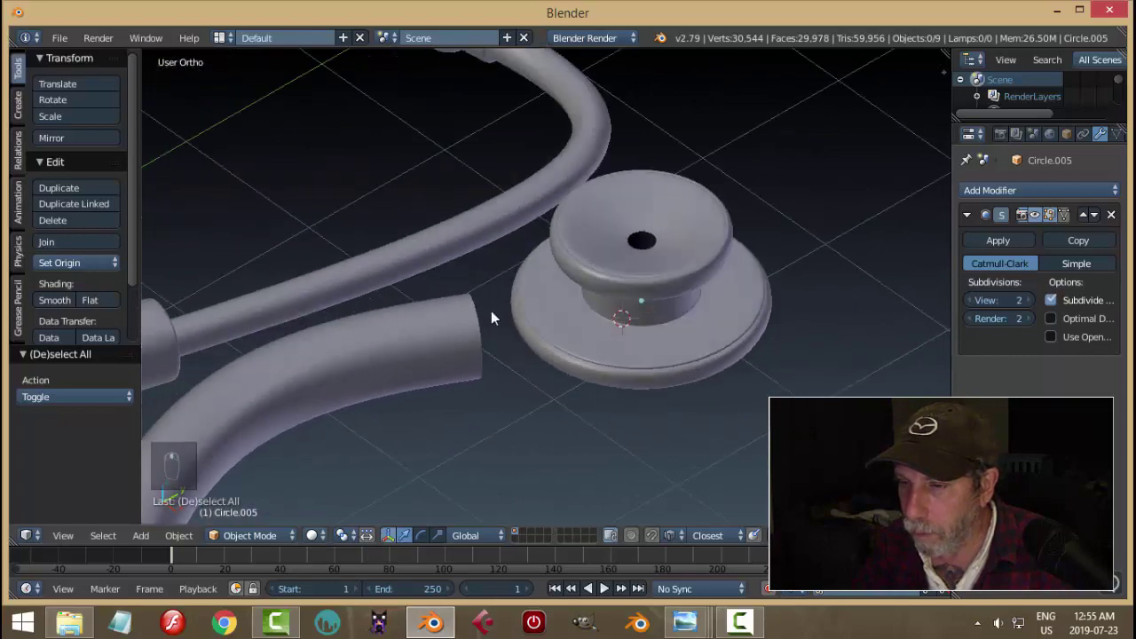
{"action": "middle_click_drag", "start_coordinate": [536, 318], "coordinate": [689, 305]}
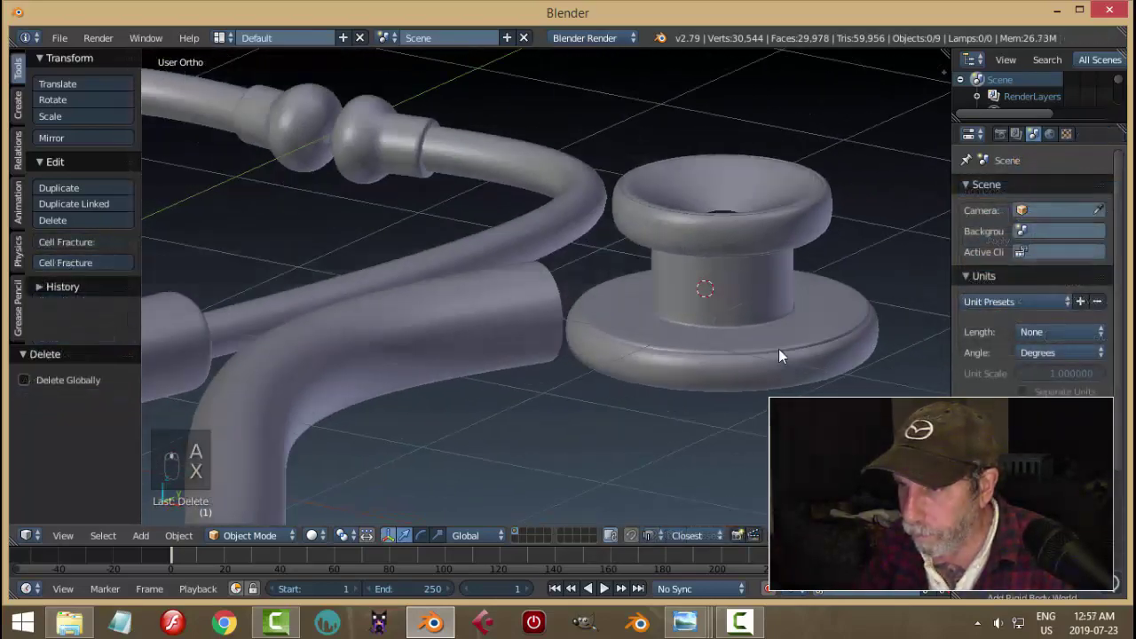
In the right view, select the chest piece body with both rim rings and move them -0.080 along Z
{"action": "middle_click_drag", "start_coordinate": [779, 349], "coordinate": [682, 322]}
{"action": "key", "text": "KP_3"}
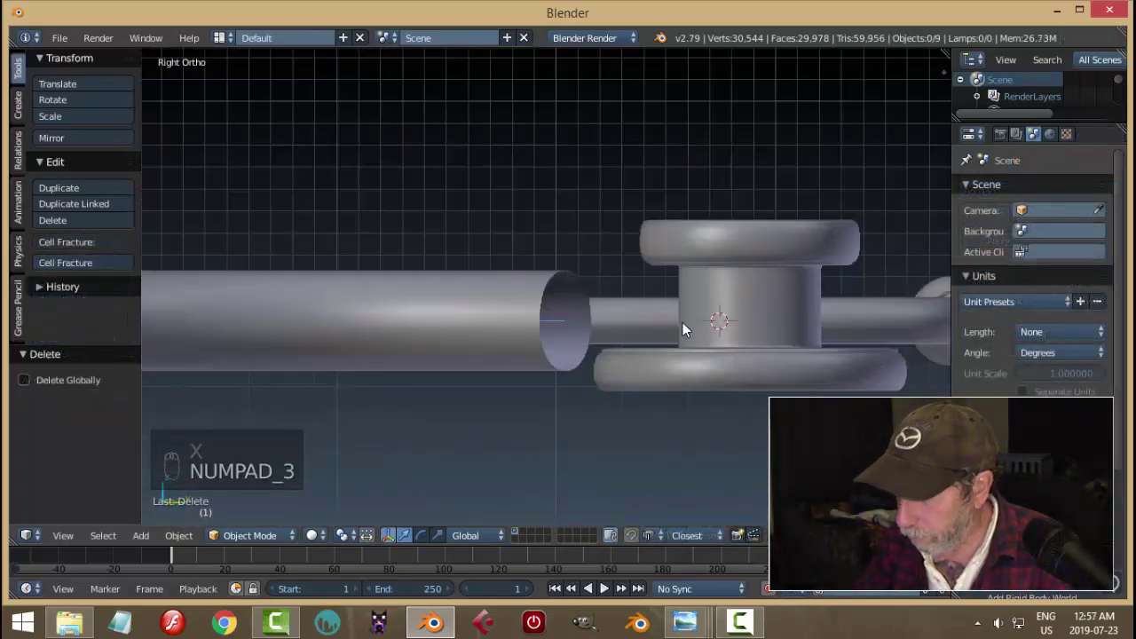
{"action": "right_click", "coordinate": [714, 259]}
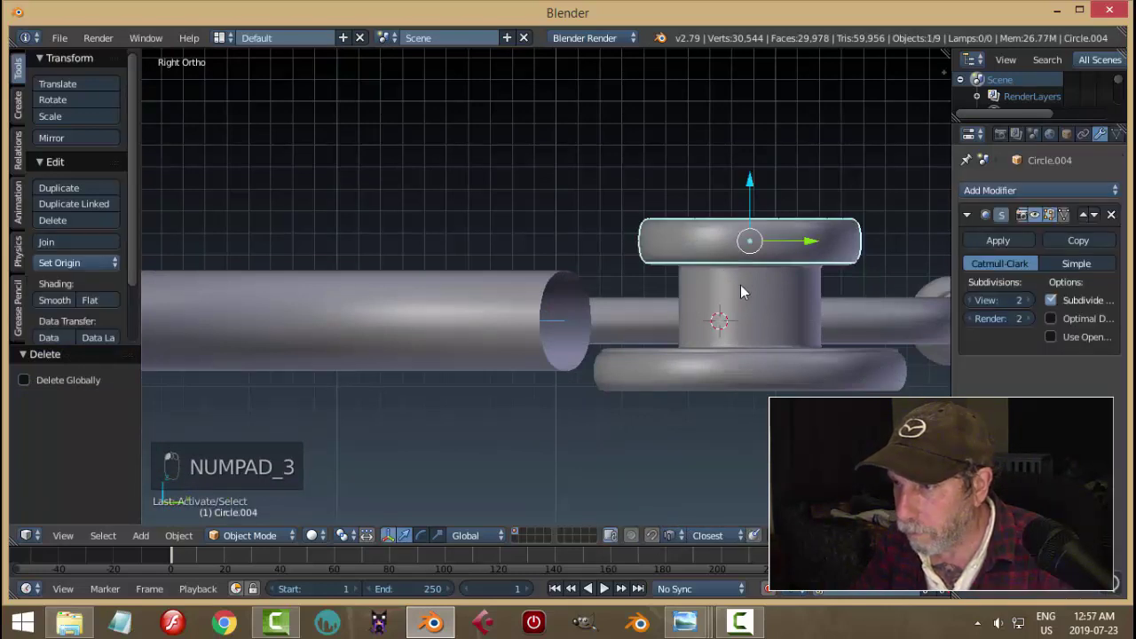
{"action": "right_click", "coordinate": [740, 285], "text": "shift"}
{"action": "right_click", "coordinate": [754, 365], "text": "shift"}
{"action": "left_click_drag", "start_coordinate": [740, 283], "coordinate": [793, 318]}
Scale the chest piece with its rings by 1.155, nudge it along Z to align with the tube and deselect
{"action": "key", "text": "s"}
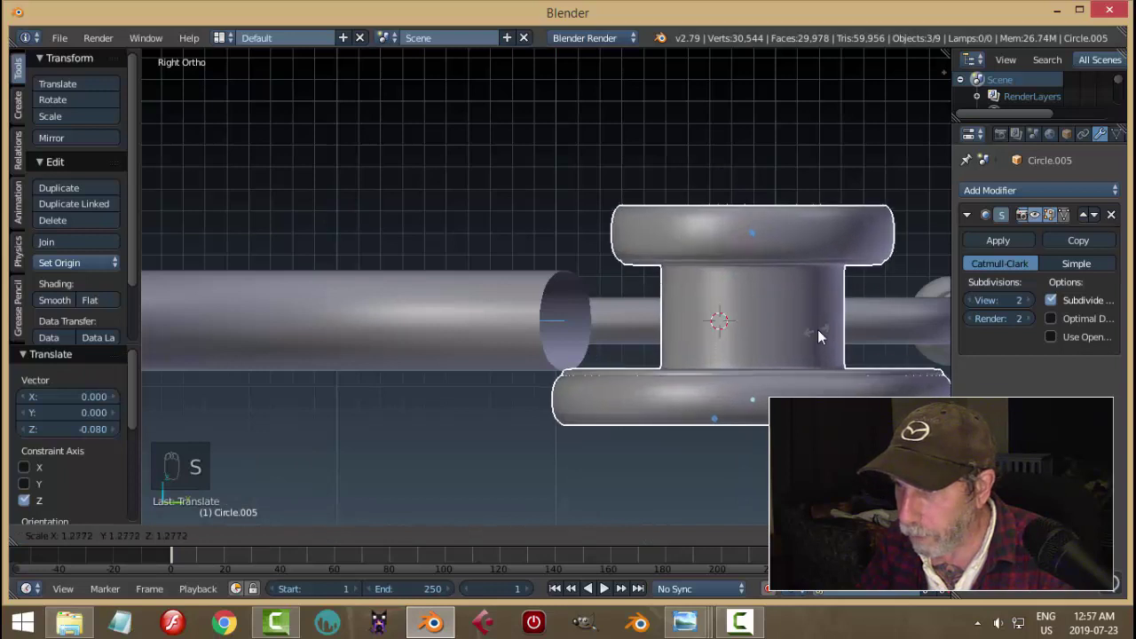
{"action": "left_click", "coordinate": [788, 325]}
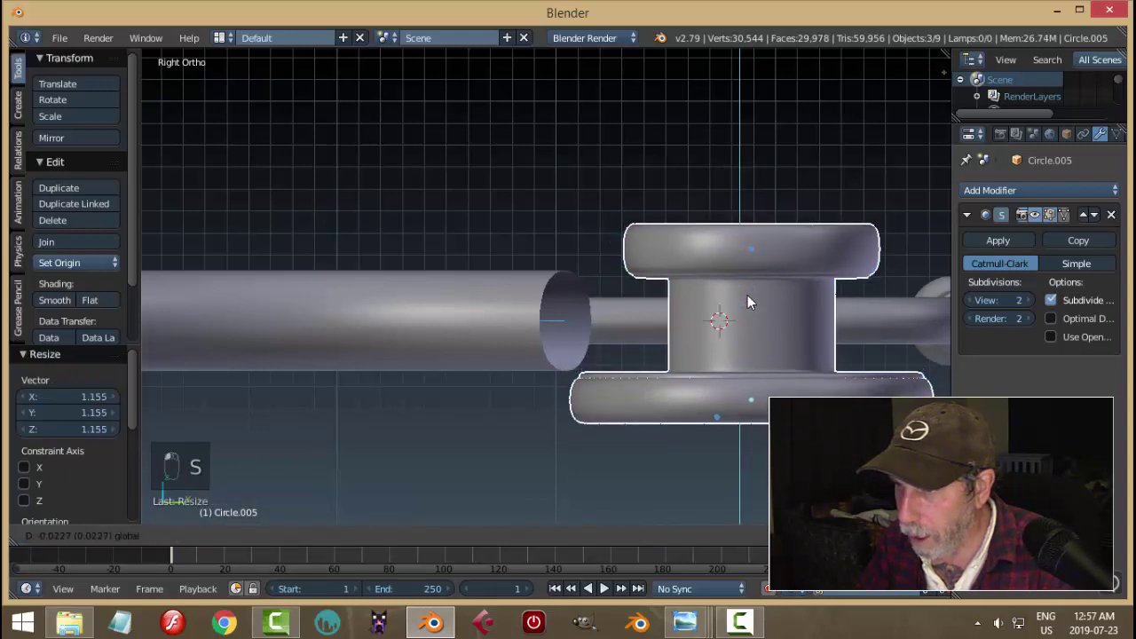
{"action": "key", "text": "a"}
Enter Edit Mode on the main tube and select the edge loop at its open end beside the chest piece
{"action": "middle_click_drag", "start_coordinate": [663, 339], "coordinate": [770, 372]}
{"action": "right_click", "coordinate": [535, 325]}
{"action": "middle_click_drag", "start_coordinate": [722, 324], "coordinate": [659, 363]}
{"action": "key", "text": "Tab"}
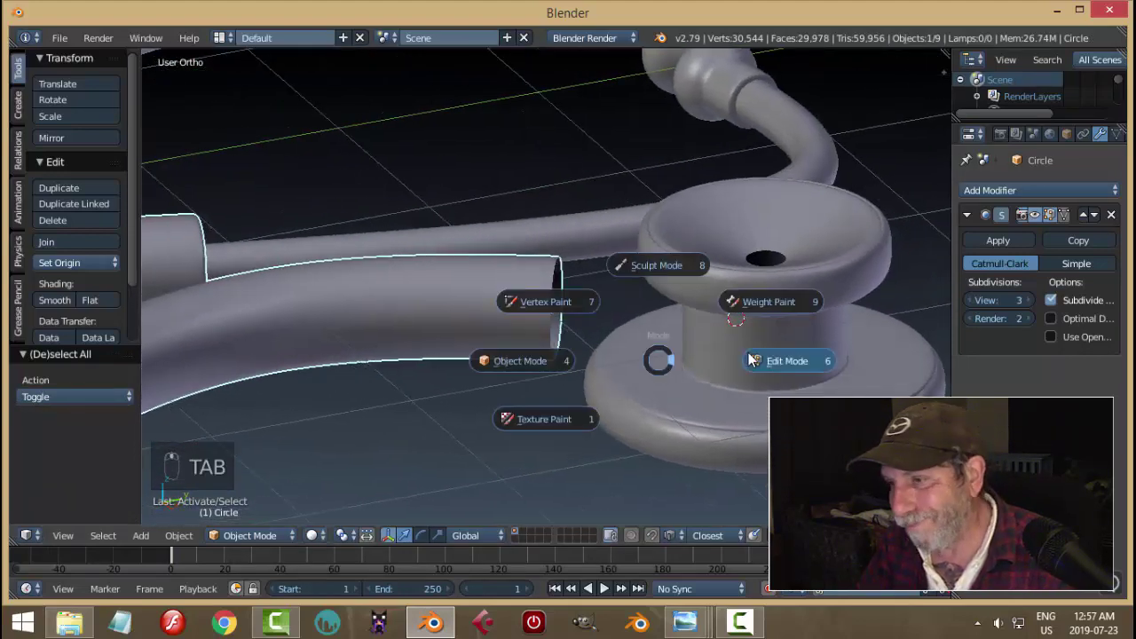
{"action": "middle_click_drag", "start_coordinate": [609, 314], "coordinate": [556, 279]}
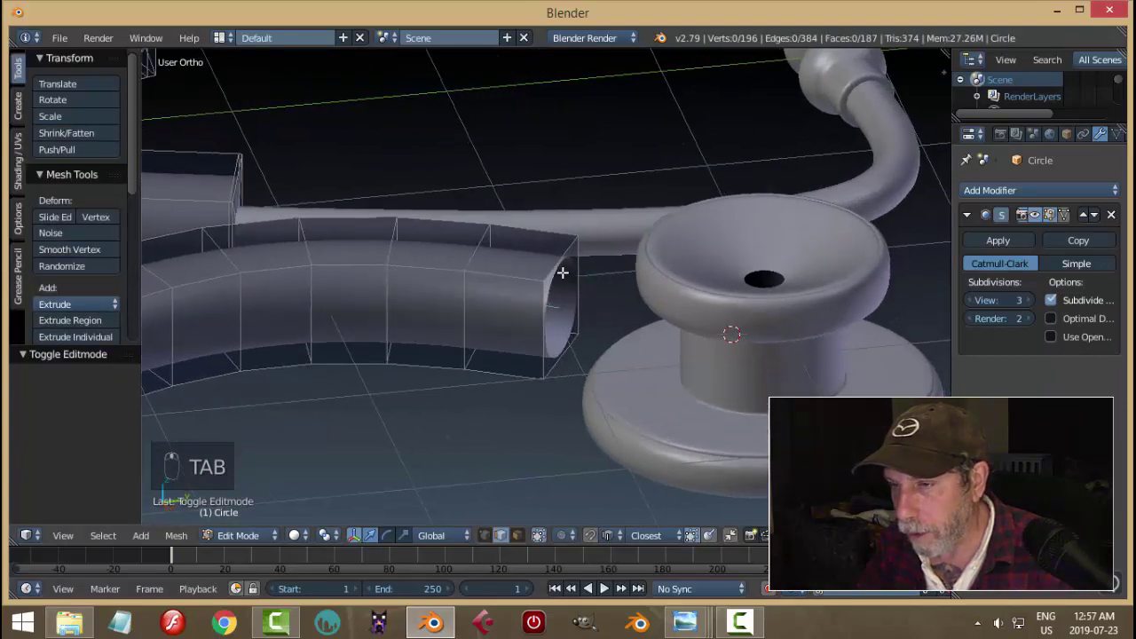
{"action": "key", "text": "ctrl+Tab"}
{"action": "left_click", "coordinate": [538, 275]}
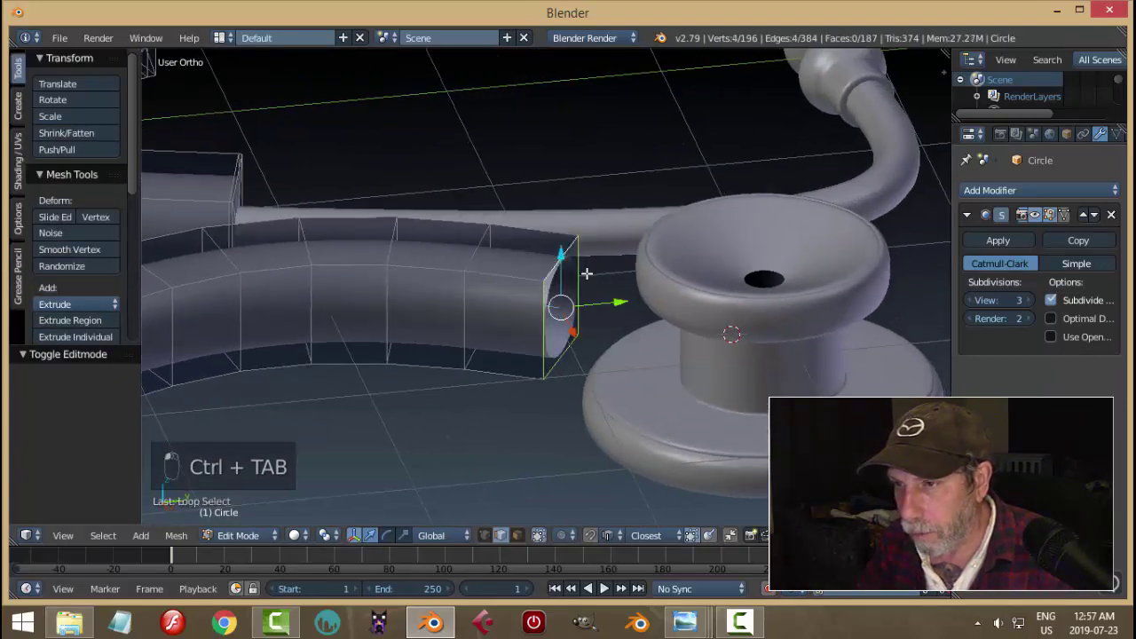
{"action": "middle_click_drag", "start_coordinate": [587, 274], "coordinate": [591, 306]}
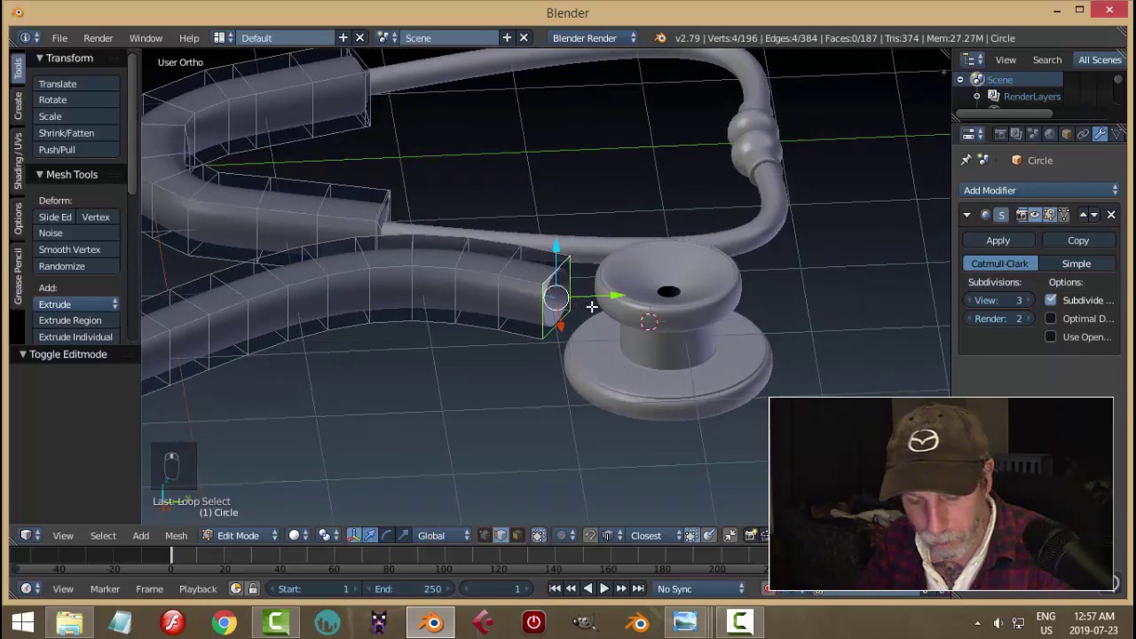
Duplicate the tube's end loop in place, separate it into its own object and return to Object Mode
{"action": "key", "text": "shift+d"}
{"action": "right_click", "coordinate": [591, 306]}
{"action": "key", "text": "p"}
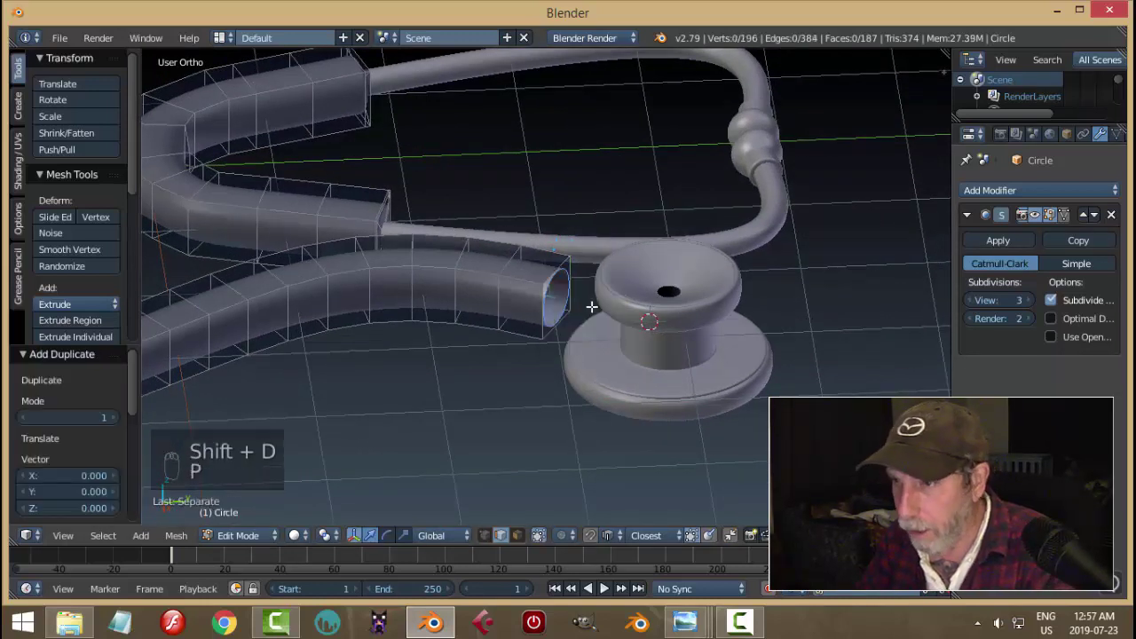
{"action": "key", "text": "Tab"}
Select the separated loop object and set its origin to its geometry
{"action": "right_click", "coordinate": [561, 280]}
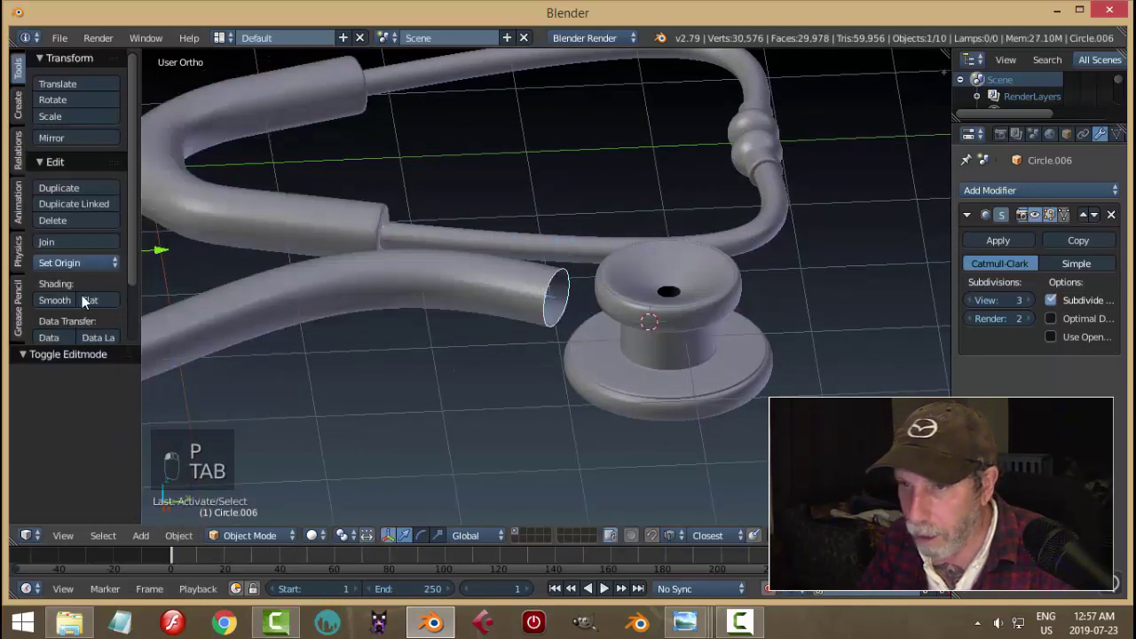
{"action": "left_click", "coordinate": [68, 263]}
{"action": "left_click", "coordinate": [93, 300]}
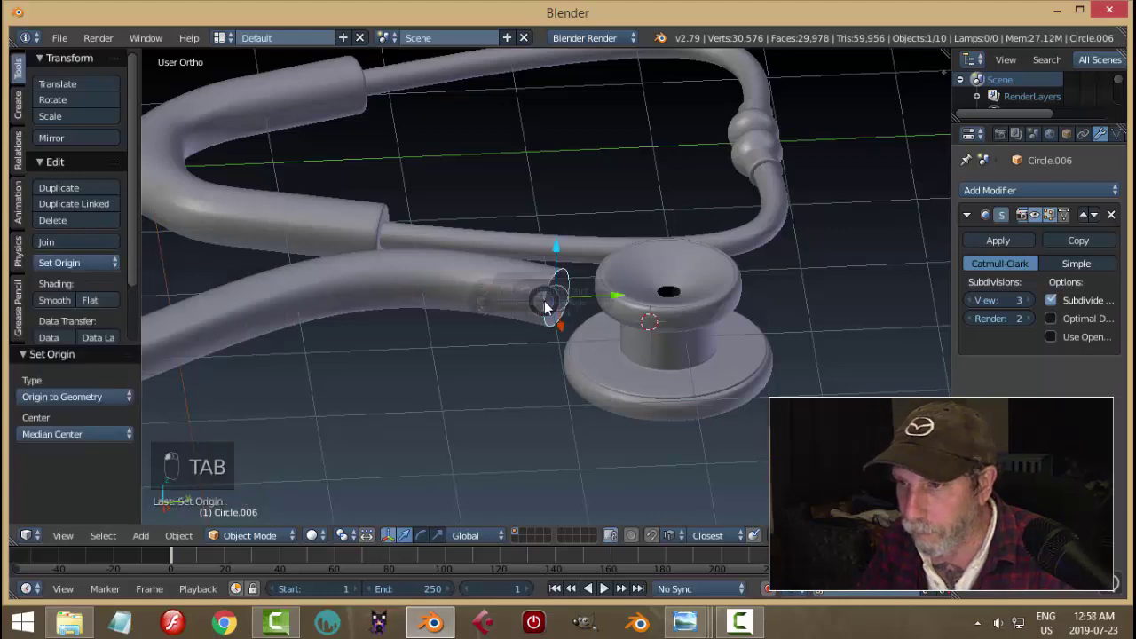
Select the whole loop in Edit Mode, use the Normal transform orientation and scale it by 1.311
{"action": "key", "text": "Tab"}
{"action": "key", "text": "a"}
{"action": "key", "text": "a"}
{"action": "left_click", "coordinate": [435, 535]}
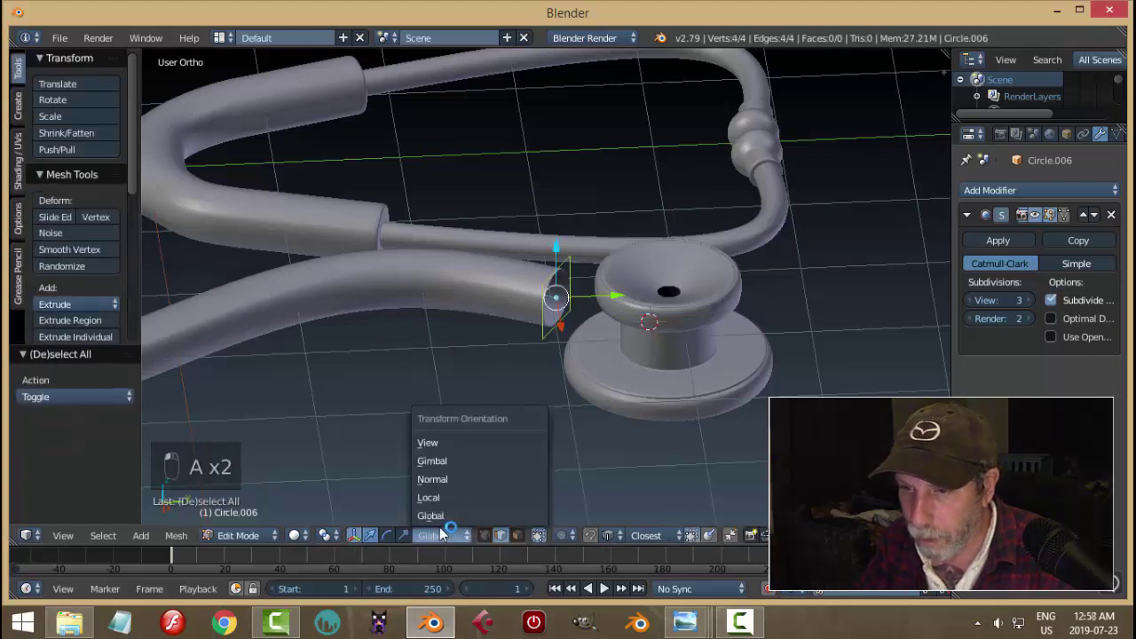
{"action": "left_click", "coordinate": [435, 477]}
{"action": "middle_click_drag", "start_coordinate": [616, 312], "coordinate": [618, 335]}
{"action": "key", "text": "s"}
{"action": "left_click", "coordinate": [610, 344]}
Extrude the enlarged loop from the tube end into the chest piece's neck to form a connector sleeve
{"action": "key", "text": "e"}
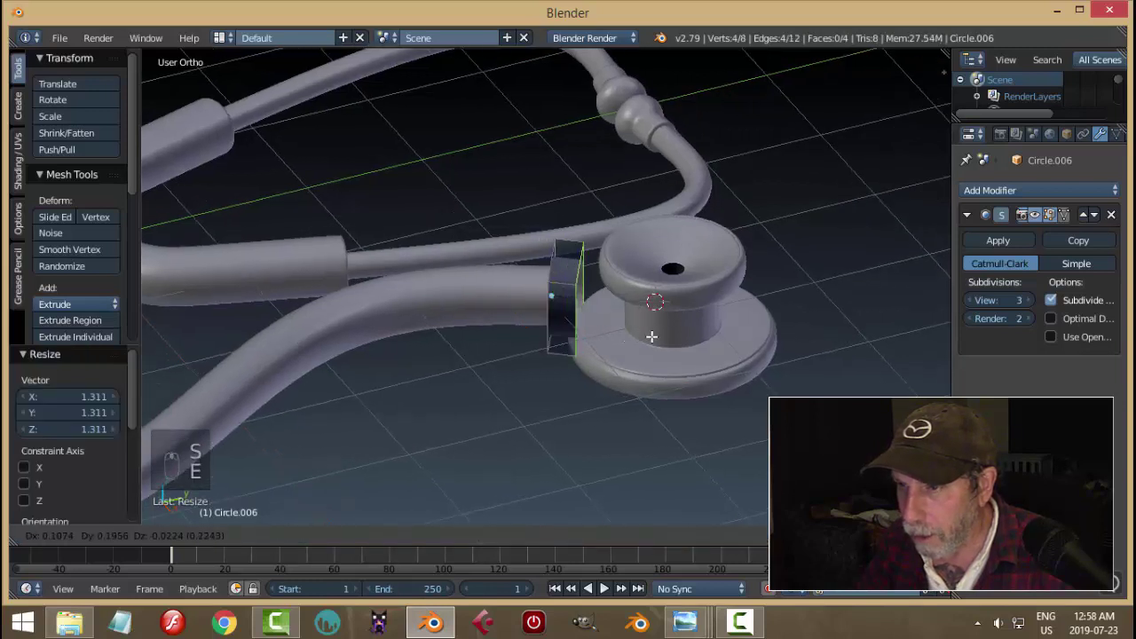
{"action": "left_click", "coordinate": [703, 339]}
{"action": "mouse_move", "coordinate": [703, 338]}
{"action": "middle_mouse_down"}
{"action": "mouse_move", "coordinate": [796, 305]}
{"action": "mouse_move", "coordinate": [720, 329]}
{"action": "middle_mouse_up"}
Select the whole connector sleeve and recalculate its normals to be consistent
{"action": "key", "text": "a"}
{"action": "key", "text": "a"}
{"action": "key", "text": "a"}
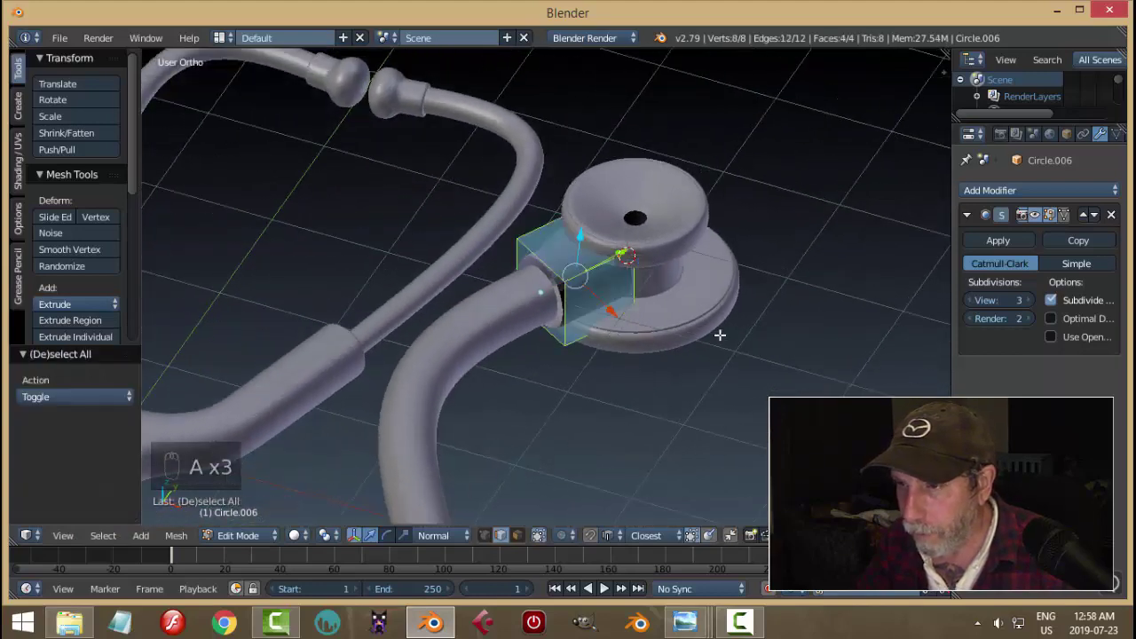
{"action": "key", "text": "ctrl+n"}
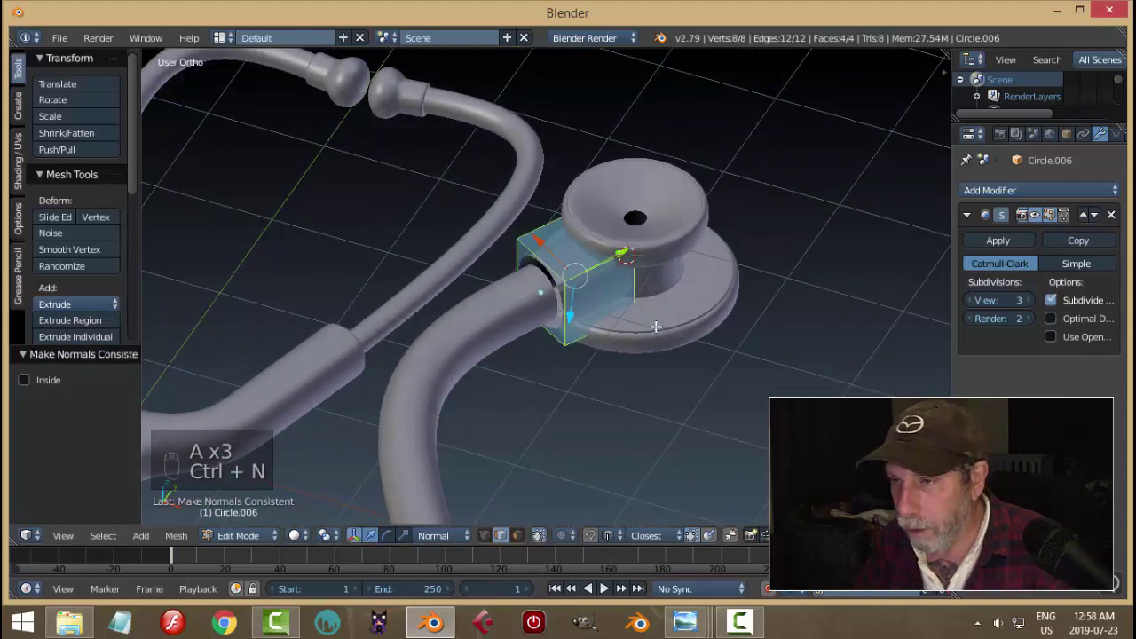
Extrude the sleeve's tube-side end loop and scale it inward by 0.657 to close the gap around the tube
{"action": "scroll", "coordinate": [655, 326], "scroll_direction": "up", "scroll_amount": 3}
{"action": "key", "text": "a"}
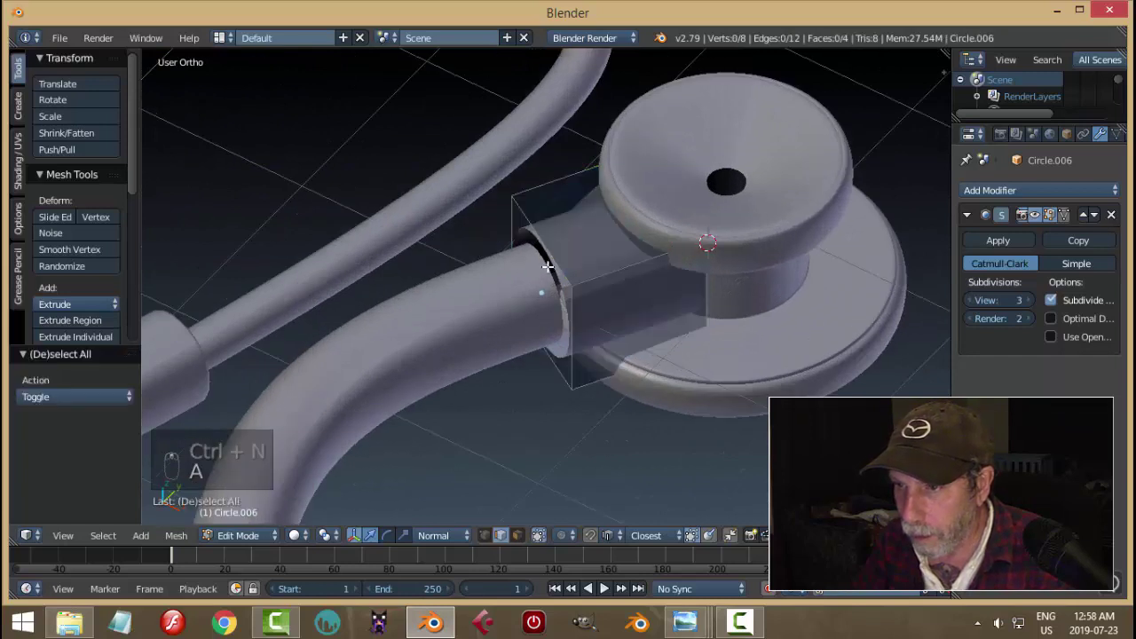
{"action": "right_click", "coordinate": [547, 264], "text": "alt"}
{"action": "key", "text": "e"}
{"action": "key", "text": "s"}
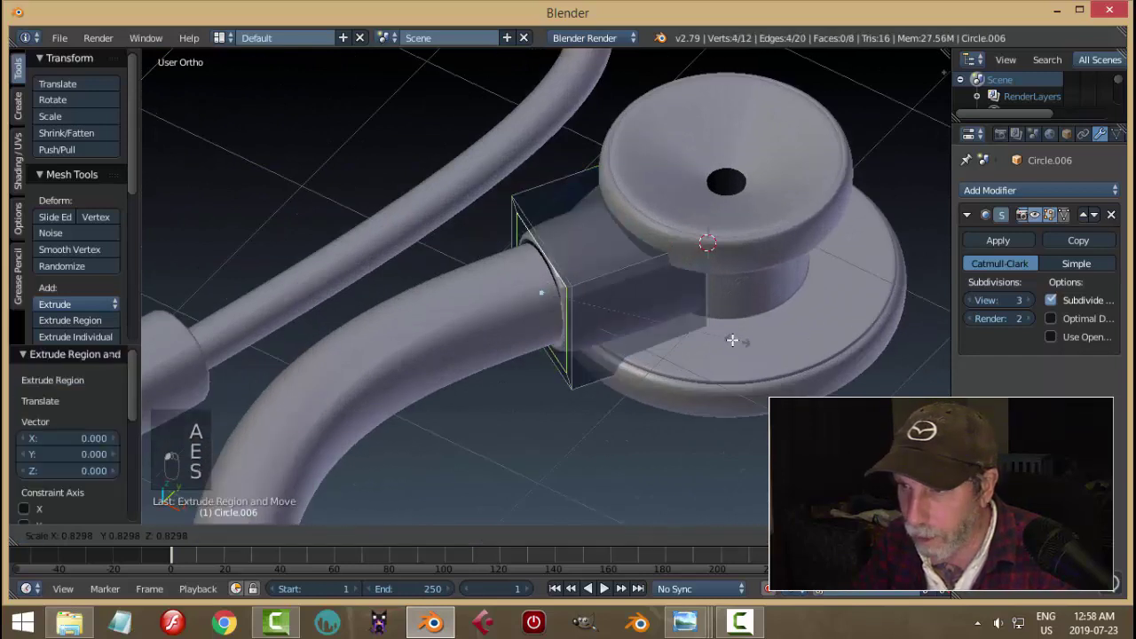
{"action": "left_click", "coordinate": [667, 326]}
Add a loop cut around the sleeve, slide it close to the tube-side end and return to Object Mode
{"action": "key", "text": "ctrl+r"}
{"action": "left_click", "coordinate": [577, 276]}
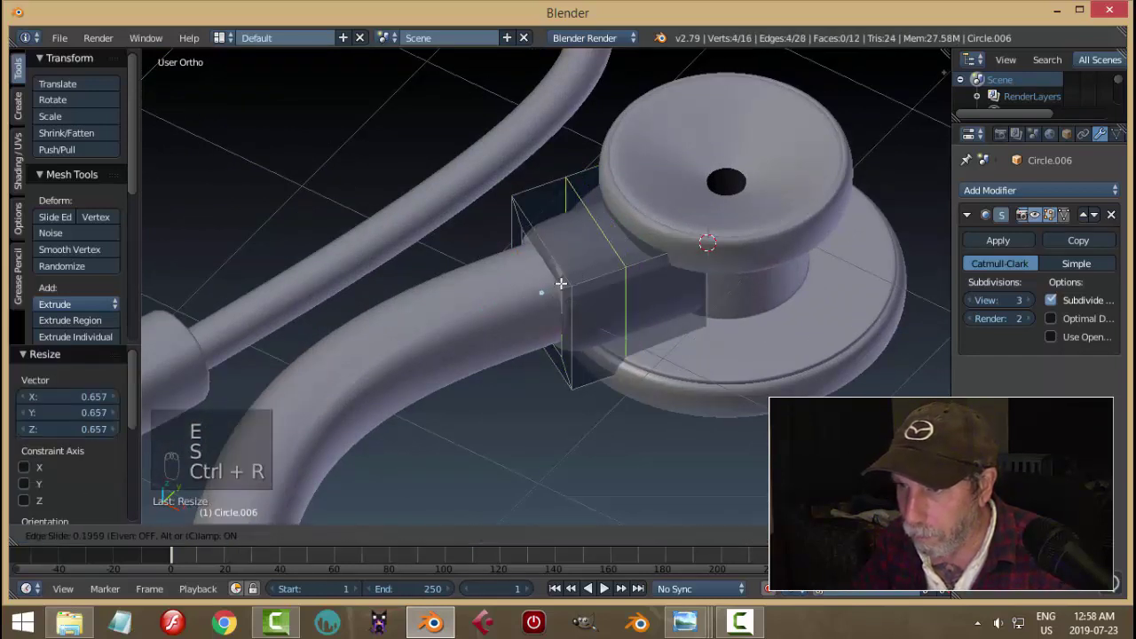
{"action": "left_click", "coordinate": [528, 293]}
{"action": "key", "text": "a"}
{"action": "middle_click_drag", "start_coordinate": [649, 294], "coordinate": [676, 276]}
{"action": "key", "text": "Tab"}
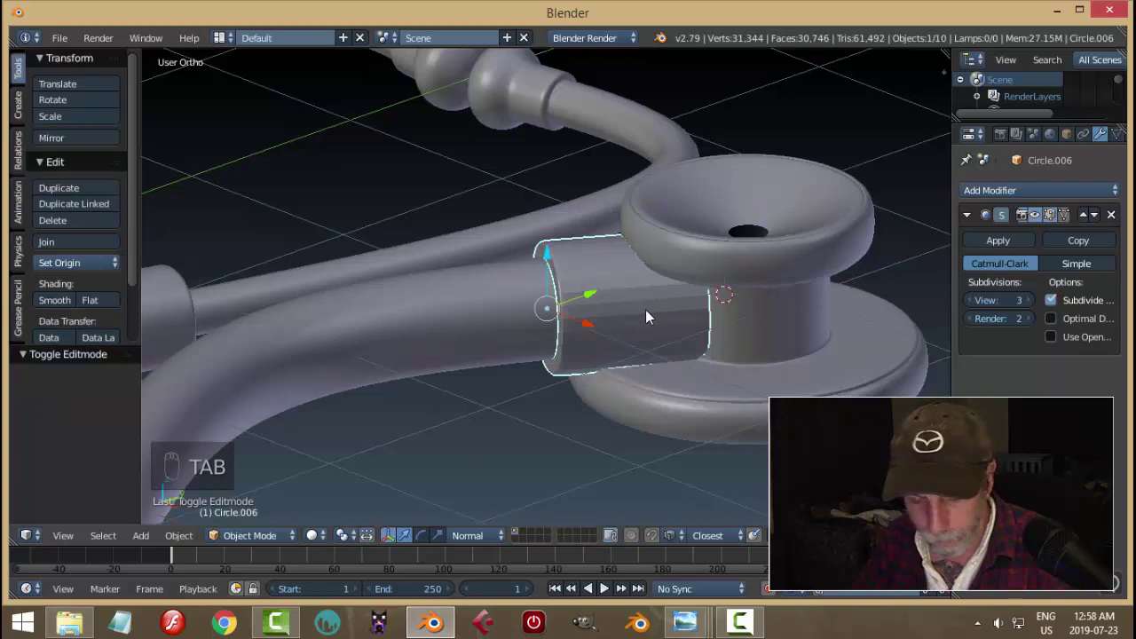
Isolate the sleeve, then extrude its chest-piece end loop in Edit Mode and scale it inward by 0.517
{"action": "key", "text": "shift+h"}
{"action": "key", "text": "Tab"}
{"action": "middle_click_drag", "start_coordinate": [722, 317], "coordinate": [772, 286]}
{"action": "right_click", "coordinate": [771, 287], "text": "alt"}
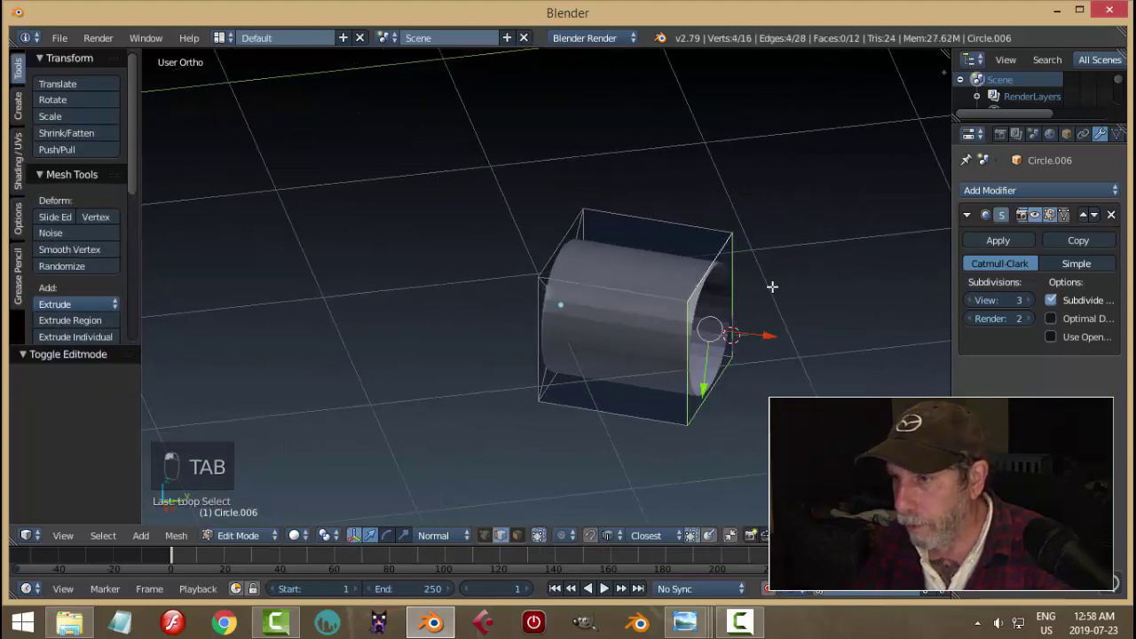
{"action": "key", "text": "e"}
{"action": "key", "text": "s"}
{"action": "left_click", "coordinate": [667, 281]}
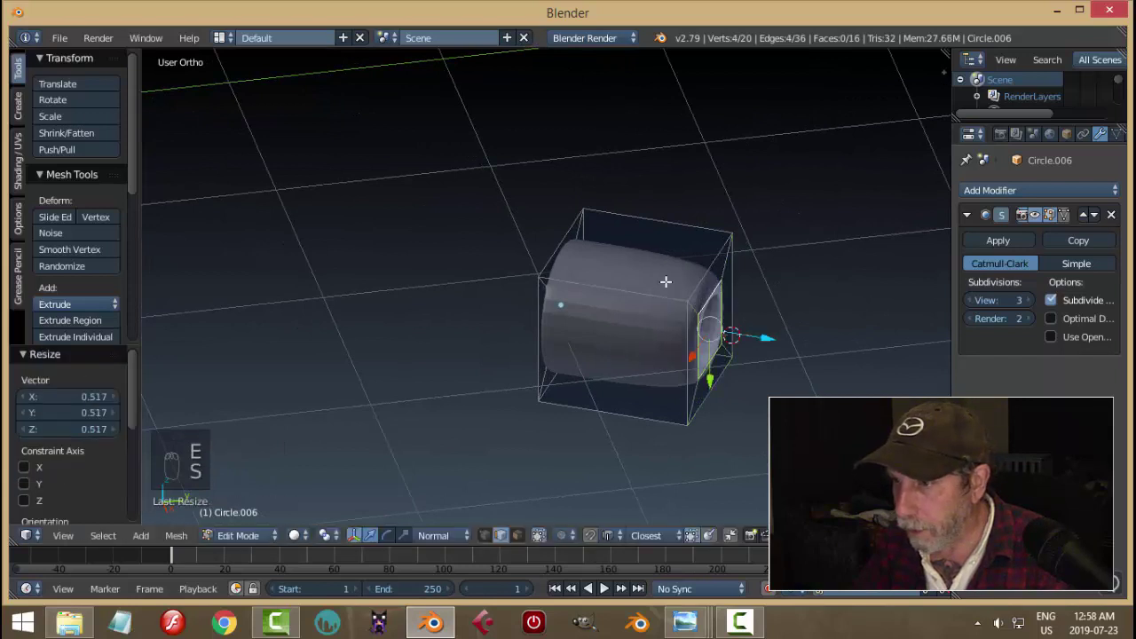
Add a loop cut slid tight against the sleeve's chest-piece end and return to Object Mode
{"action": "key", "text": "ctrl+r"}
{"action": "left_click", "coordinate": [667, 284]}
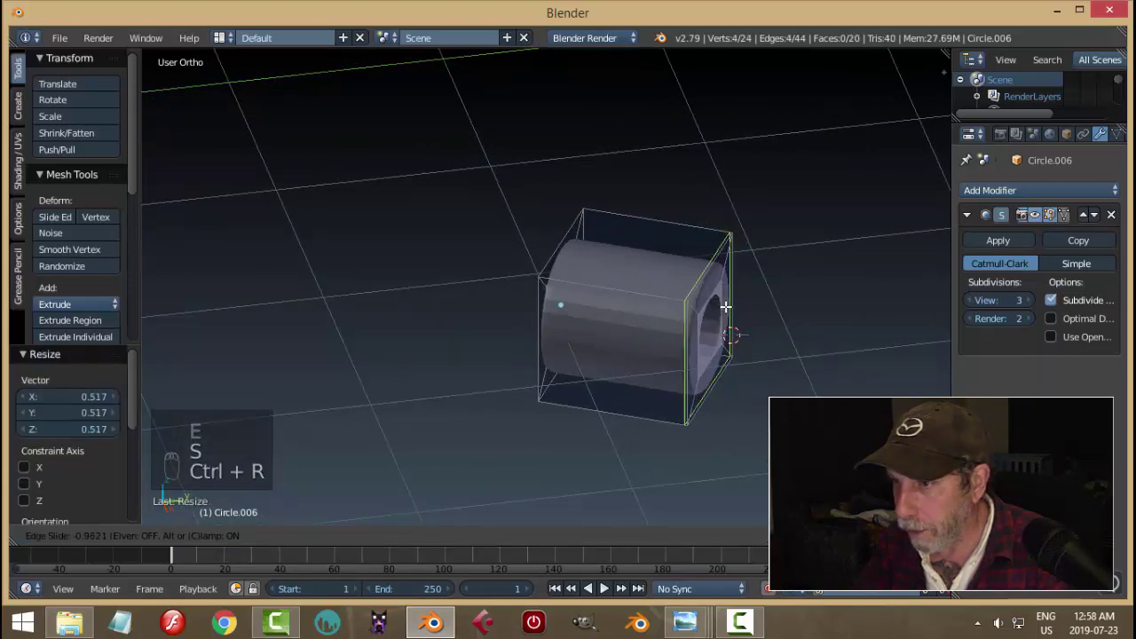
{"action": "left_click", "coordinate": [726, 306]}
{"action": "key", "text": "Tab"}
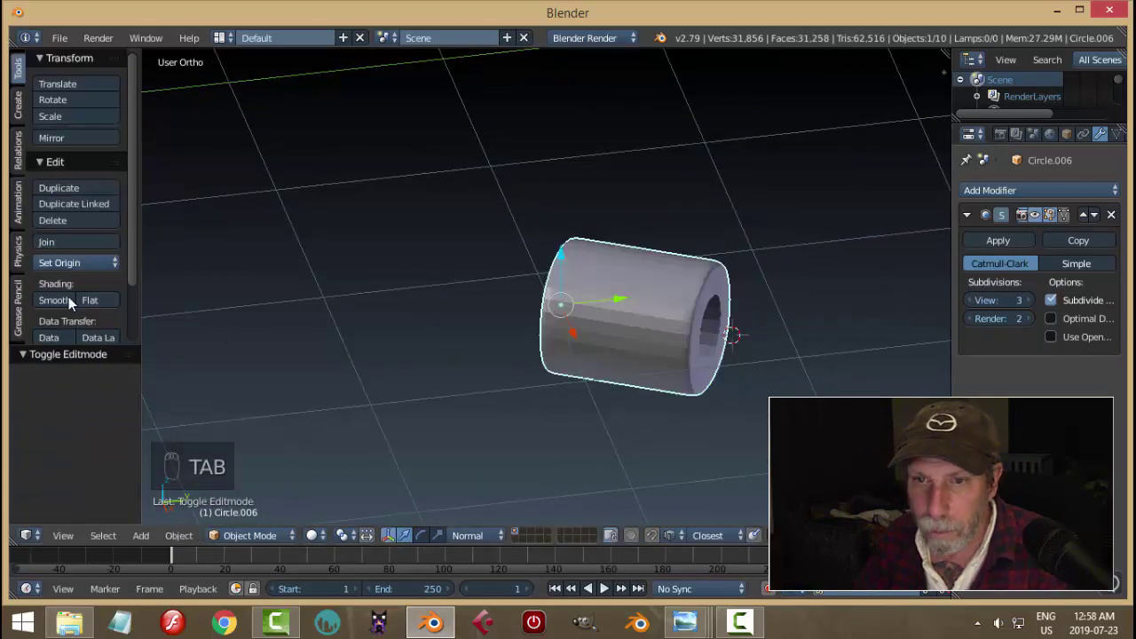
Shade the connector sleeve smooth and set the transform orientation back to Global
{"action": "left_click", "coordinate": [55, 300]}
{"action": "left_click", "coordinate": [458, 538]}
{"action": "left_click", "coordinate": [502, 509]}
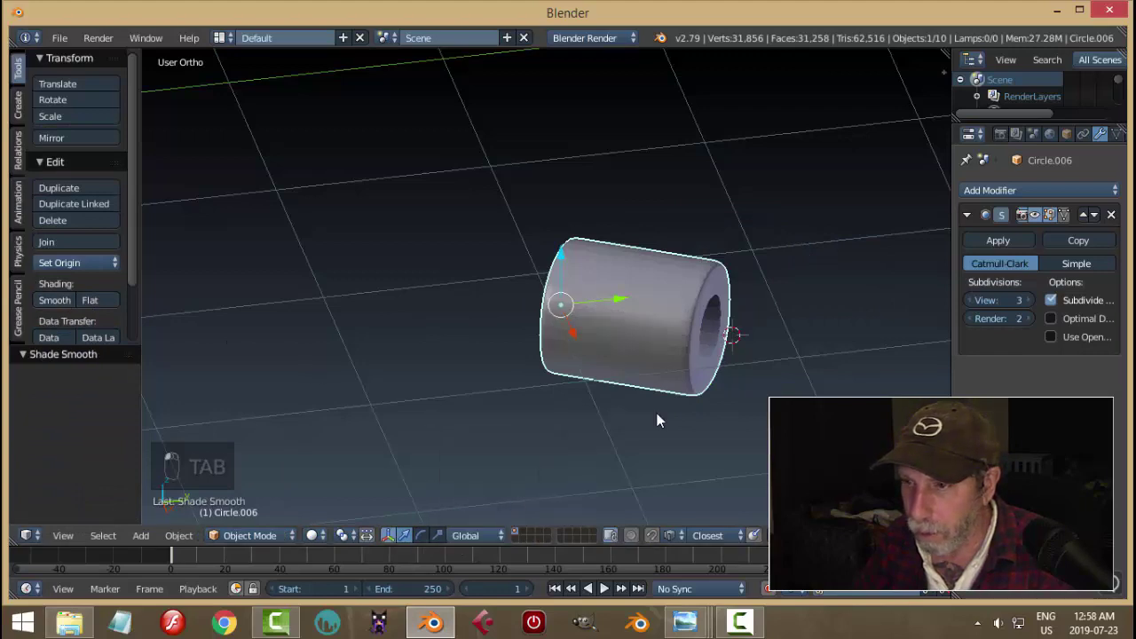
Unhide the rest of the stethoscope and deselect all objects
{"action": "key", "text": "a"}
{"action": "scroll", "coordinate": [641, 401], "scroll_direction": "down", "scroll_amount": 4}
{"action": "middle_click_drag", "start_coordinate": [625, 390], "coordinate": [660, 380]}
{"action": "key", "text": "alt+h"}
{"action": "key", "text": "a"}
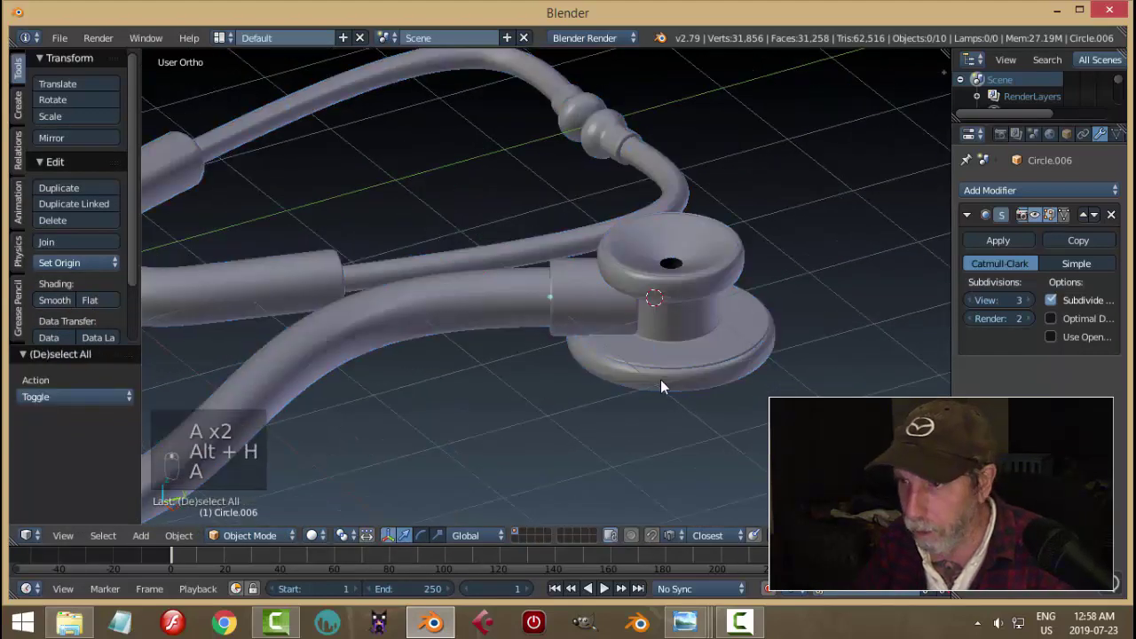
Select the chest piece body with both rim rings and scale them together by 1.186
{"action": "scroll", "coordinate": [660, 379], "scroll_direction": "down", "scroll_amount": 2}
{"action": "scroll", "coordinate": [652, 326], "scroll_direction": "up", "scroll_amount": 5}
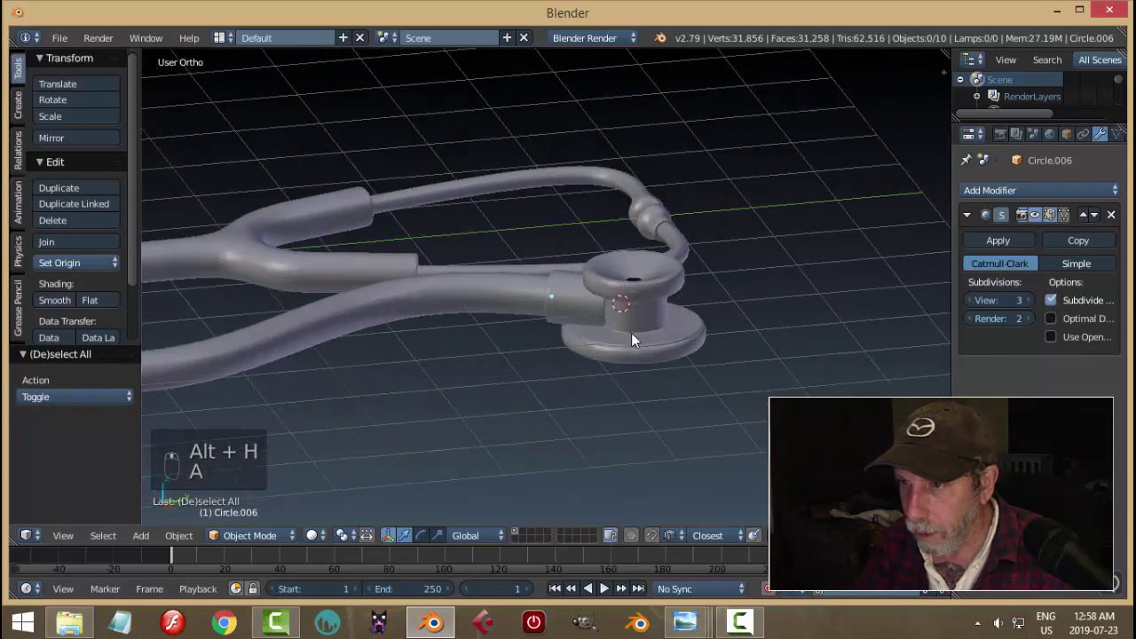
{"action": "right_click", "coordinate": [643, 304]}
{"action": "right_click", "coordinate": [644, 337], "text": "shift"}
{"action": "right_click", "coordinate": [644, 355], "text": "shift"}
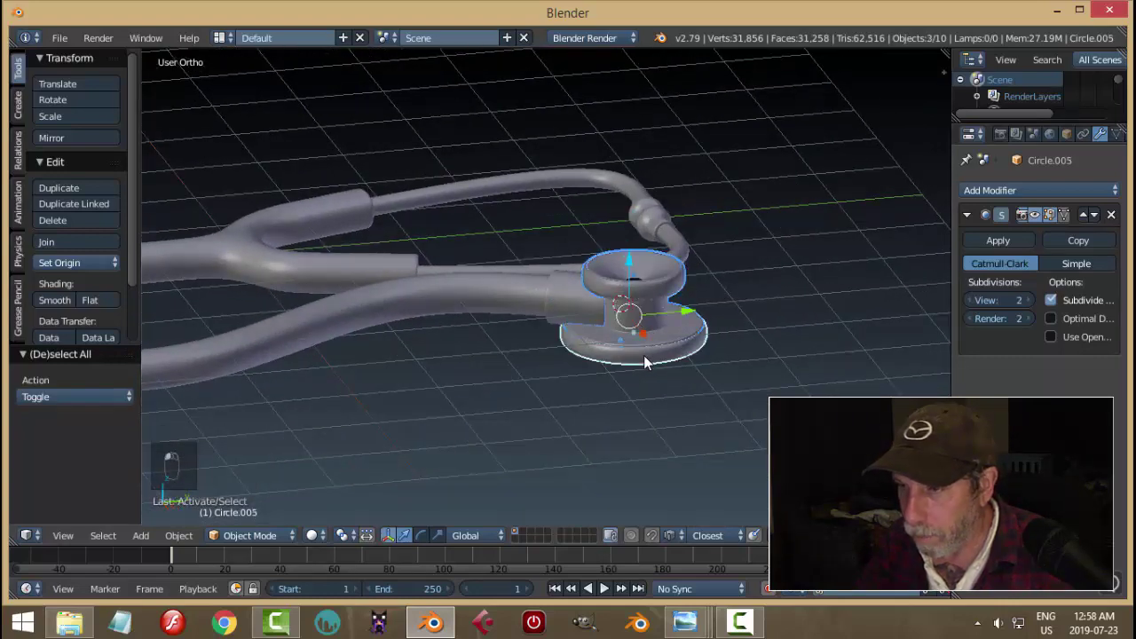
{"action": "key", "text": "s"}
{"action": "left_click", "coordinate": [694, 360]}
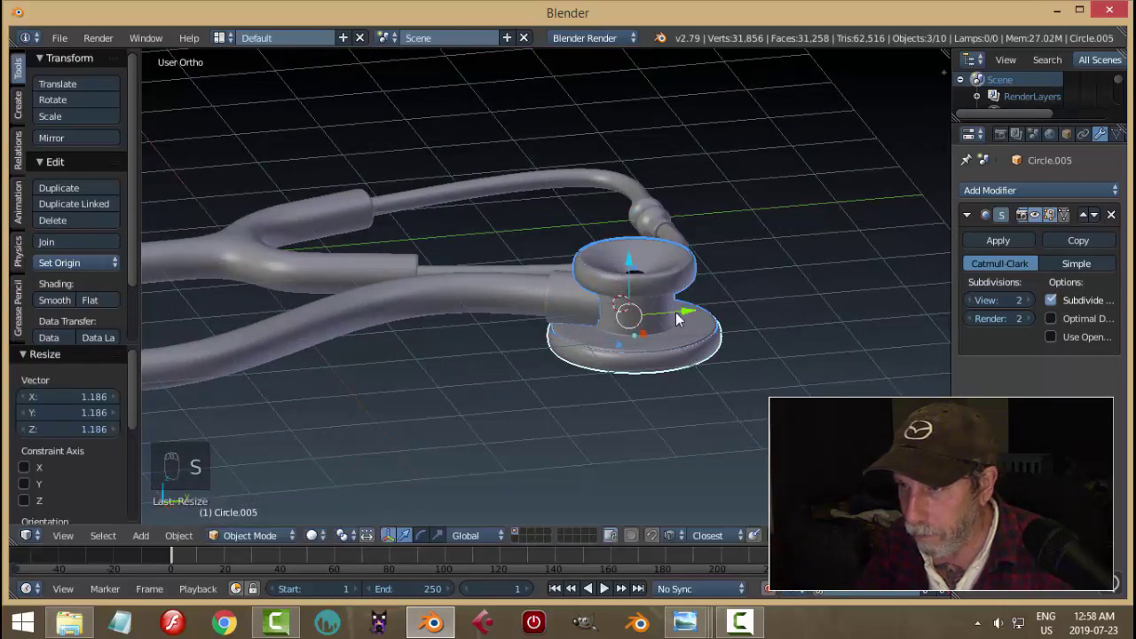
Move the enlarged chest piece and its rings about 0.10 along both X and Y in top view, and deselect all
{"action": "middle_click_drag", "start_coordinate": [675, 313], "coordinate": [747, 389]}
{"action": "key", "text": "KP_7"}
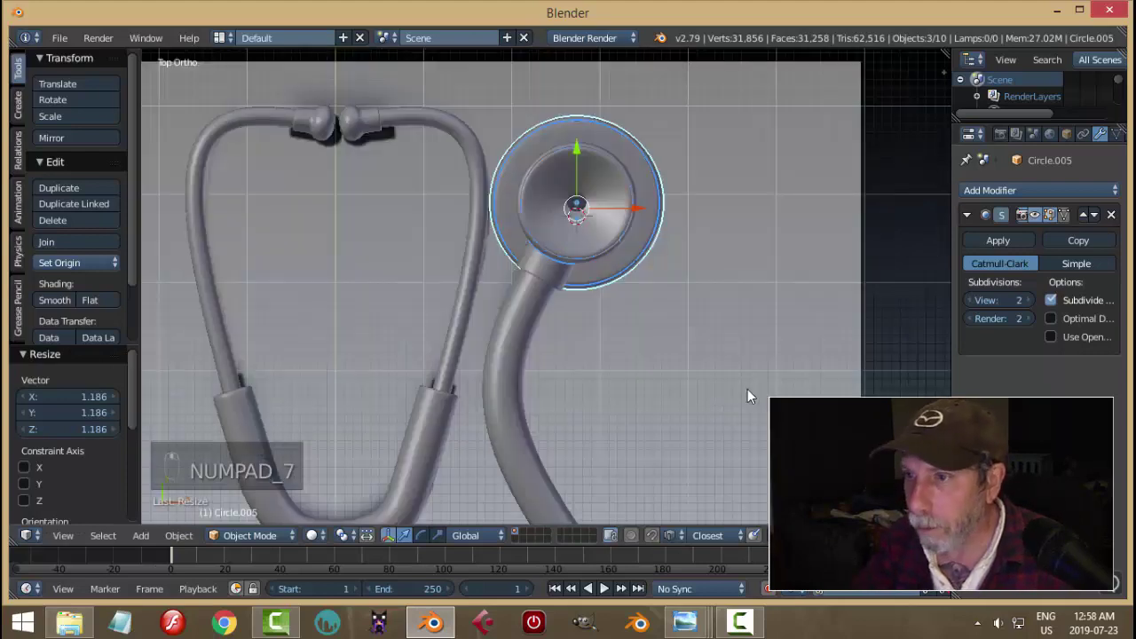
{"action": "key", "text": "g"}
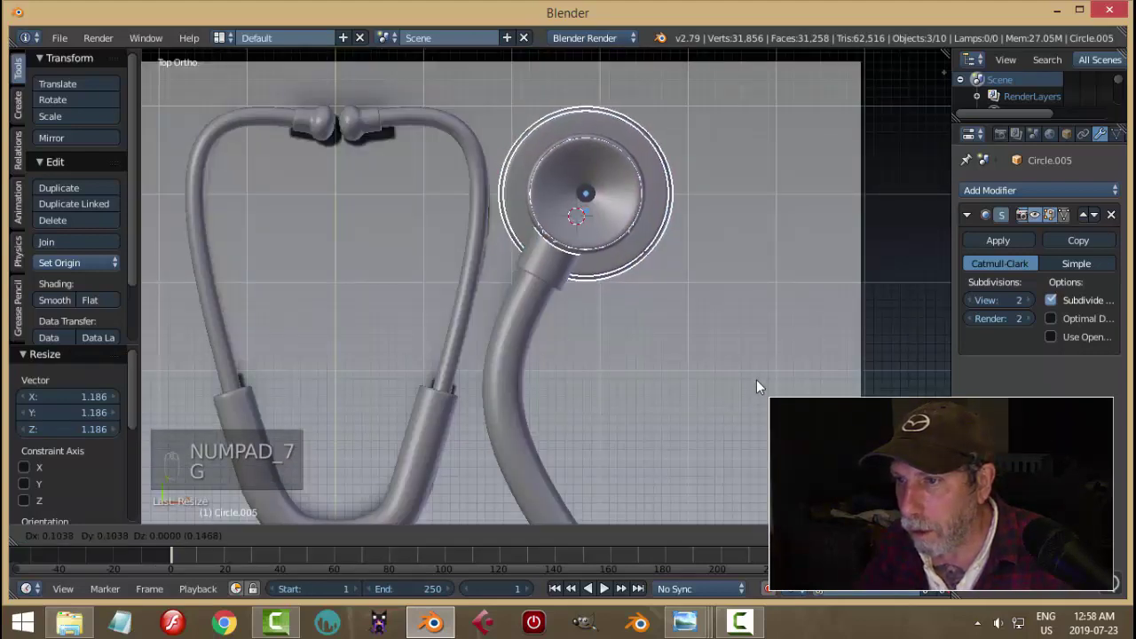
{"action": "left_click", "coordinate": [756, 379]}
{"action": "scroll", "coordinate": [756, 380], "scroll_direction": "down", "scroll_amount": 5}
{"action": "key", "text": "a"}
Scale the connector sleeve's entire mesh down slightly in Edit Mode and return to Object Mode
{"action": "middle_click_drag", "start_coordinate": [782, 367], "coordinate": [647, 241]}
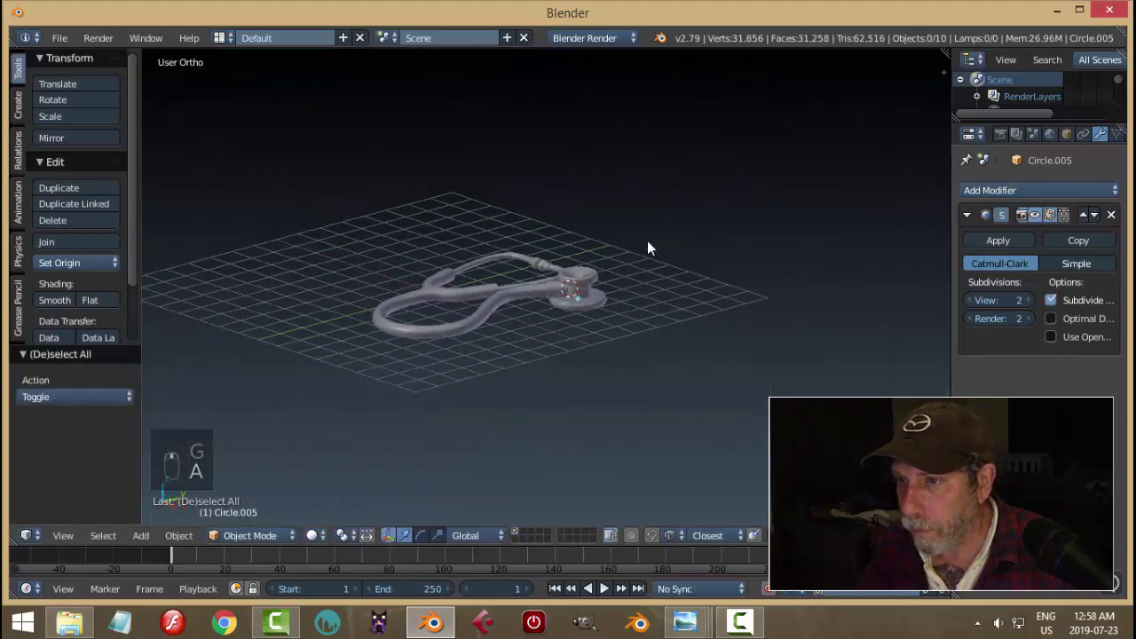
{"action": "scroll", "coordinate": [647, 241], "scroll_direction": "up", "scroll_amount": 3}
{"action": "middle_click_drag", "start_coordinate": [672, 344], "coordinate": [621, 340]}
{"action": "scroll", "coordinate": [621, 340], "scroll_direction": "up", "scroll_amount": 3}
{"action": "right_click", "coordinate": [599, 305]}
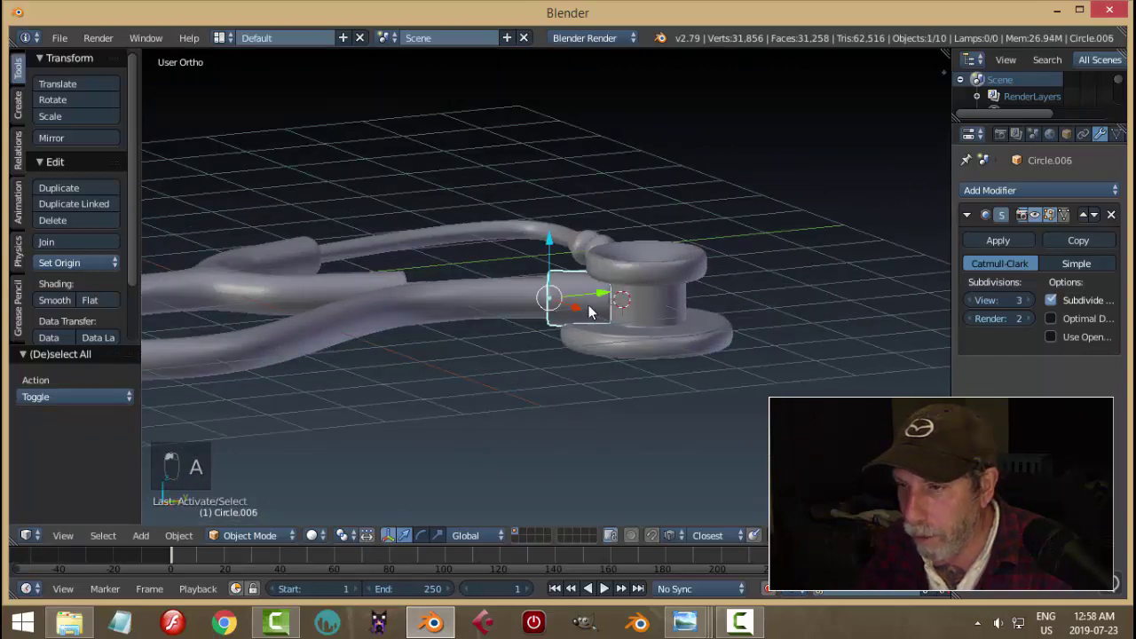
{"action": "scroll", "coordinate": [617, 351], "scroll_direction": "up", "scroll_amount": 1}
{"action": "key", "text": "Tab"}
{"action": "key", "text": "a"}
{"action": "key", "text": "a"}
{"action": "key", "text": "a"}
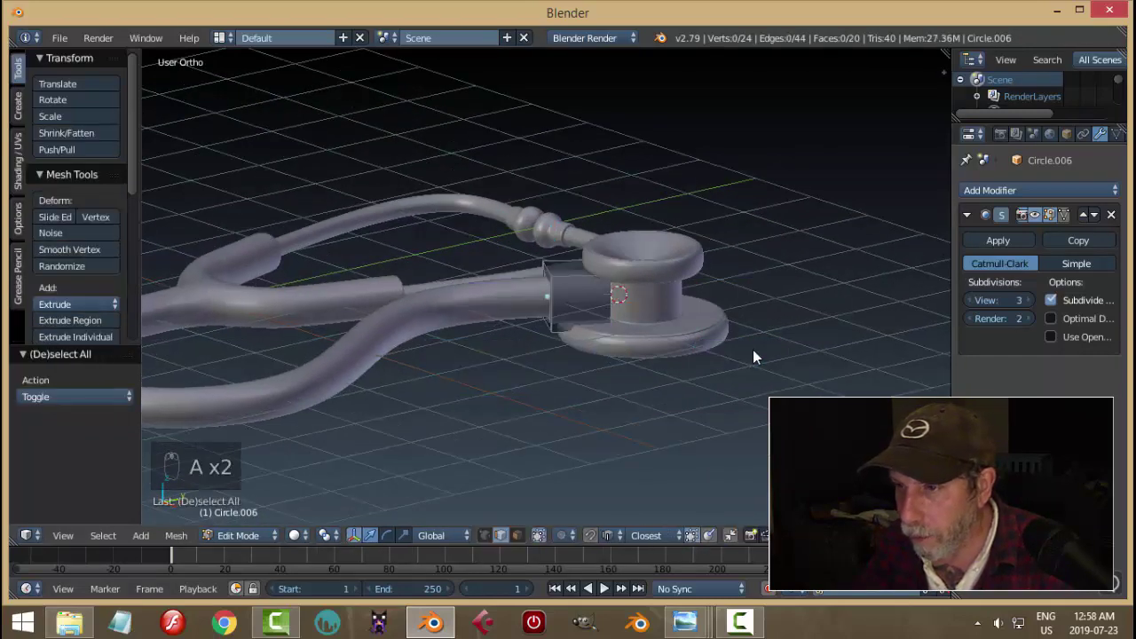
{"action": "middle_click_drag", "start_coordinate": [623, 338], "coordinate": [707, 351]}
{"action": "key", "text": "s"}
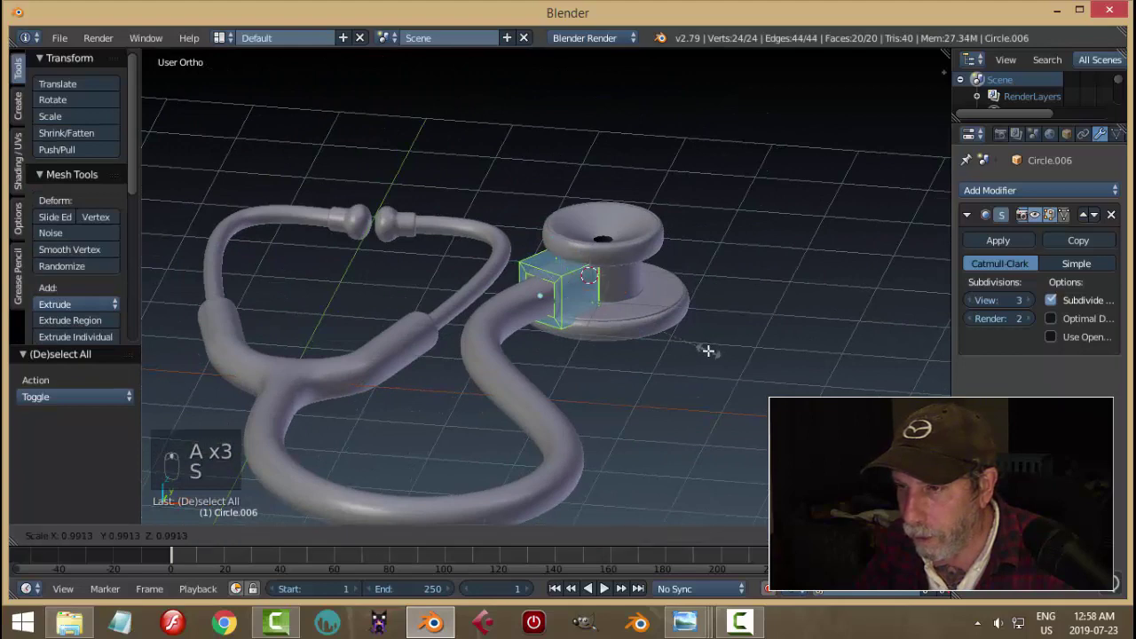
{"action": "left_click", "coordinate": [697, 351]}
{"action": "key", "text": "a"}
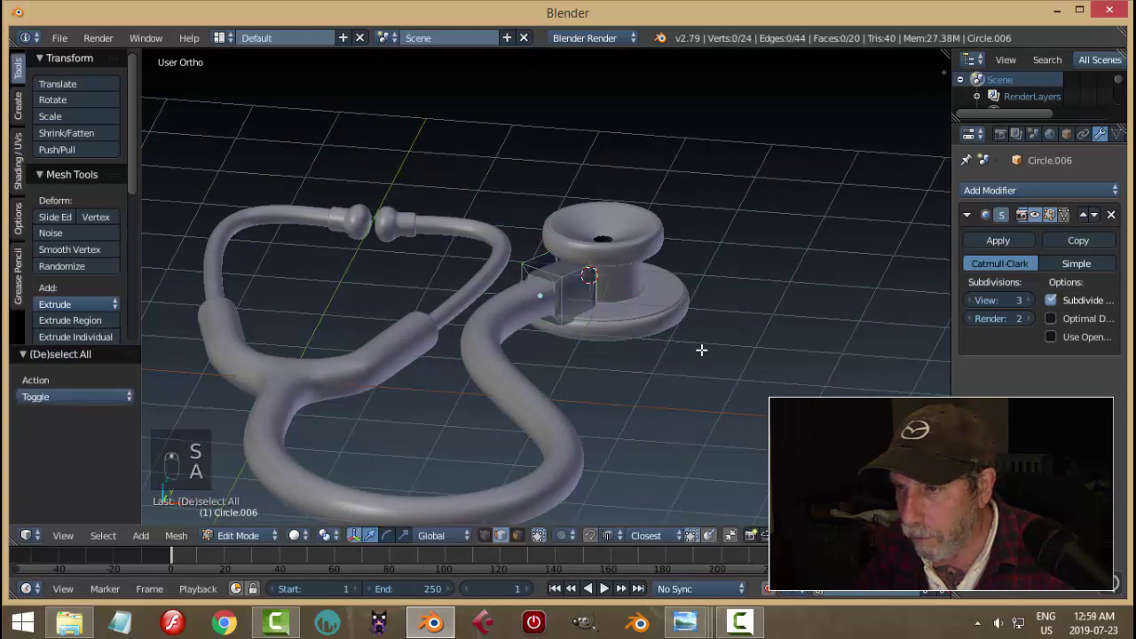
{"action": "scroll", "coordinate": [698, 349], "scroll_direction": "up", "scroll_amount": 1}
{"action": "key", "text": "Tab"}
Move the connector sleeve about 0.05 down along the main tube in top view and deselect everything
{"action": "left_click", "coordinate": [608, 346]}
{"action": "key", "text": "a"}
{"action": "key", "text": "a"}
{"action": "scroll", "coordinate": [701, 336], "scroll_direction": "down", "scroll_amount": 3}
{"action": "middle_click_drag", "start_coordinate": [711, 332], "coordinate": [654, 343]}
{"action": "scroll", "coordinate": [621, 313], "scroll_direction": "up", "scroll_amount": 3}
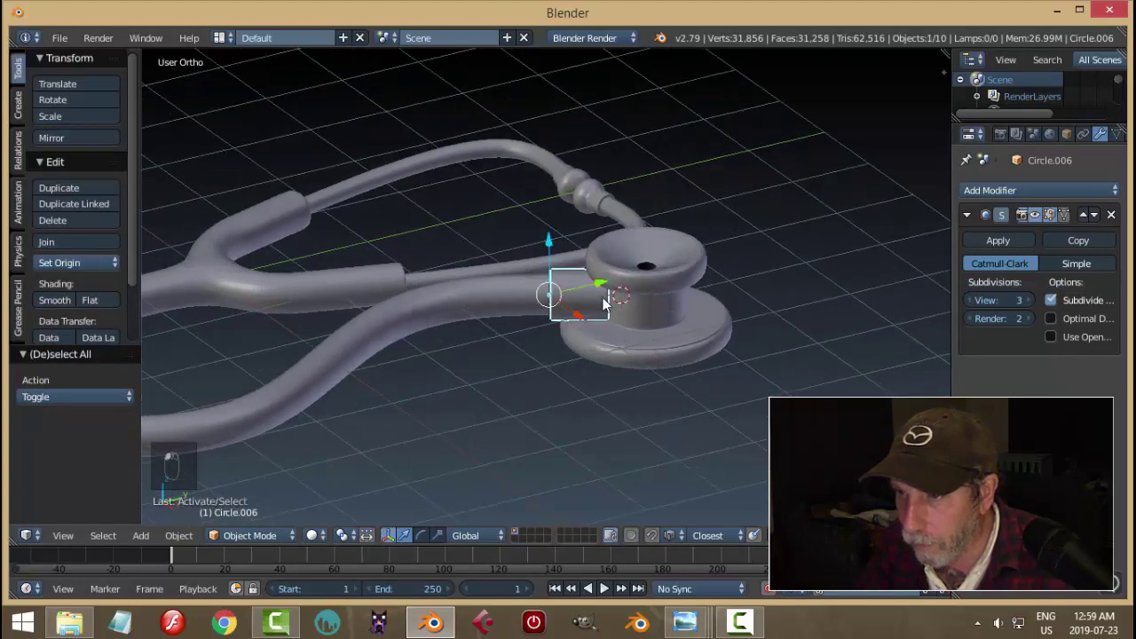
{"action": "key", "text": "KP_7"}
{"action": "scroll", "coordinate": [600, 306], "scroll_direction": "up", "scroll_amount": 2}
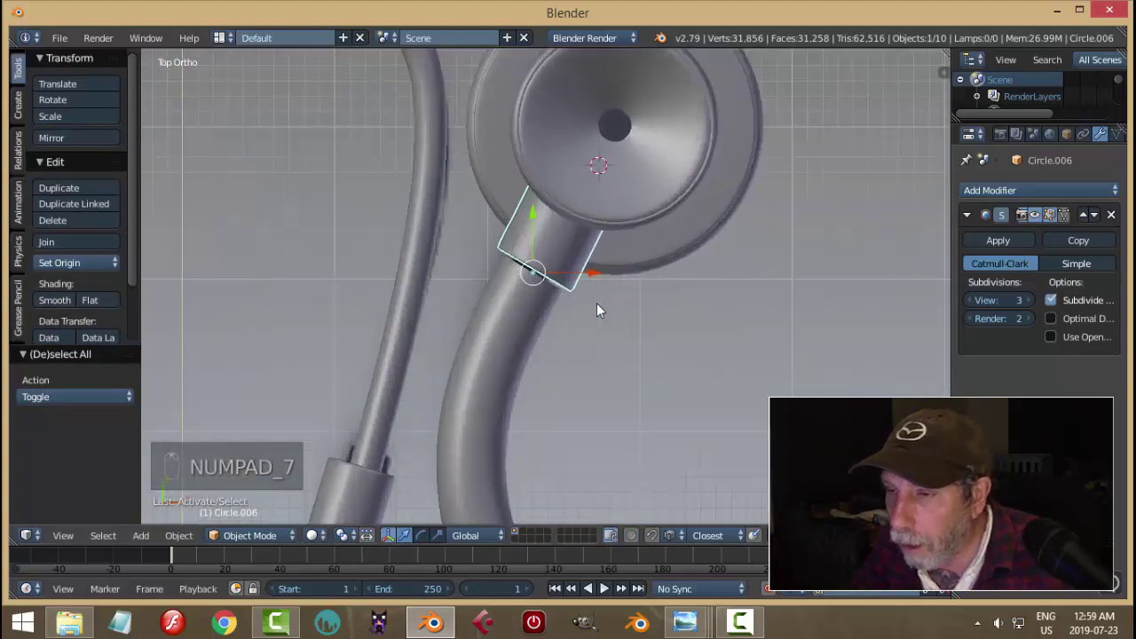
{"action": "key", "text": "g"}
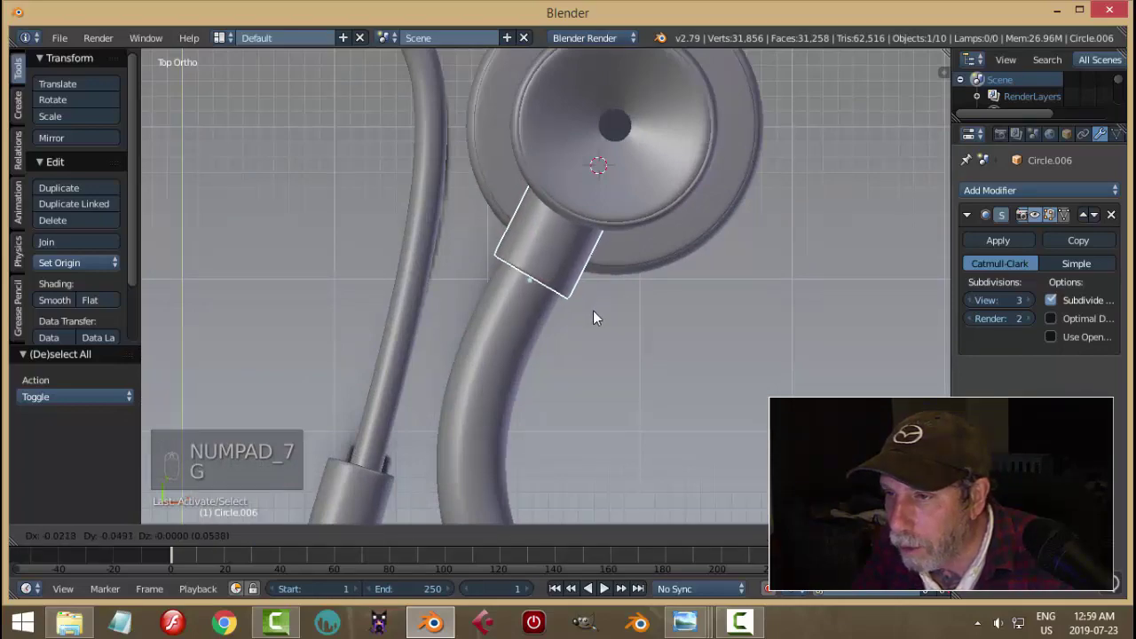
{"action": "left_click", "coordinate": [593, 311]}
{"action": "key", "text": "a"}
{"action": "scroll", "coordinate": [648, 300], "scroll_direction": "down", "scroll_amount": 4}
{"action": "middle_click_drag", "start_coordinate": [644, 297], "coordinate": [556, 264]}
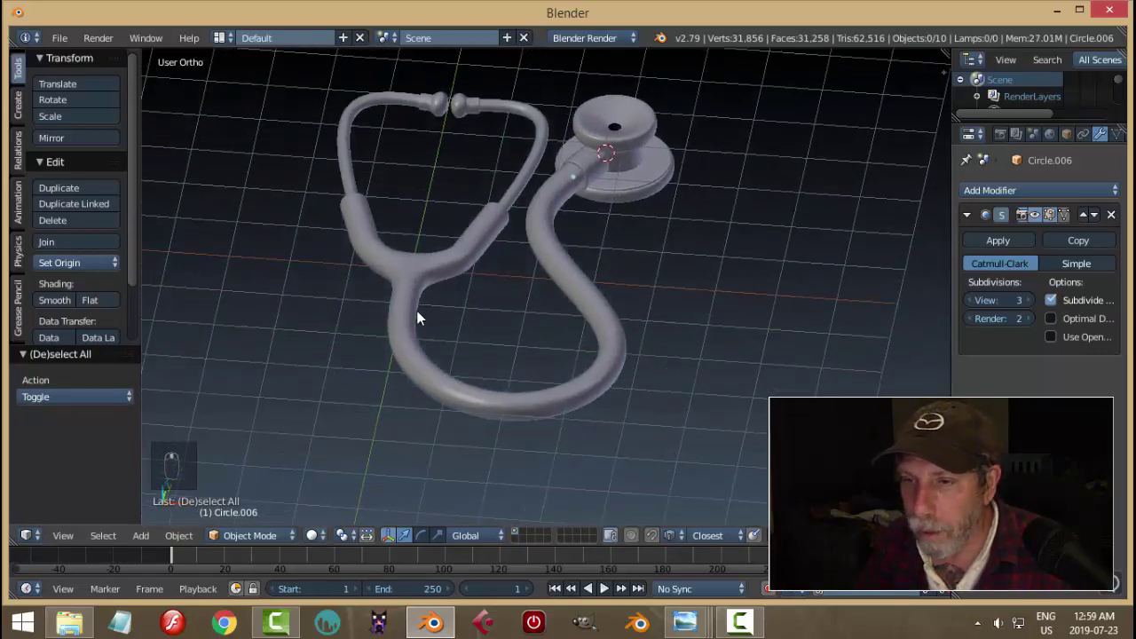
Select the chest piece body with both rims and move them -0.053 in X and -0.102 in Y against the sleeve, using wireframe display
{"action": "middle_click_drag", "start_coordinate": [420, 318], "coordinate": [465, 190]}
{"action": "scroll", "coordinate": [629, 258], "scroll_direction": "up", "scroll_amount": 3}
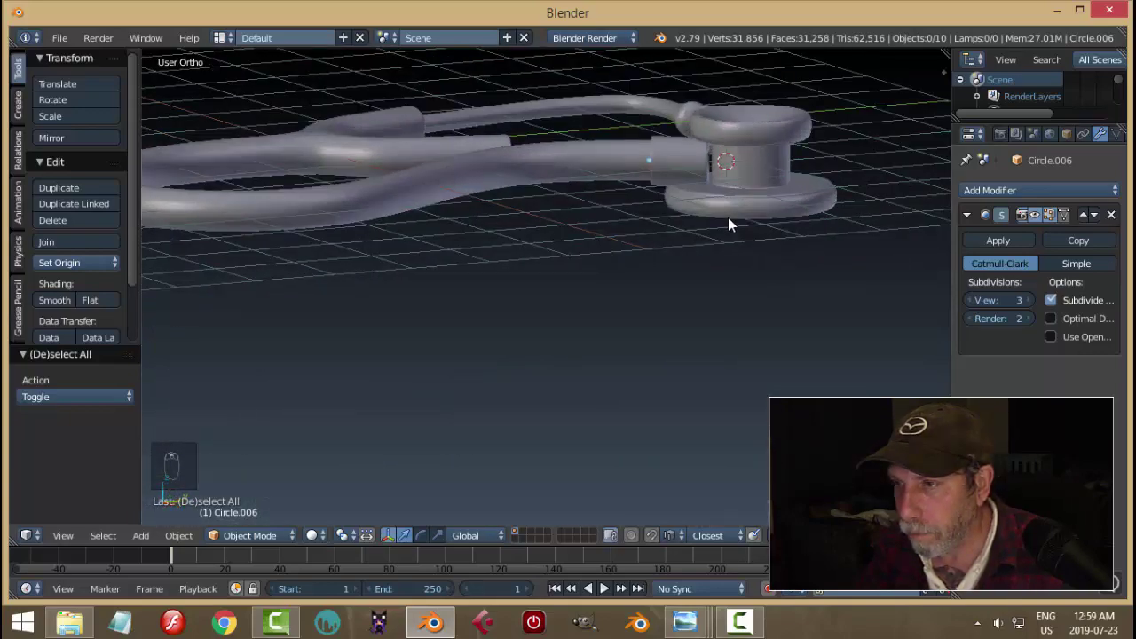
{"action": "middle_click_drag", "start_coordinate": [728, 217], "coordinate": [680, 258], "text": "shift"}
{"action": "scroll", "coordinate": [682, 255], "scroll_direction": "up", "scroll_amount": 3}
{"action": "right_click", "coordinate": [813, 148]}
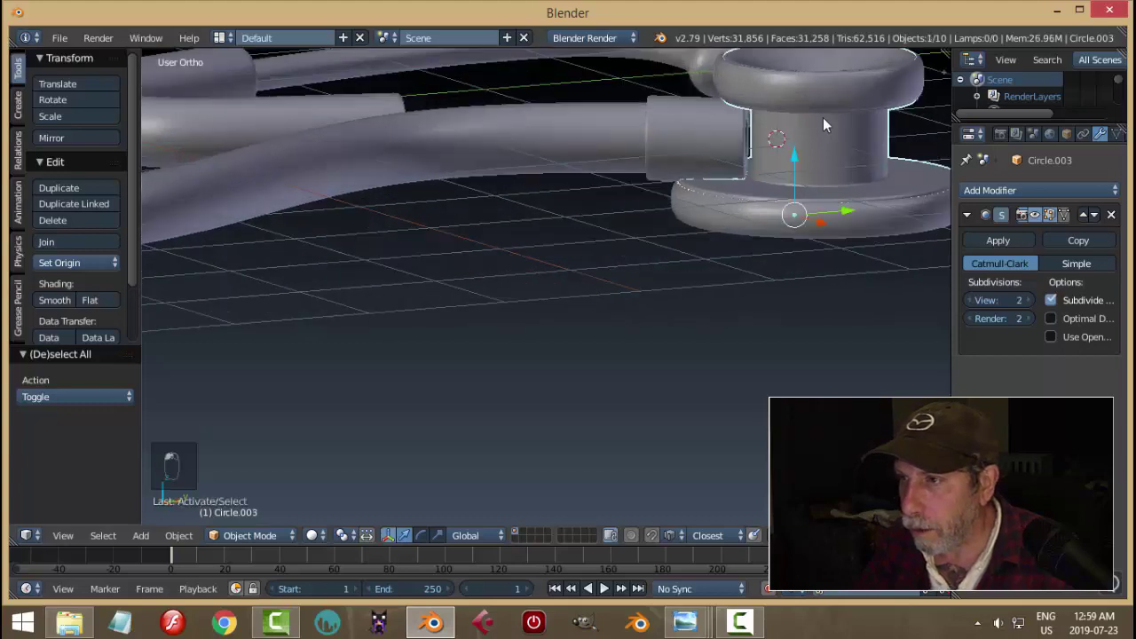
{"action": "right_click", "coordinate": [824, 134], "text": "shift"}
{"action": "right_click", "coordinate": [837, 227], "text": "shift"}
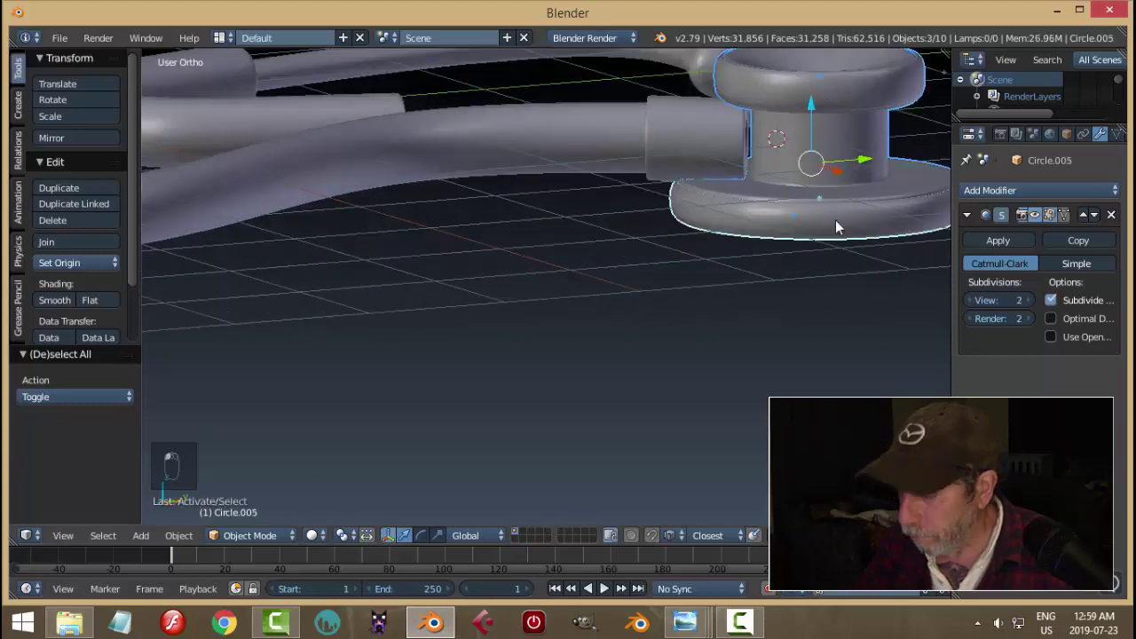
{"action": "key", "text": "KP_7"}
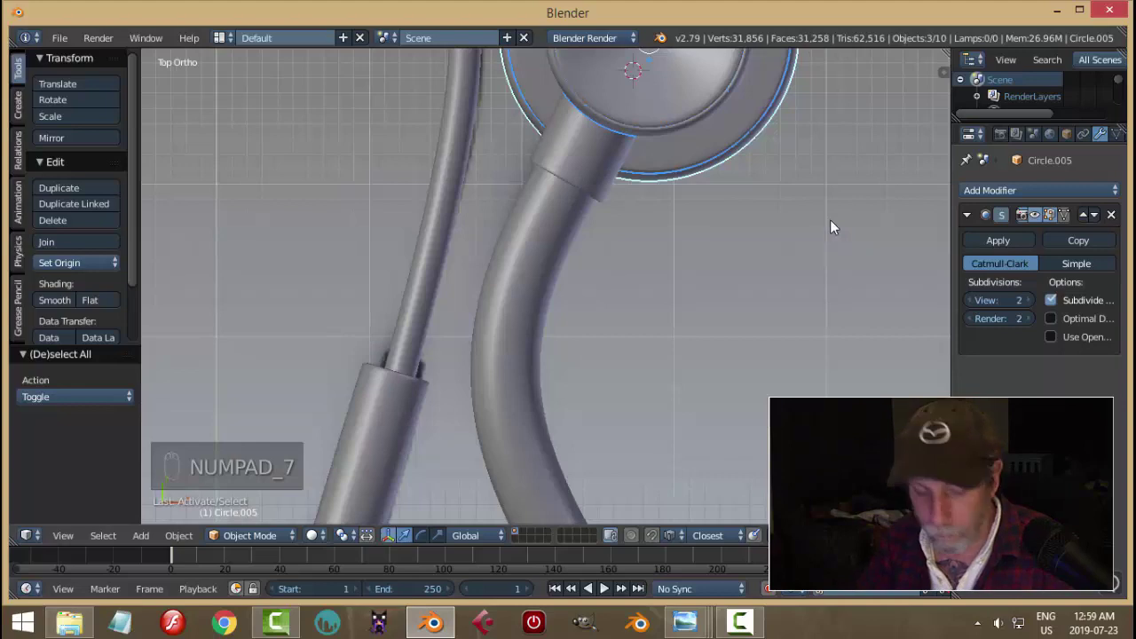
{"action": "key", "text": "z"}
{"action": "left_click", "coordinate": [892, 219]}
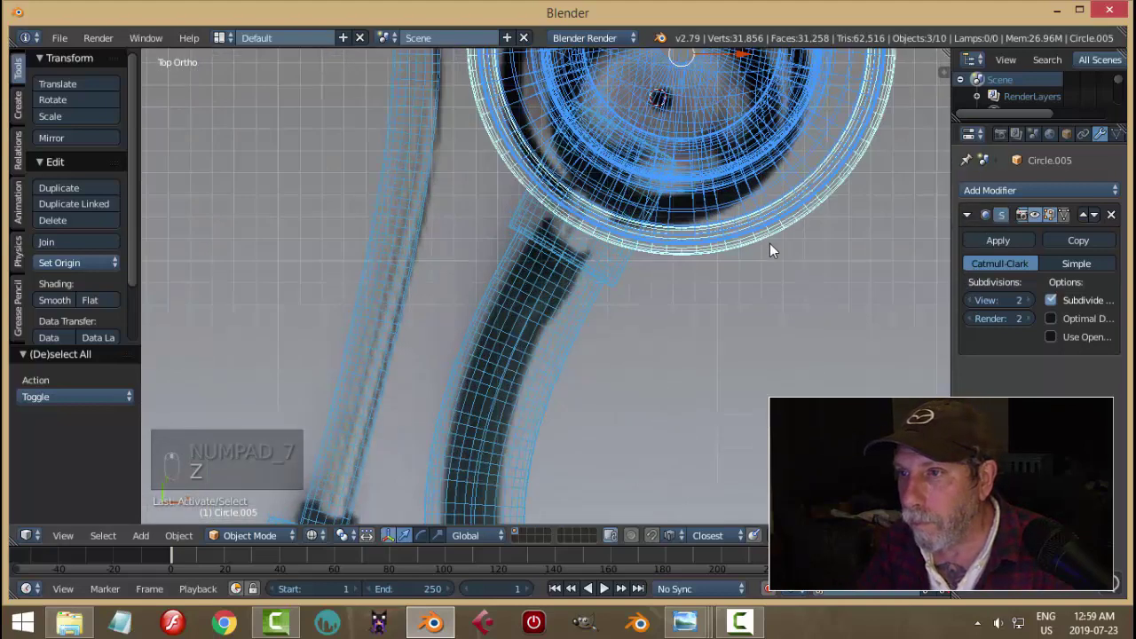
{"action": "key", "text": "g"}
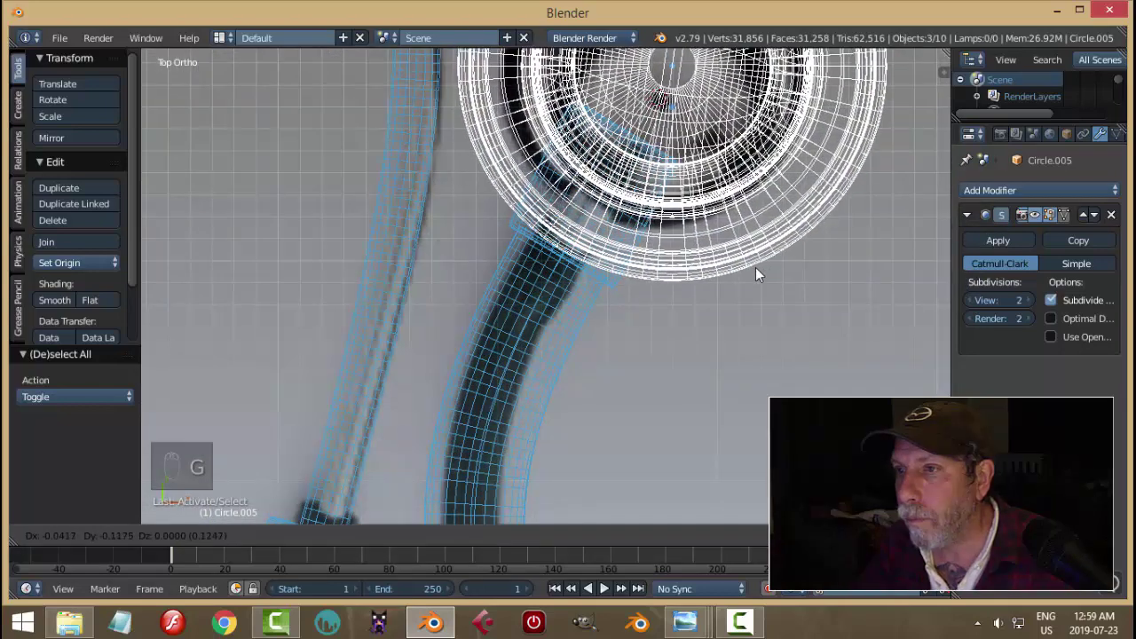
{"action": "left_click", "coordinate": [752, 268]}
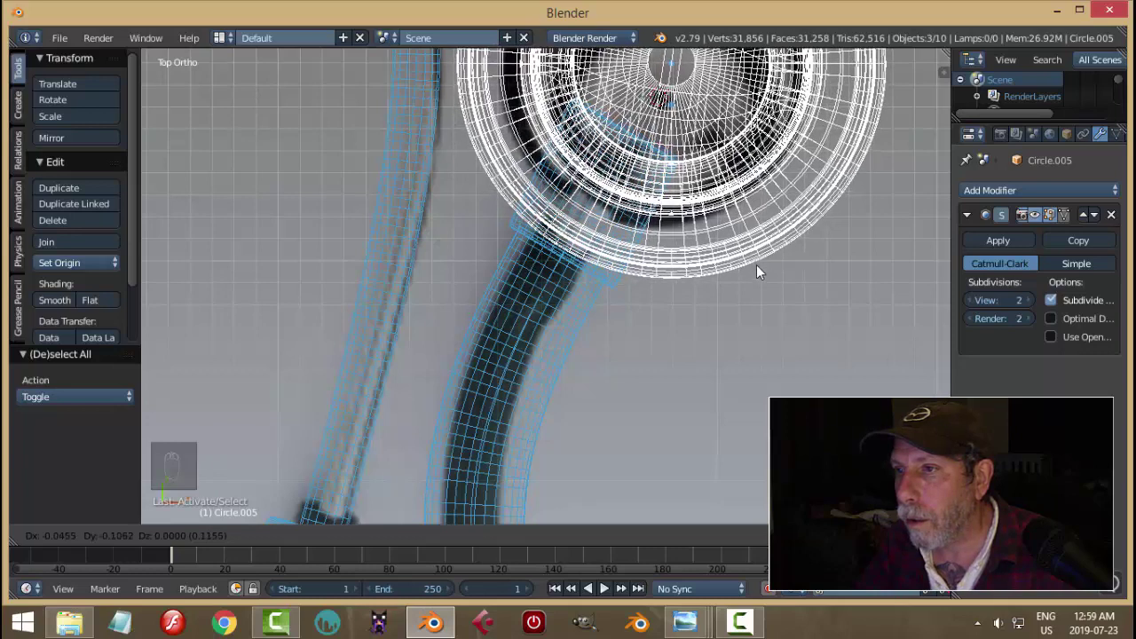
{"action": "key", "text": "z"}
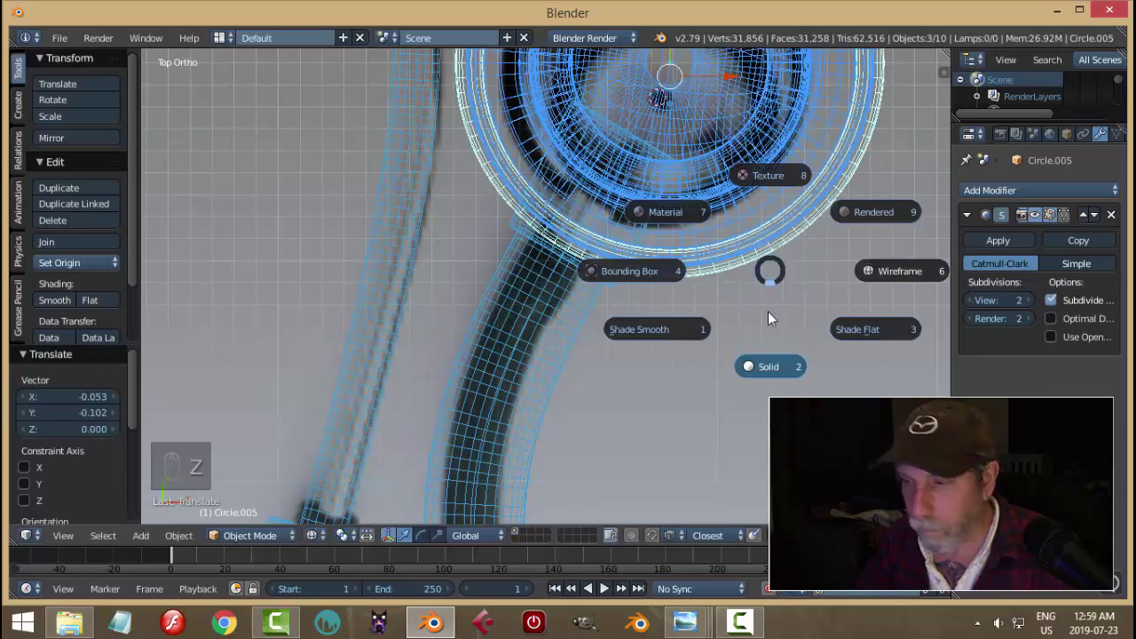
{"action": "left_click", "coordinate": [787, 359]}
{"action": "scroll", "coordinate": [754, 337], "scroll_direction": "down", "scroll_amount": 3}
{"action": "mouse_move", "coordinate": [727, 317]}
{"action": "middle_mouse_down"}
{"action": "mouse_move", "coordinate": [665, 190]}
{"action": "mouse_move", "coordinate": [750, 225]}
{"action": "mouse_move", "coordinate": [797, 231]}
{"action": "mouse_move", "coordinate": [807, 215]}
{"action": "mouse_move", "coordinate": [808, 230]}
{"action": "mouse_move", "coordinate": [647, 245]}
{"action": "mouse_move", "coordinate": [568, 233]}
{"action": "mouse_move", "coordinate": [590, 193]}
{"action": "mouse_move", "coordinate": [643, 188]}
{"action": "mouse_move", "coordinate": [683, 218]}
{"action": "mouse_move", "coordinate": [659, 238]}
{"action": "mouse_move", "coordinate": [619, 222]}
{"action": "mouse_move", "coordinate": [651, 197]}
{"action": "mouse_move", "coordinate": [652, 218]}
{"action": "middle_mouse_up"}
{"action": "key", "text": "a"}
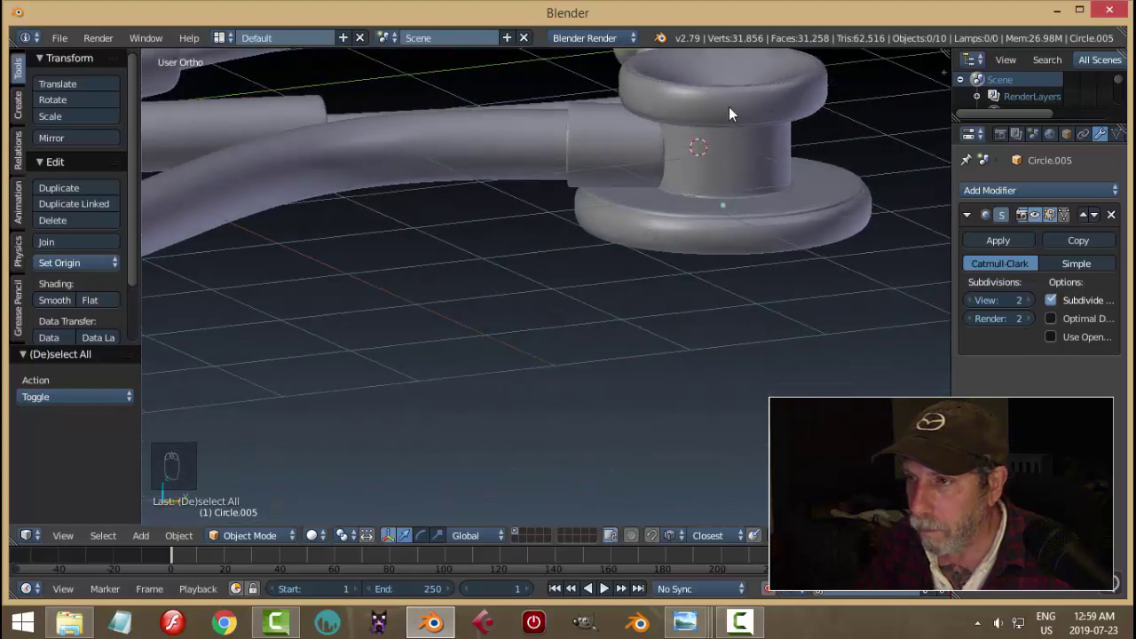
Select the chest piece body with both rim rings and scale them by 1.087 along Z only
{"action": "right_click", "coordinate": [729, 106]}
{"action": "right_click", "coordinate": [732, 153], "text": "shift"}
{"action": "right_click", "coordinate": [726, 235], "text": "shift"}
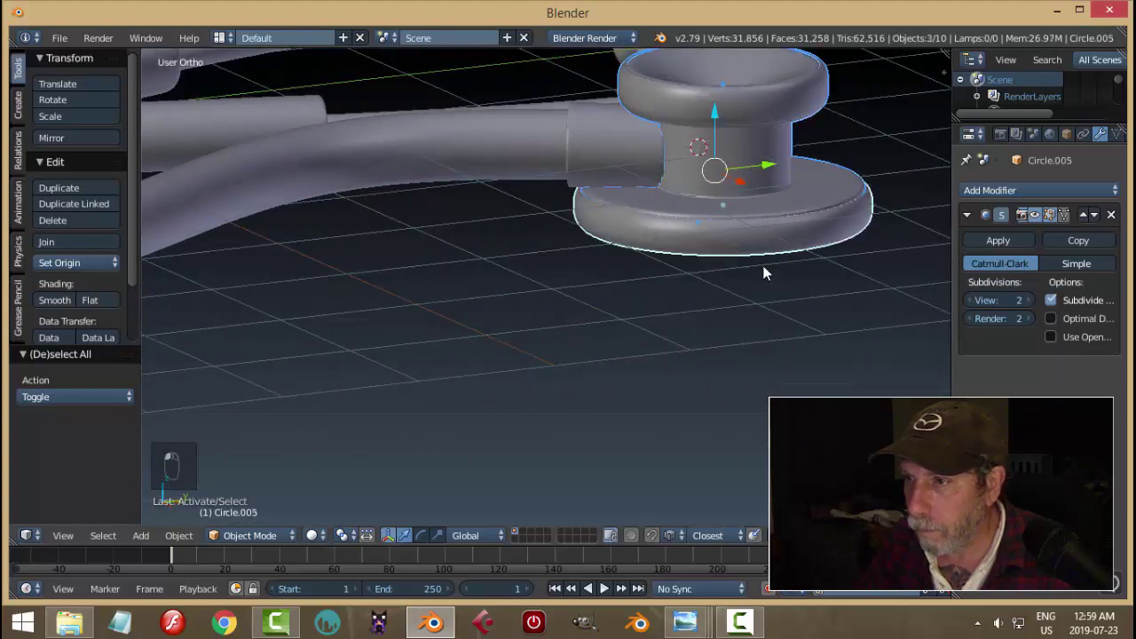
{"action": "middle_click_drag", "start_coordinate": [726, 235], "coordinate": [767, 262]}
{"action": "key", "text": "s"}
{"action": "key", "text": "z"}
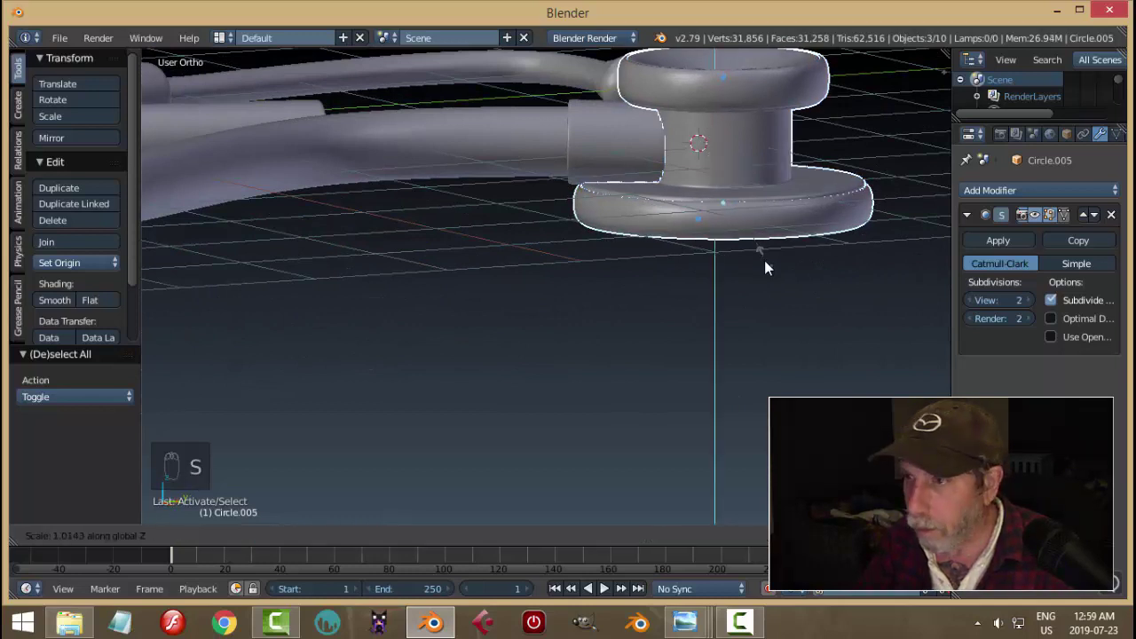
{"action": "left_click", "coordinate": [766, 229]}
Lower the chest piece assembly slightly along Z to centre it on the sleeve, and deselect all
{"action": "key", "text": "g"}
{"action": "key", "text": "z"}
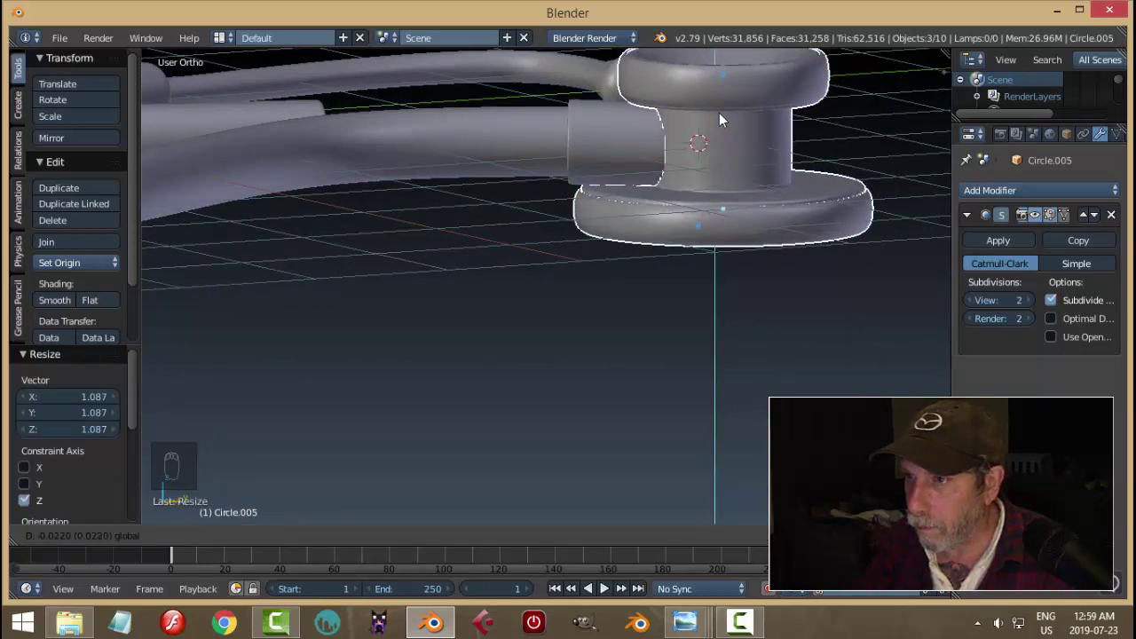
{"action": "left_click", "coordinate": [718, 112]}
{"action": "key", "text": "a"}
{"action": "mouse_move", "coordinate": [685, 231]}
{"action": "middle_mouse_down"}
{"action": "mouse_move", "coordinate": [696, 199]}
{"action": "mouse_move", "coordinate": [747, 232]}
{"action": "mouse_move", "coordinate": [756, 256]}
{"action": "mouse_move", "coordinate": [673, 221]}
{"action": "mouse_move", "coordinate": [649, 174]}
{"action": "mouse_move", "coordinate": [676, 237]}
{"action": "middle_mouse_up"}
{"action": "key", "text": "a"}
Bevel the middle edge loop around the lower rim ring with an offset of about 0.023 and return to Object Mode
{"action": "middle_click_drag", "start_coordinate": [796, 158], "coordinate": [648, 255]}
{"action": "right_click", "coordinate": [649, 248]}
{"action": "key", "text": "Tab"}
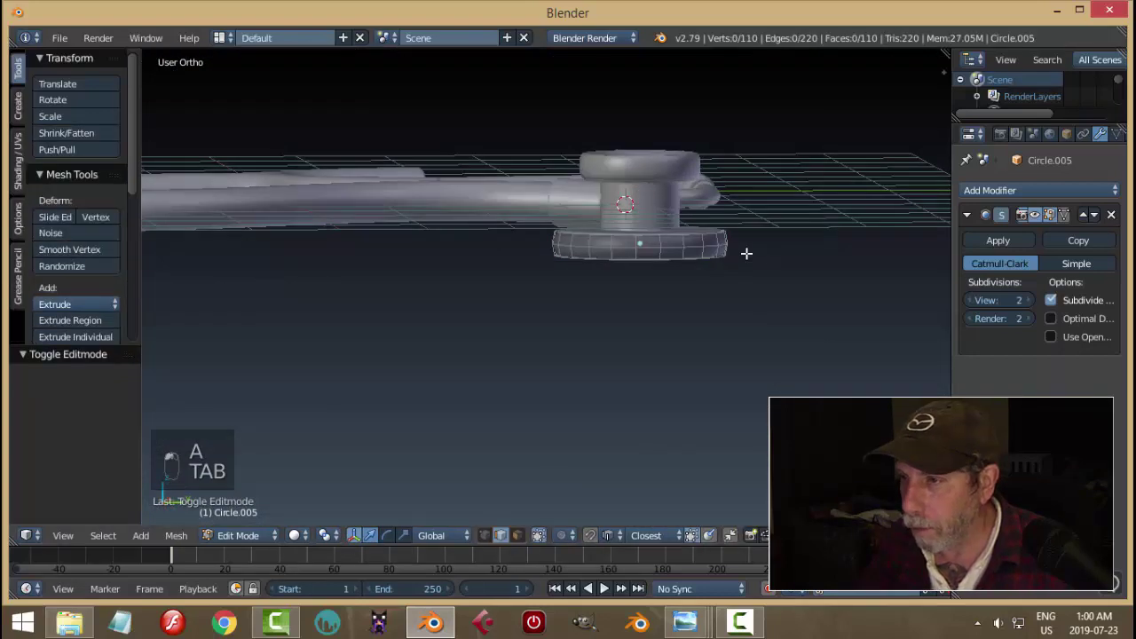
{"action": "scroll", "coordinate": [689, 258], "scroll_direction": "up", "scroll_amount": 3}
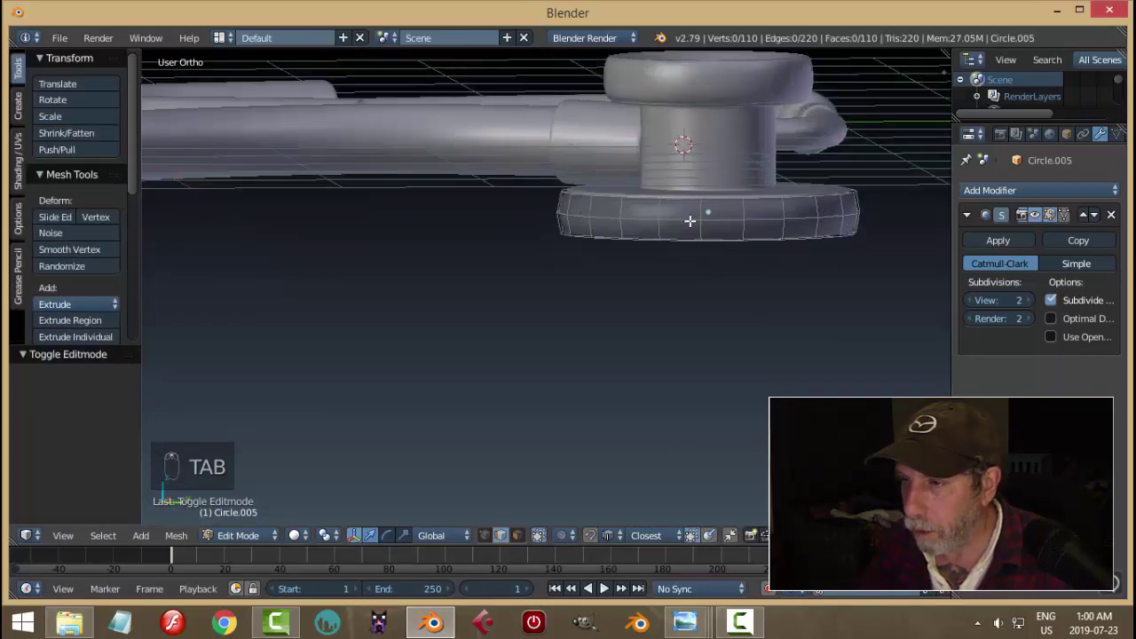
{"action": "right_click", "coordinate": [691, 220], "text": "alt"}
{"action": "key", "text": "ctrl+b"}
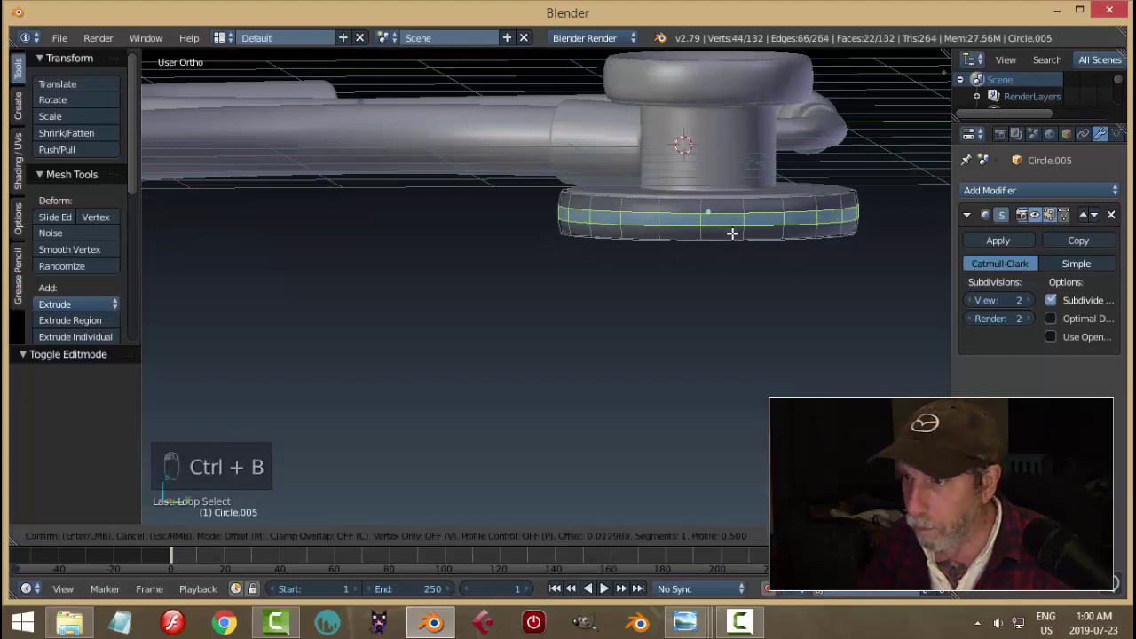
{"action": "left_click", "coordinate": [732, 235]}
{"action": "key", "text": "Tab"}
{"action": "key", "text": "a"}
{"action": "key", "text": "a"}
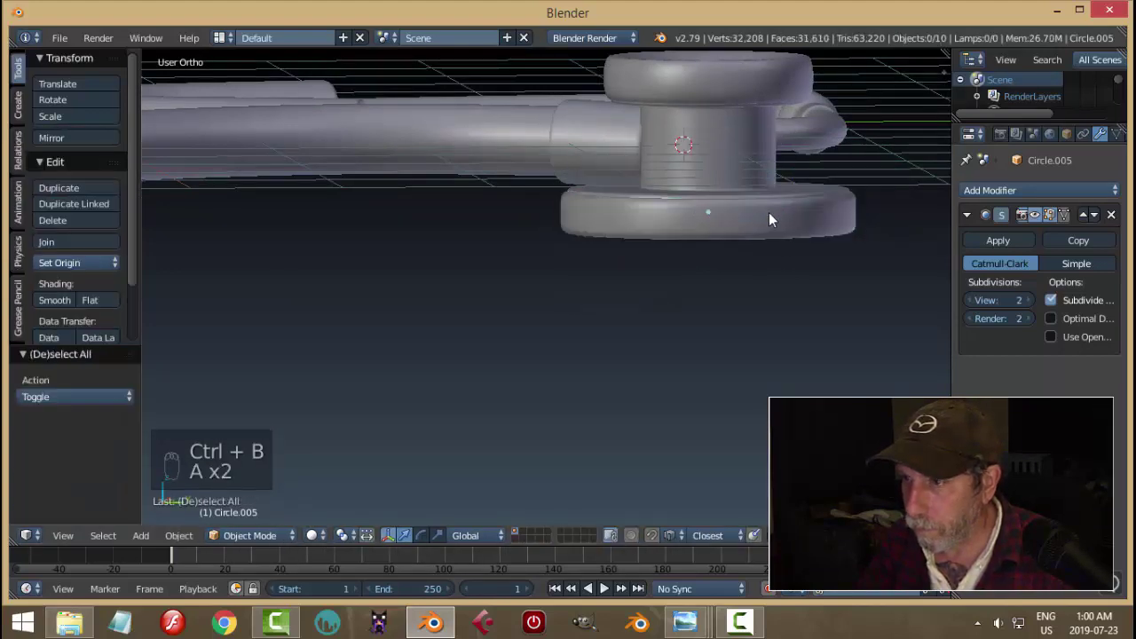
Widen the 3D viewport slightly and add a Sun lamp at the 3D cursor
{"action": "middle_click_drag", "start_coordinate": [768, 212], "coordinate": [685, 235]}
{"action": "scroll", "coordinate": [685, 234], "scroll_direction": "down", "scroll_amount": 3}
{"action": "middle_click_drag", "start_coordinate": [528, 212], "coordinate": [710, 298]}
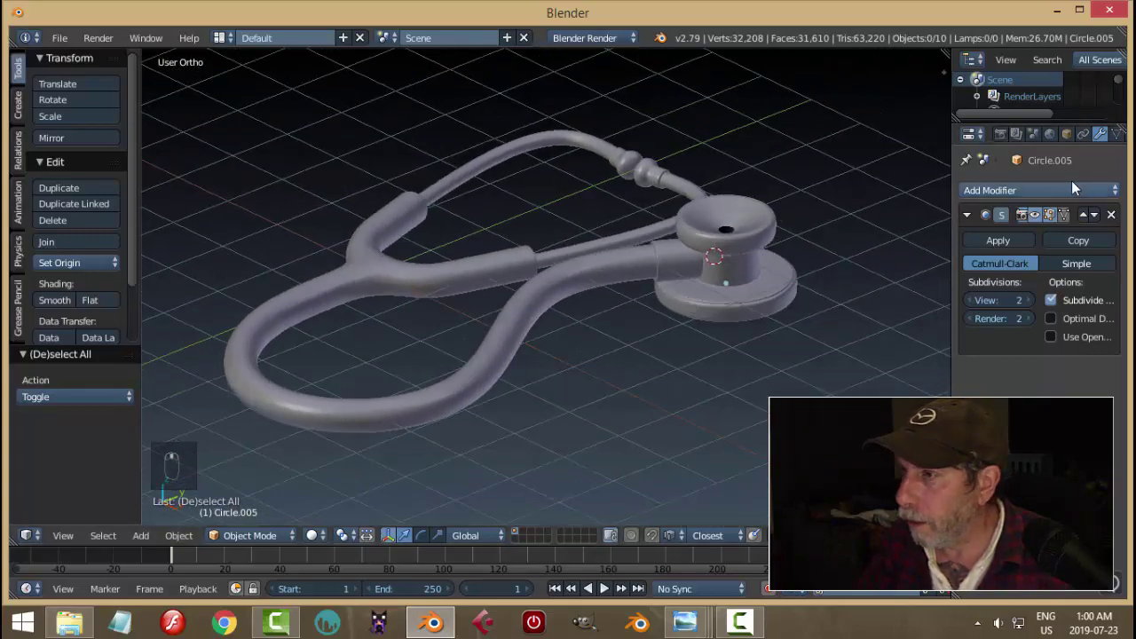
{"action": "left_click_drag", "start_coordinate": [952, 226], "coordinate": [982, 227]}
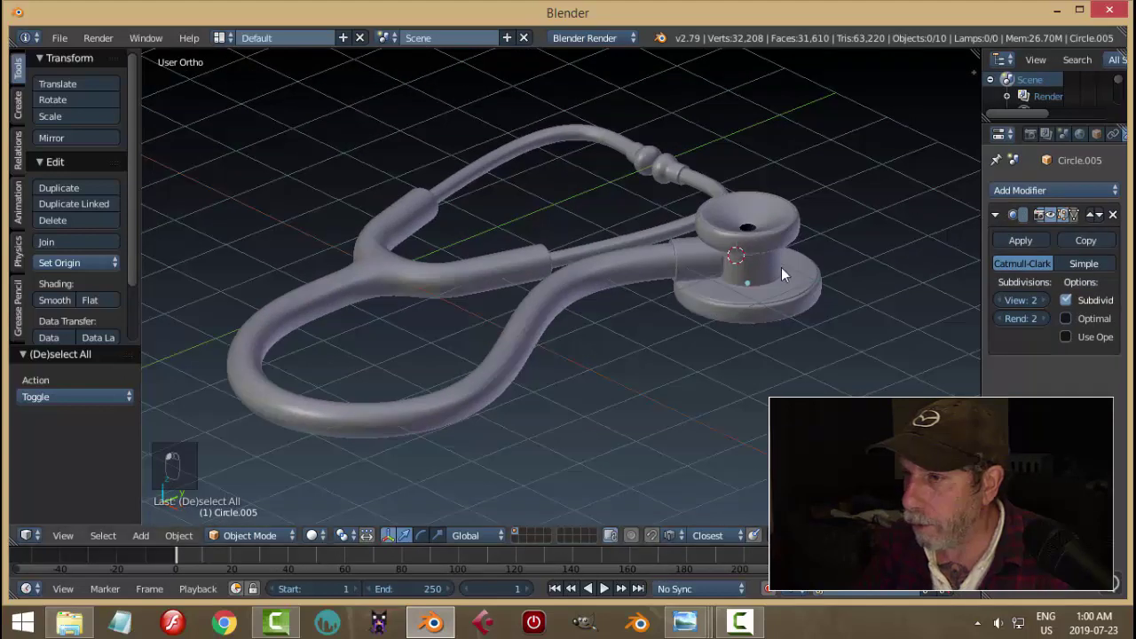
{"action": "key", "text": "shift+a"}
{"action": "mouse_move", "coordinate": [736, 463]}
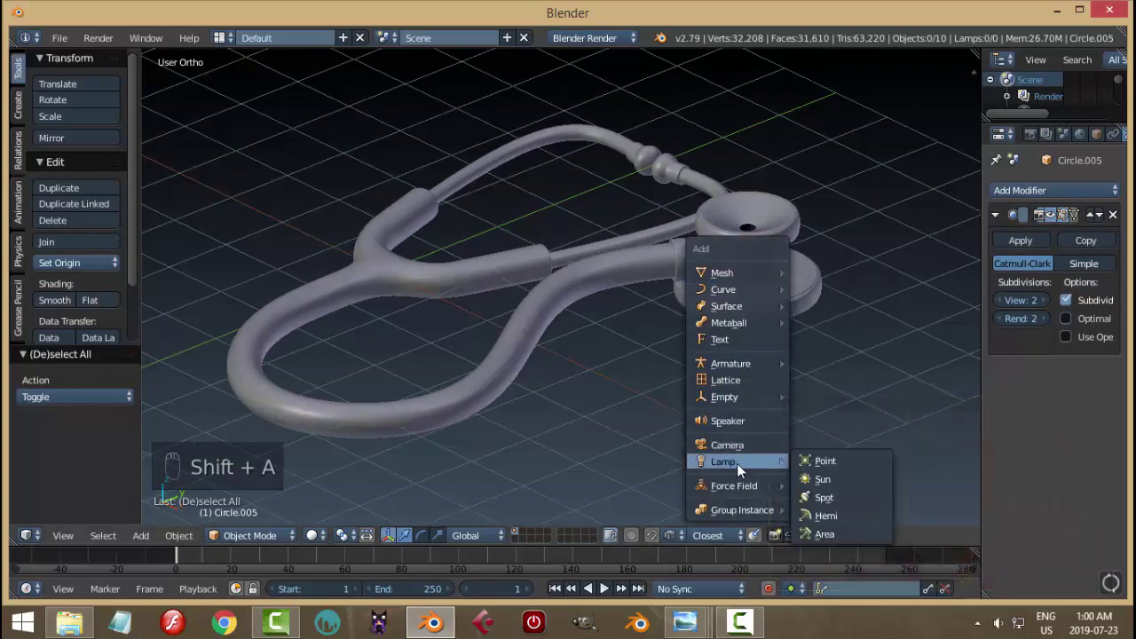
{"action": "left_click", "coordinate": [821, 479]}
{"action": "scroll", "coordinate": [750, 359], "scroll_direction": "down", "scroll_amount": 5}
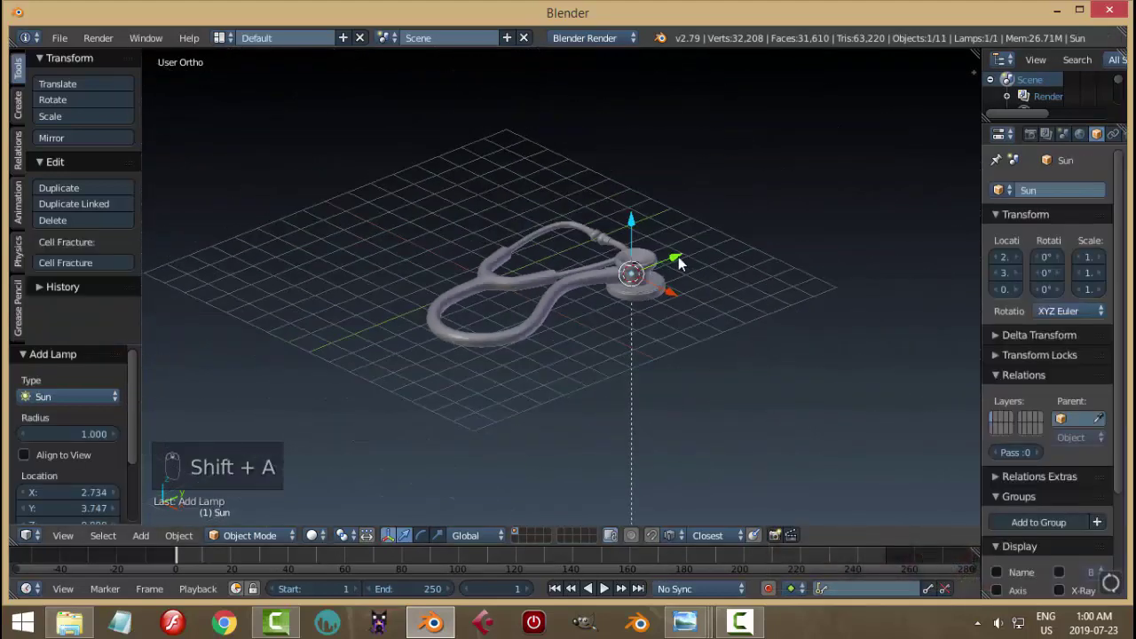
Move the sun lamp back along Y, raise it 3.772 along Z, and rotate it by -39.3° to shine across the stethoscope
{"action": "left_click_drag", "start_coordinate": [678, 256], "coordinate": [472, 180]}
{"action": "key", "text": "r"}
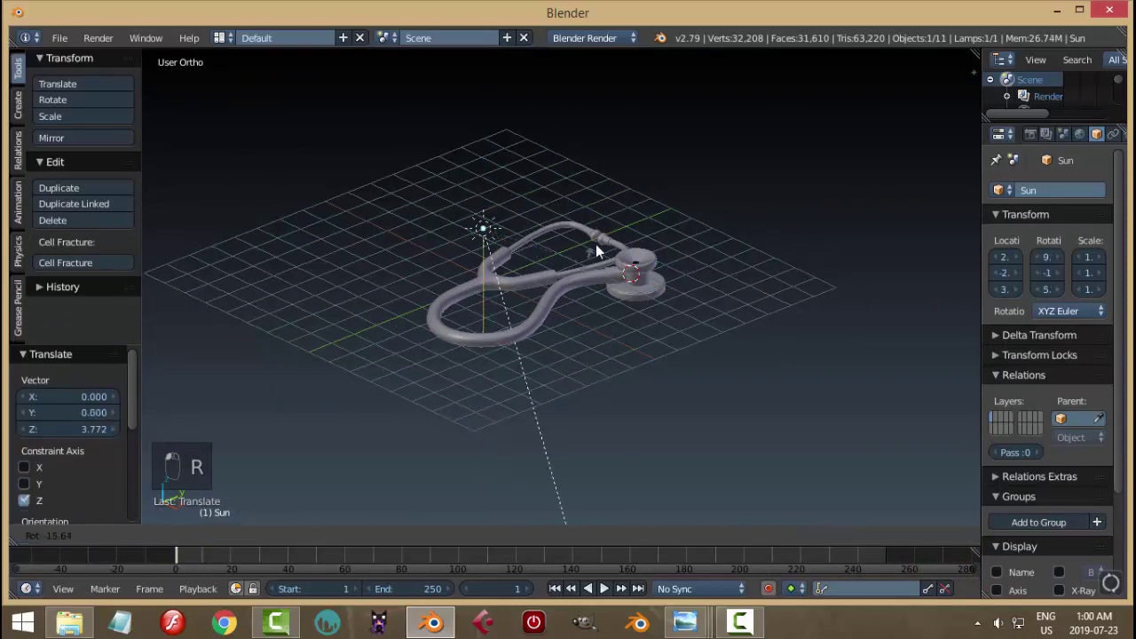
{"action": "left_click", "coordinate": [598, 204]}
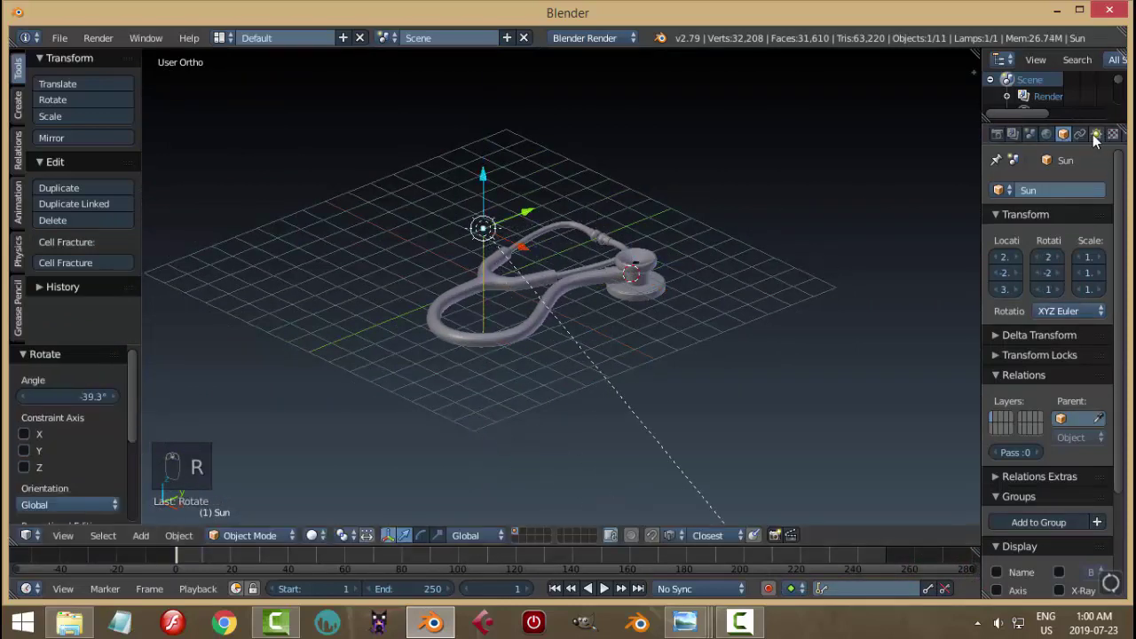
Show the sun lamp's data settings and switch the render engine to Cycles Render
{"action": "left_click", "coordinate": [1096, 134]}
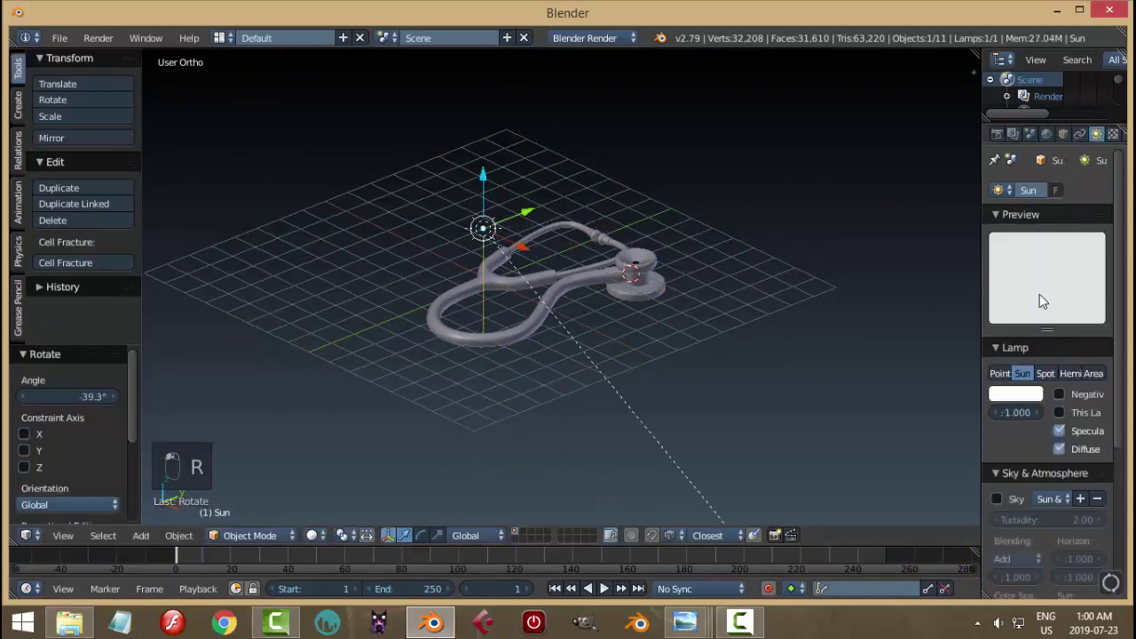
{"action": "left_click", "coordinate": [580, 35]}
{"action": "left_click", "coordinate": [596, 93]}
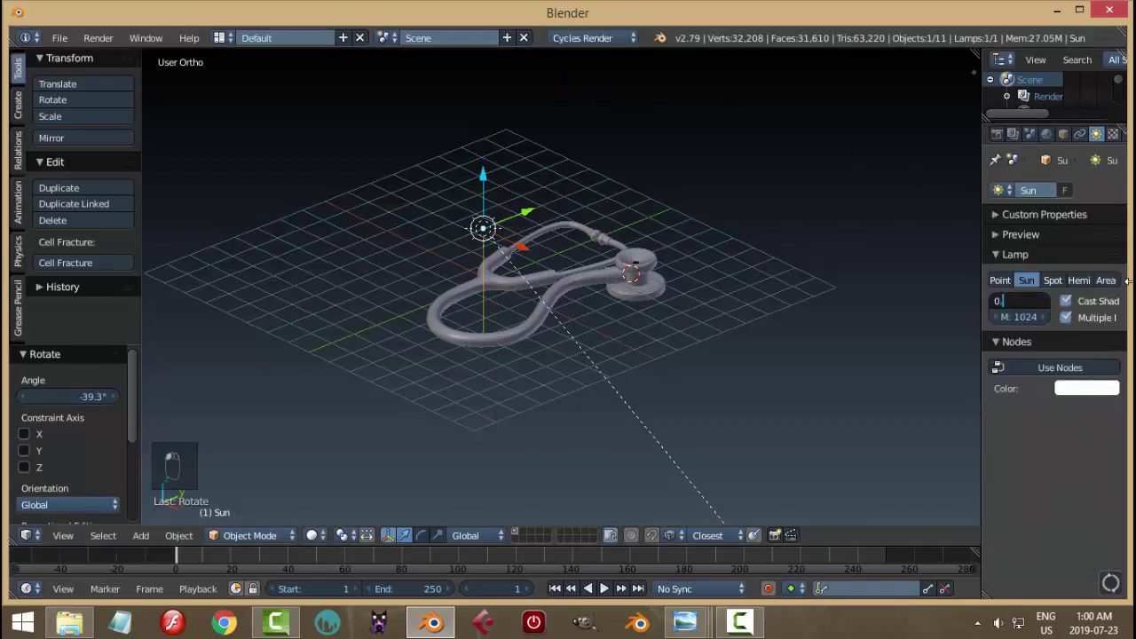
Set the sun lamp's size to 0.3 and enable its shader nodes with an emission strength of 3
{"action": "left_click", "coordinate": [1074, 368]}
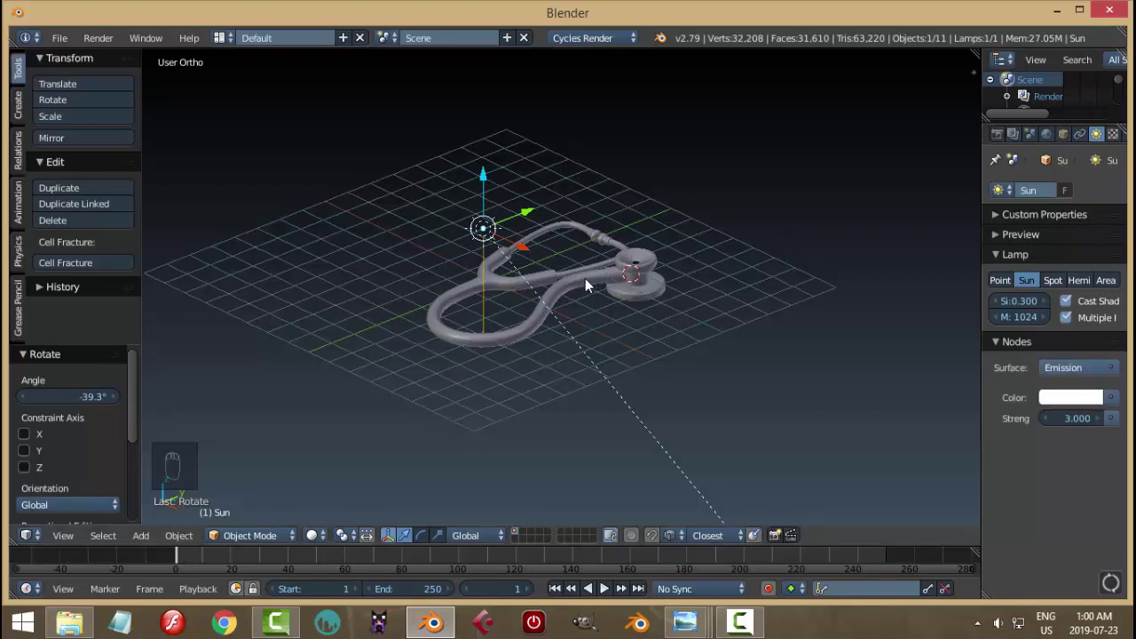
Give the main stethoscope tube a new Diffuse BSDF material in a slightly darkened, pale yellow-green grey
{"action": "right_click", "coordinate": [586, 286]}
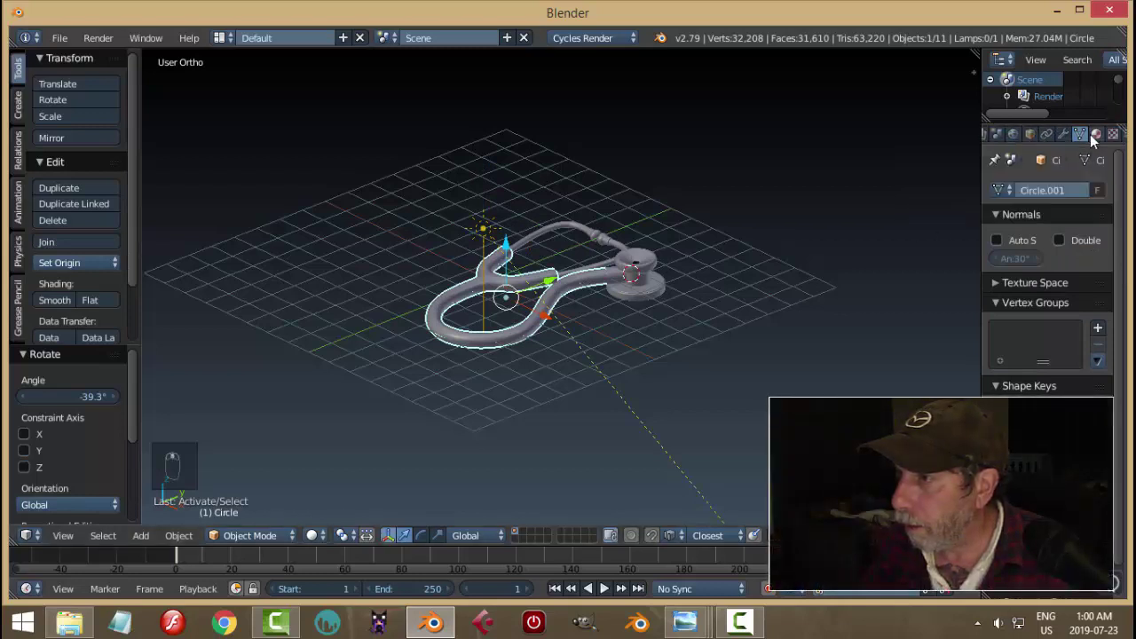
{"action": "left_click", "coordinate": [1096, 134]}
{"action": "left_click", "coordinate": [1047, 245]}
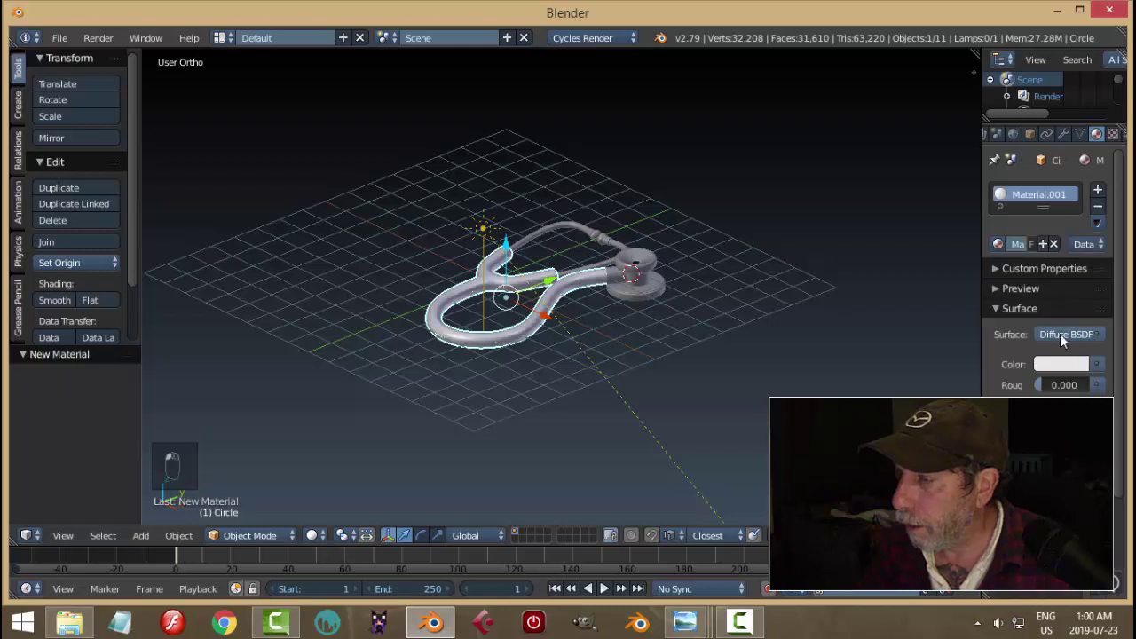
{"action": "left_click", "coordinate": [1069, 364]}
{"action": "left_click", "coordinate": [995, 188]}
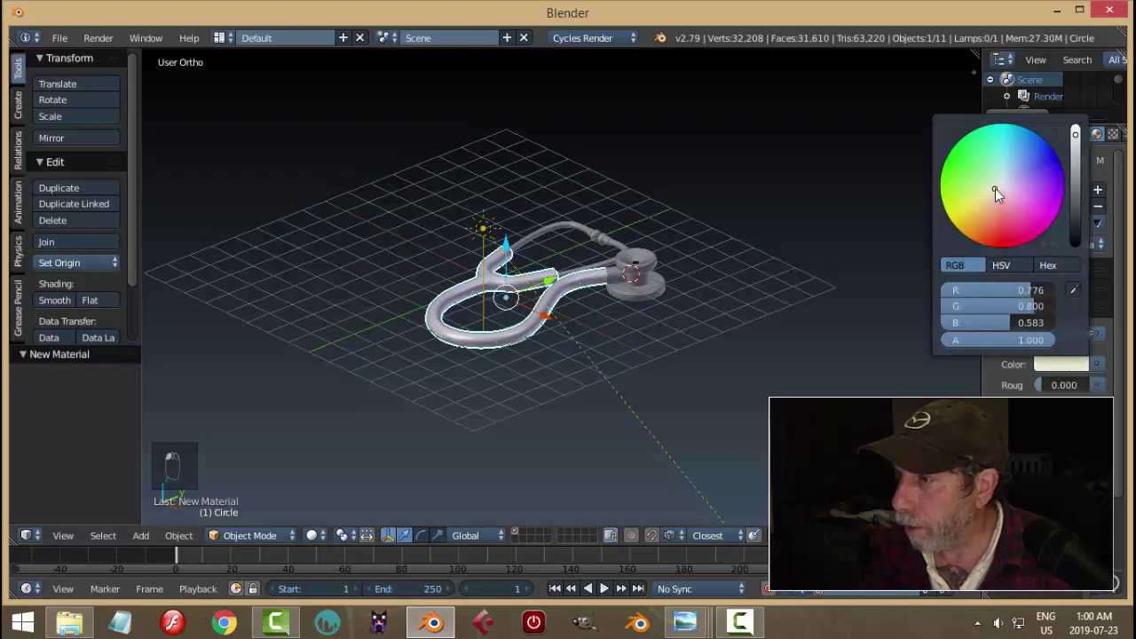
{"action": "left_click_drag", "start_coordinate": [1074, 133], "coordinate": [1075, 160]}
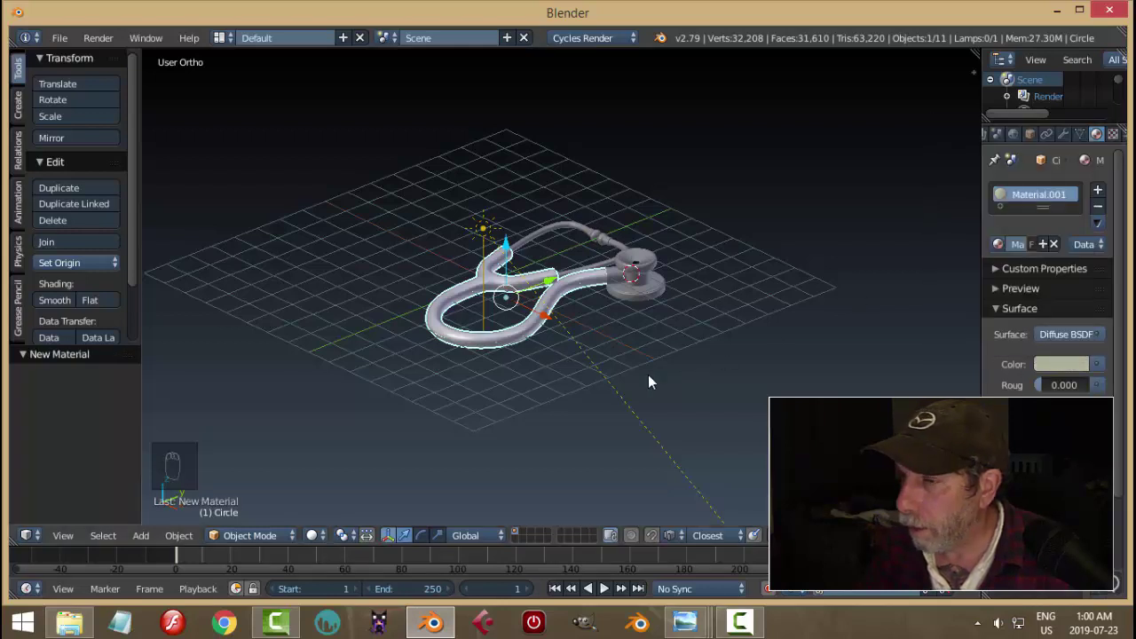
Try to link materials across all objects with the thin metal ear tube as the active source
{"action": "scroll", "coordinate": [697, 351], "scroll_direction": "up", "scroll_amount": 2}
{"action": "key", "text": "a"}
{"action": "key", "text": "a"}
{"action": "key", "text": "a"}
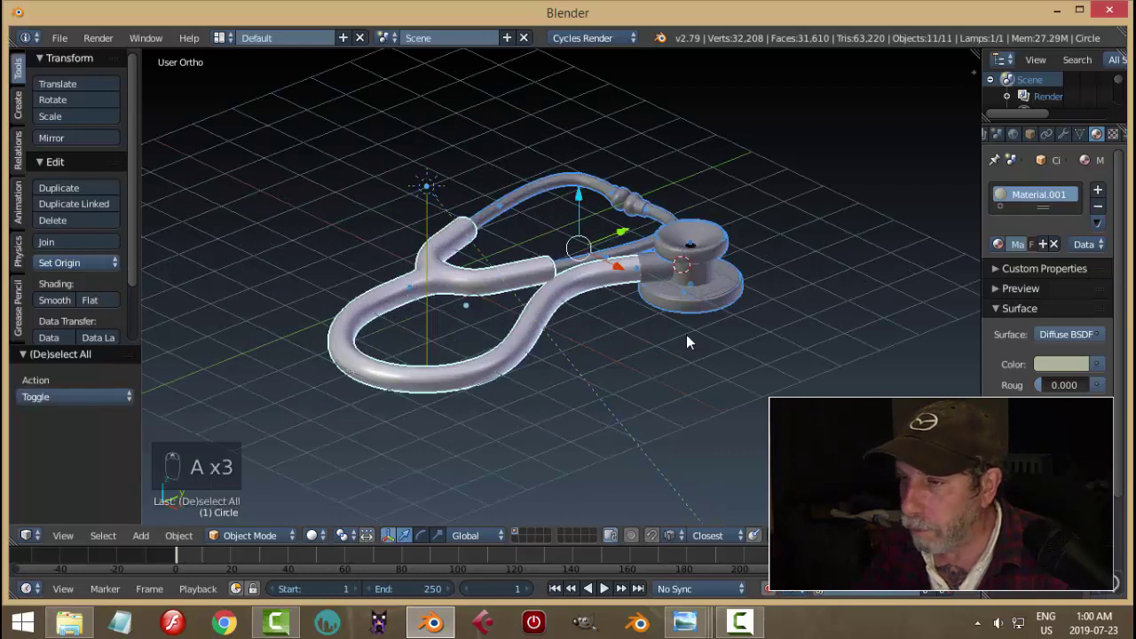
{"action": "right_click", "coordinate": [569, 284], "text": "shift"}
{"action": "key", "text": "ctrl+l"}
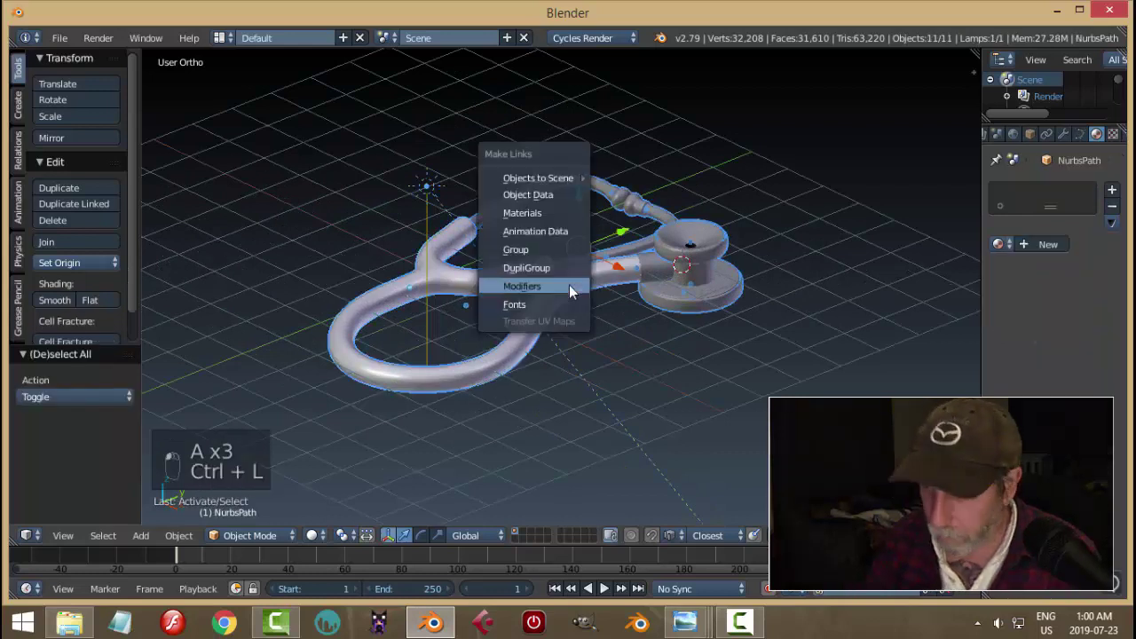
{"action": "left_click", "coordinate": [520, 204]}
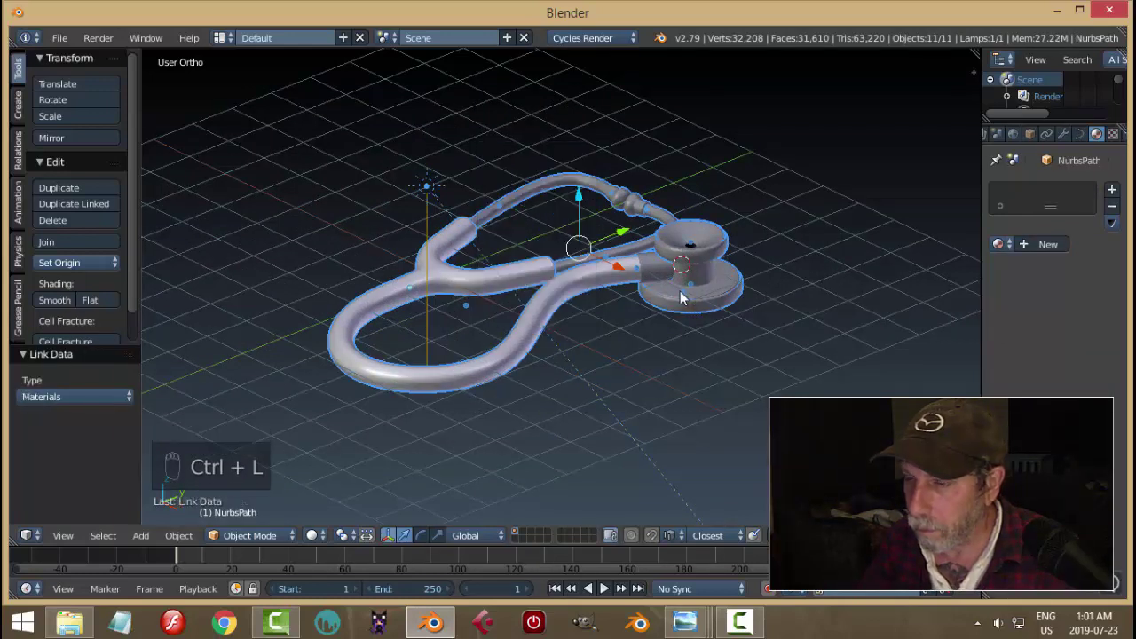
Try to link the main tube's material to every object in the scene, with the main tube active
{"action": "key", "text": "a"}
{"action": "key", "text": "a"}
{"action": "key", "text": "a"}
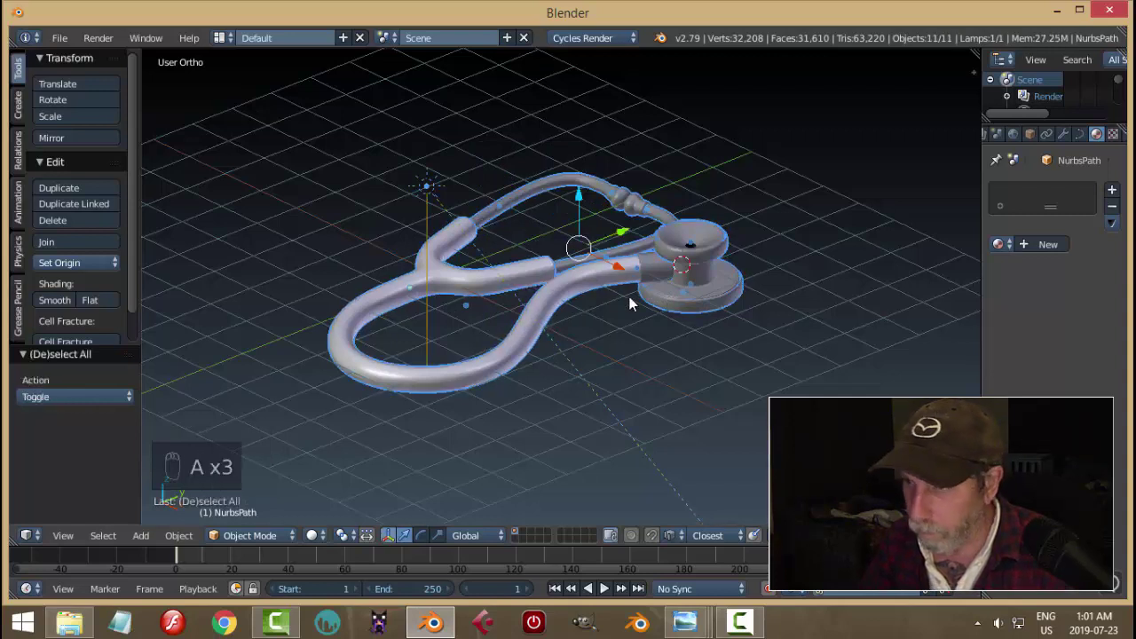
{"action": "right_click", "coordinate": [583, 280], "text": "shift"}
{"action": "key", "text": "ctrl+l"}
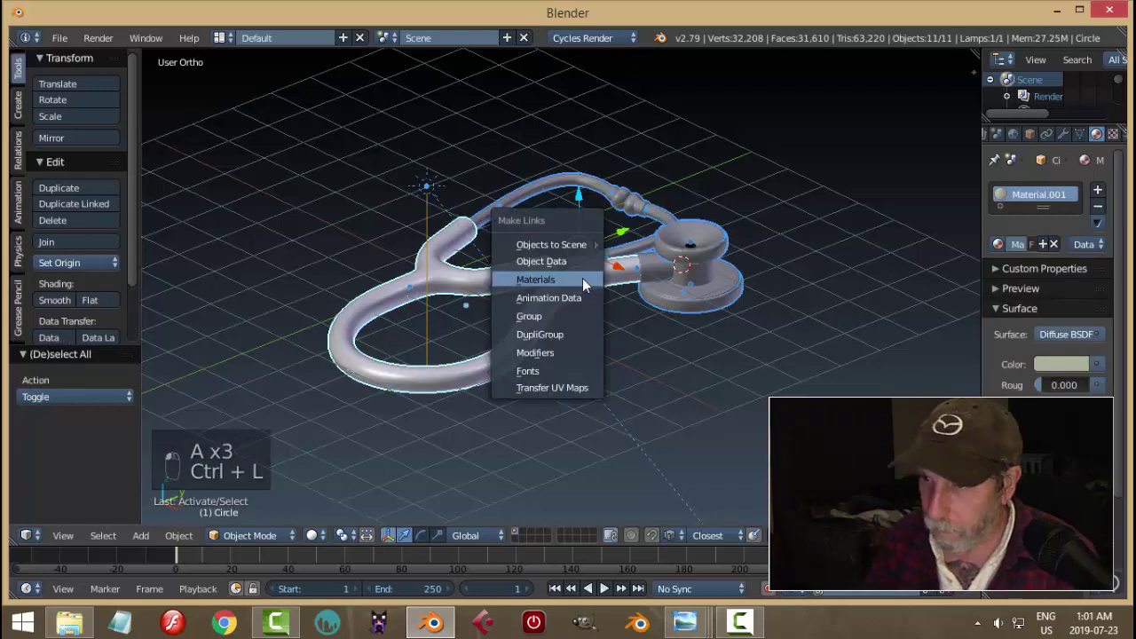
{"action": "left_click", "coordinate": [582, 278]}
Link the main tube's material to the lower disc of the chest piece and clear the selection
{"action": "right_click", "coordinate": [713, 304]}
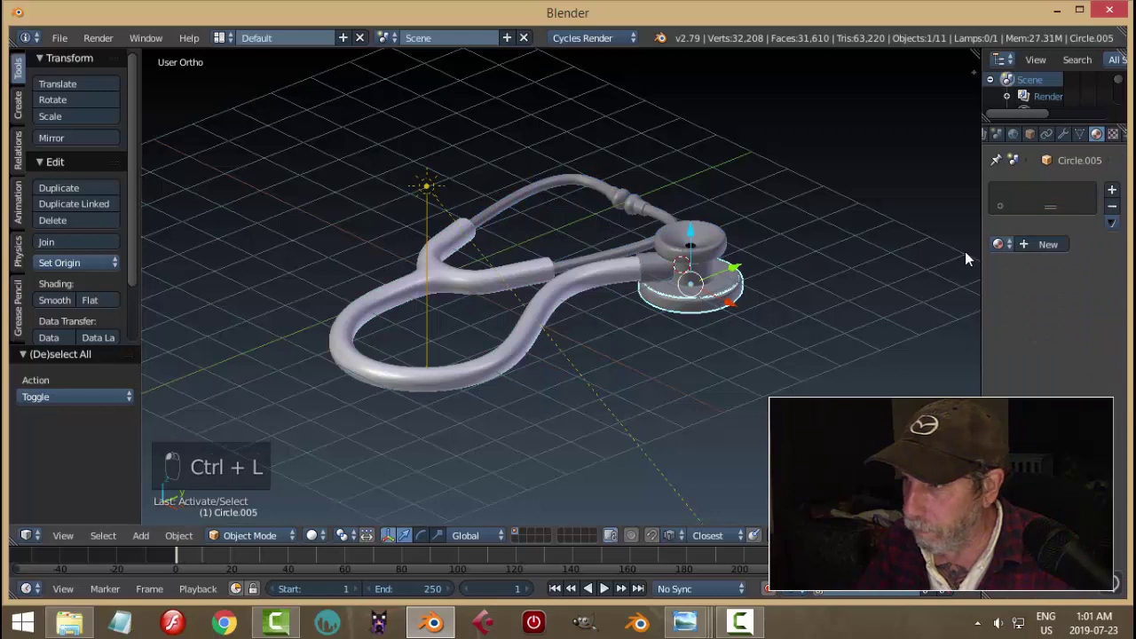
{"action": "right_click", "coordinate": [585, 286], "text": "shift"}
{"action": "key", "text": "ctrl+l"}
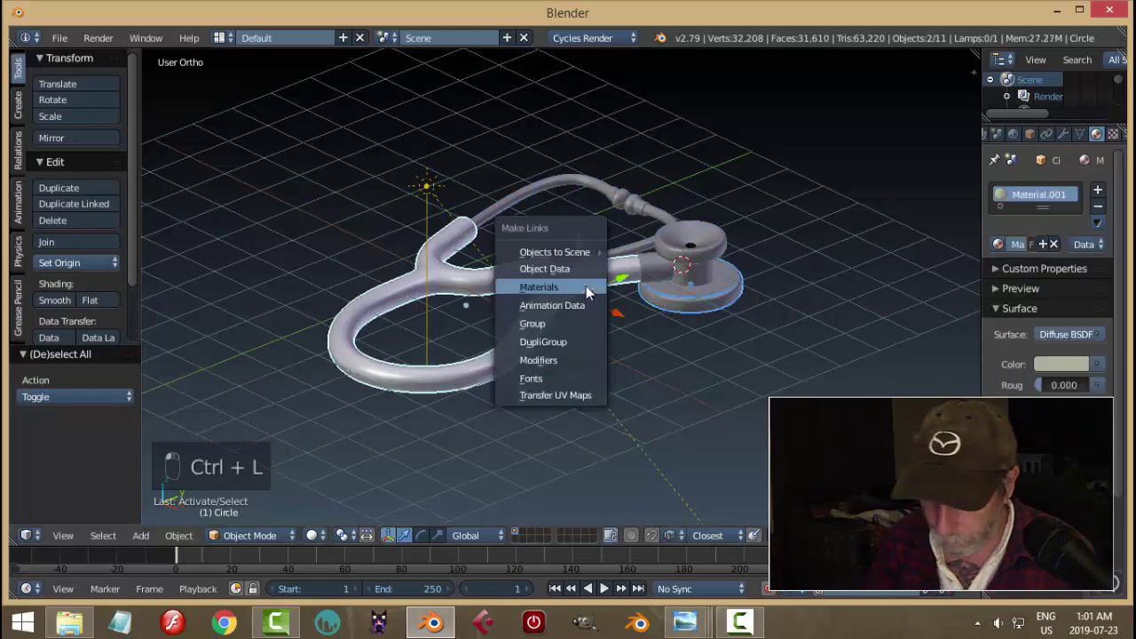
{"action": "left_click", "coordinate": [586, 287]}
{"action": "key", "text": "a"}
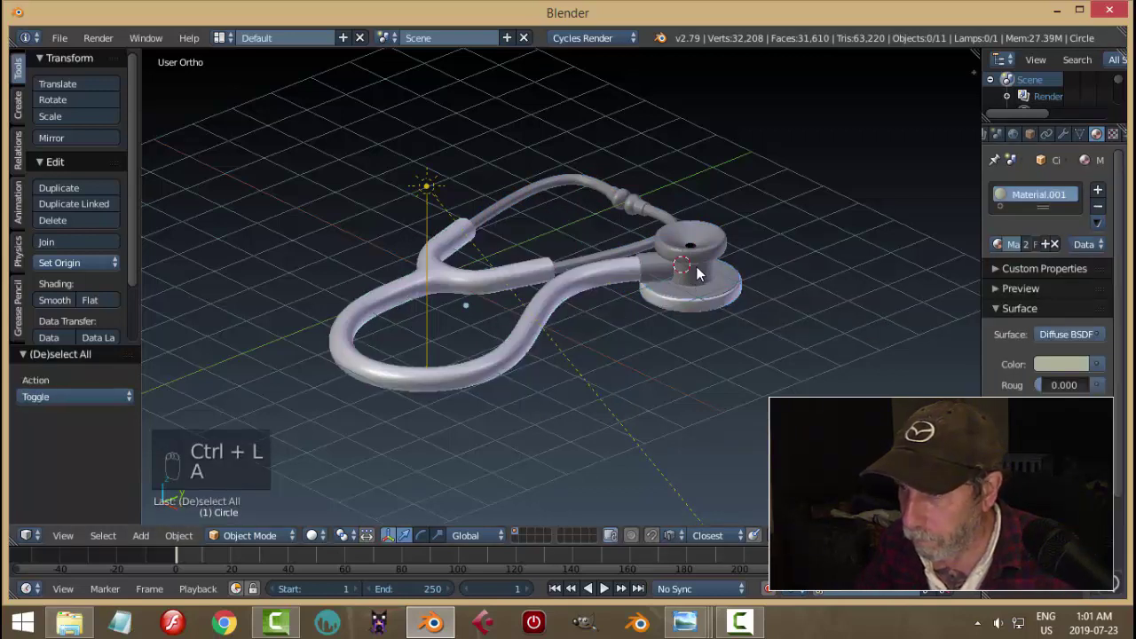
Link the main tube's material to the chest piece's bell, stem and connector, plus one ear tube and its ear tip
{"action": "right_click", "coordinate": [697, 273]}
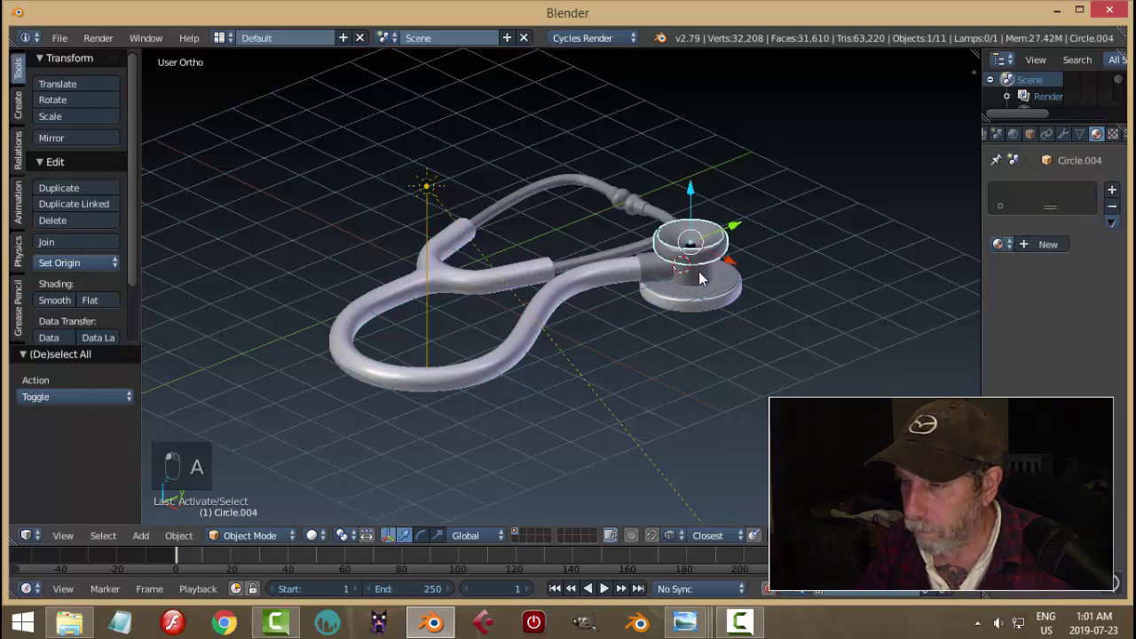
{"action": "right_click", "coordinate": [700, 272], "text": "shift"}
{"action": "right_click", "coordinate": [658, 276], "text": "shift"}
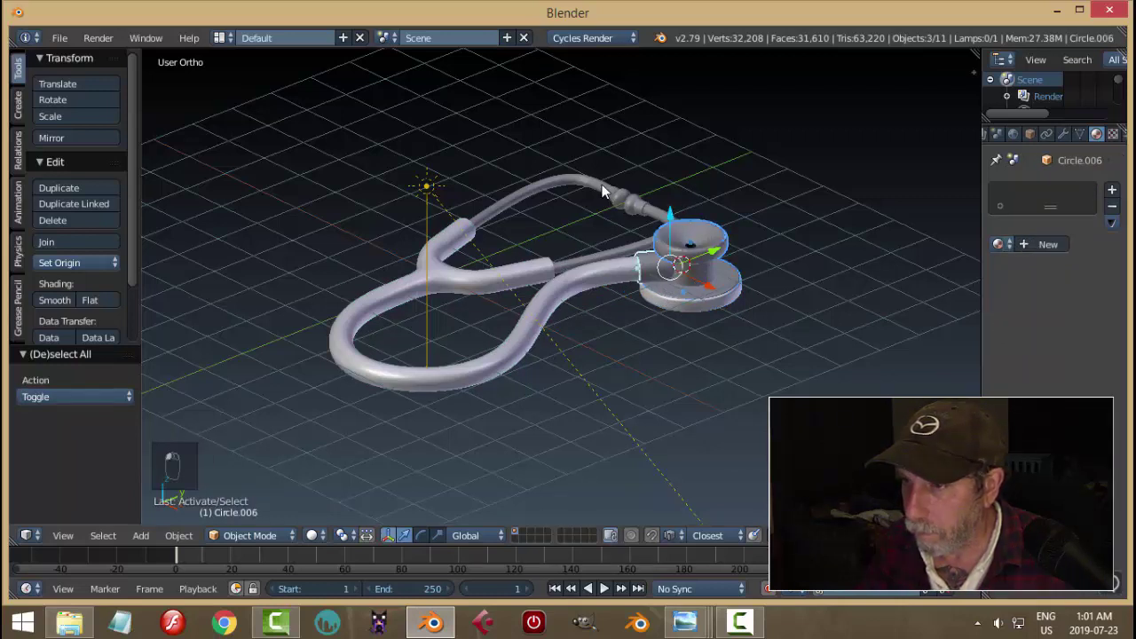
{"action": "right_click", "coordinate": [620, 198], "text": "shift"}
{"action": "right_click", "coordinate": [643, 207], "text": "shift"}
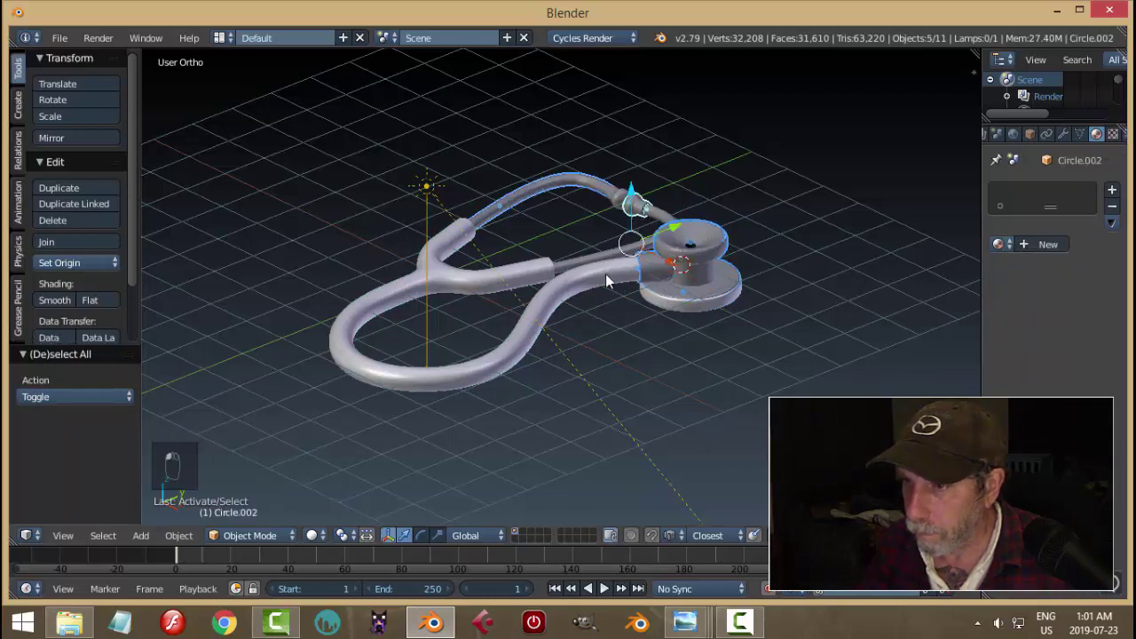
{"action": "right_click", "coordinate": [605, 275], "text": "shift"}
{"action": "key", "text": "ctrl+l"}
{"action": "left_click", "coordinate": [605, 276]}
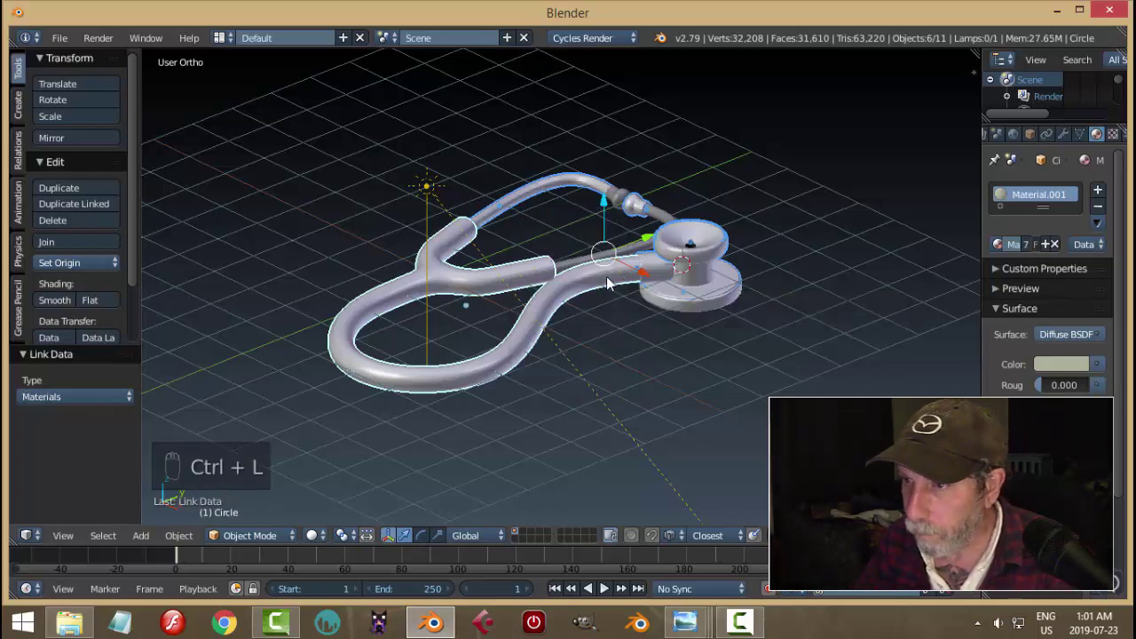
{"action": "key", "text": "a"}
Link the main tube's material to the remaining ear tube and ear tip, and deselect everything
{"action": "right_click", "coordinate": [617, 202]}
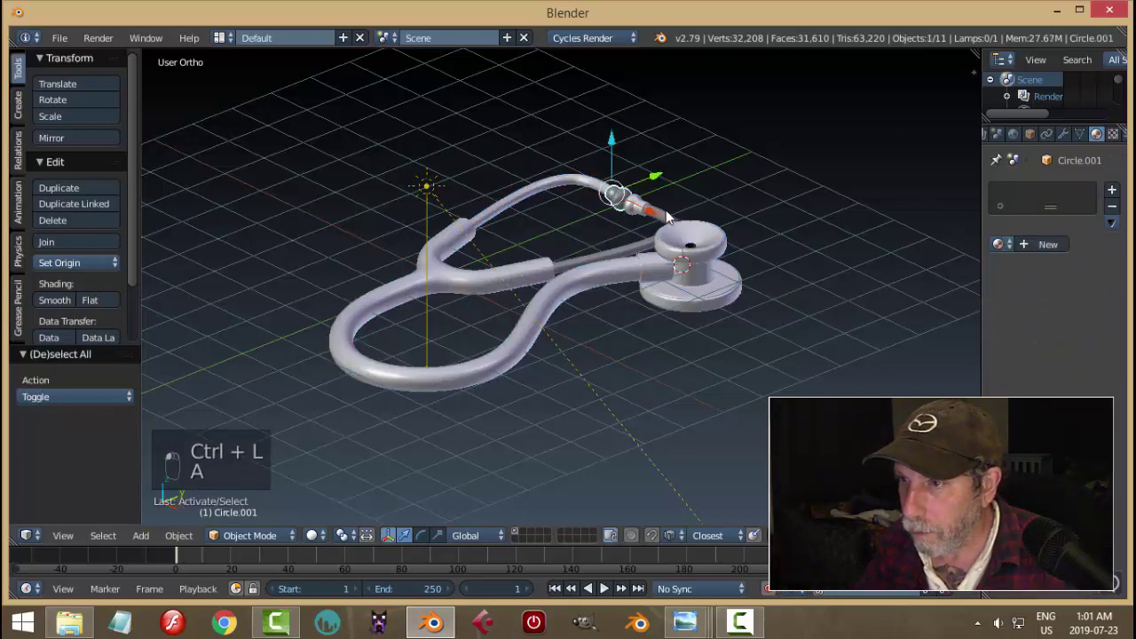
{"action": "right_click", "coordinate": [510, 280], "text": "shift"}
{"action": "key", "text": "ctrl+l"}
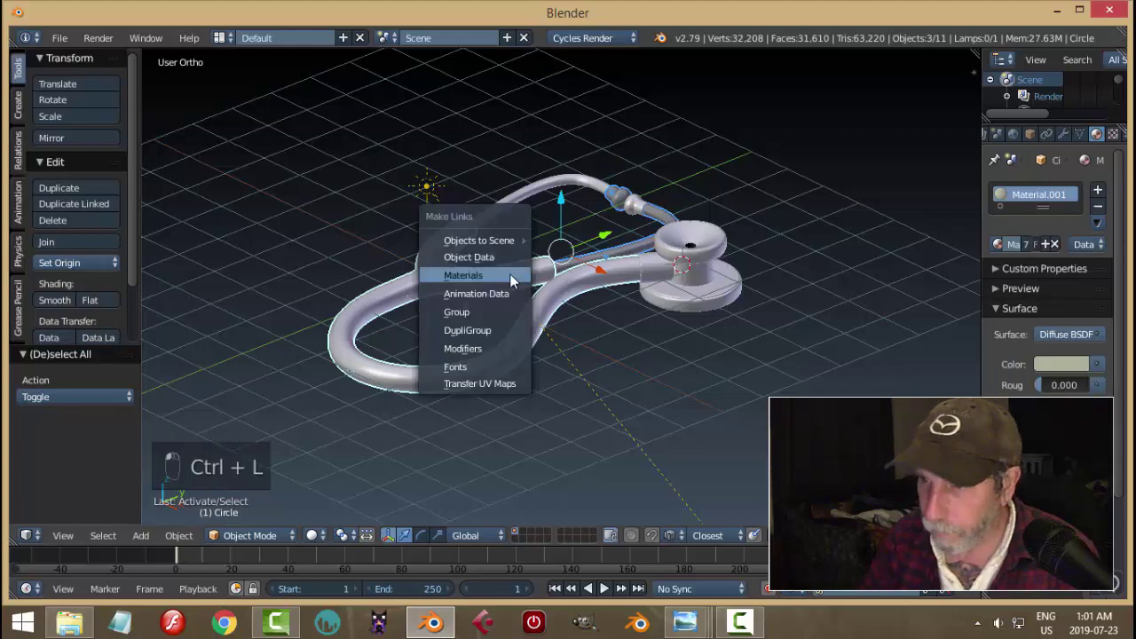
{"action": "left_click", "coordinate": [509, 273]}
{"action": "key", "text": "a"}
Set the Cycles render device to GPU Compute in the scene's render settings
{"action": "scroll", "coordinate": [570, 301], "scroll_direction": "down", "scroll_amount": 4}
{"action": "scroll", "coordinate": [581, 342], "scroll_direction": "up", "scroll_amount": 4}
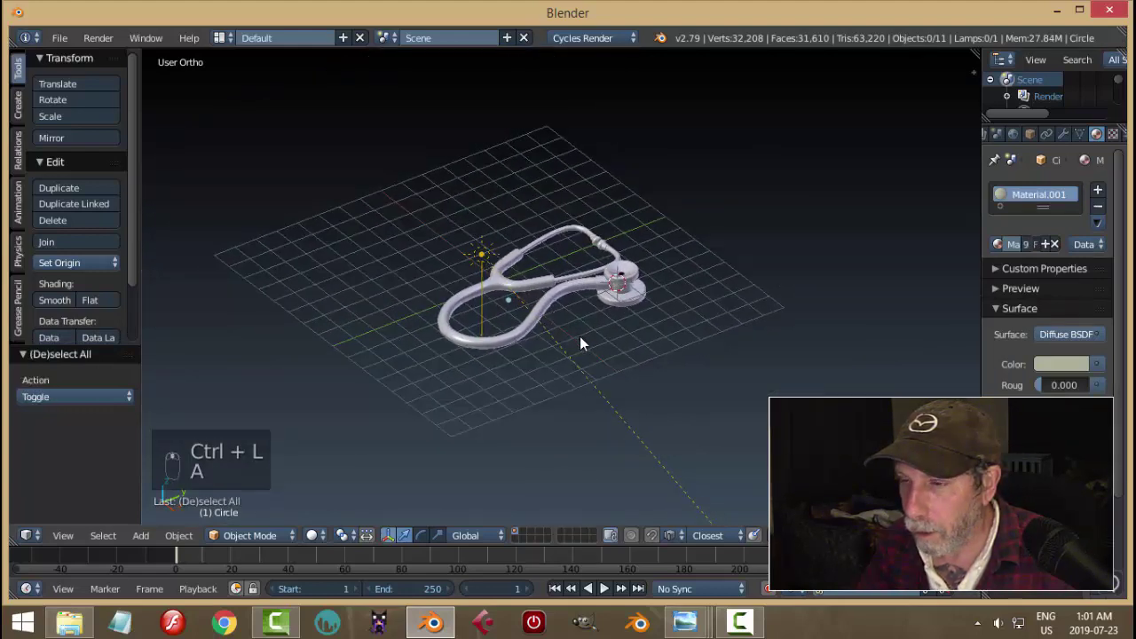
{"action": "middle_click_drag", "start_coordinate": [580, 342], "coordinate": [981, 231]}
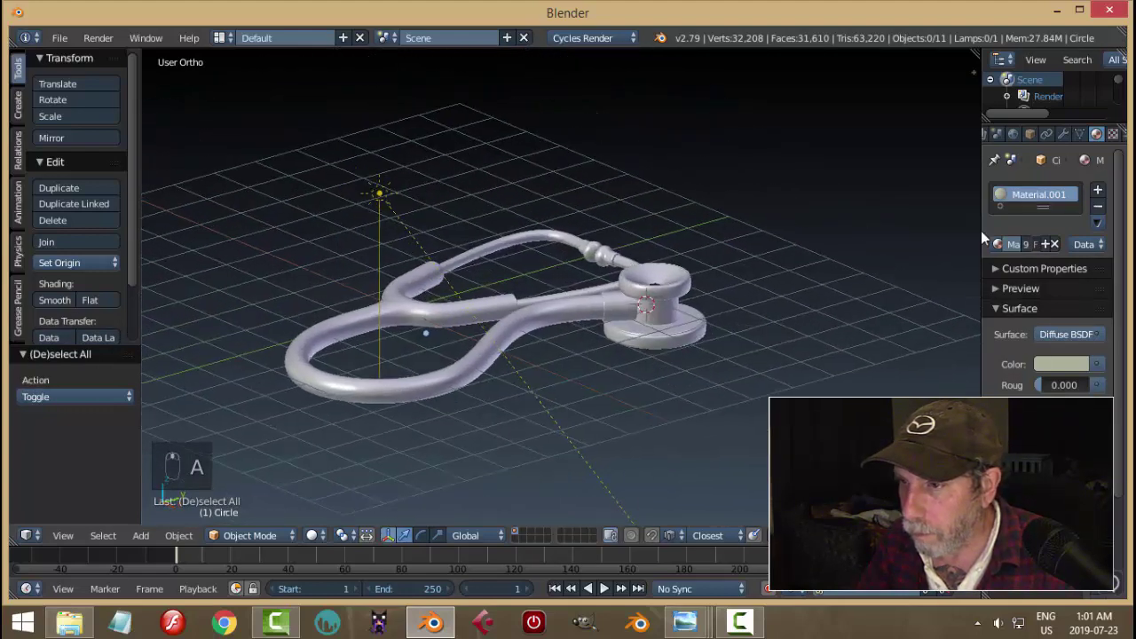
{"action": "scroll", "coordinate": [1029, 135], "scroll_direction": "left", "scroll_amount": 2}
{"action": "left_click", "coordinate": [1029, 134]}
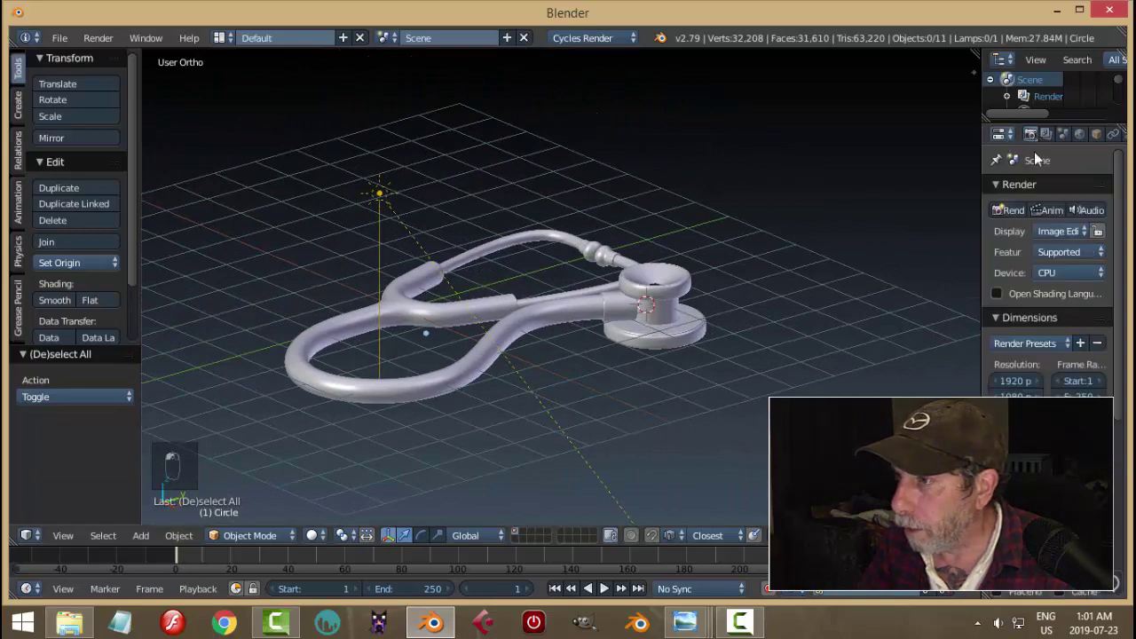
{"action": "left_click", "coordinate": [1035, 274]}
{"action": "left_click", "coordinate": [1039, 245]}
Switch the viewport to Rendered shading and view the whole stethoscope from opposite angles
{"action": "scroll", "coordinate": [773, 311], "scroll_direction": "up", "scroll_amount": 3}
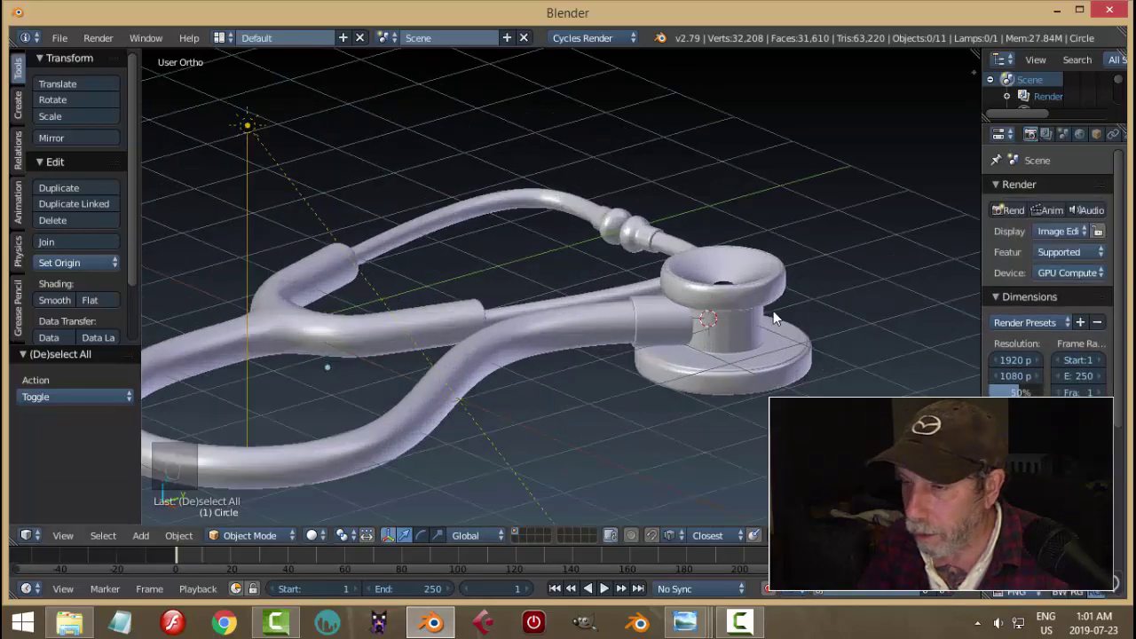
{"action": "middle_click_drag", "start_coordinate": [773, 310], "coordinate": [758, 361]}
{"action": "scroll", "coordinate": [656, 372], "scroll_direction": "down", "scroll_amount": 3}
{"action": "middle_click_drag", "start_coordinate": [656, 372], "coordinate": [889, 362], "text": "shift"}
{"action": "key", "text": "shift+z"}
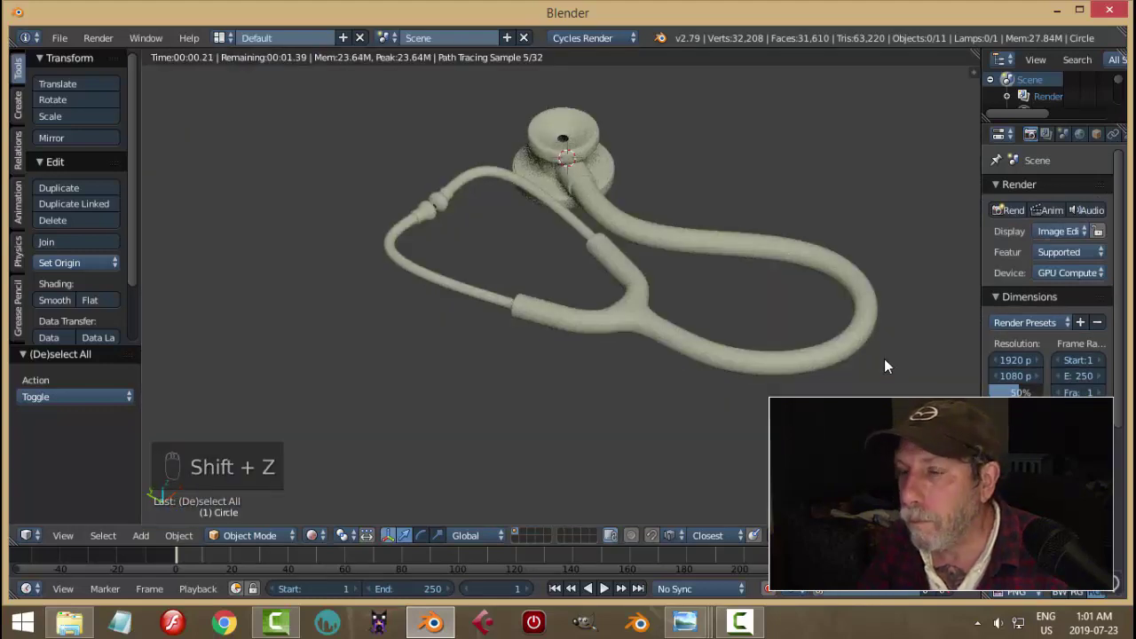
{"action": "middle_click_drag", "start_coordinate": [806, 343], "coordinate": [622, 327]}
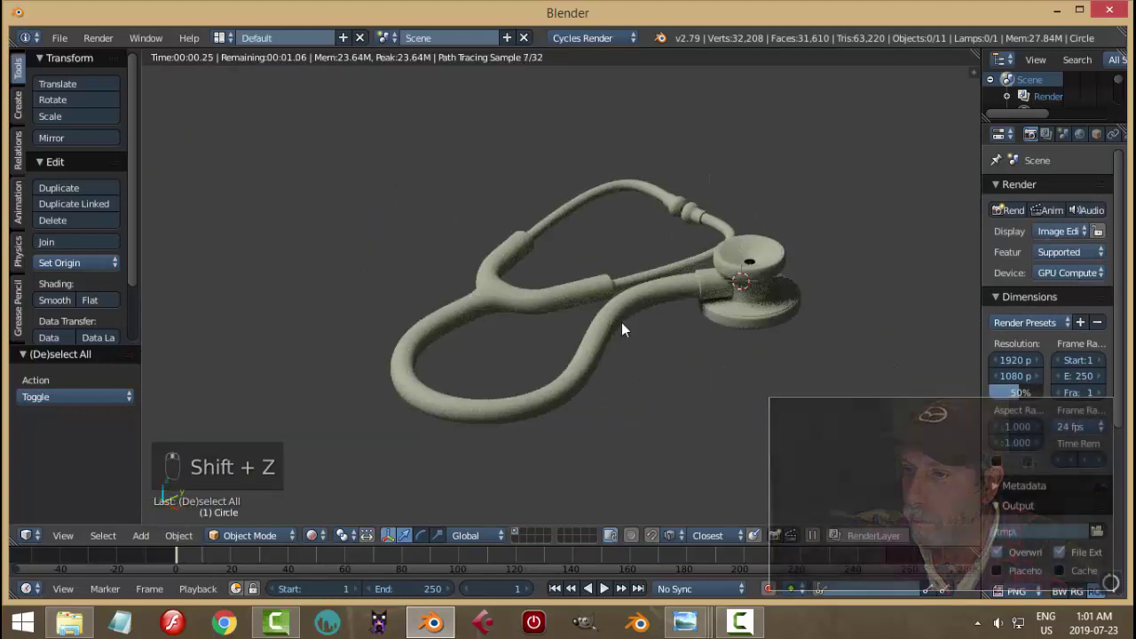